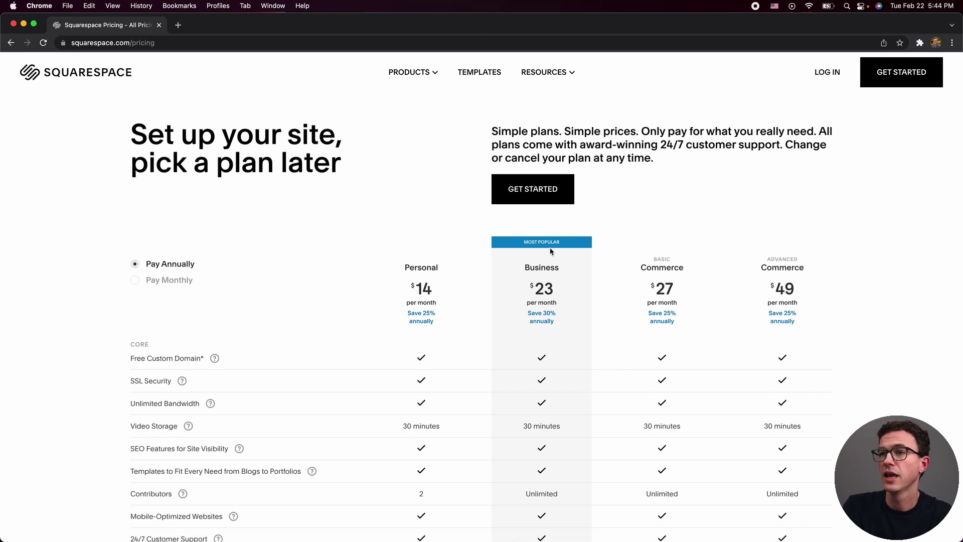
# Browse the pricing page, then return to the squarespace.com home page via the logo.
pyautogui.scroll(-3, 551, 251)
pyautogui.scroll(-6, 551, 251)
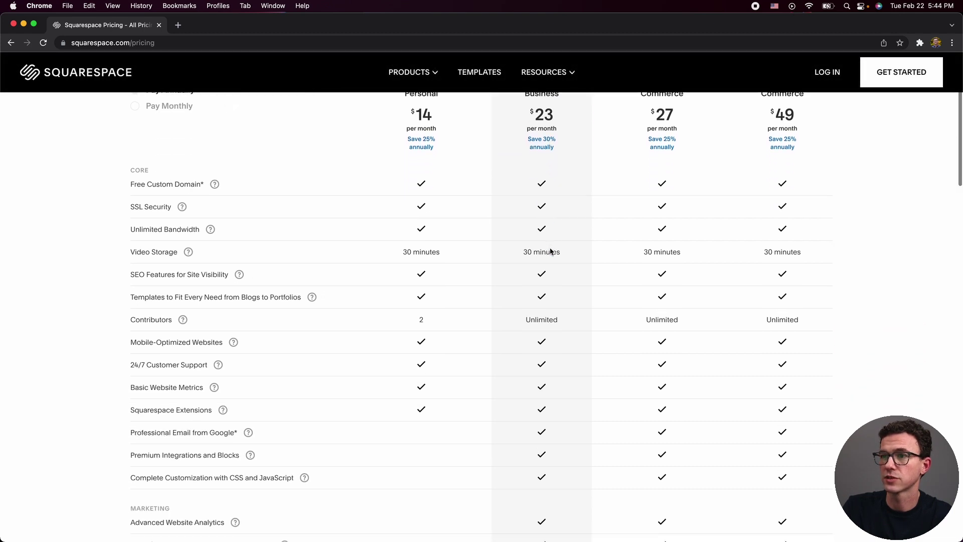
pyautogui.moveTo(247, 316)
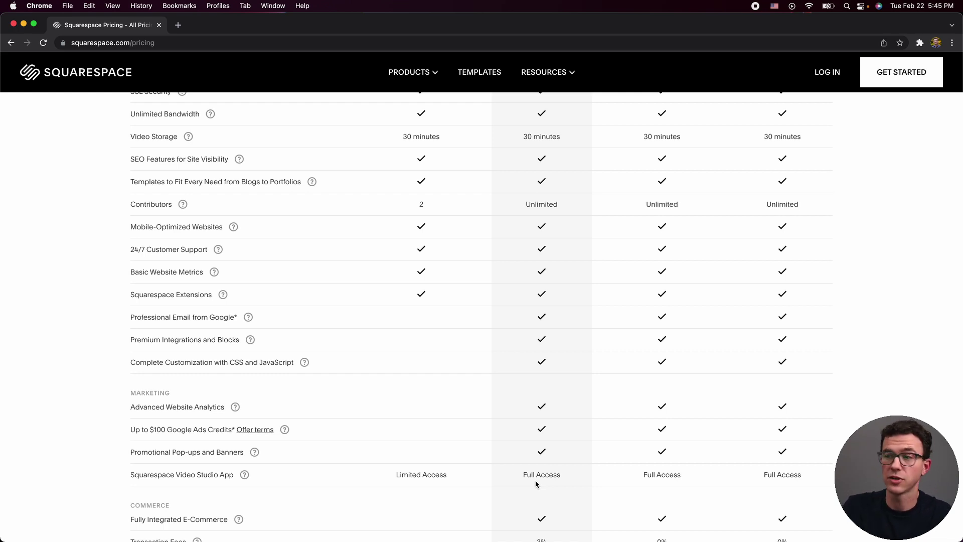
pyautogui.scroll(-5, 575, 458)
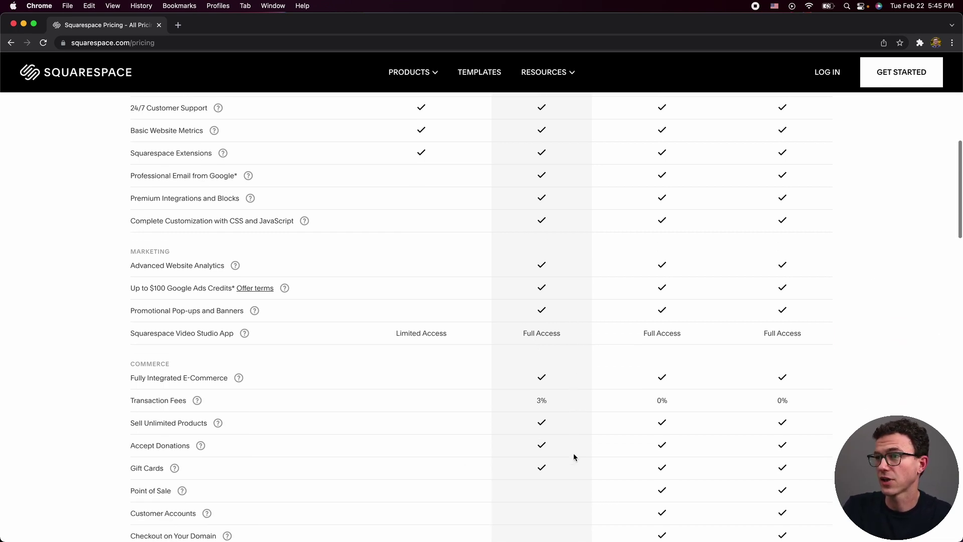
pyautogui.scroll(-1, 575, 457)
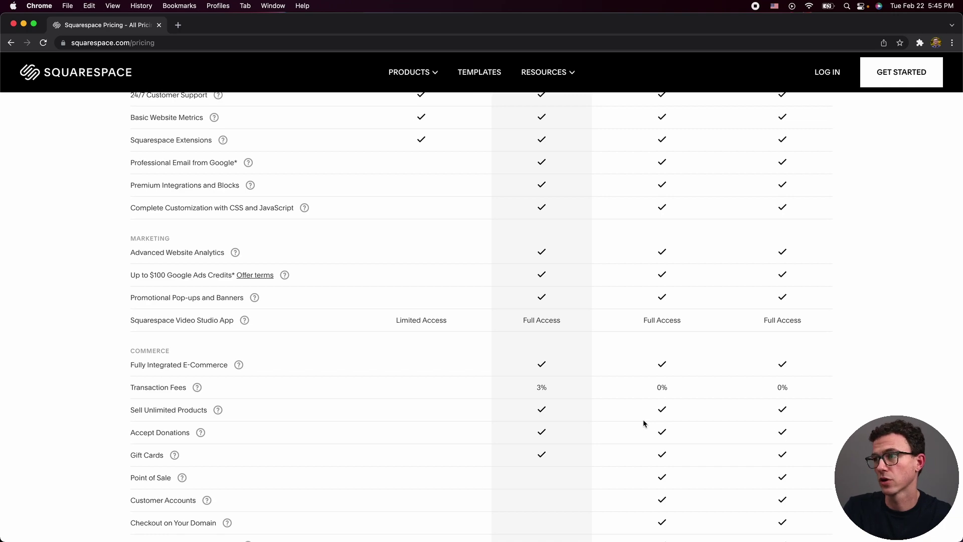
pyautogui.scroll(9, 722, 390)
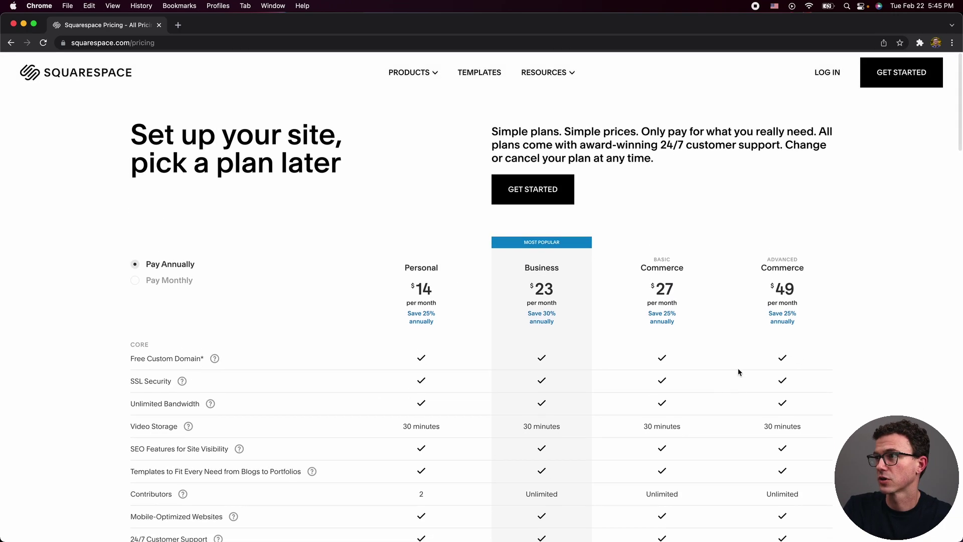
pyautogui.scroll(-15, 788, 380)
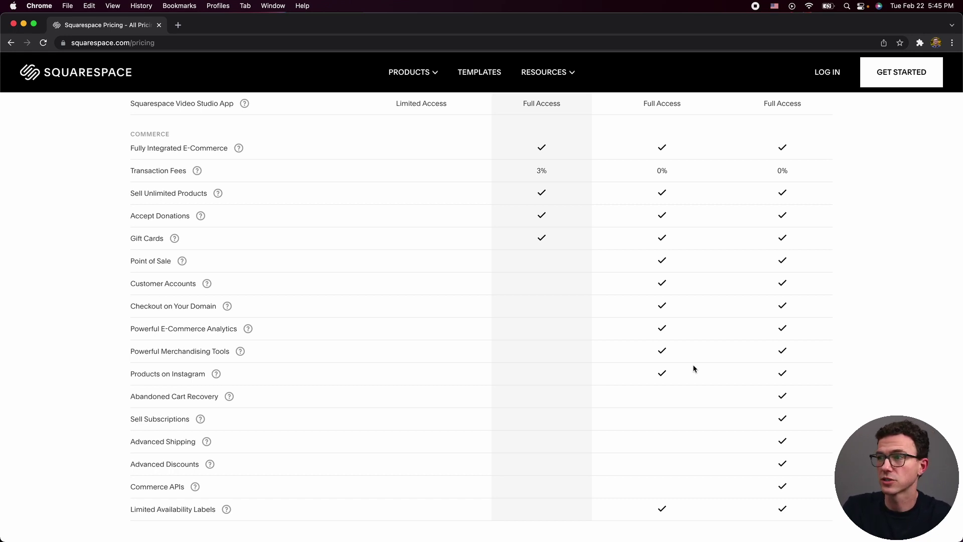
pyautogui.moveTo(161, 308)
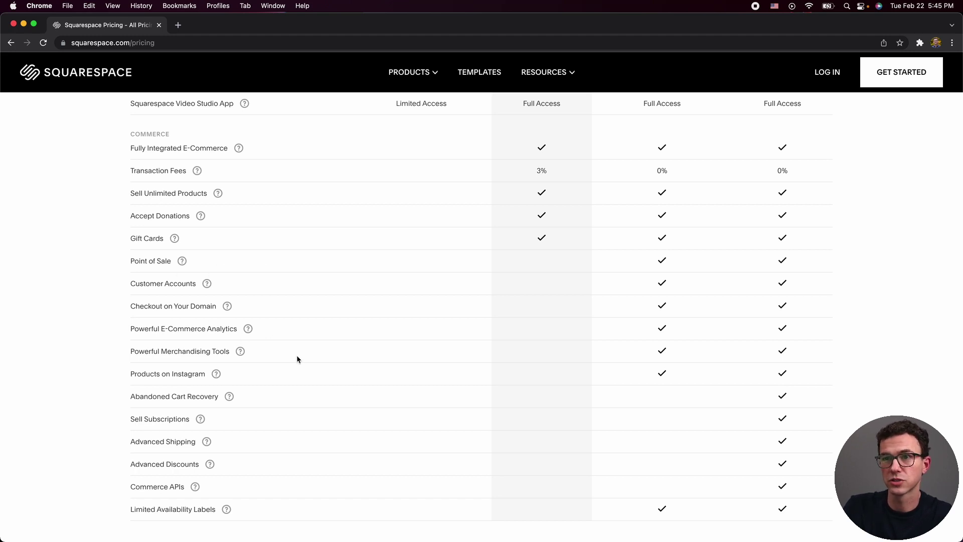
pyautogui.moveTo(215, 382)
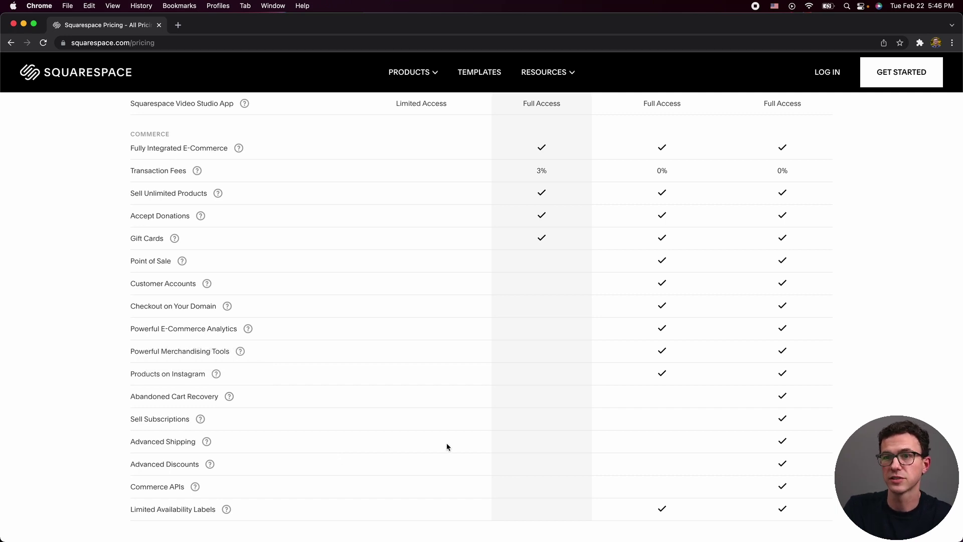
pyautogui.scroll(-2, 459, 452)
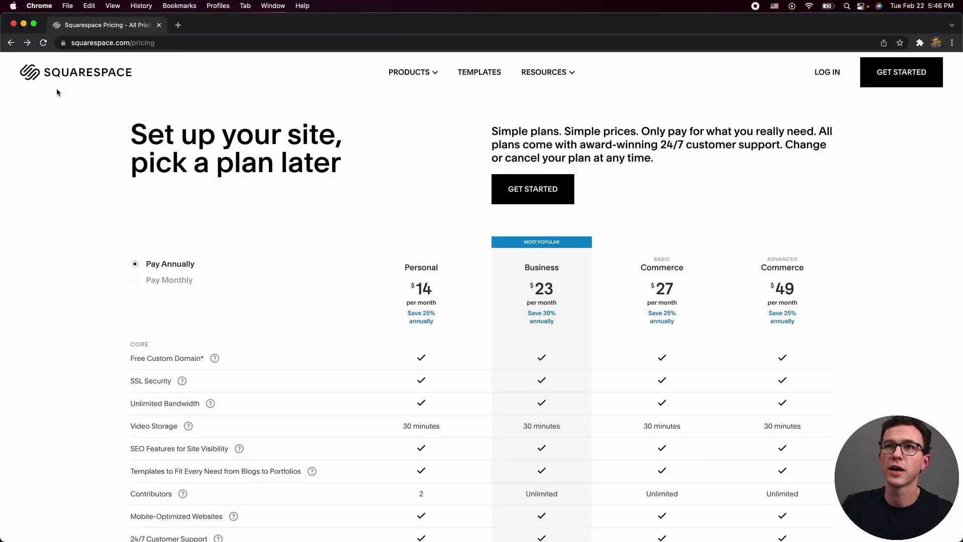
pyautogui.click(55, 73)
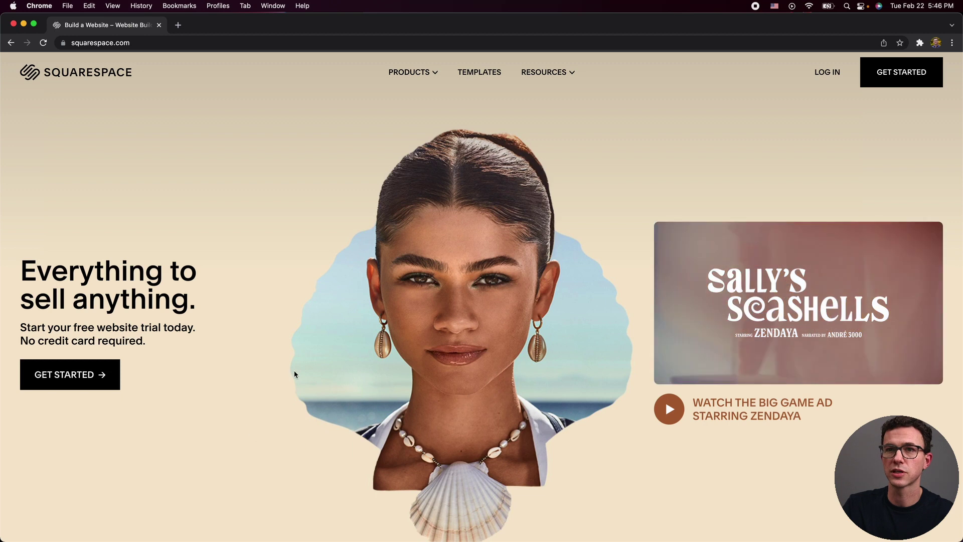
# Choose GET STARTED on the home page to browse Squarespace templates.
pyautogui.click(97, 381)
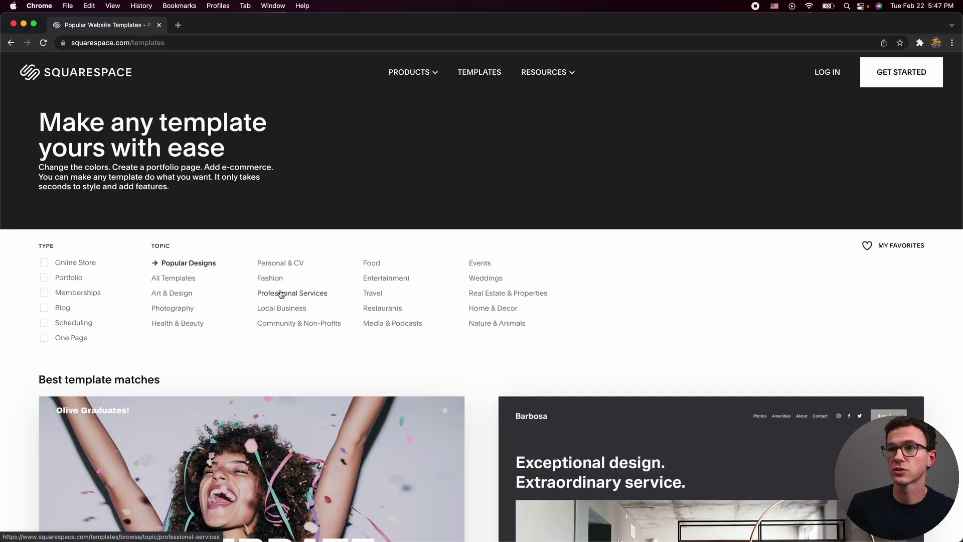
# Filter templates to Professional Services and open the Growwell template preview.
pyautogui.click(261, 295)
pyautogui.scroll(-15, 550, 338)
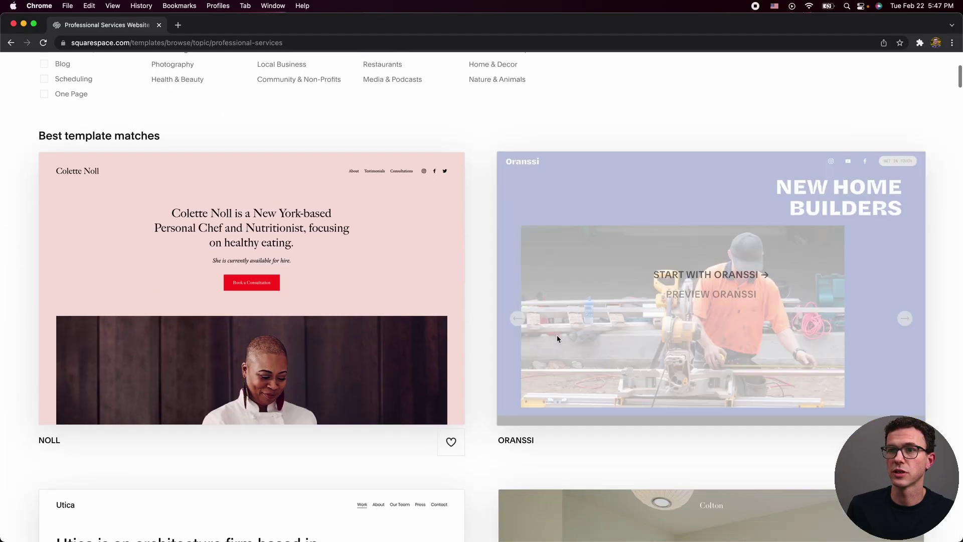
pyautogui.scroll(-20, 557, 335)
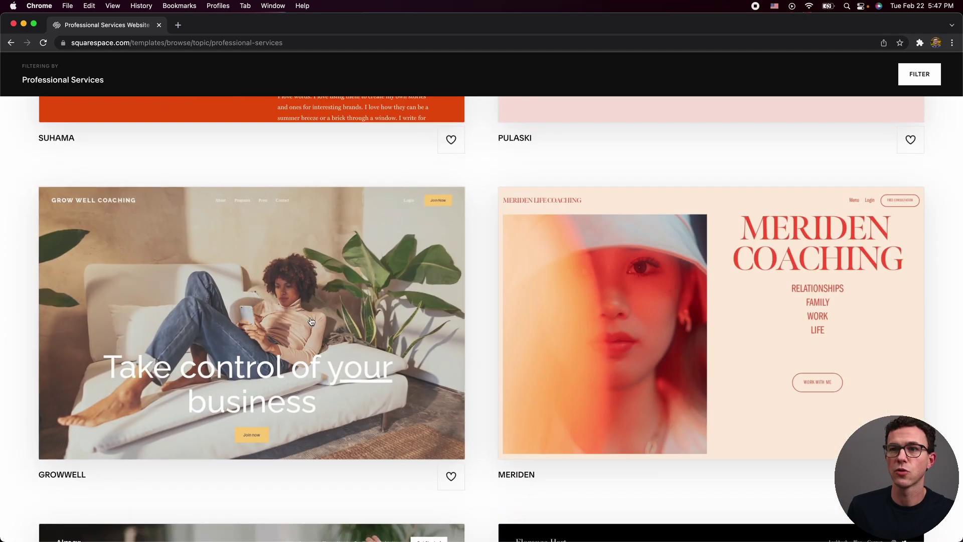
pyautogui.scroll(10, 544, 337)
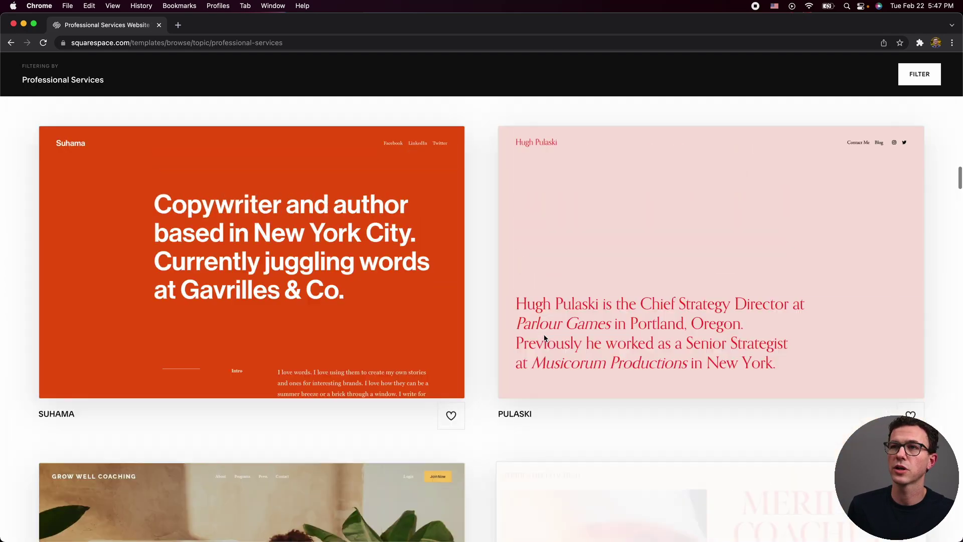
pyautogui.scroll(3, 544, 334)
pyautogui.scroll(-10, 483, 329)
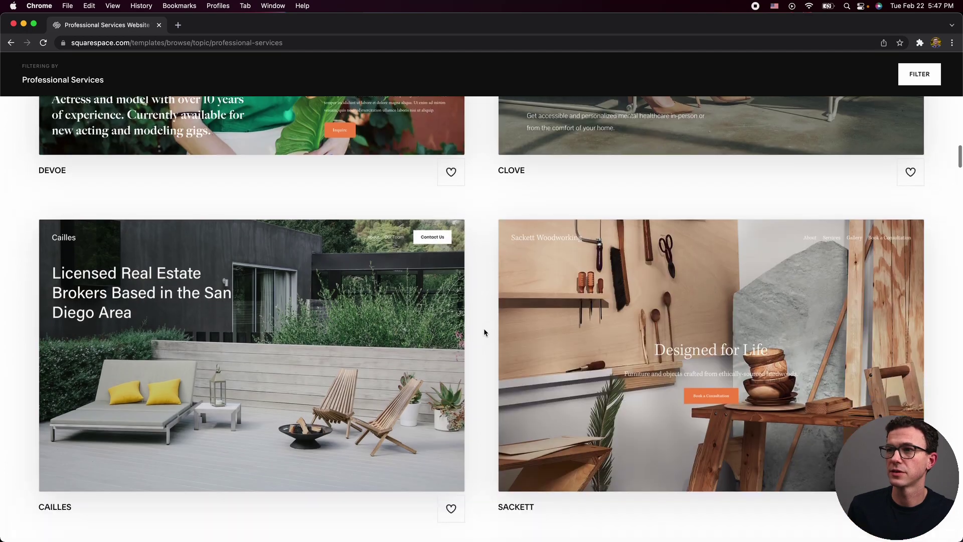
pyautogui.scroll(-2, 484, 332)
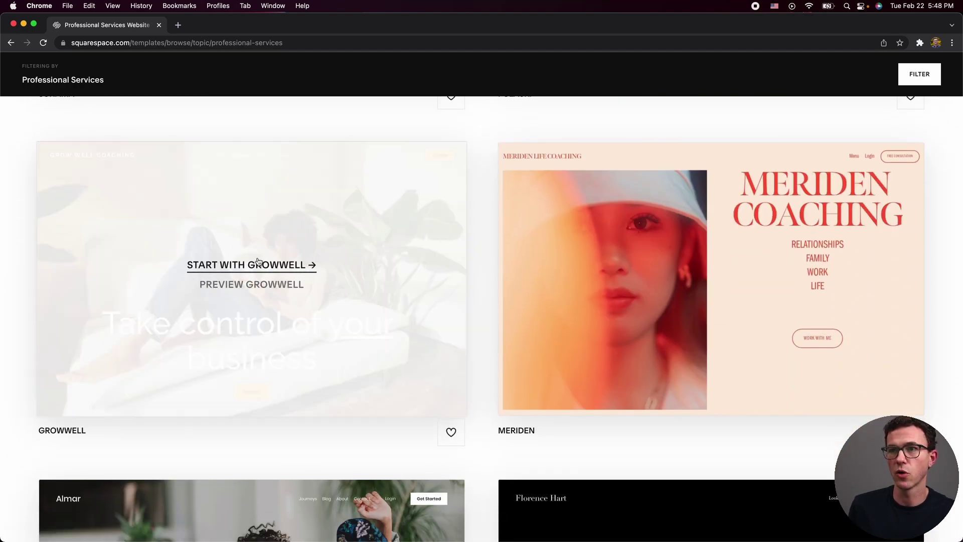
pyautogui.click(251, 286)
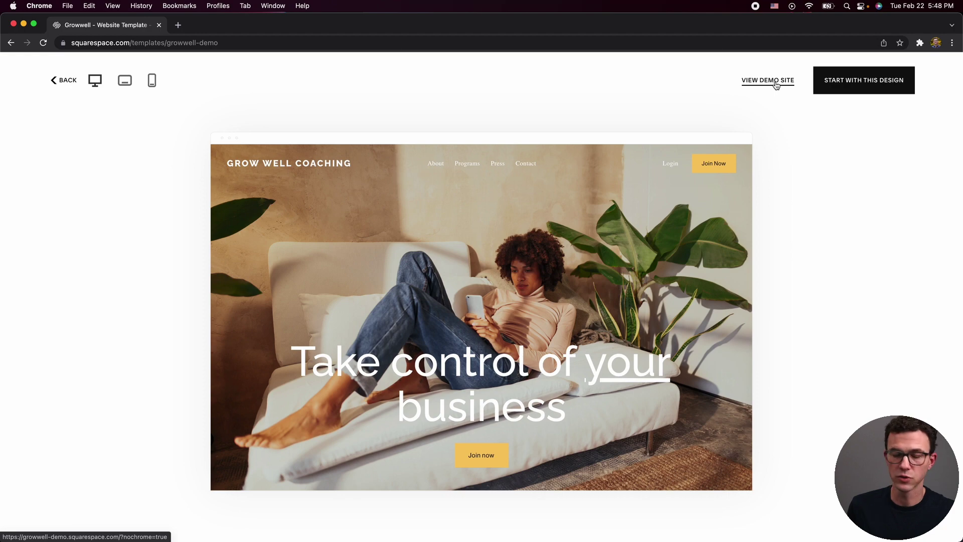
# Look over the Growwell live demo site in a new tab, then return to its template preview.
pyautogui.click(776, 83)
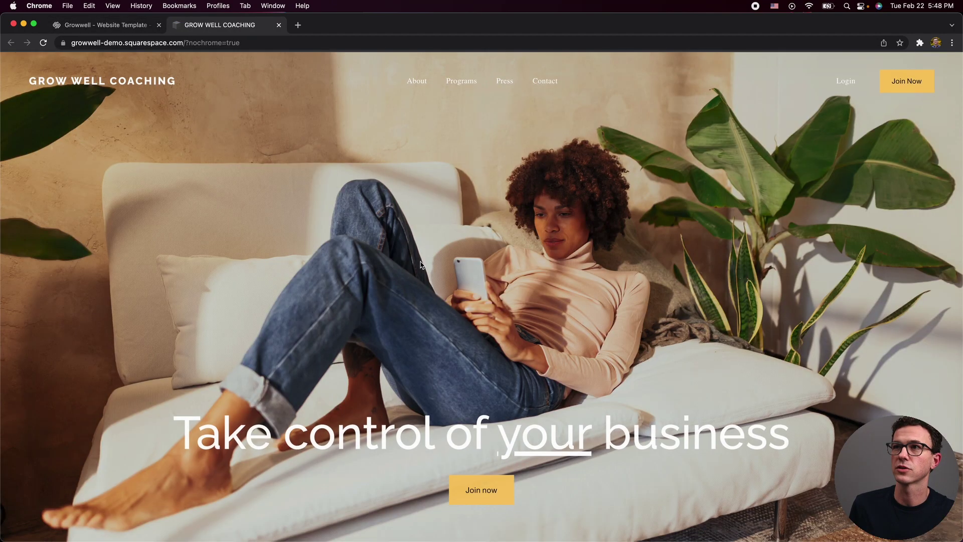
pyautogui.scroll(-15, 420, 267)
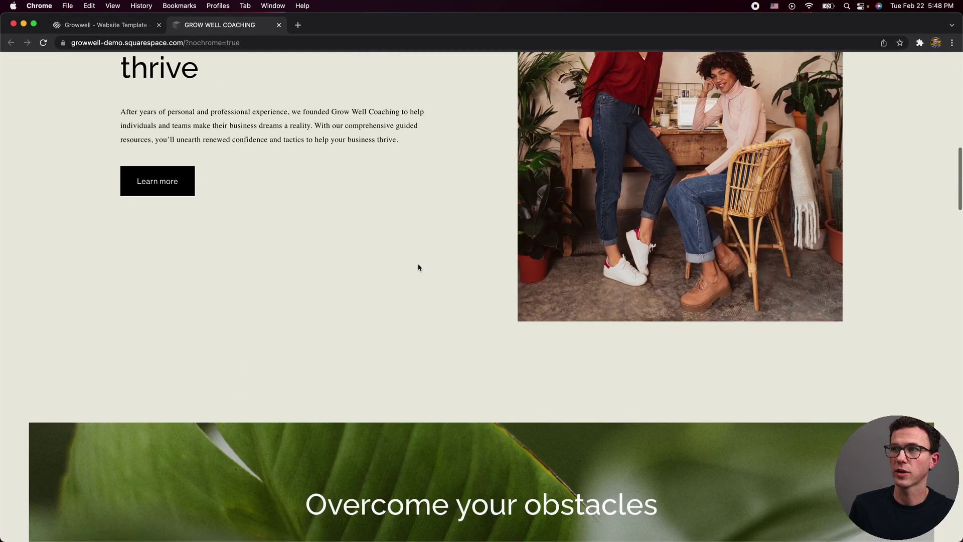
pyautogui.scroll(20, 418, 268)
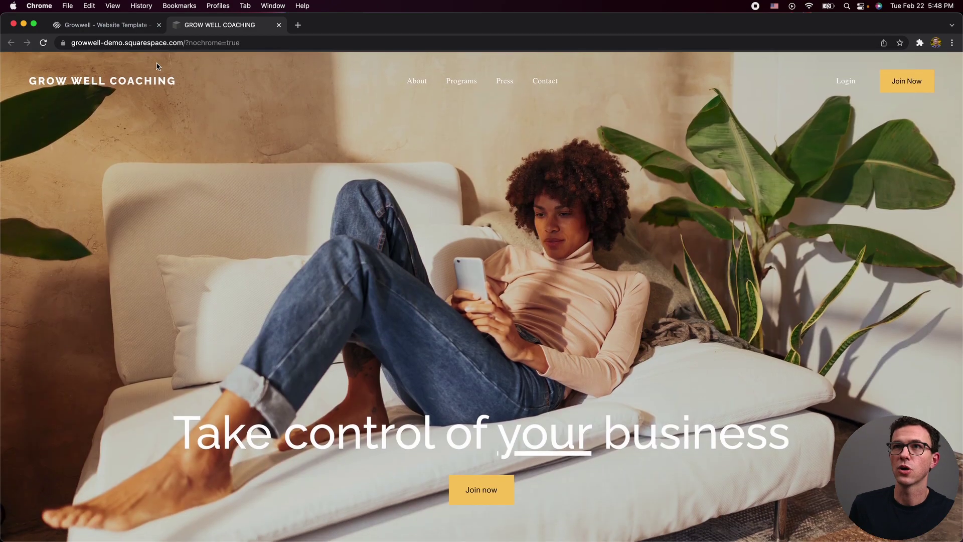
pyautogui.click(114, 26)
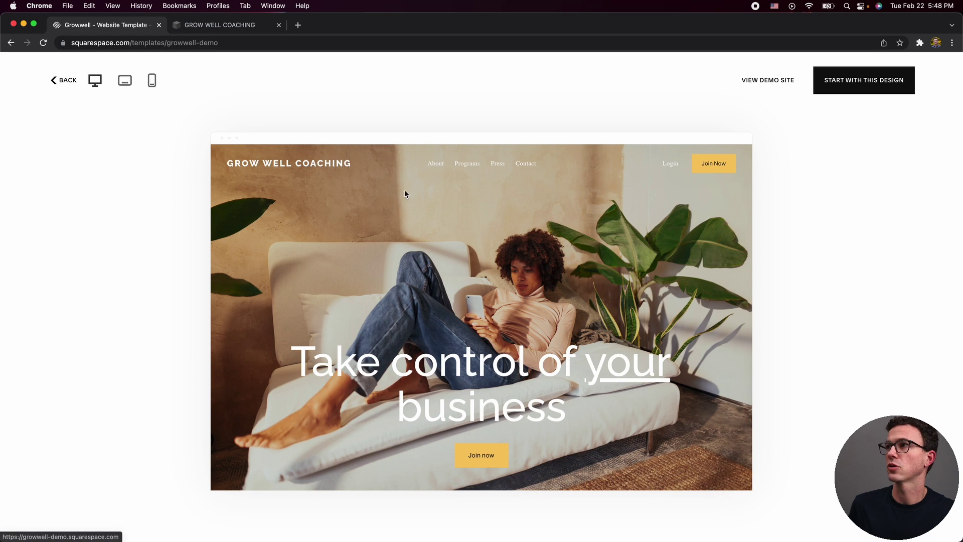
# Start a site from the Growwell design and log in with the saved account credentials.
pyautogui.click(869, 85)
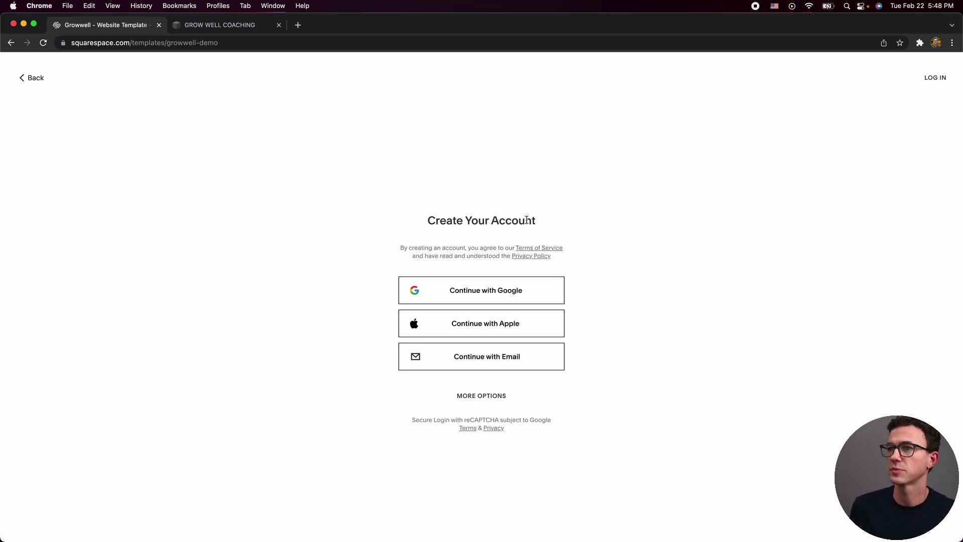
pyautogui.click(478, 360)
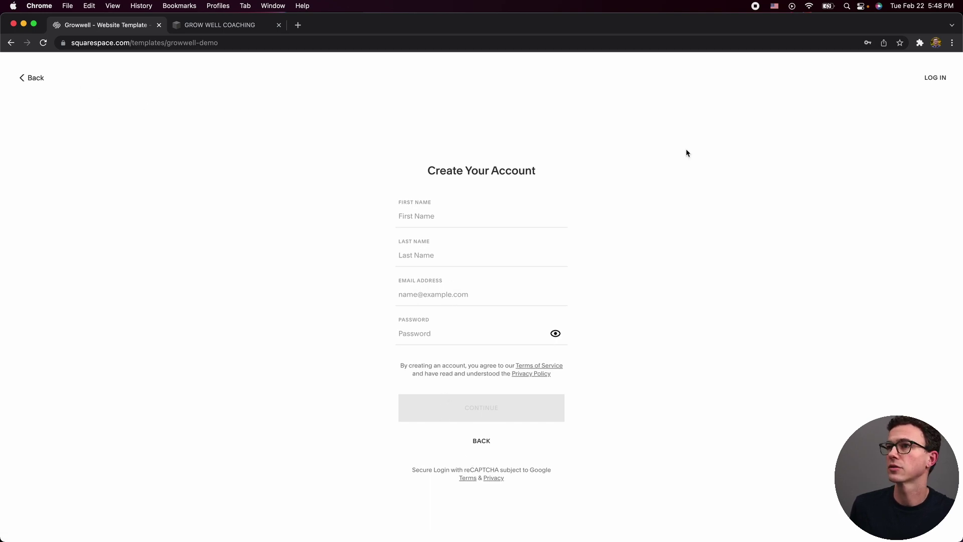
pyautogui.click(935, 79)
pyautogui.click(368, 366)
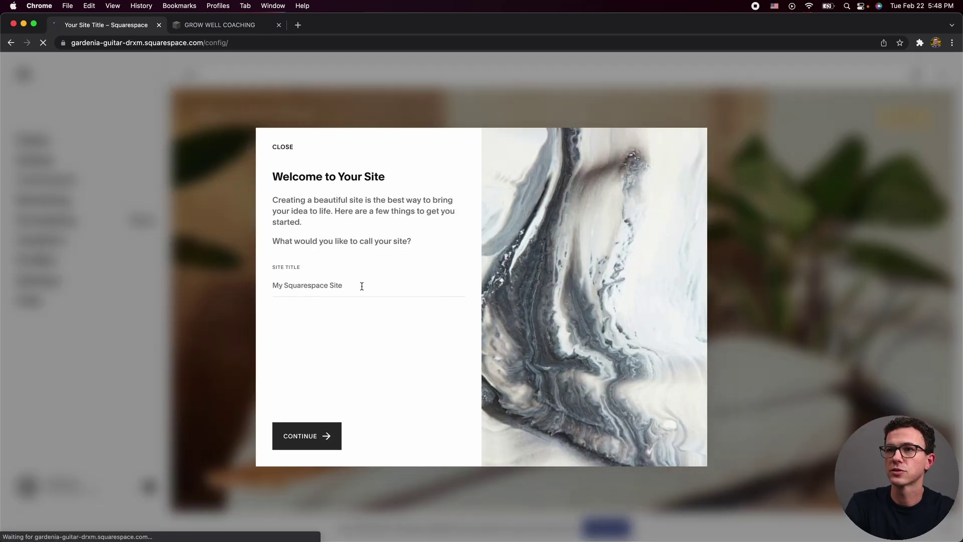
# Set the site title to JJ's Consulting and step through the onboarding tips into the editor.
pyautogui.click(361, 286)
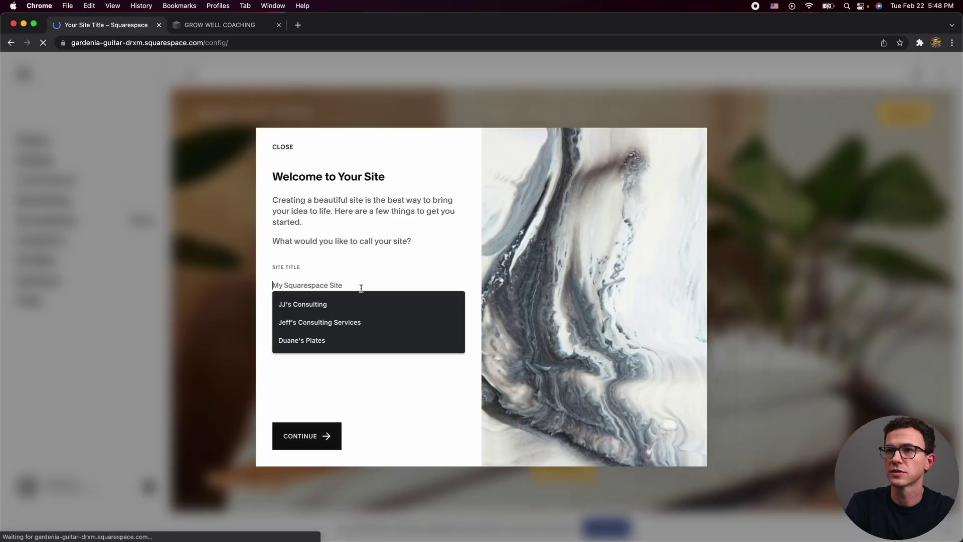
pyautogui.click(317, 304)
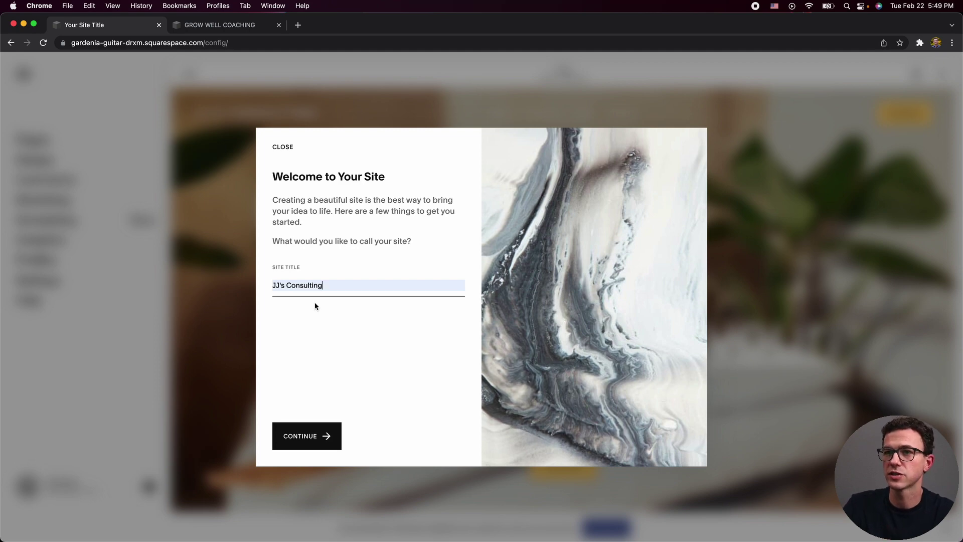
pyautogui.click(308, 440)
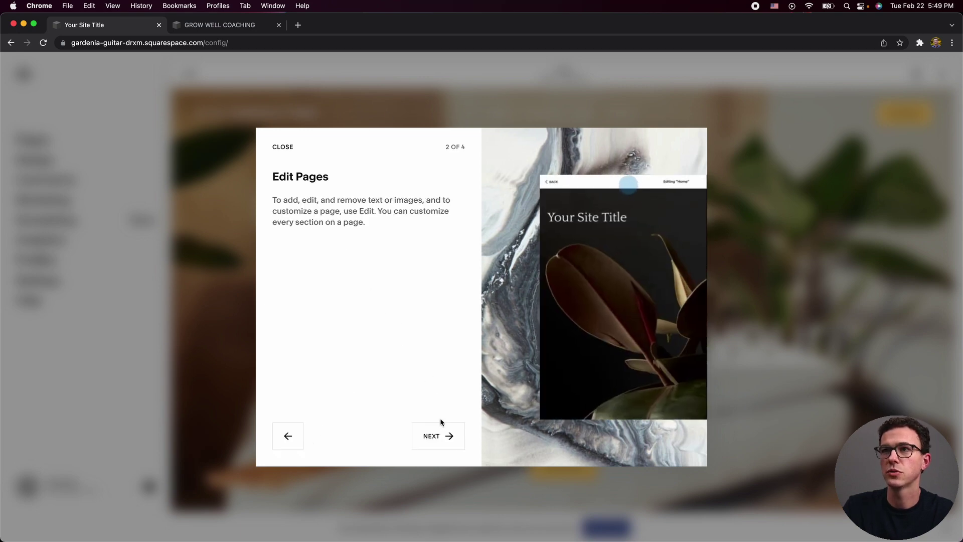
pyautogui.click(444, 433)
pyautogui.click(444, 434)
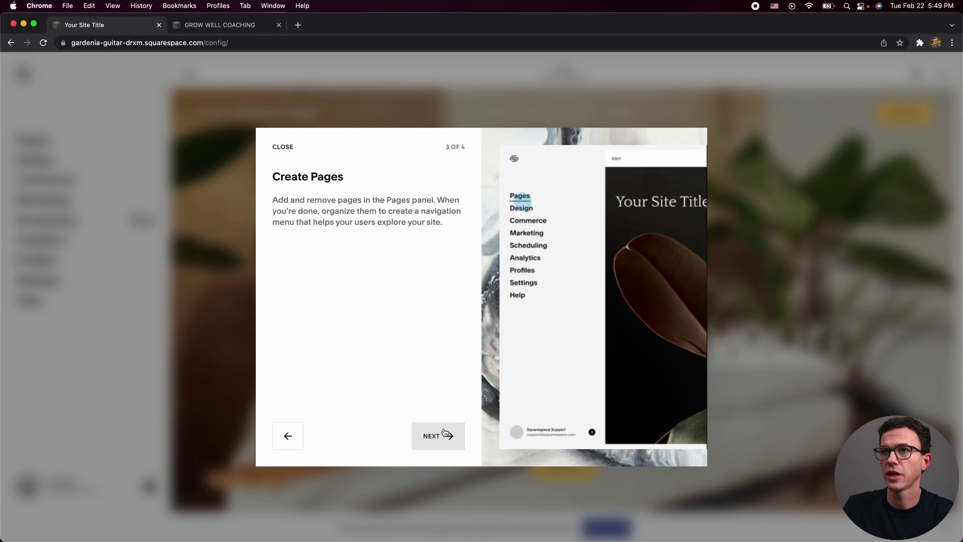
pyautogui.click(444, 433)
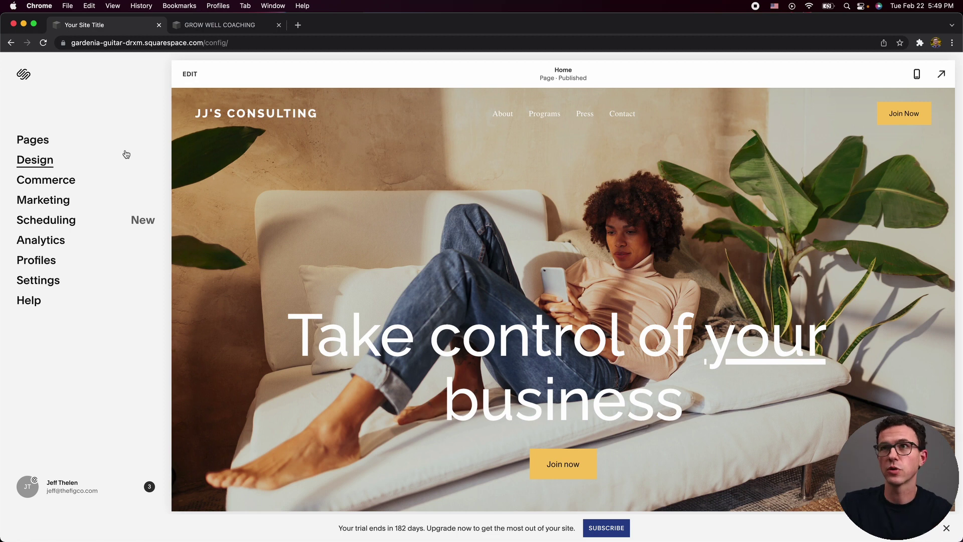
# Show the Pages panel listing About, Programs, Press and Contact under Main Navigation.
pyautogui.click(35, 145)
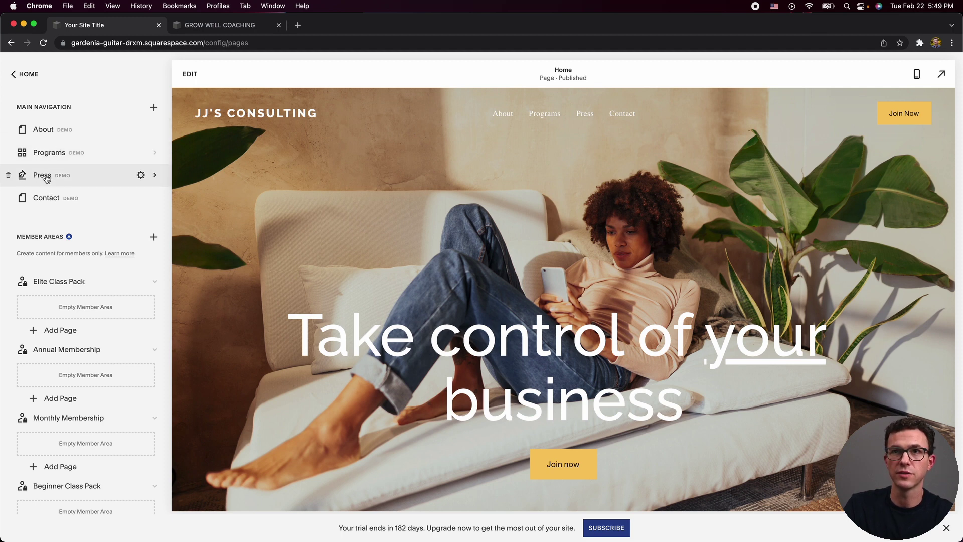
# Move the Press page out of the main navigation and open the About page.
pyautogui.moveTo(47, 183); pyautogui.dragTo(132, 464)
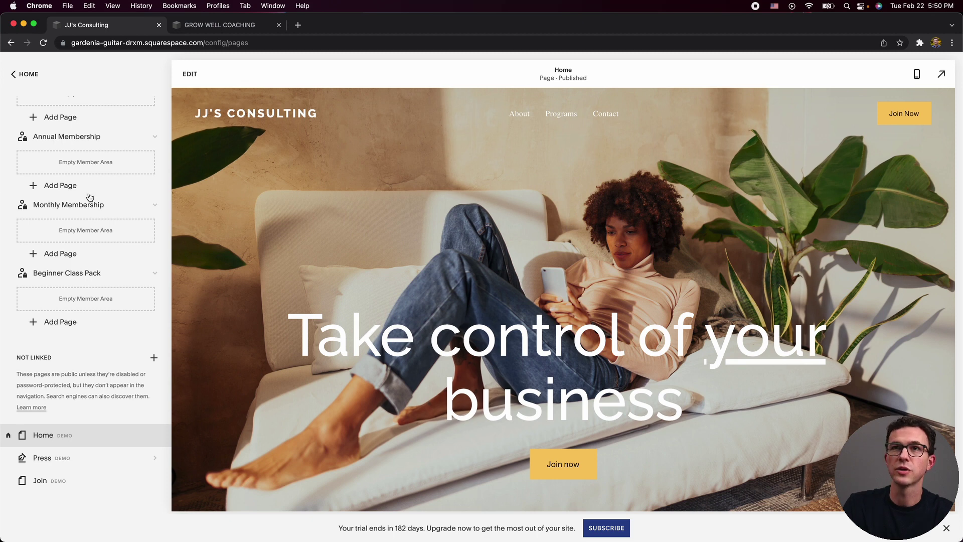
pyautogui.scroll(5, 86, 199)
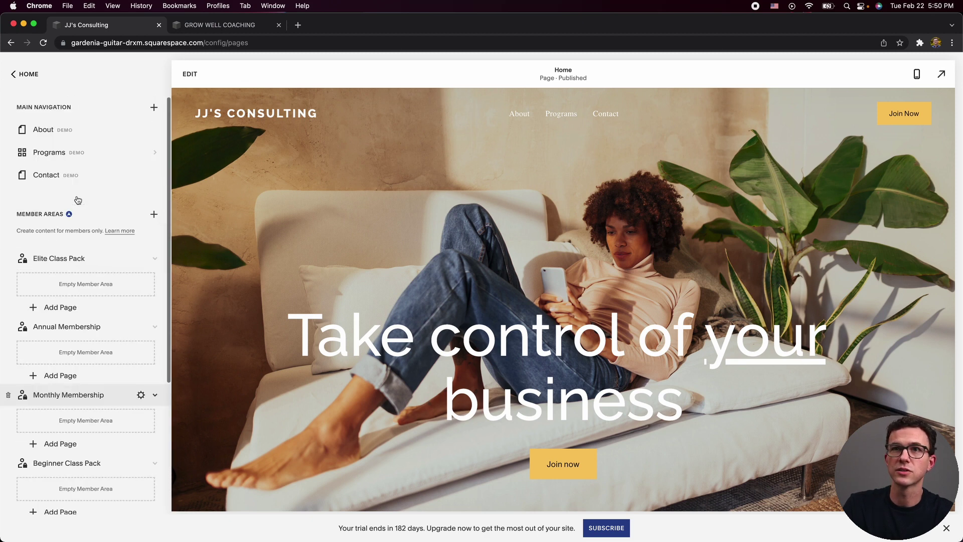
pyautogui.click(63, 136)
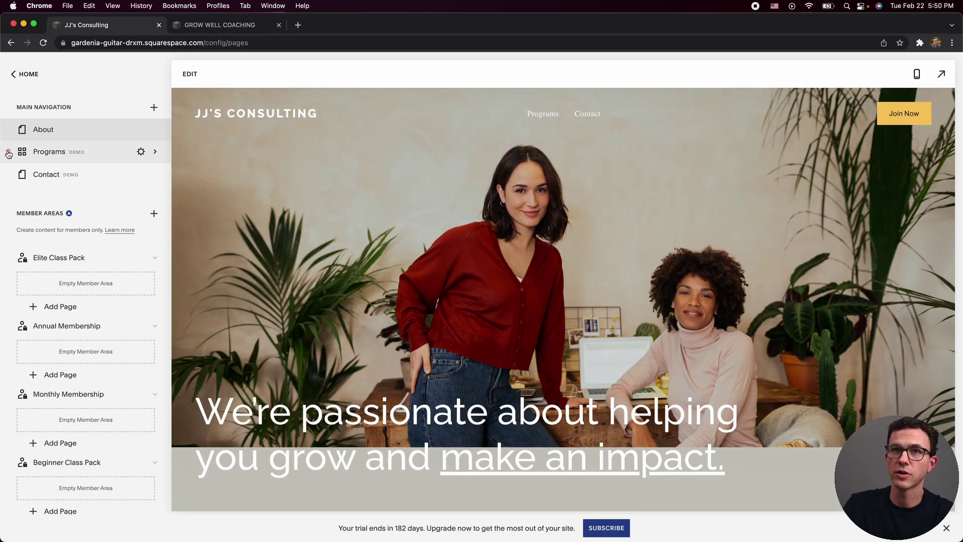
# Remove the demo Programs page, leaving About and Contact in the main navigation.
pyautogui.click(8, 153)
pyautogui.click(530, 325)
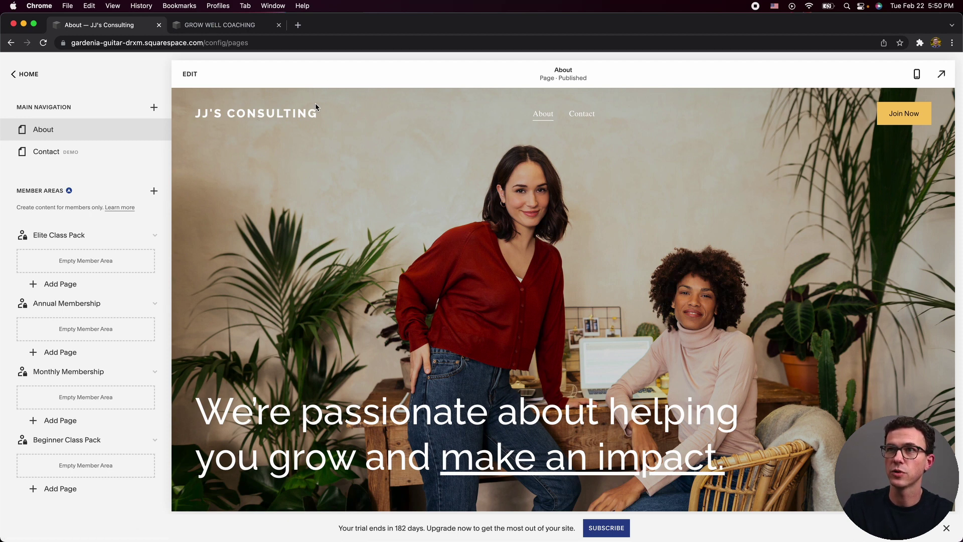
pyautogui.scroll(-3, 85, 297)
pyautogui.scroll(-5, 85, 293)
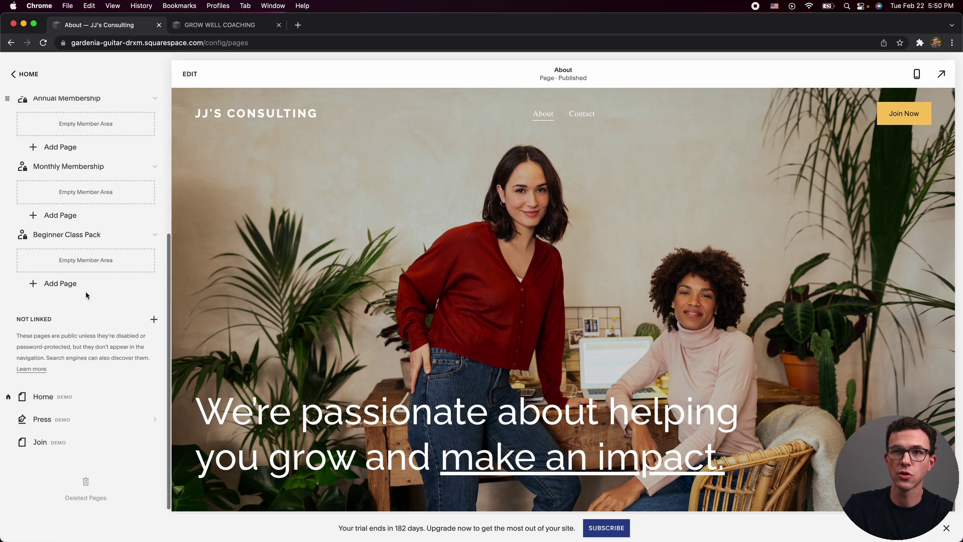
# Delete the Beginner Class Pack and Monthly Membership member areas, then preview Home on mobile and desktop.
pyautogui.click(44, 390)
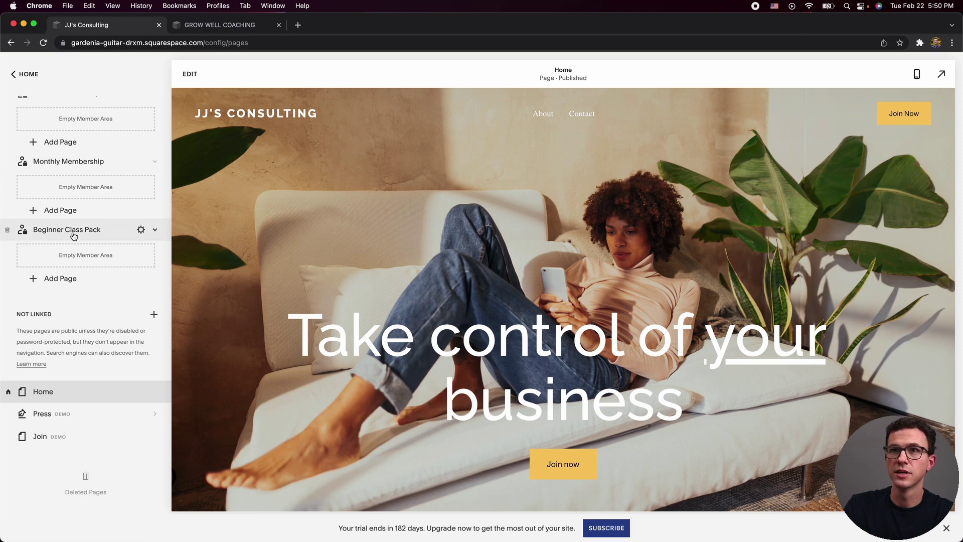
pyautogui.click(8, 230)
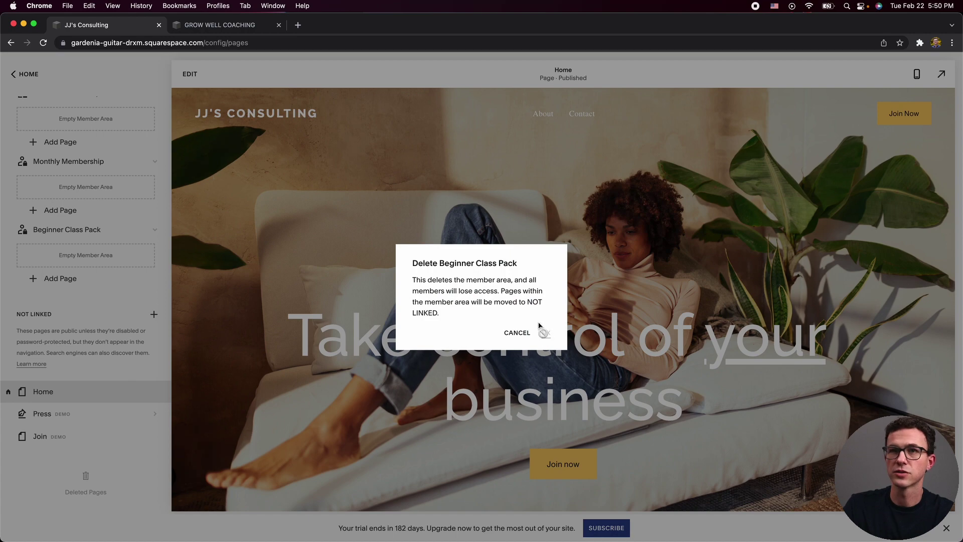
pyautogui.click(545, 333)
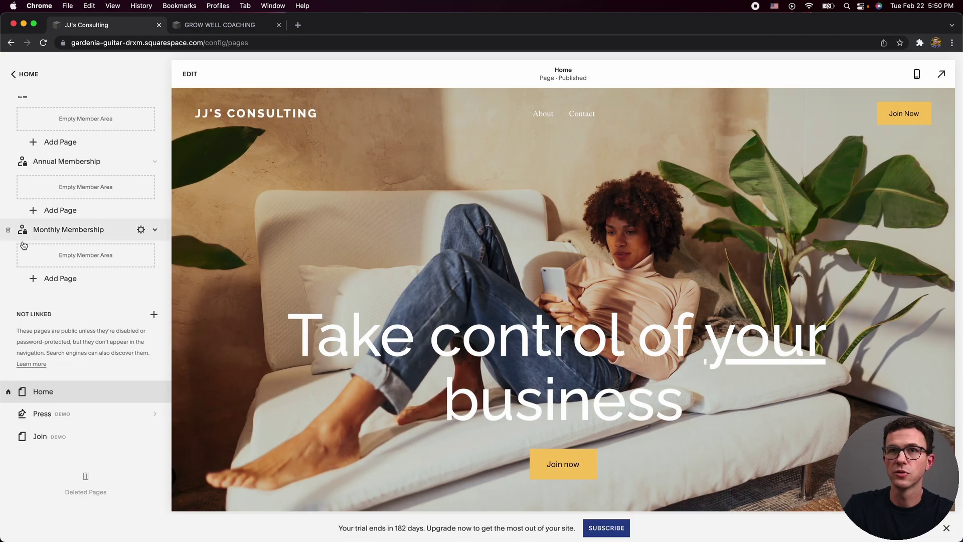
pyautogui.click(8, 230)
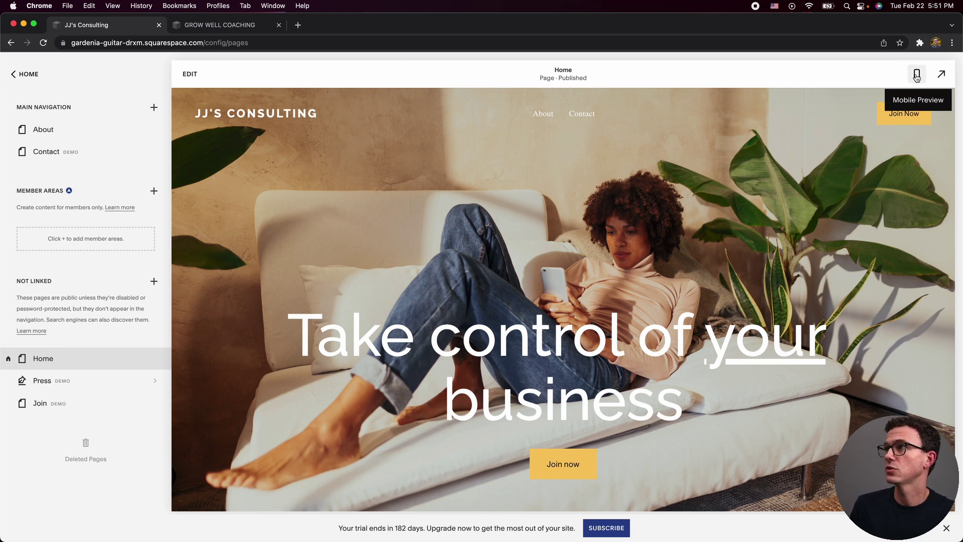
pyautogui.click(916, 76)
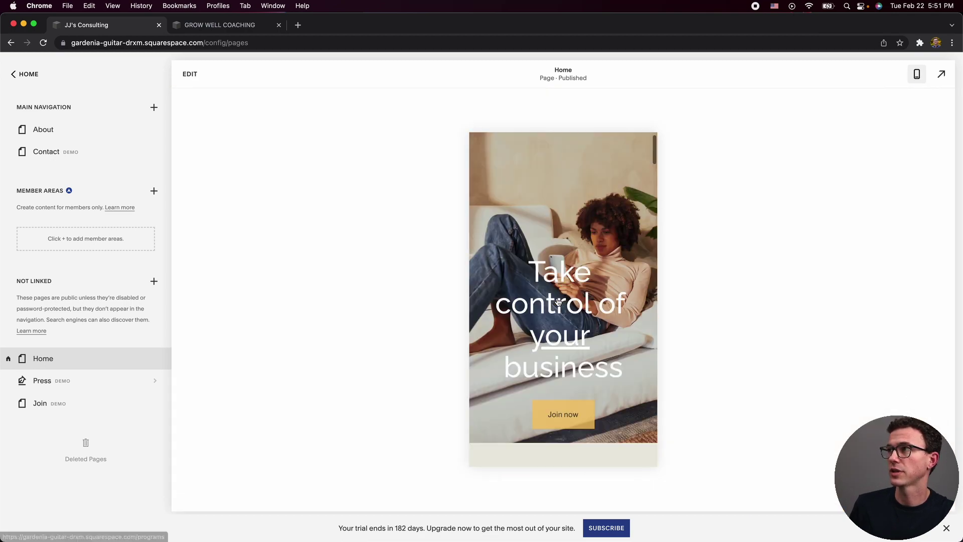
pyautogui.click(915, 76)
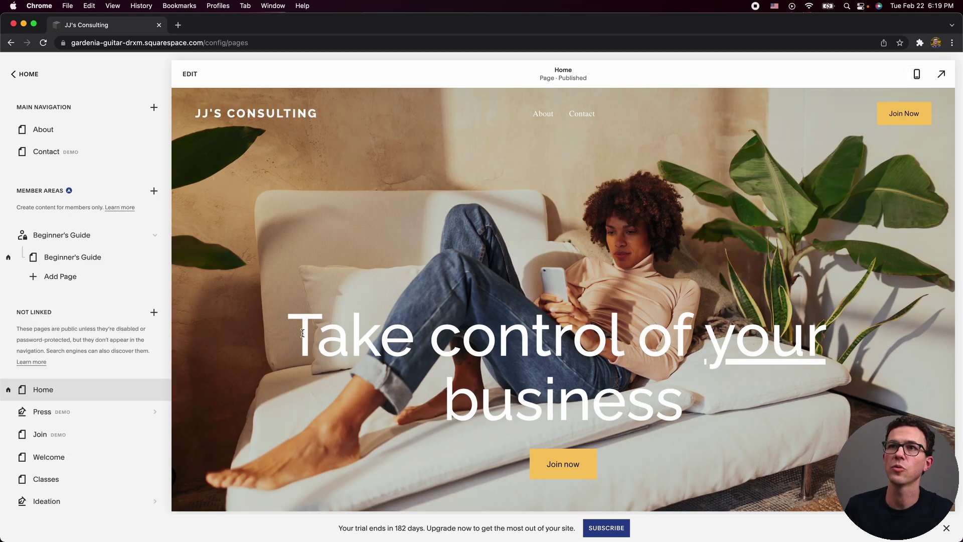
pyautogui.click(186, 75)
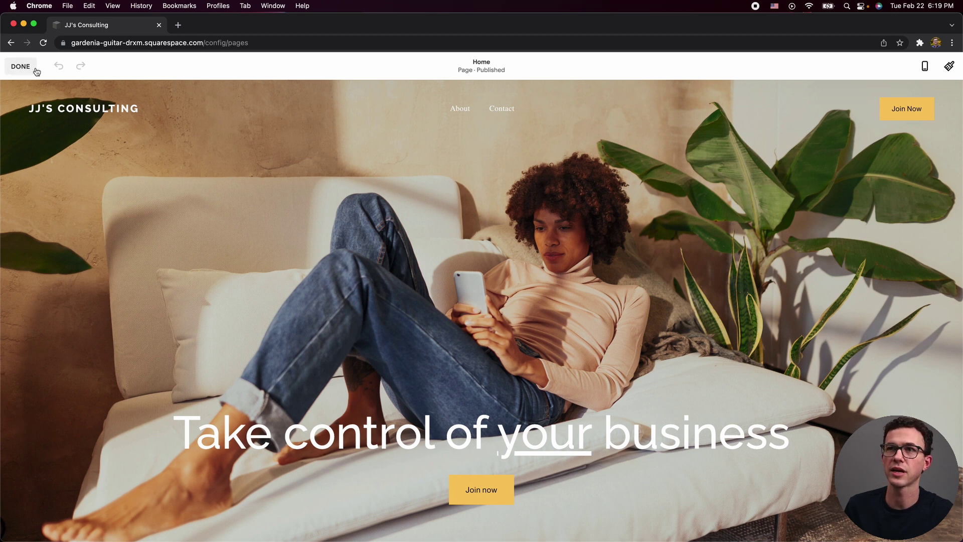
pyautogui.click(413, 436)
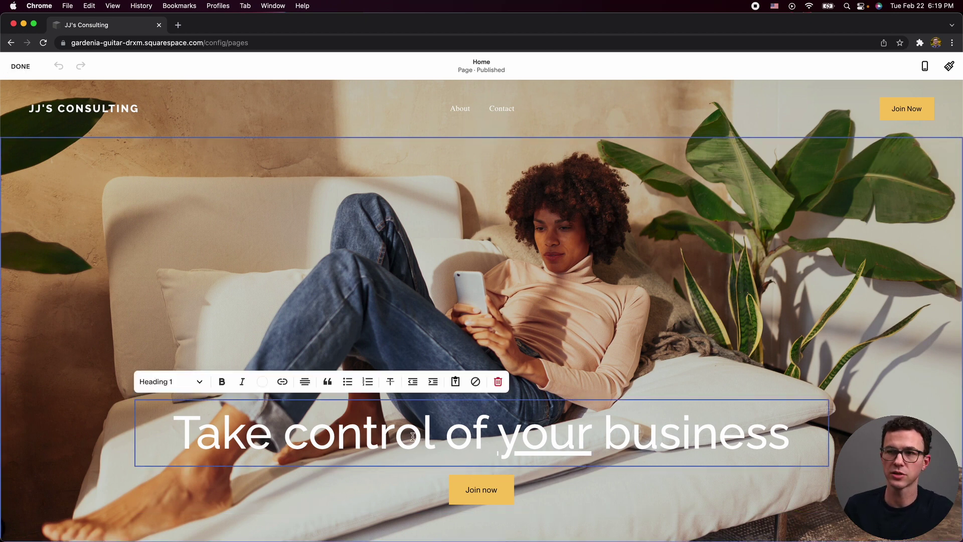
pyautogui.write('cdafd')
pyautogui.click(25, 68)
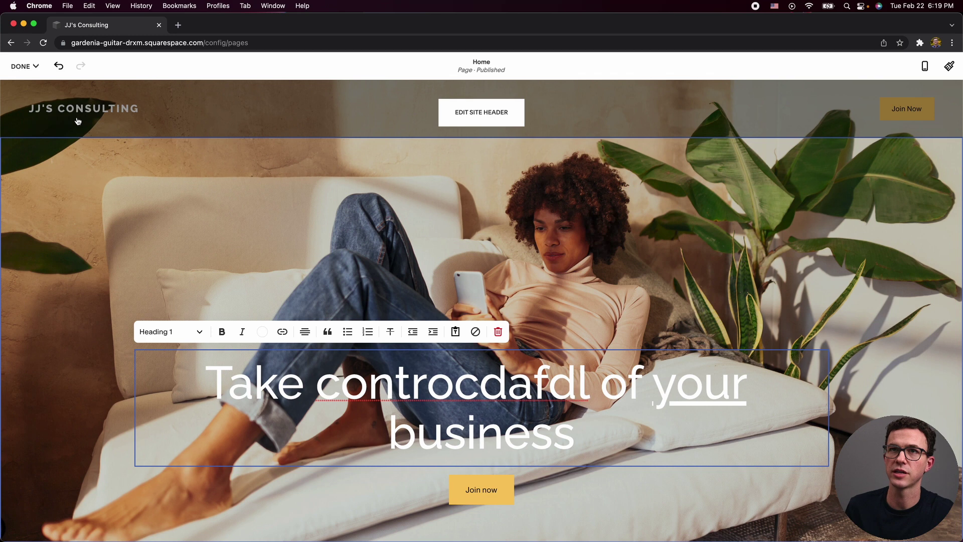
pyautogui.moveTo(22, 67)
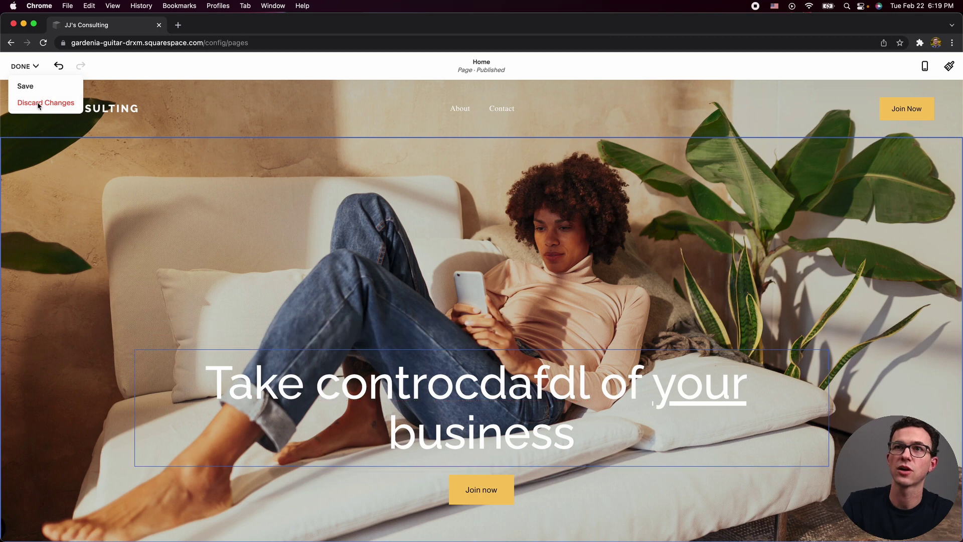
pyautogui.click(39, 104)
pyautogui.click(157, 143)
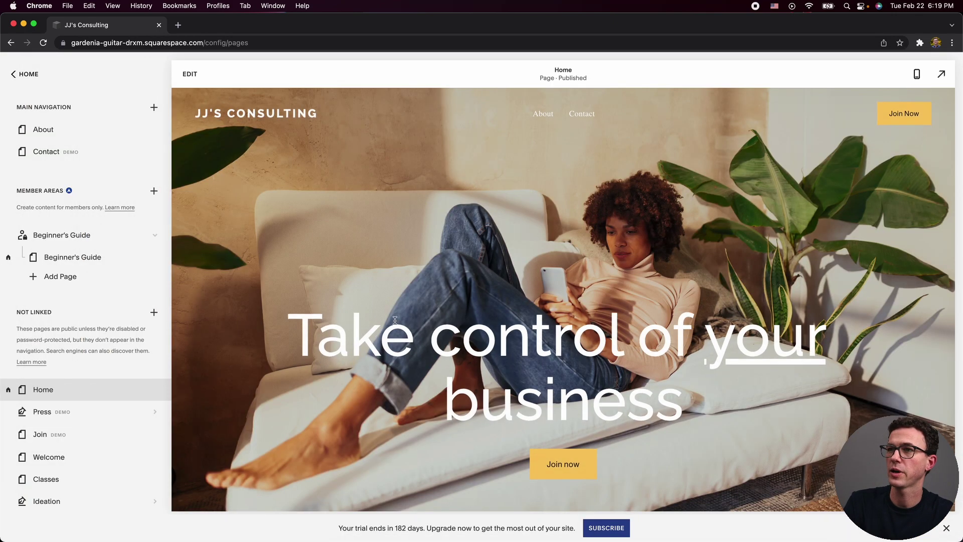
# Edit the site header's Site Title & Logo settings for JJ's Consulting and begin adding a logo.
pyautogui.click(191, 75)
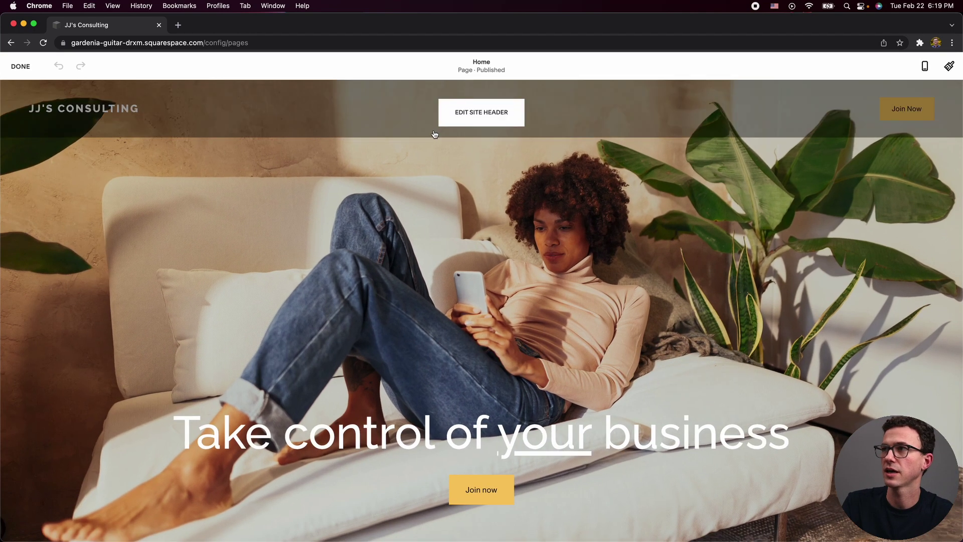
pyautogui.click(472, 112)
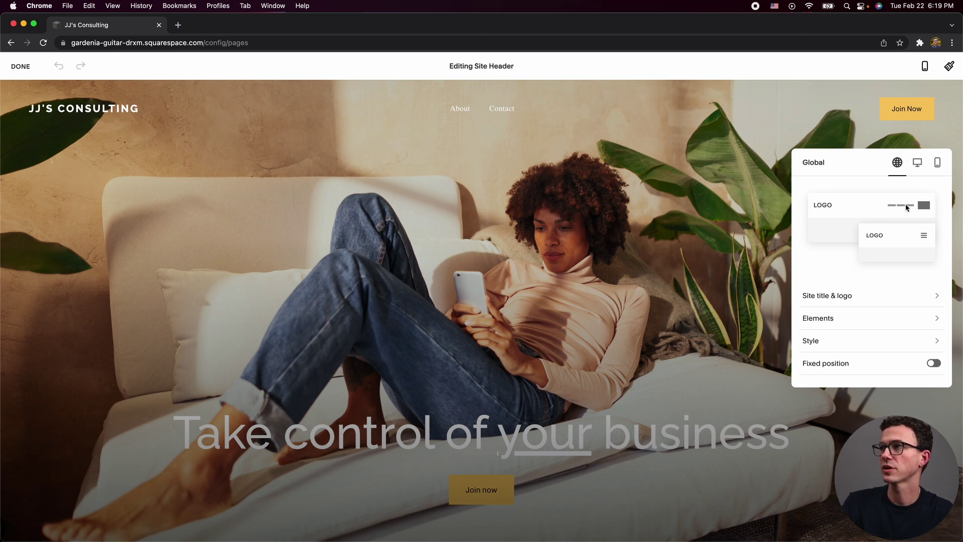
pyautogui.click(860, 300)
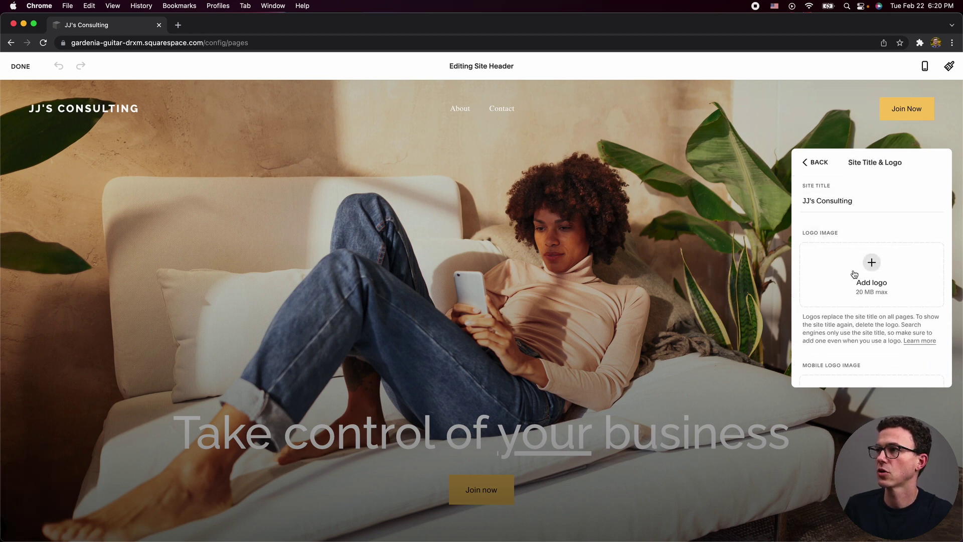
pyautogui.scroll(-3, 843, 295)
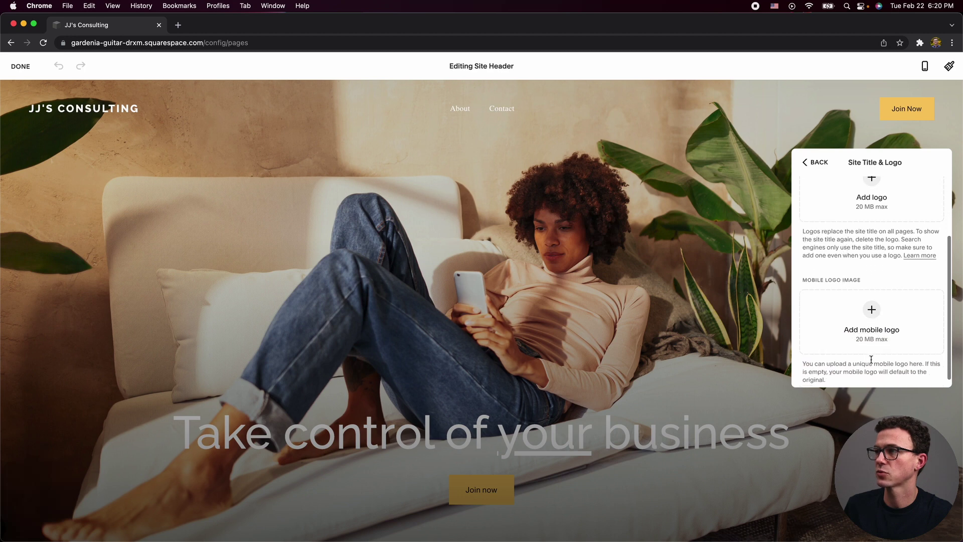
pyautogui.scroll(5, 833, 241)
pyautogui.tripleClick(811, 193)
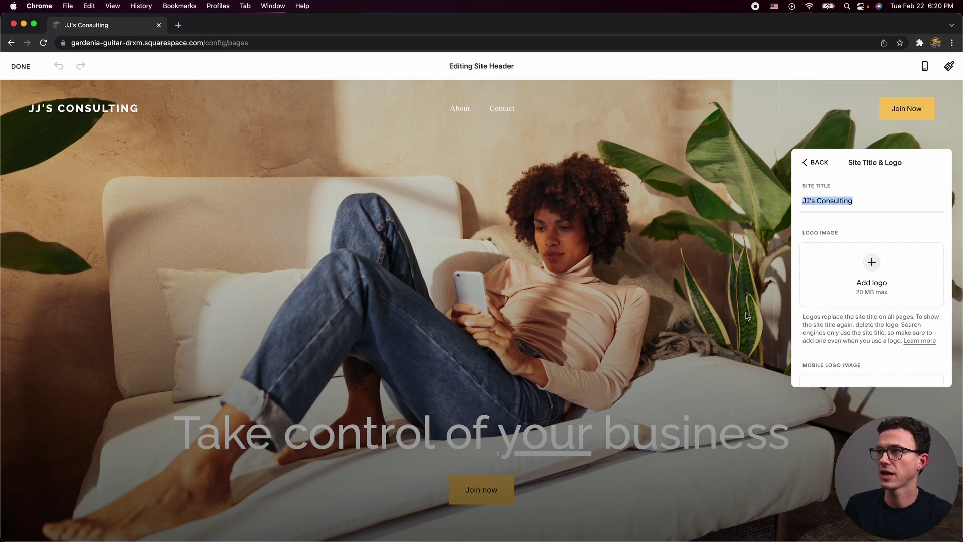
pyautogui.click(873, 267)
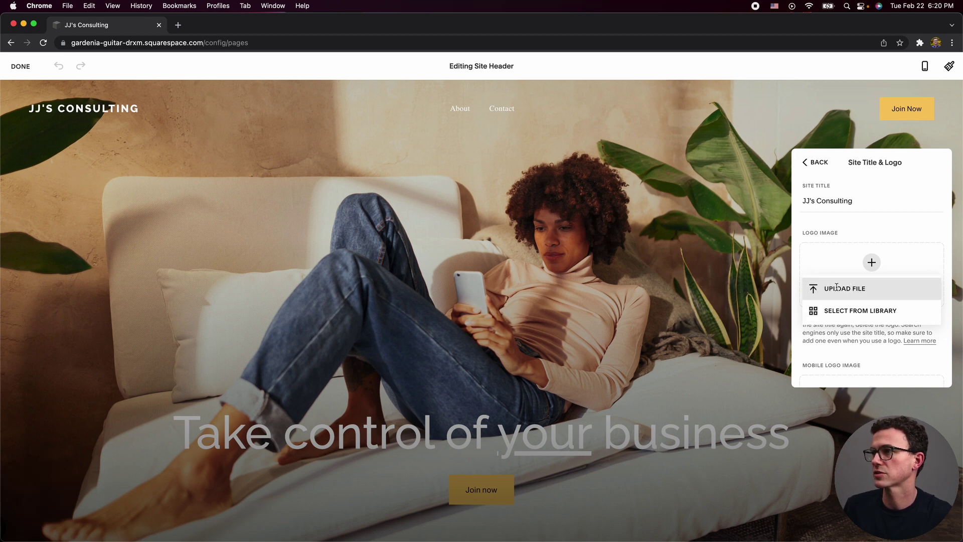
# Upload JJ's Consulting (1).png as the header logo in place of the text title.
pyautogui.click(847, 296)
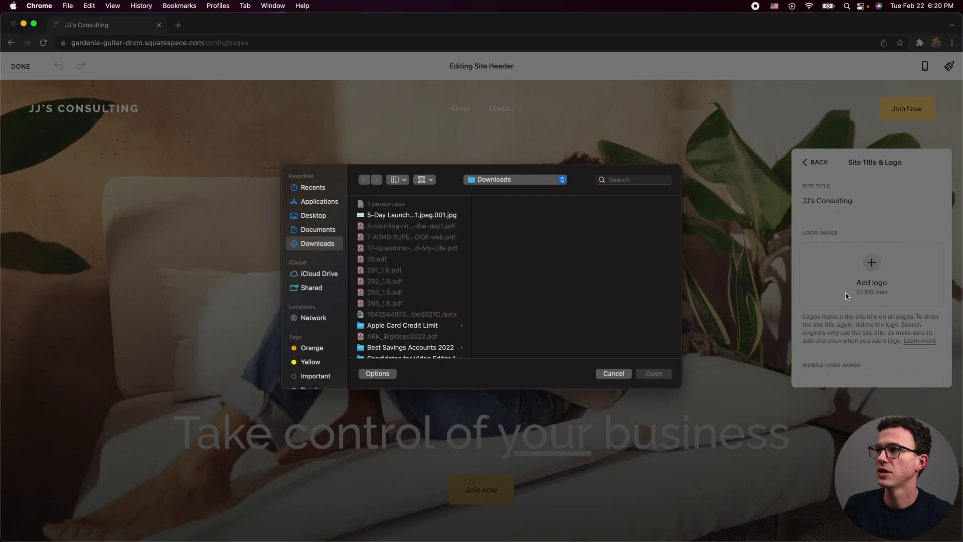
pyautogui.scroll(-5, 378, 305)
pyautogui.click(402, 204)
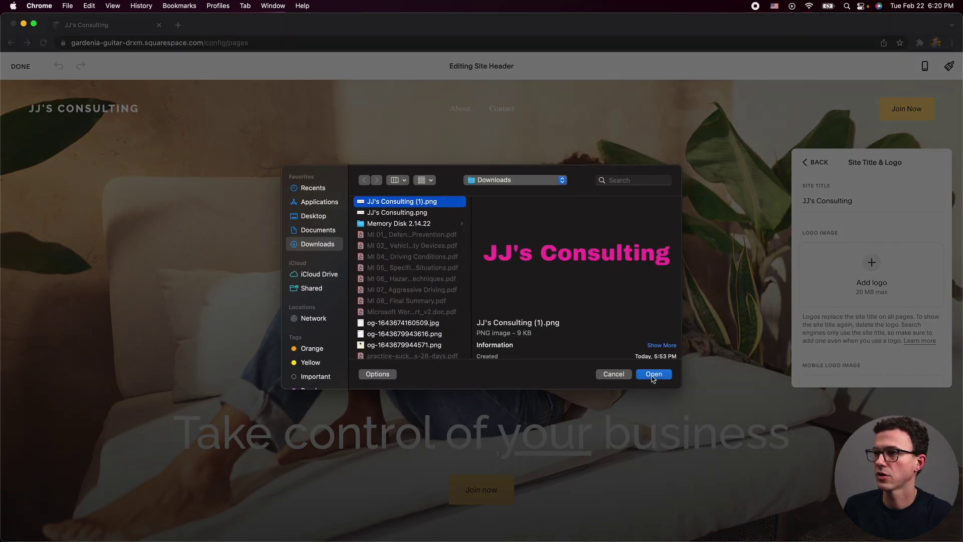
pyautogui.click(654, 374)
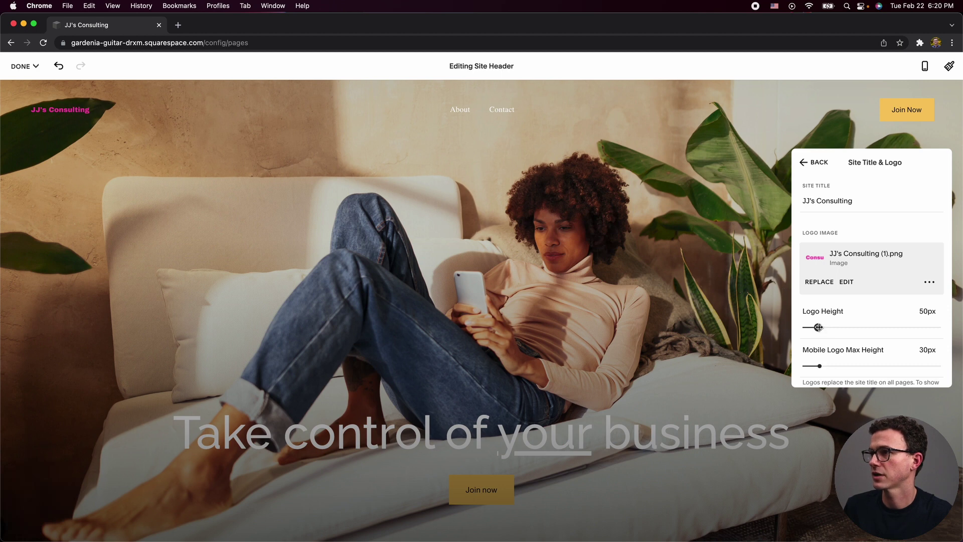
# Increase the header logo height from 50px to 67px.
pyautogui.rightClick(818, 327)
pyautogui.click(819, 327)
pyautogui.moveTo(819, 327); pyautogui.dragTo(826, 328)
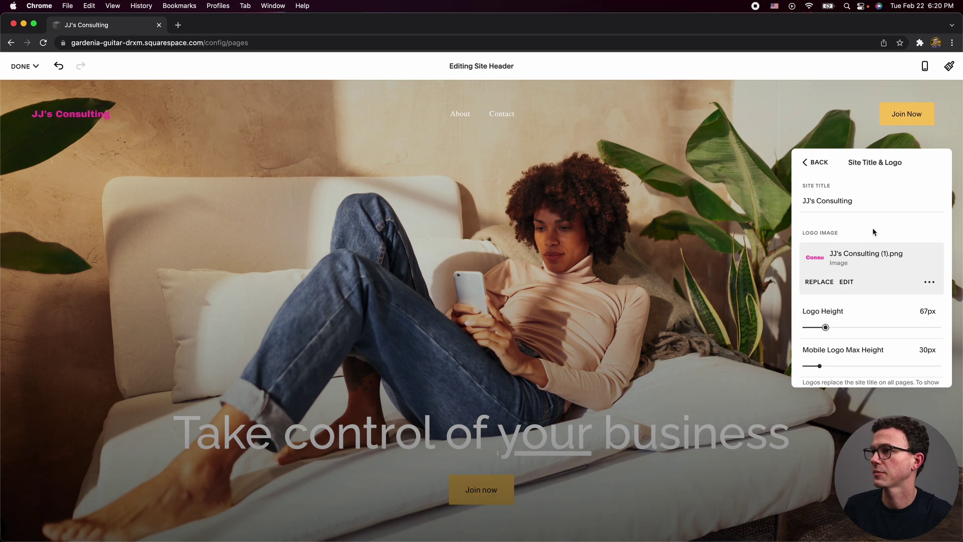
pyautogui.scroll(-5, 905, 324)
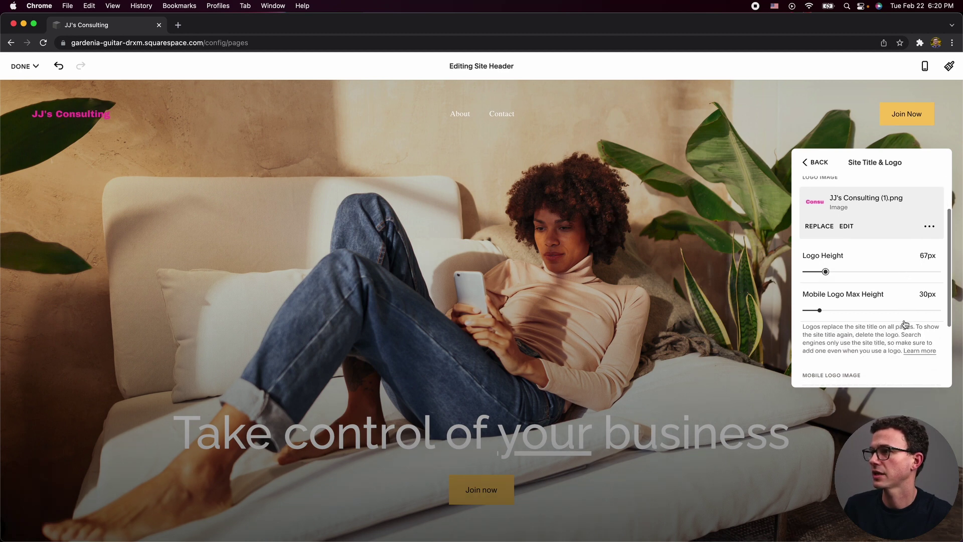
pyautogui.scroll(5, 906, 324)
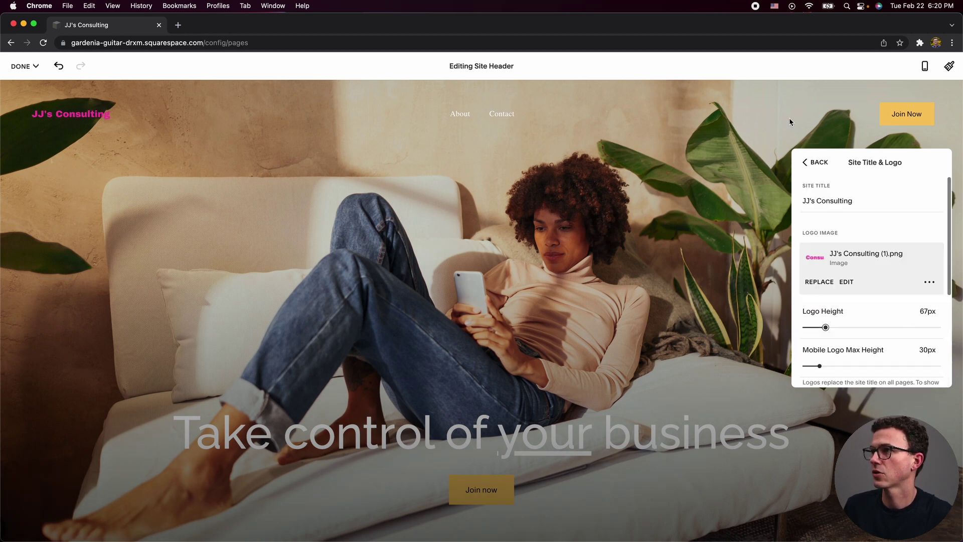
pyautogui.click(815, 161)
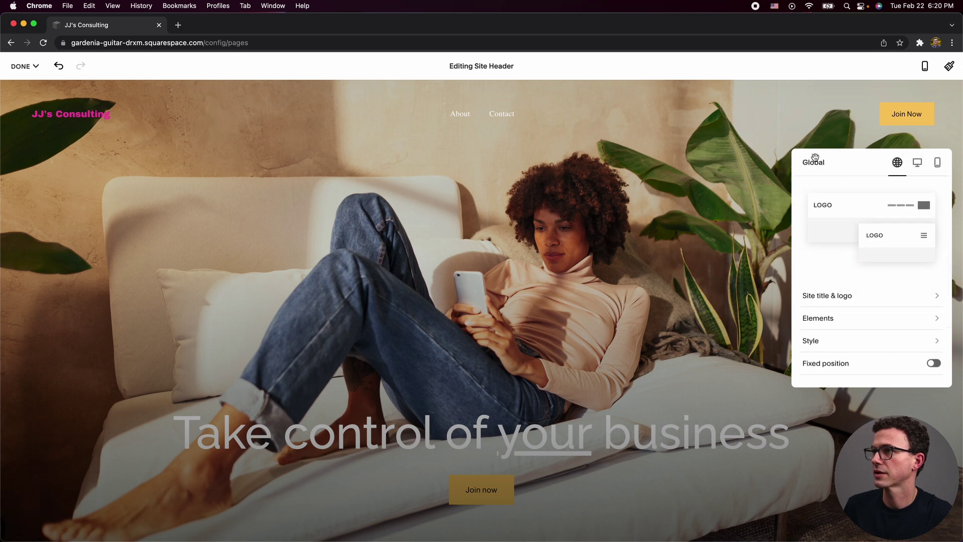
# Relabel the header's Join Now button to 'Sign UP' and link it to the About page.
pyautogui.click(840, 317)
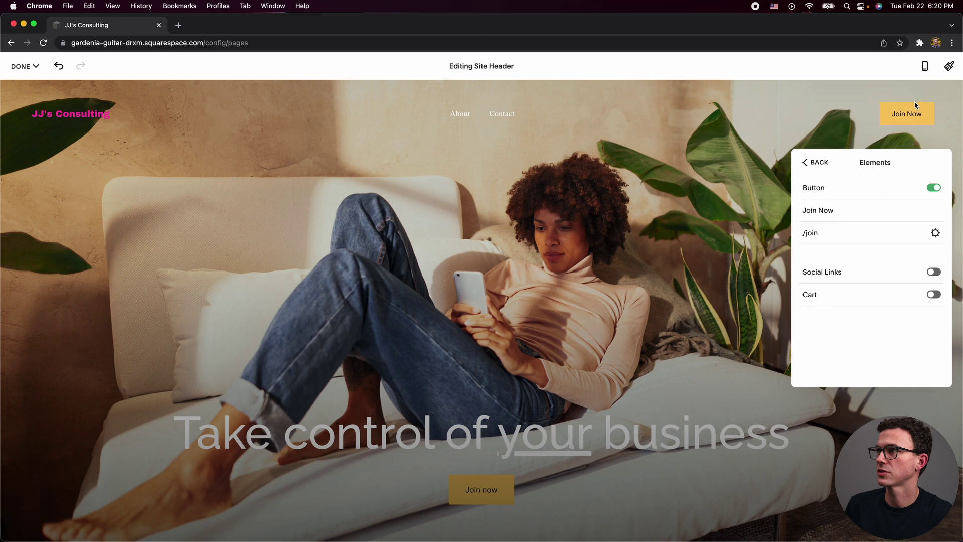
pyautogui.click(934, 189)
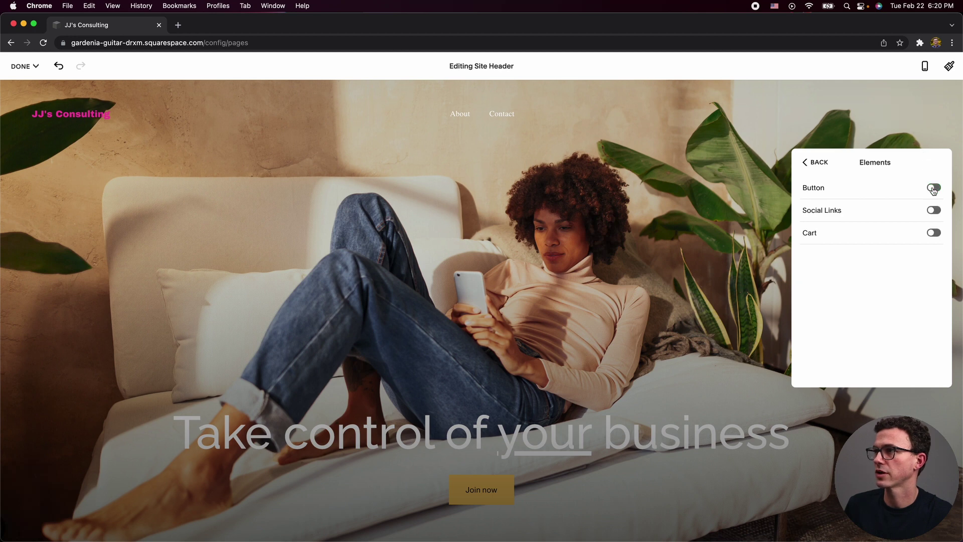
pyautogui.click(934, 189)
pyautogui.tripleClick(833, 210)
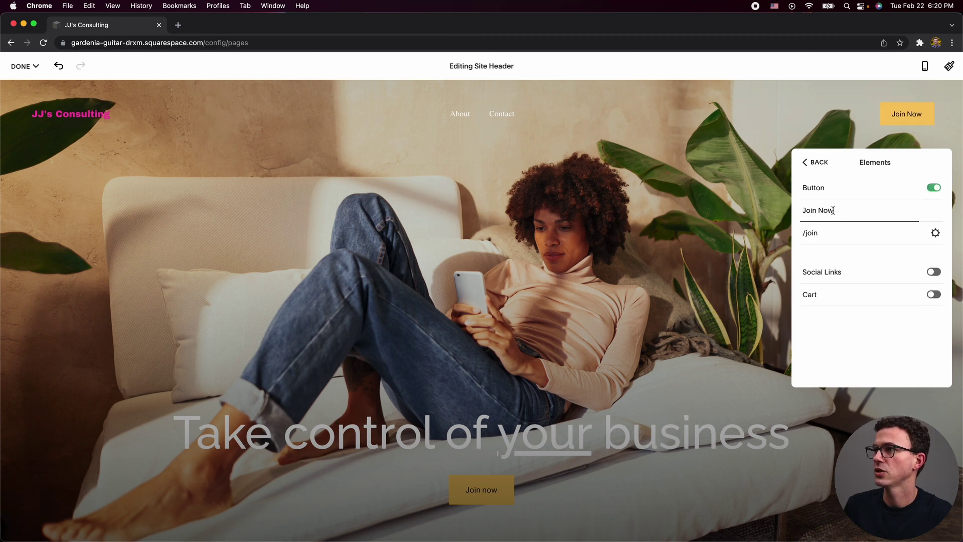
pyautogui.write('Sign UP')
pyautogui.click(839, 235)
pyautogui.press('BackSpace')
pyautogui.press('BackSpace')
pyautogui.press('BackSpace')
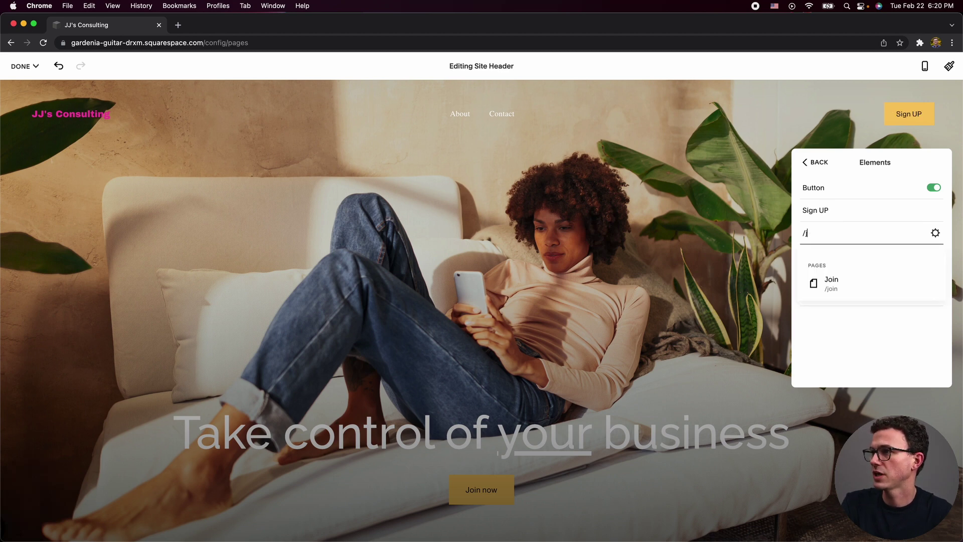
pyautogui.press('BackSpace')
pyautogui.click(850, 294)
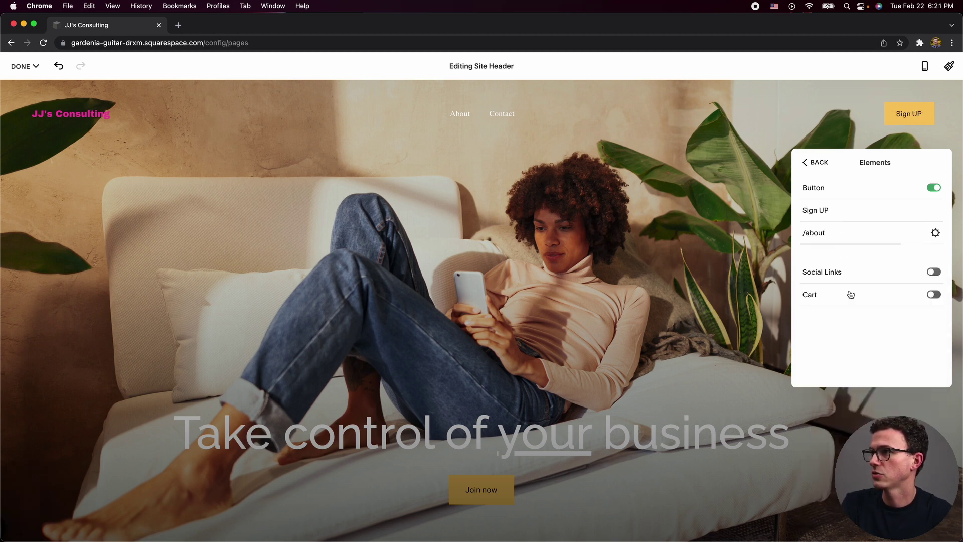
# Turn off the header button and show the Instagram, Facebook and email social icons instead.
pyautogui.click(934, 188)
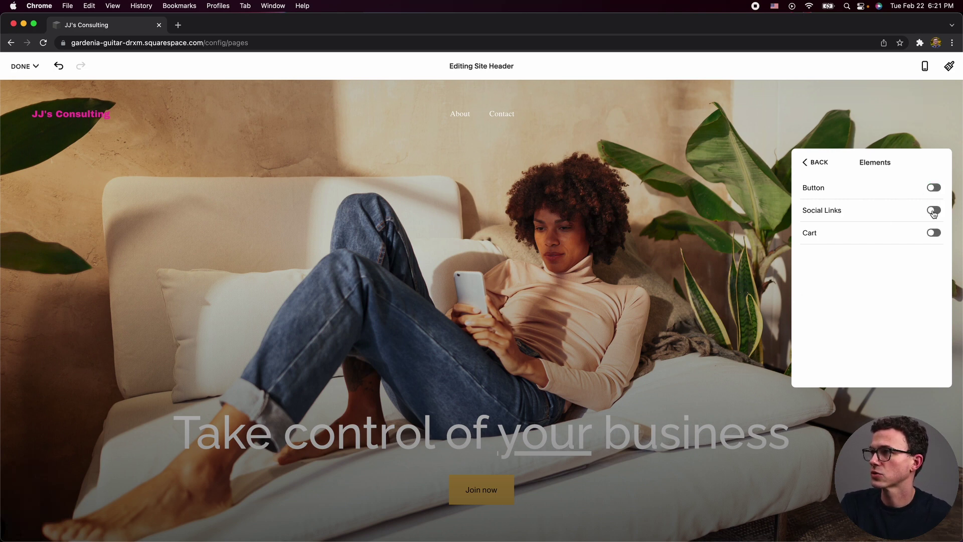
pyautogui.click(933, 211)
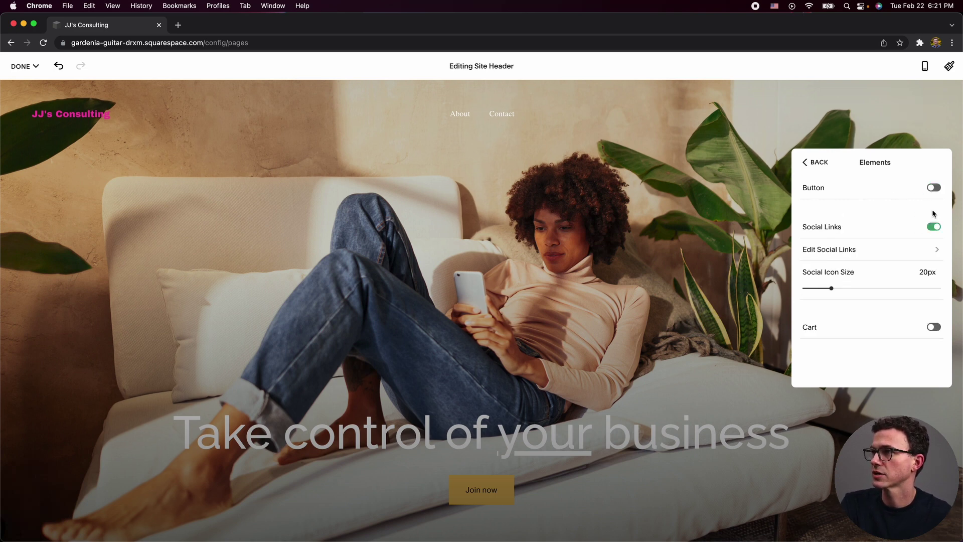
pyautogui.click(843, 247)
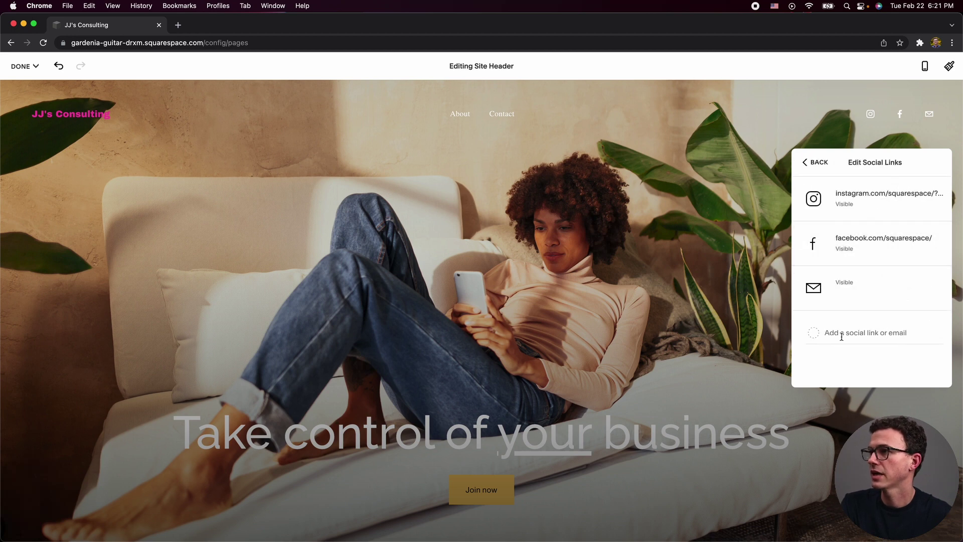
# Open TheFigCo's YouTube channel page in a new browser tab.
pyautogui.click(177, 26)
pyautogui.write('the')
pyautogui.press('BackSpace')
pyautogui.press('BackSpace')
pyautogui.press('BackSpace')
pyautogui.press('BackSpace')
pyautogui.write('you')
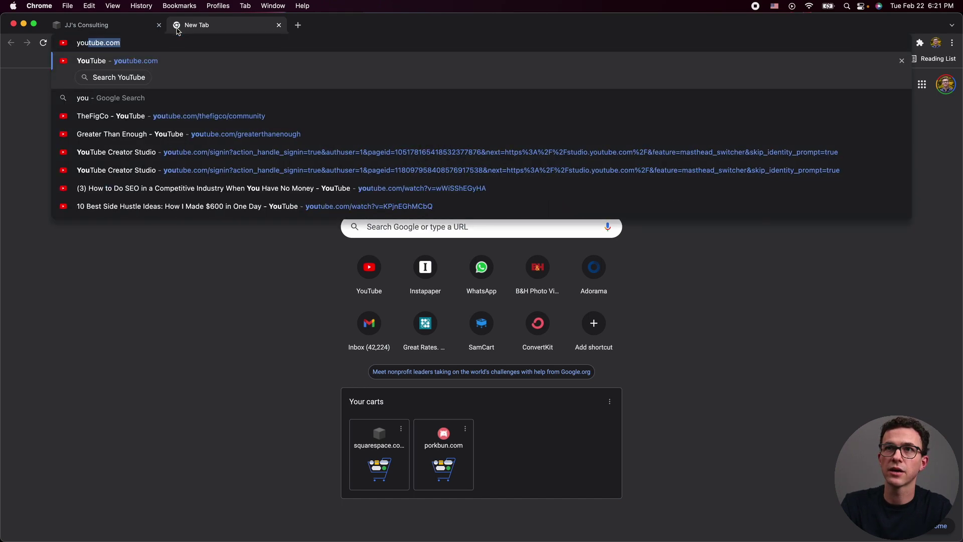
pyautogui.write('t')
pyautogui.press('Down')
pyautogui.press('Down')
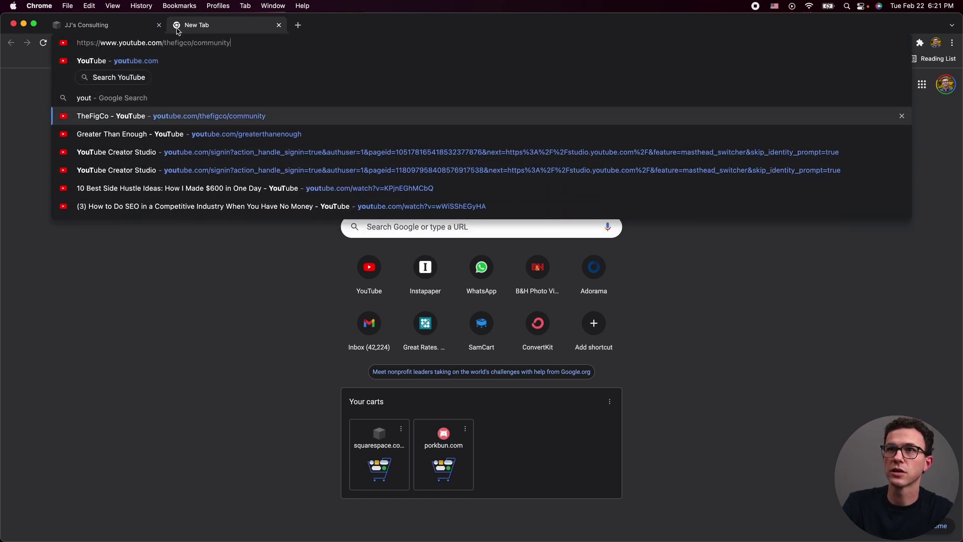
pyautogui.press('Return')
# Add youtube.com/thefigco as a social link and move it to the top of the list.
pyautogui.click(145, 25)
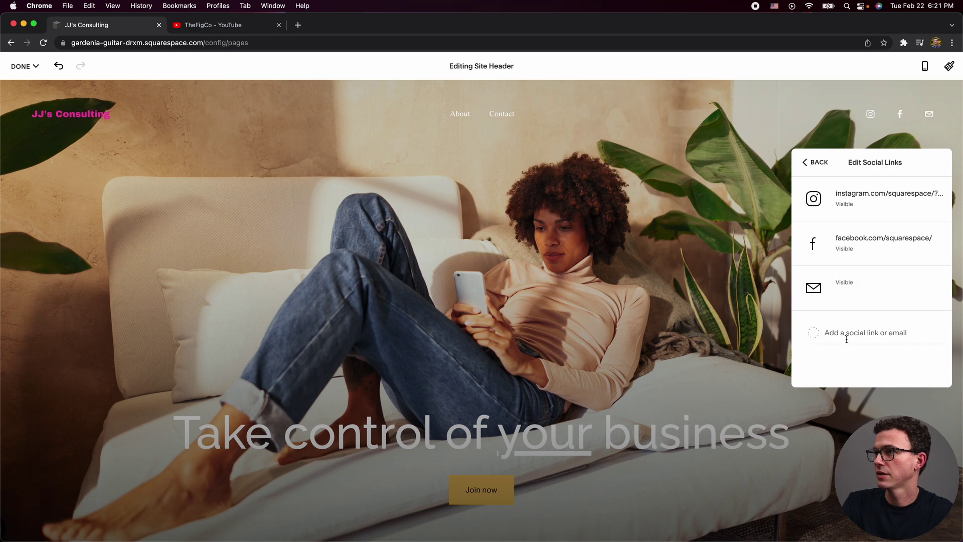
pyautogui.click(848, 335)
pyautogui.write('https://www.youtube.com/thefigco')
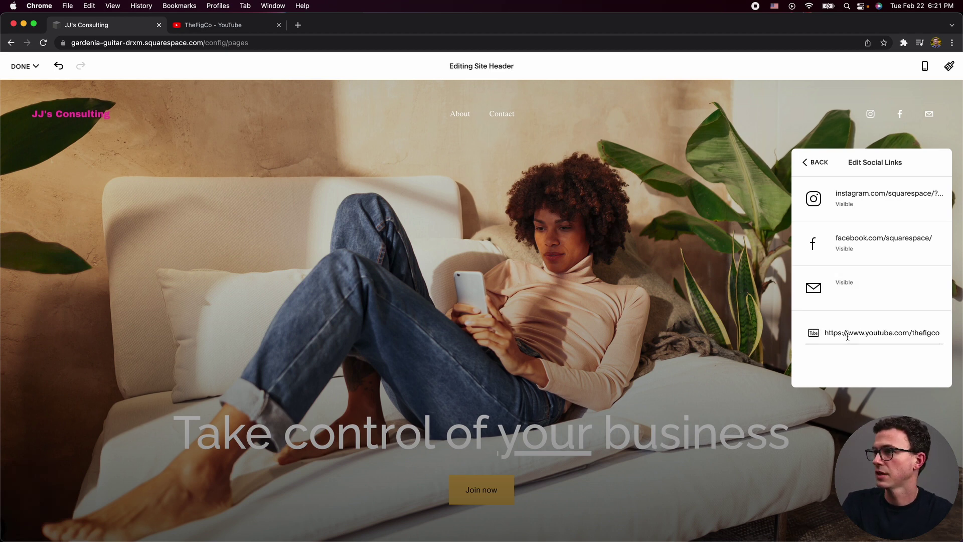
pyautogui.click(848, 357)
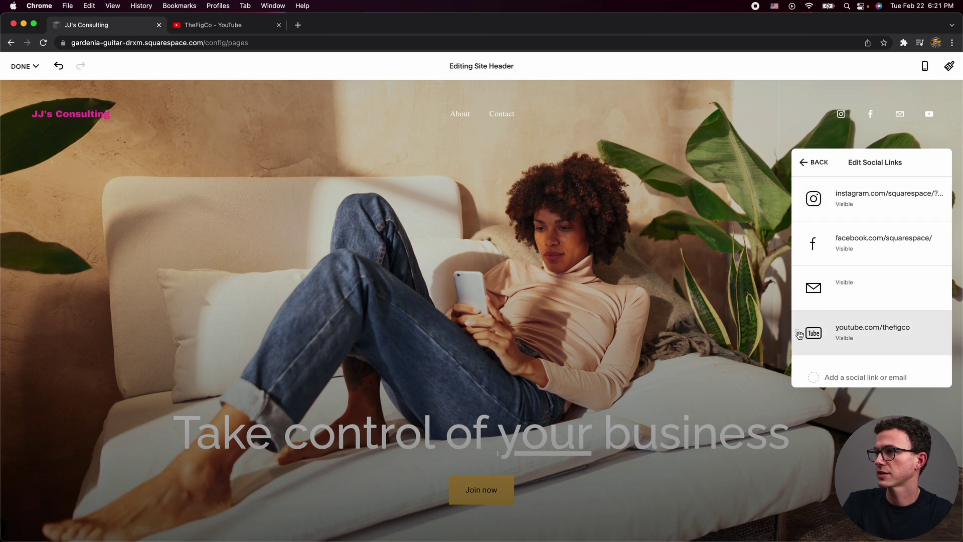
pyautogui.moveTo(800, 335); pyautogui.dragTo(818, 204)
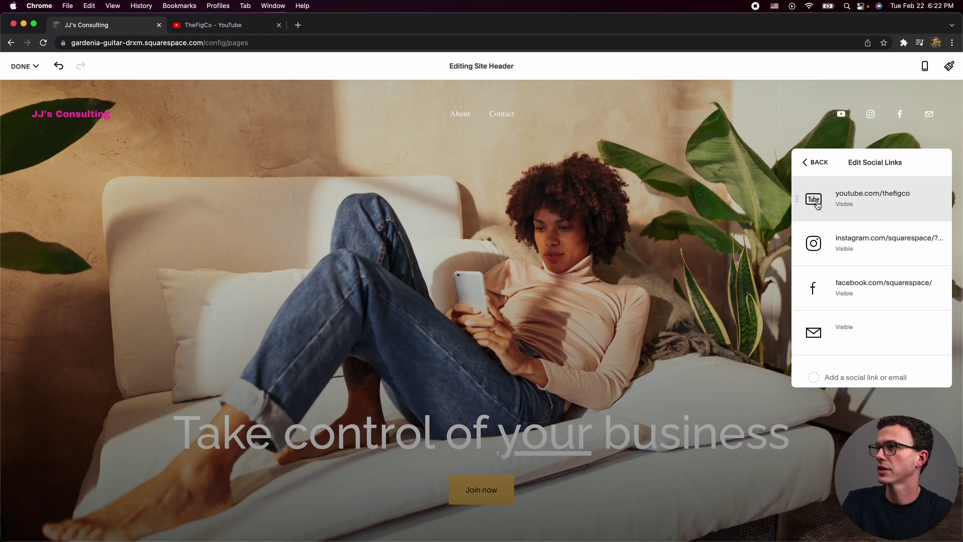
# Set the social icon size to 21px and keep the cart icon off the header.
pyautogui.click(817, 164)
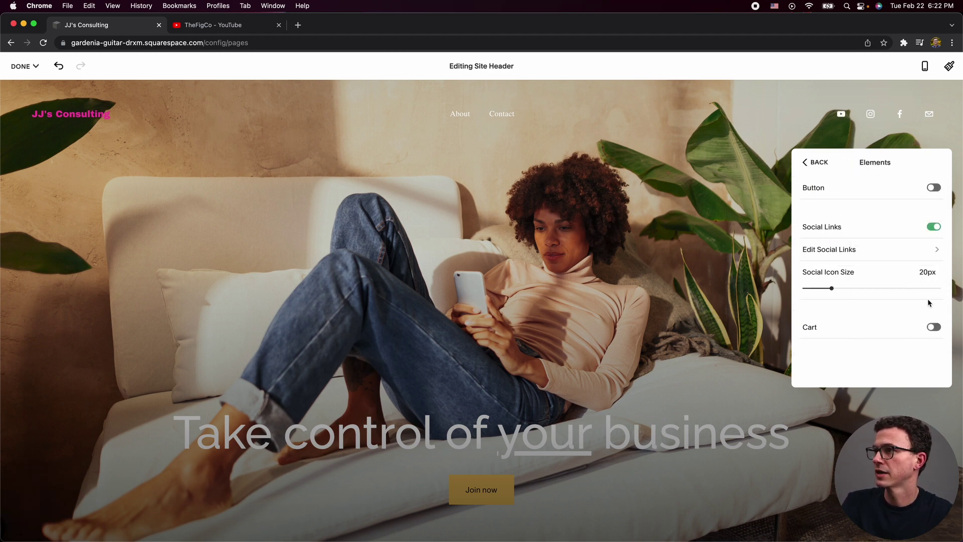
pyautogui.click(864, 289)
pyautogui.moveTo(864, 289); pyautogui.dragTo(837, 288)
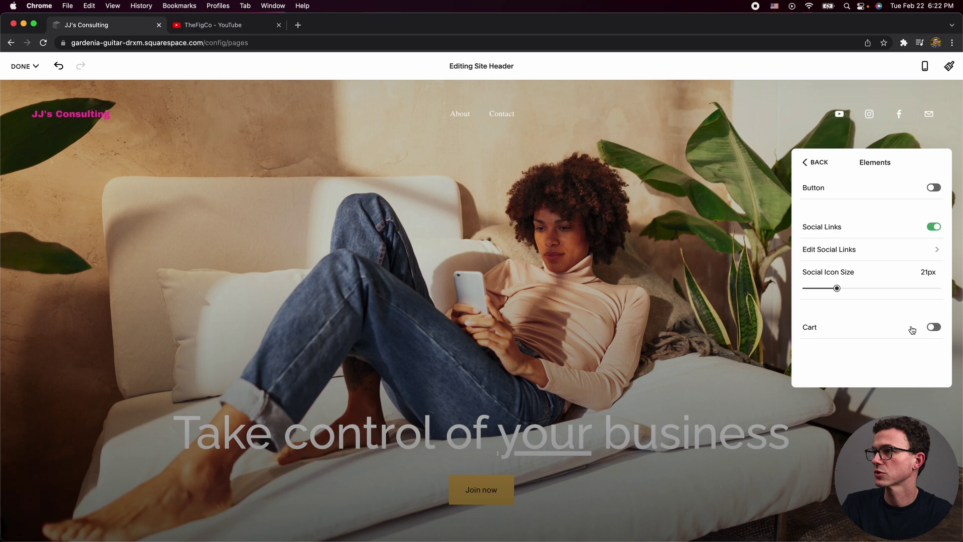
pyautogui.click(935, 327)
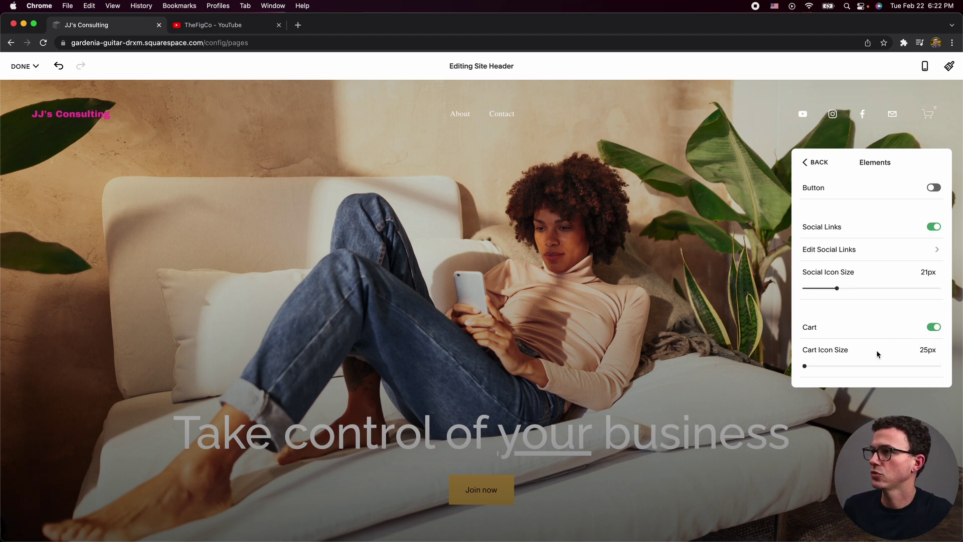
pyautogui.click(928, 324)
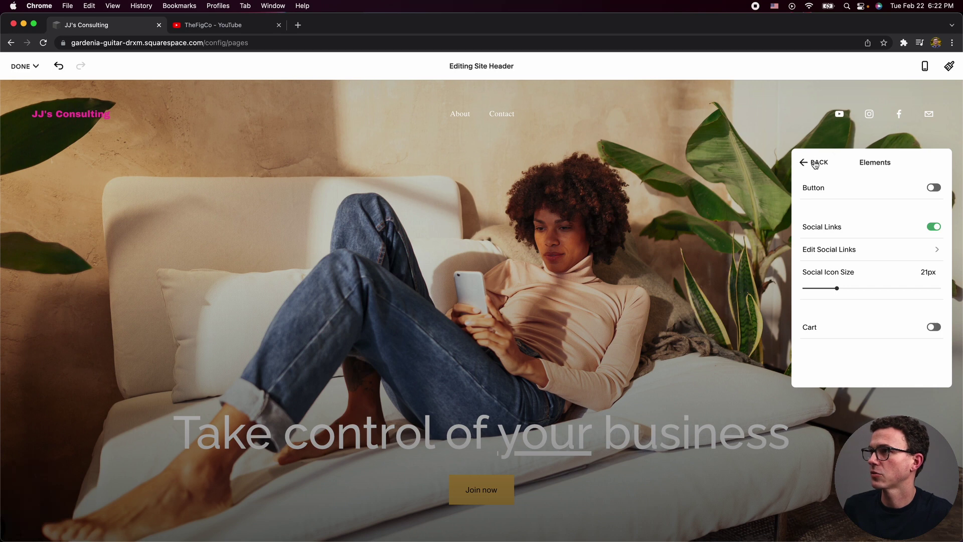
pyautogui.click(816, 164)
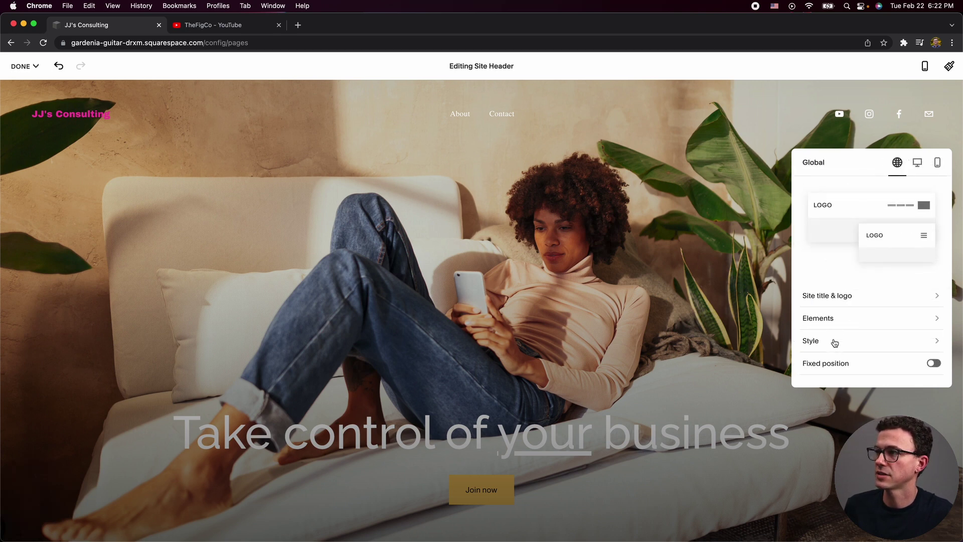
# Try Gradient and Solid header backgrounds, then set the header style type to Theme.
pyautogui.click(834, 343)
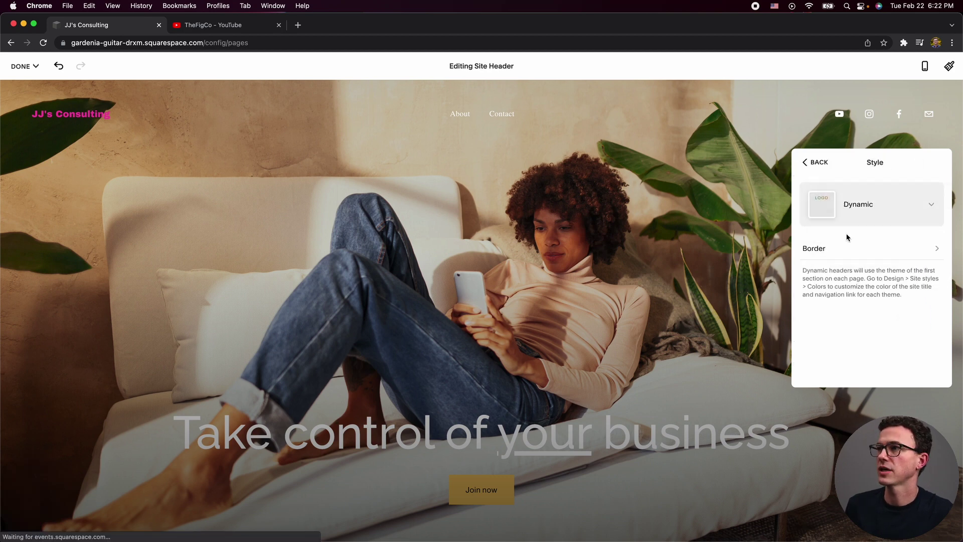
pyautogui.click(868, 210)
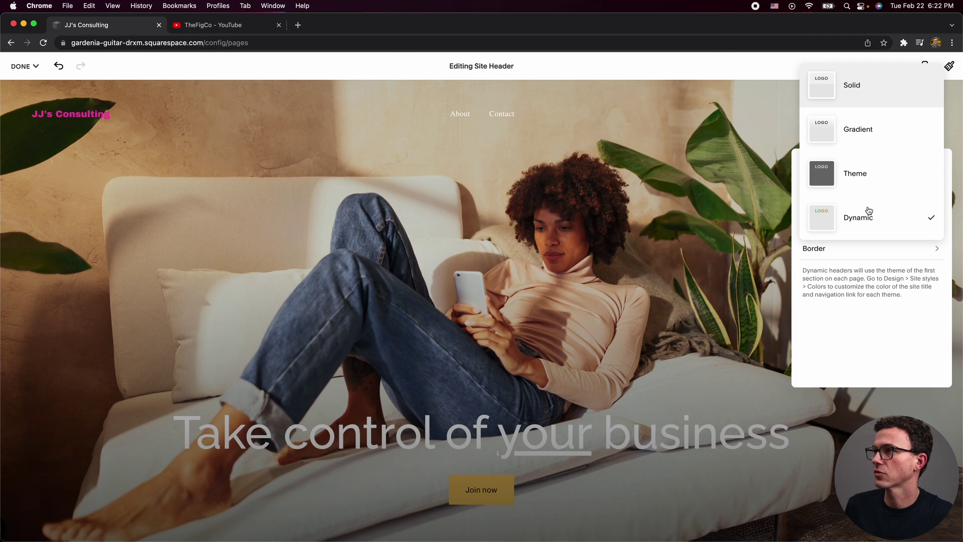
pyautogui.click(858, 125)
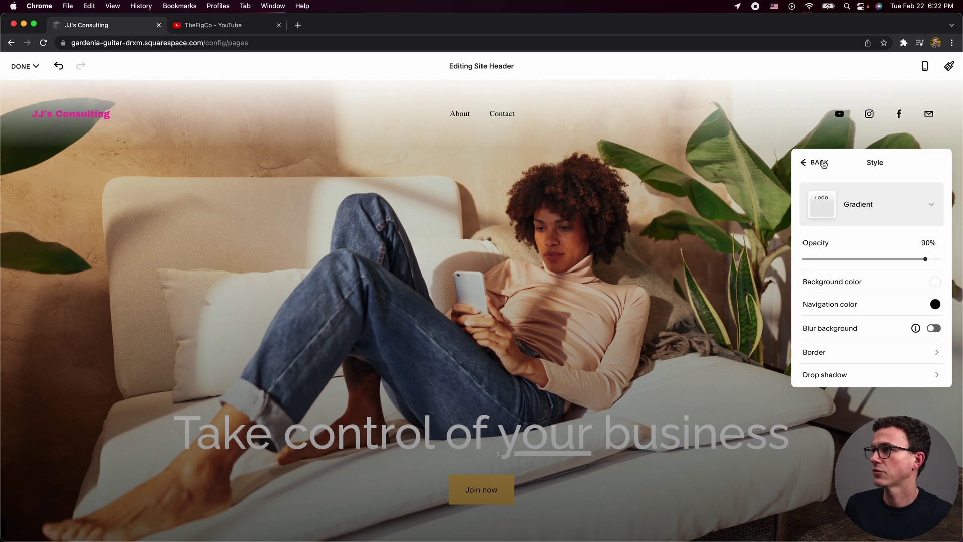
pyautogui.click(830, 196)
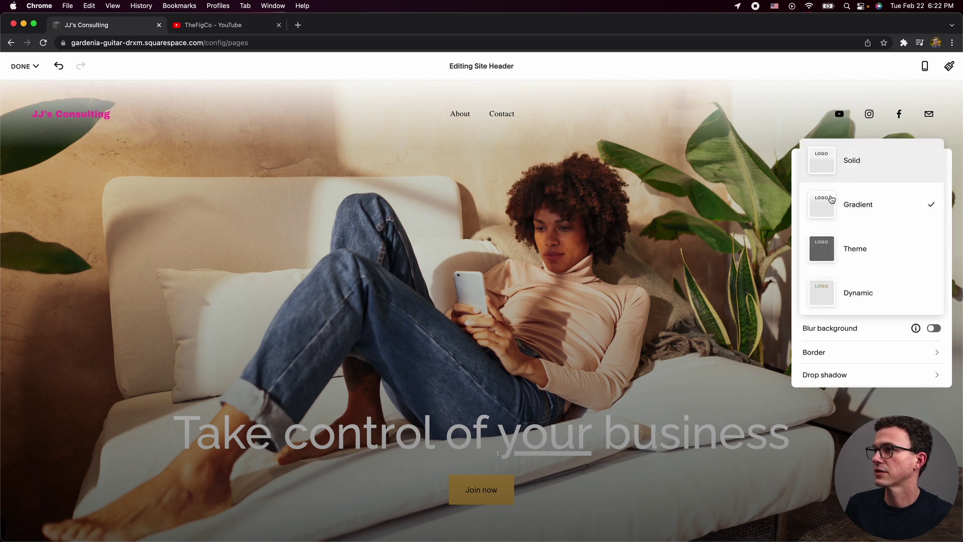
pyautogui.click(846, 169)
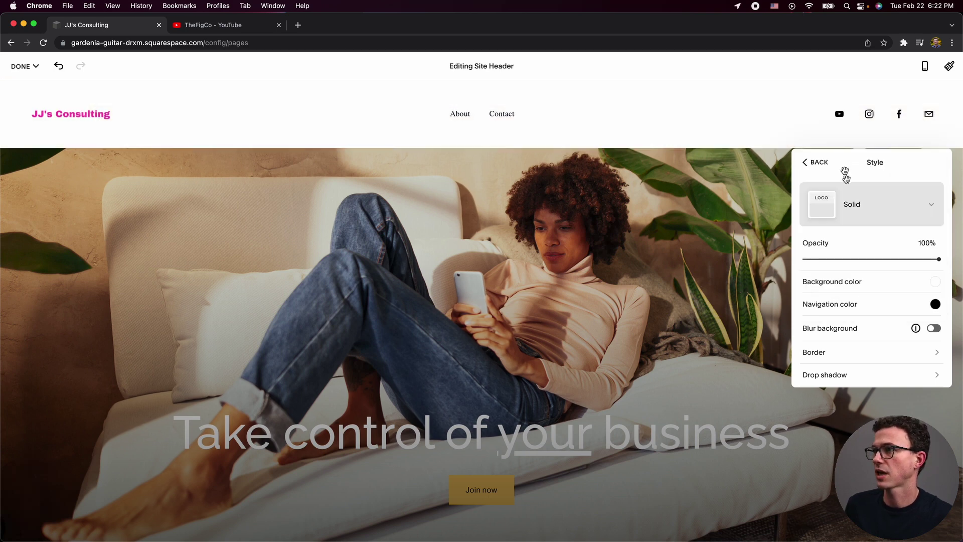
pyautogui.click(828, 208)
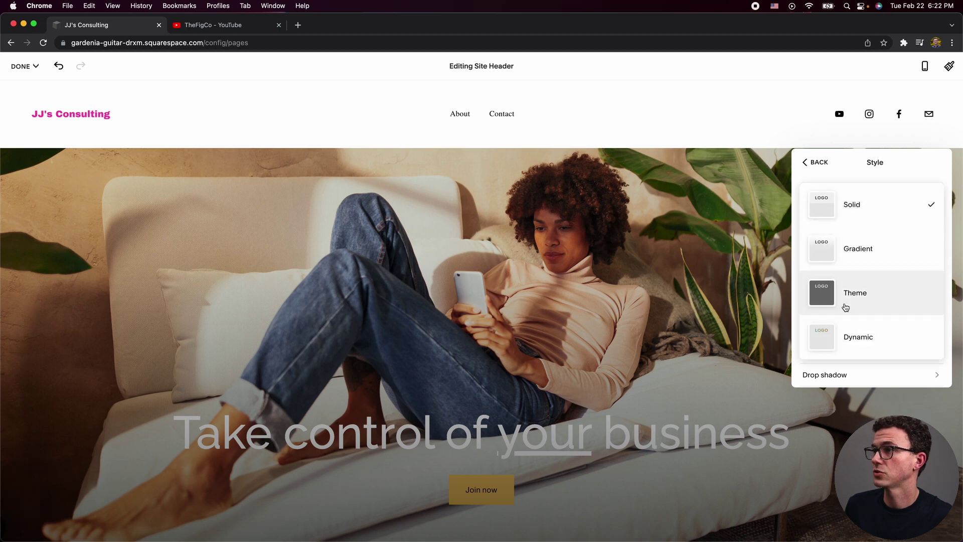
pyautogui.click(848, 293)
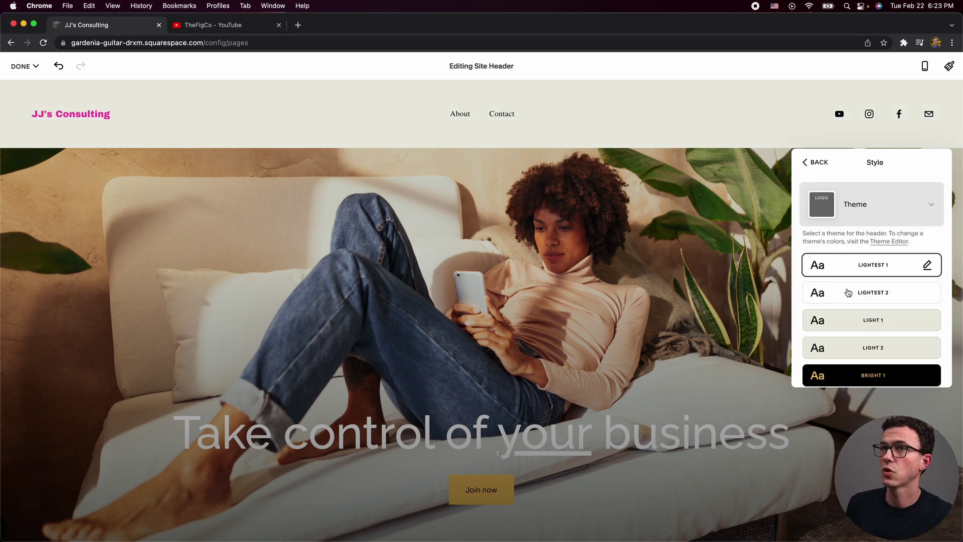
# Preview the Bright 1, Bright 2 and Dark 1 themes, then settle on Lightest 1.
pyautogui.scroll(-3, 849, 293)
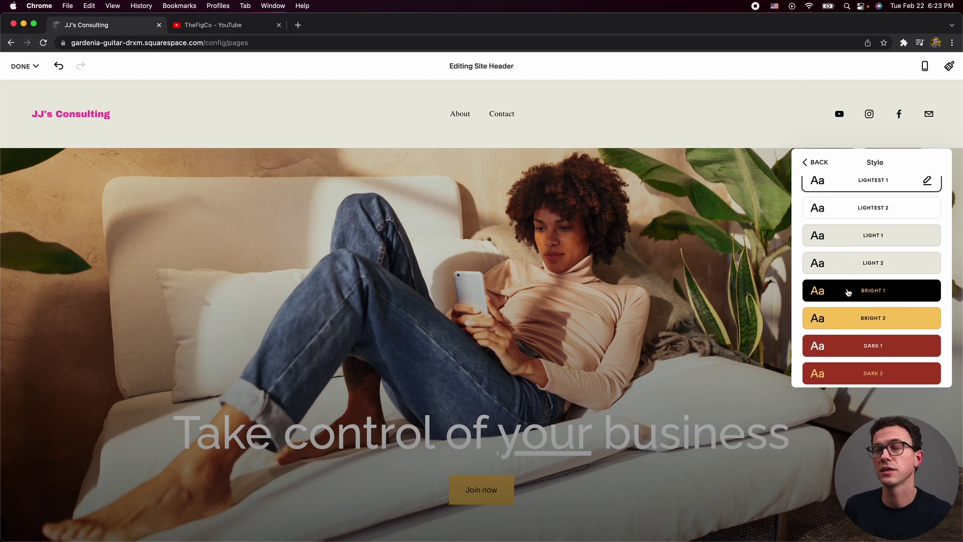
pyautogui.scroll(-1, 848, 293)
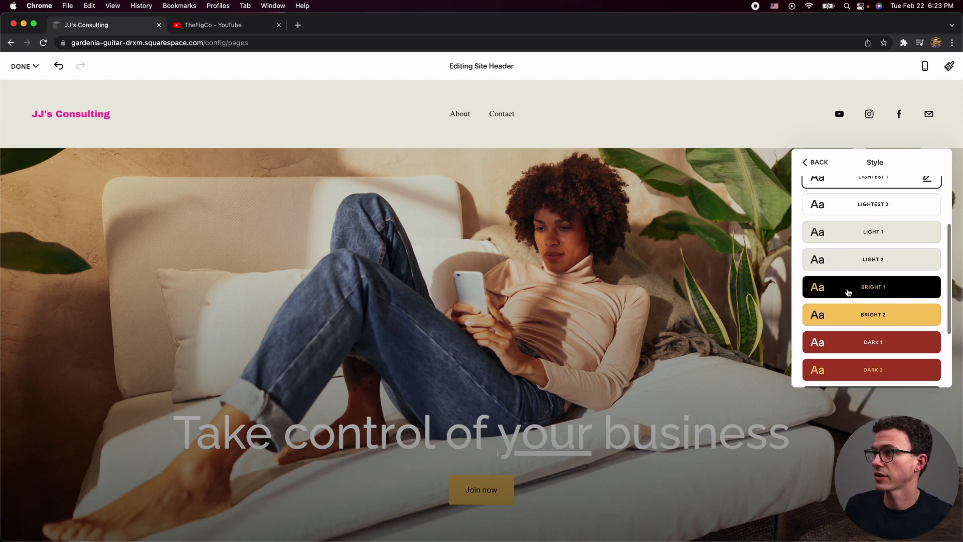
pyautogui.scroll(-4, 848, 294)
pyautogui.scroll(7, 848, 294)
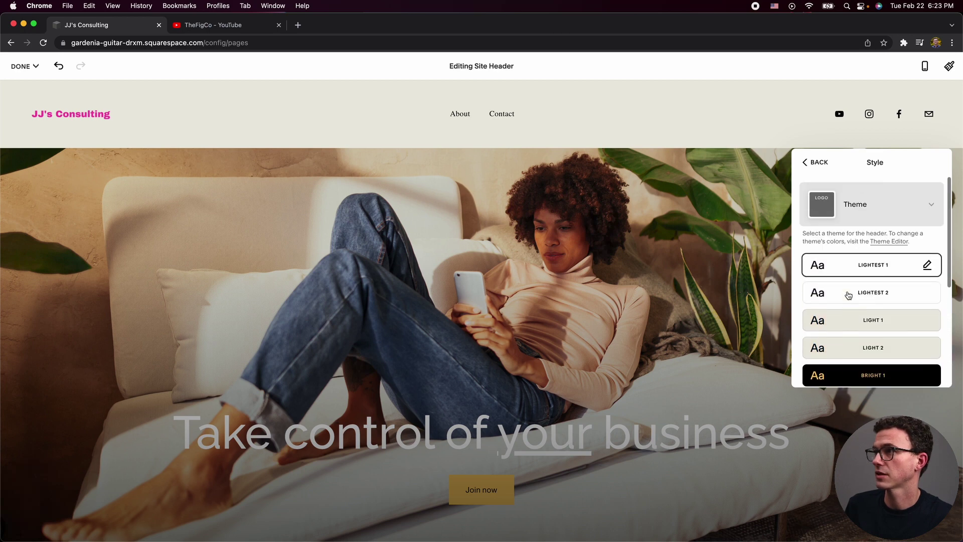
pyautogui.scroll(-5, 856, 309)
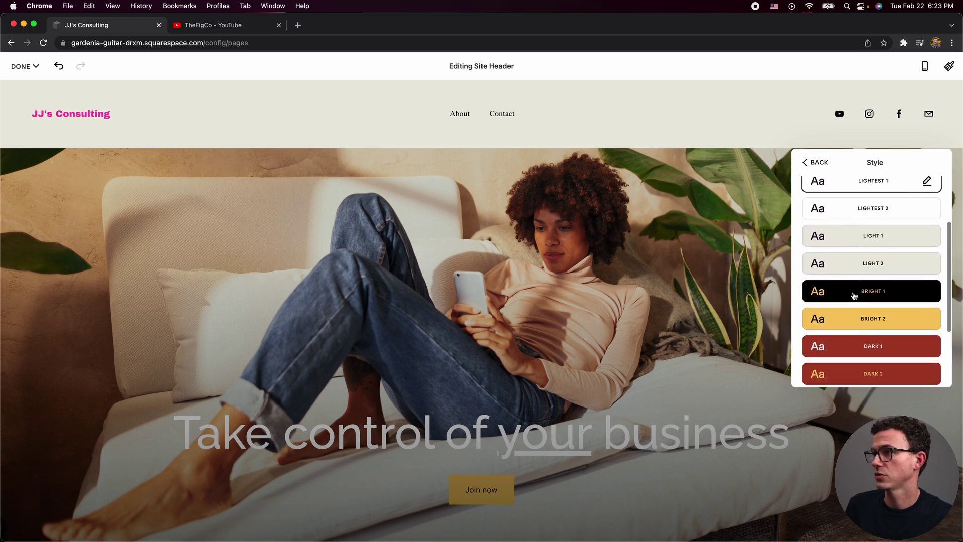
pyautogui.click(854, 296)
pyautogui.click(856, 322)
pyautogui.click(856, 350)
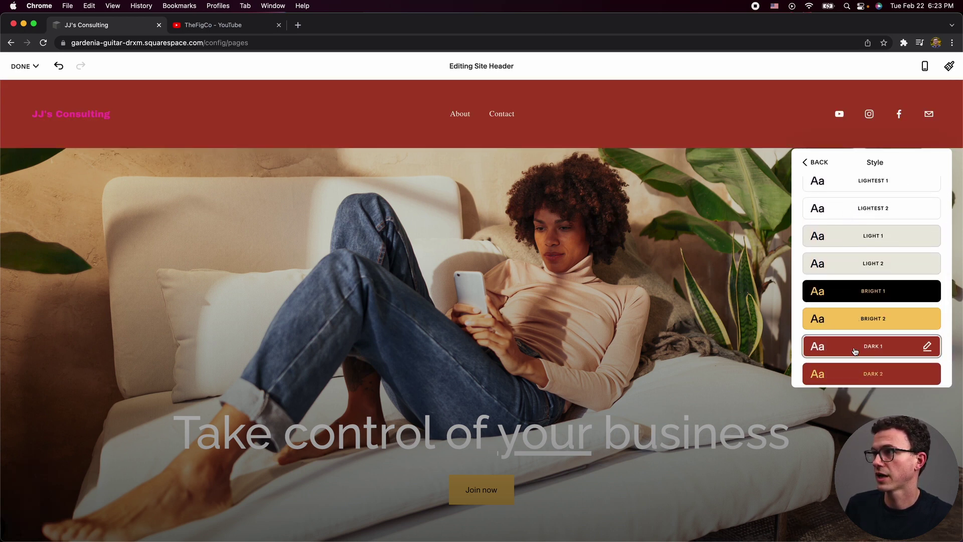
pyautogui.scroll(3, 850, 279)
pyautogui.click(849, 232)
pyautogui.click(822, 170)
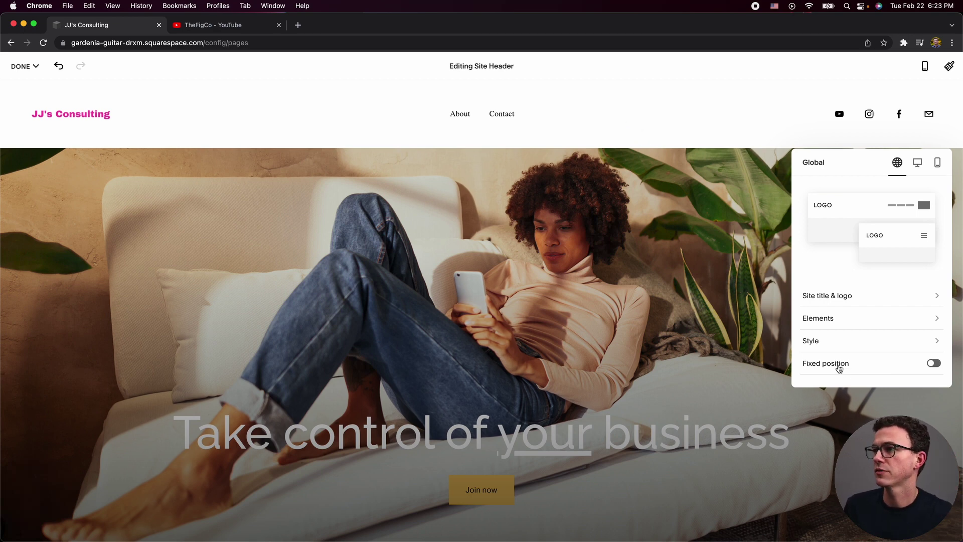
# Make the header fixed and set its fixed header style to Scroll Back.
pyautogui.click(933, 365)
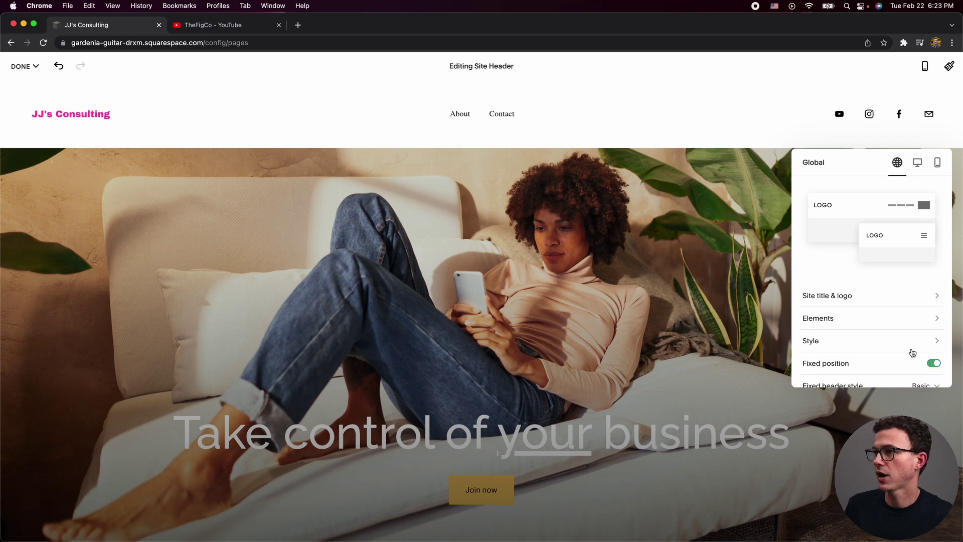
pyautogui.scroll(-2, 910, 350)
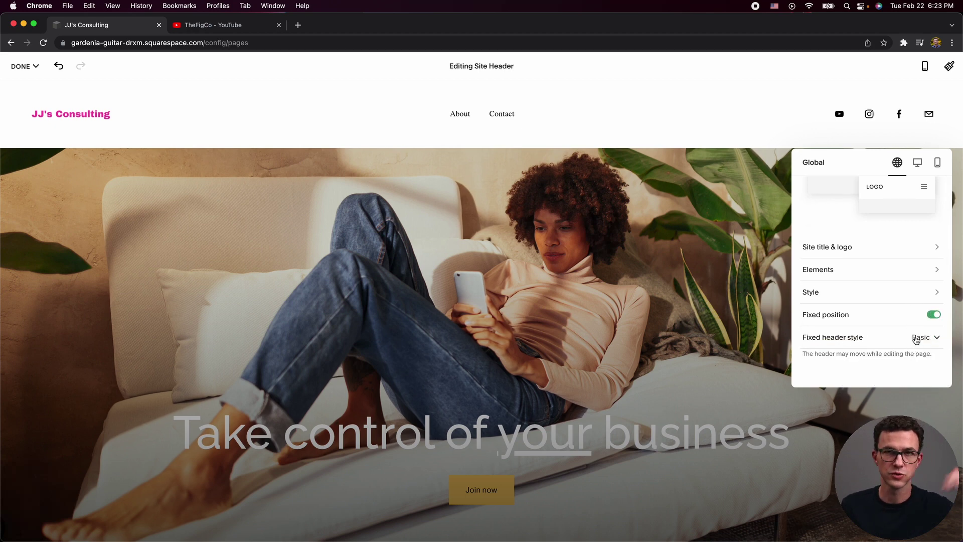
pyautogui.click(916, 339)
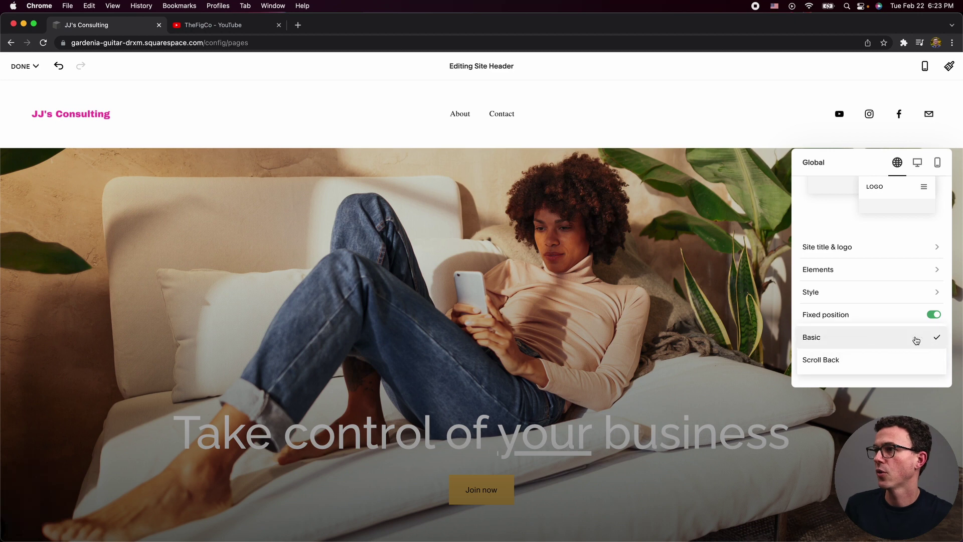
pyautogui.click(871, 368)
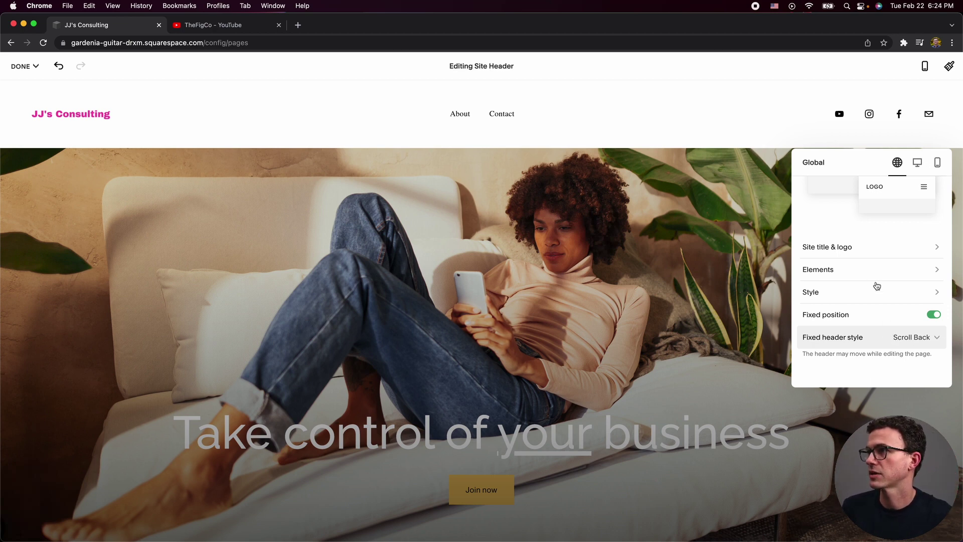
pyautogui.scroll(2, 860, 279)
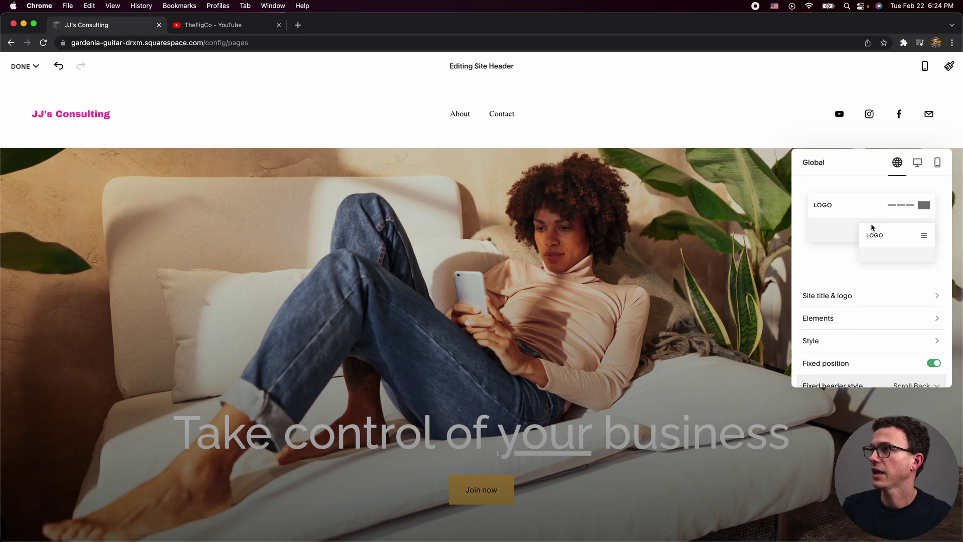
# Choose the desktop header layout that places About and Contact on the right beside the social icons.
pyautogui.click(918, 163)
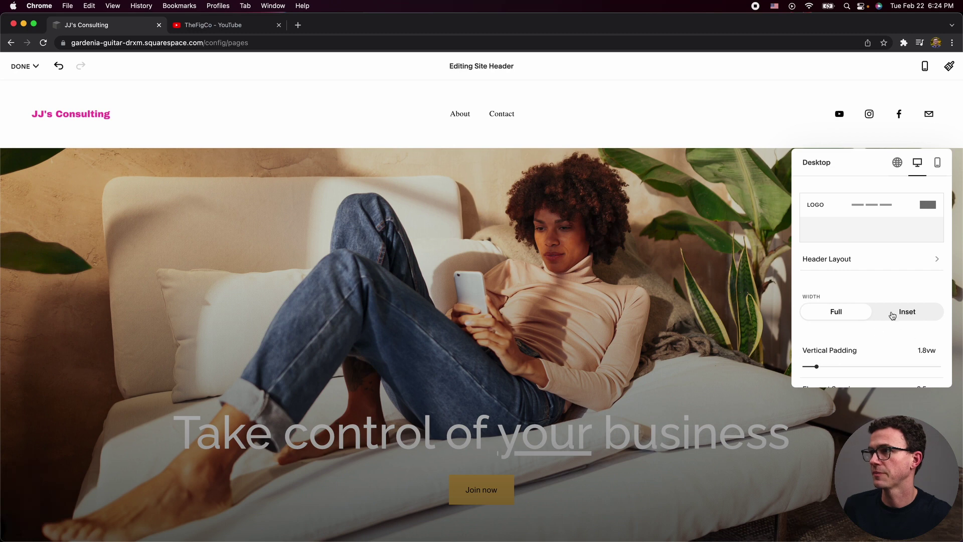
pyautogui.click(867, 265)
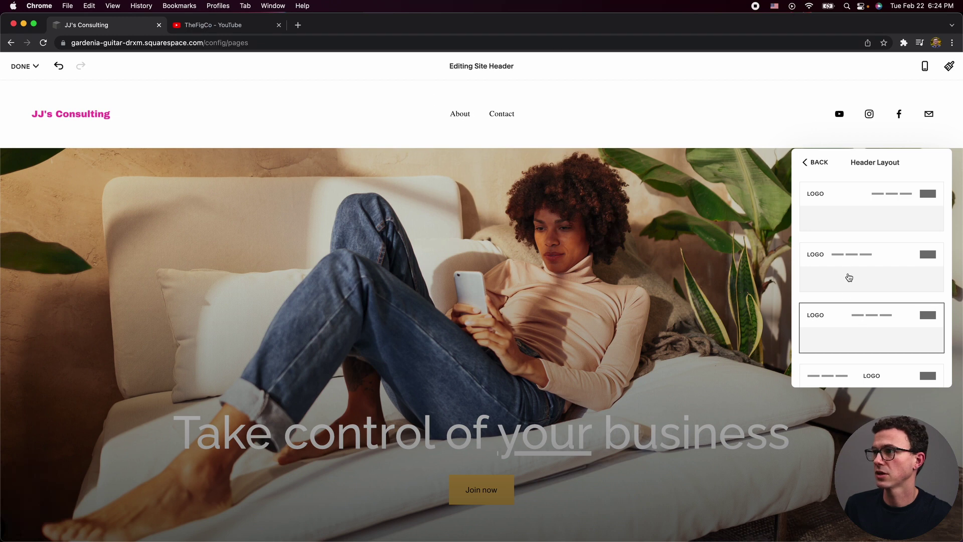
pyautogui.click(848, 258)
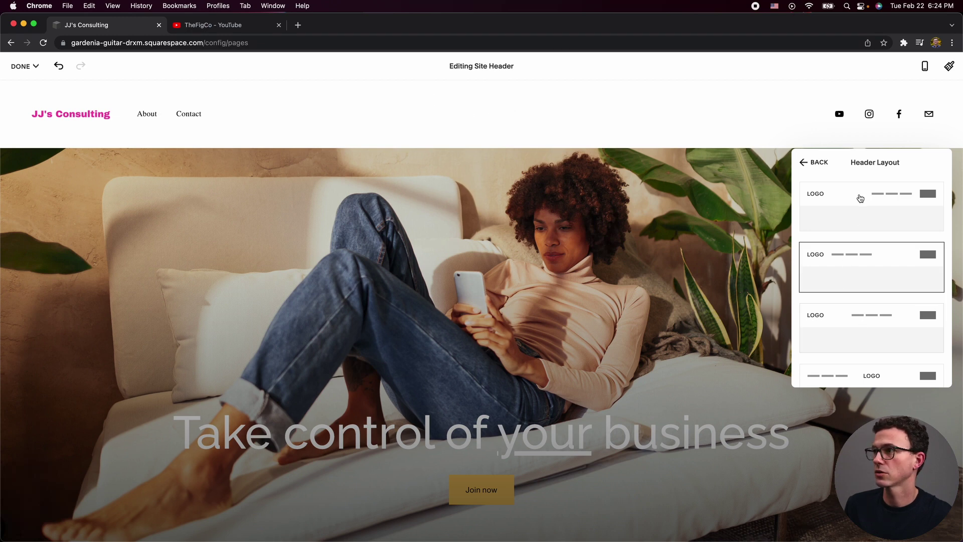
pyautogui.click(861, 198)
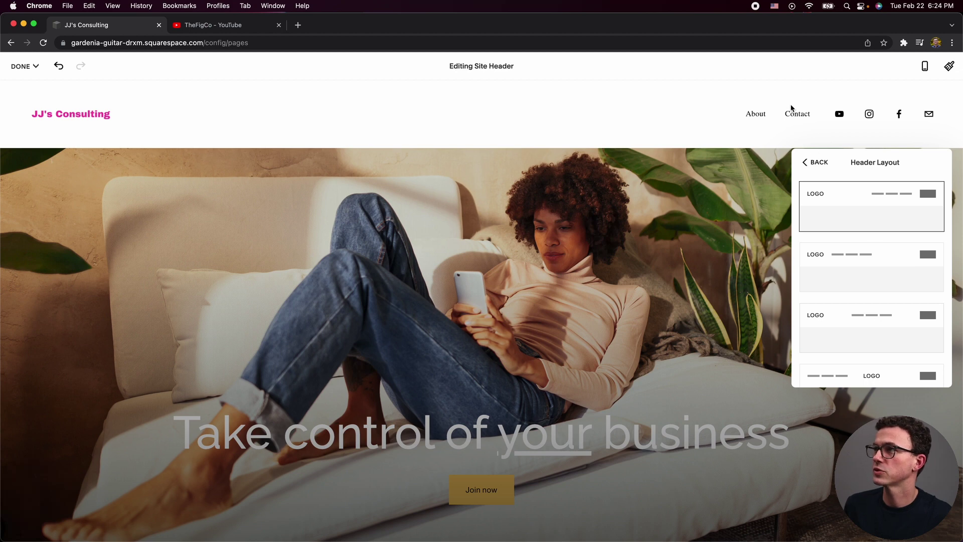
pyautogui.scroll(-4, 854, 209)
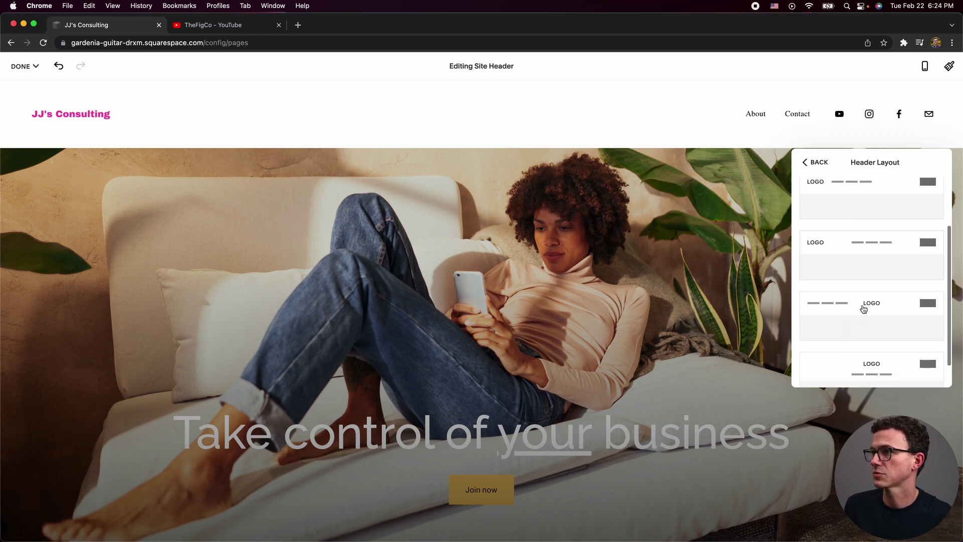
pyautogui.scroll(4, 863, 309)
pyautogui.click(811, 163)
pyautogui.click(937, 163)
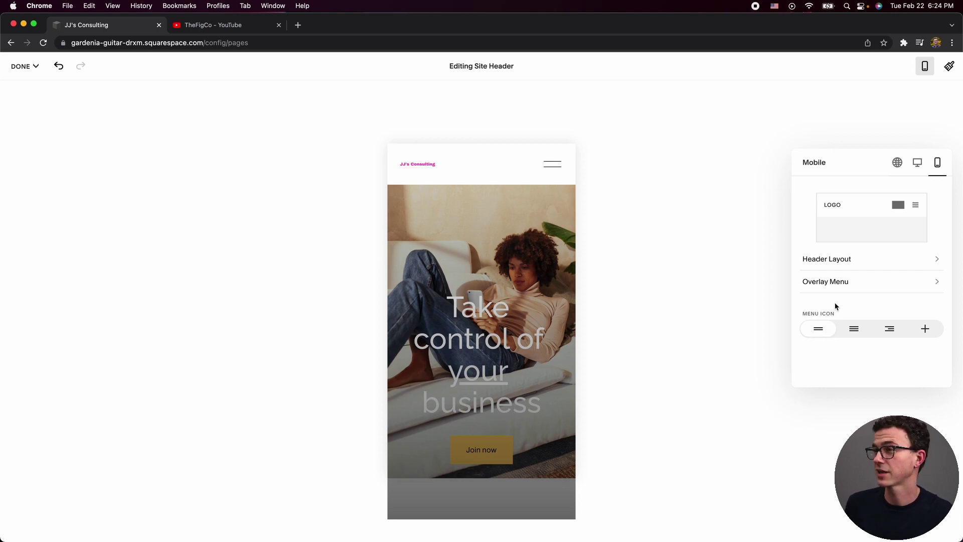
# Try several mobile menu icon styles and settle on the right-aligned staggered three-line icon.
pyautogui.click(854, 332)
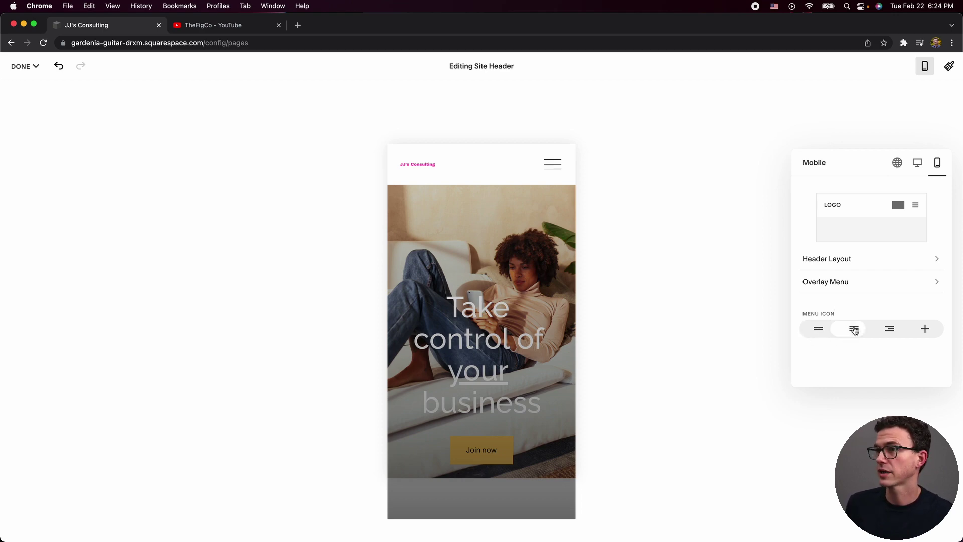
pyautogui.click(818, 332)
pyautogui.click(890, 330)
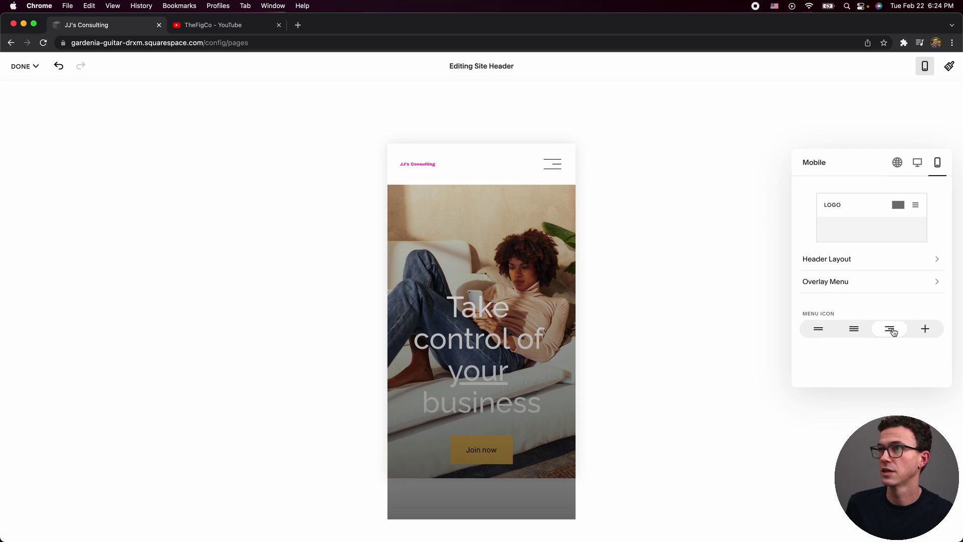
pyautogui.click(897, 167)
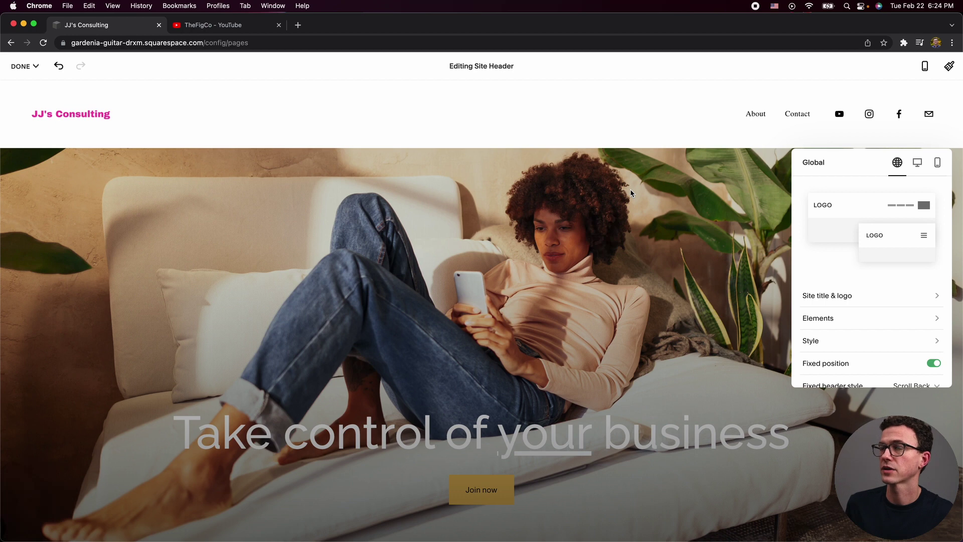
# Close header editing and scroll through the Home page sections.
pyautogui.click(659, 203)
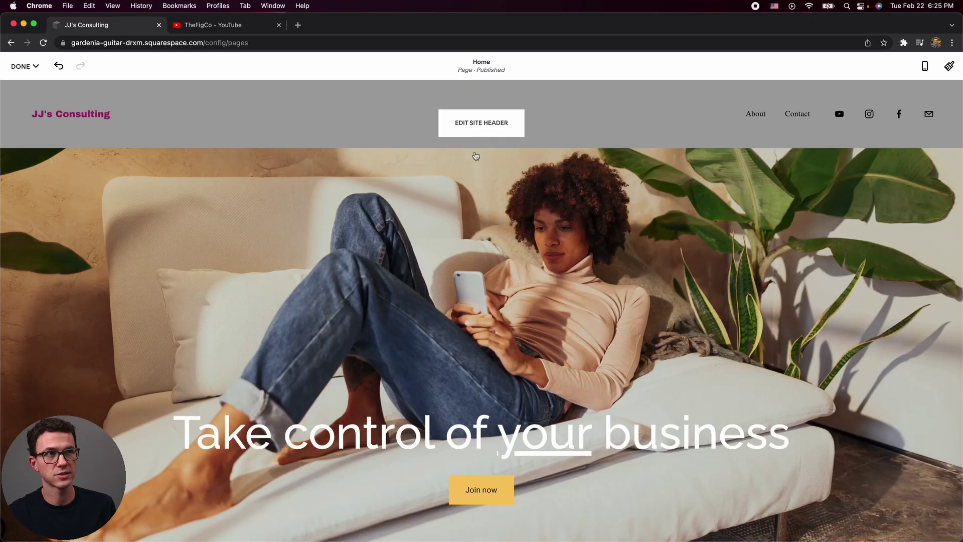
pyautogui.scroll(-3, 490, 203)
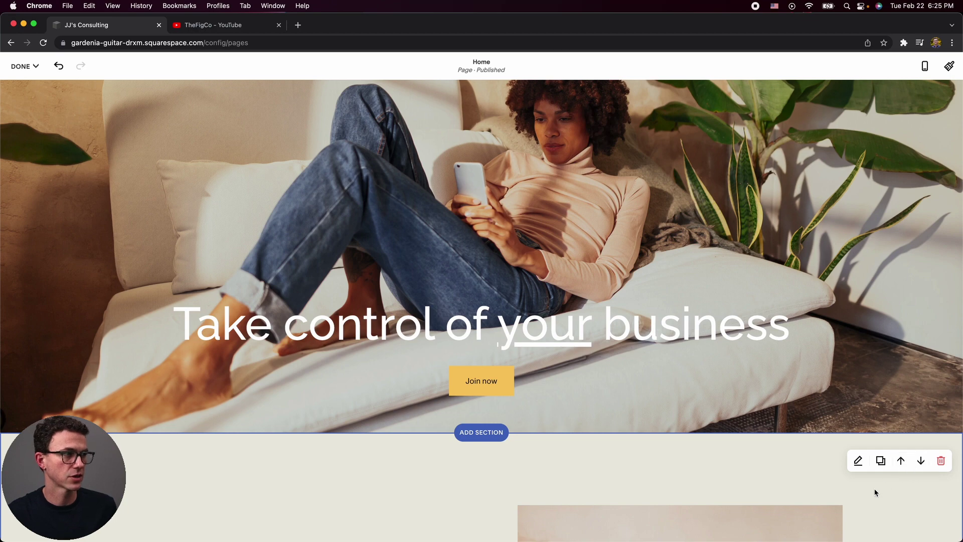
pyautogui.scroll(-10, 875, 487)
pyautogui.scroll(-10, 874, 485)
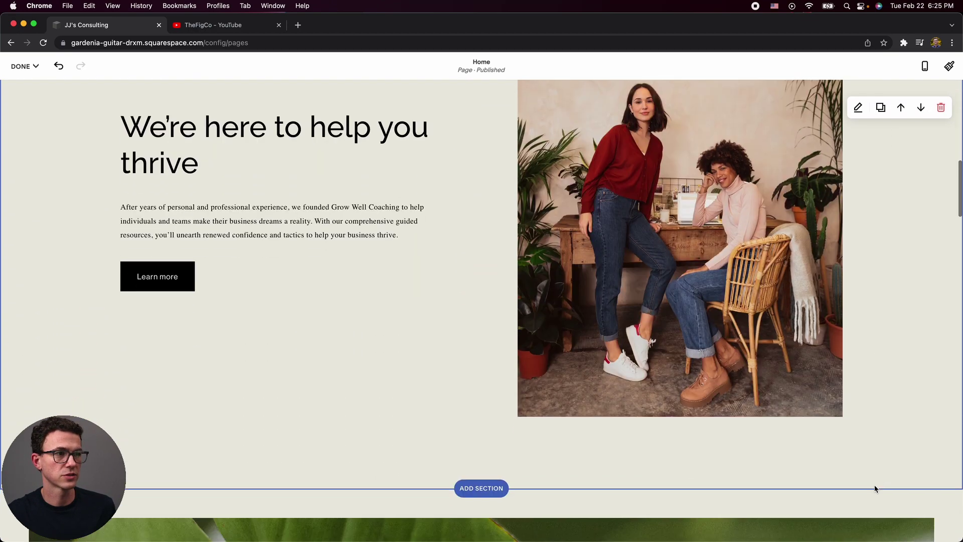
pyautogui.scroll(9, 874, 485)
pyautogui.scroll(2, 874, 484)
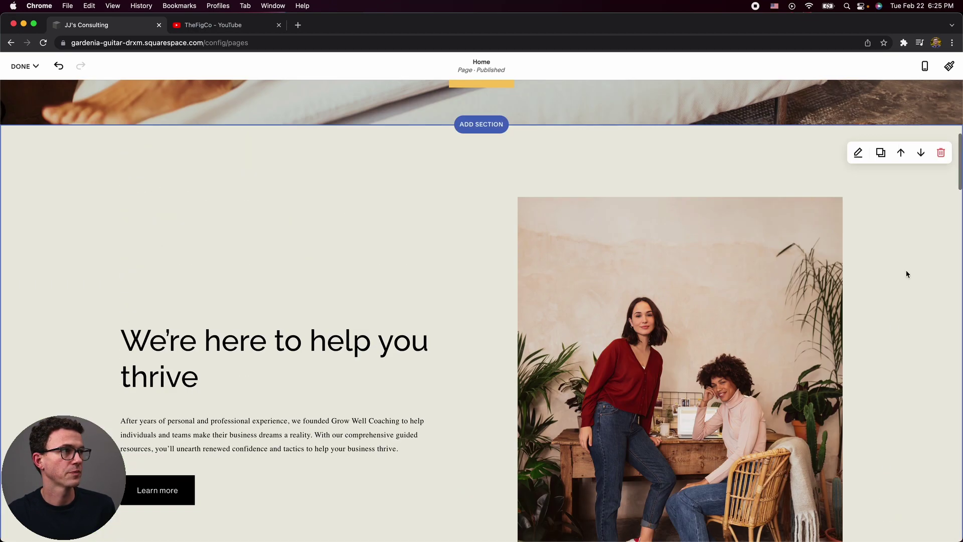
# Move 'We're here to help you thrive' below the 'Overcome your obstacles' section.
pyautogui.click(920, 155)
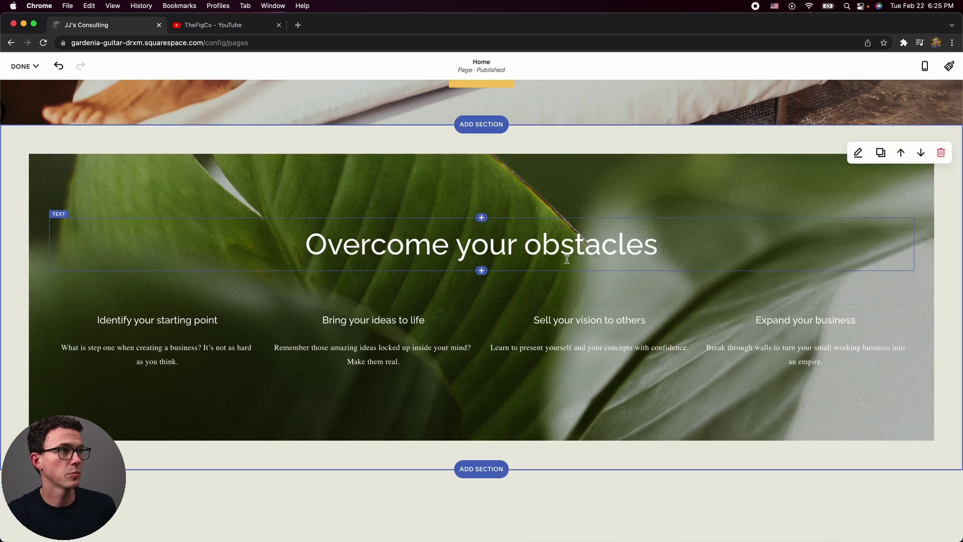
pyautogui.scroll(8, 552, 281)
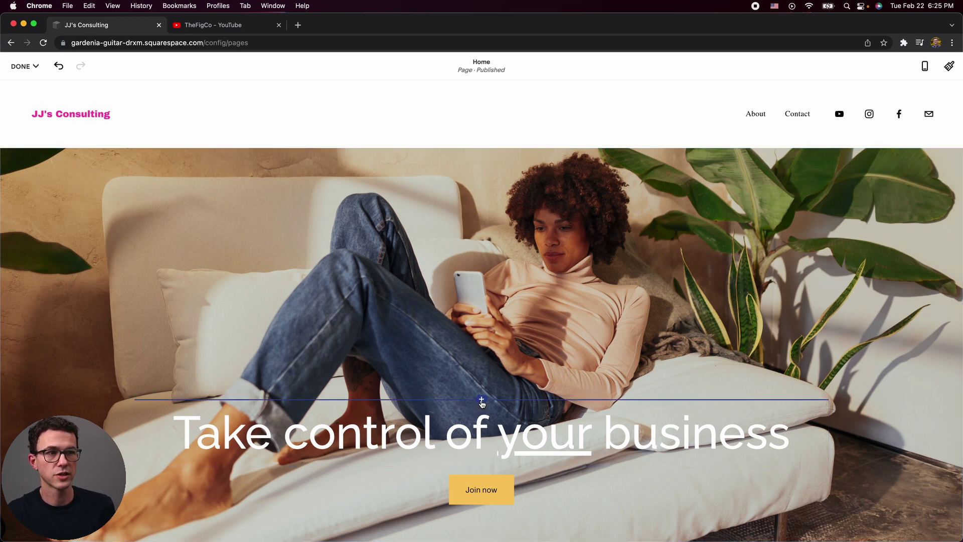
pyautogui.click(485, 402)
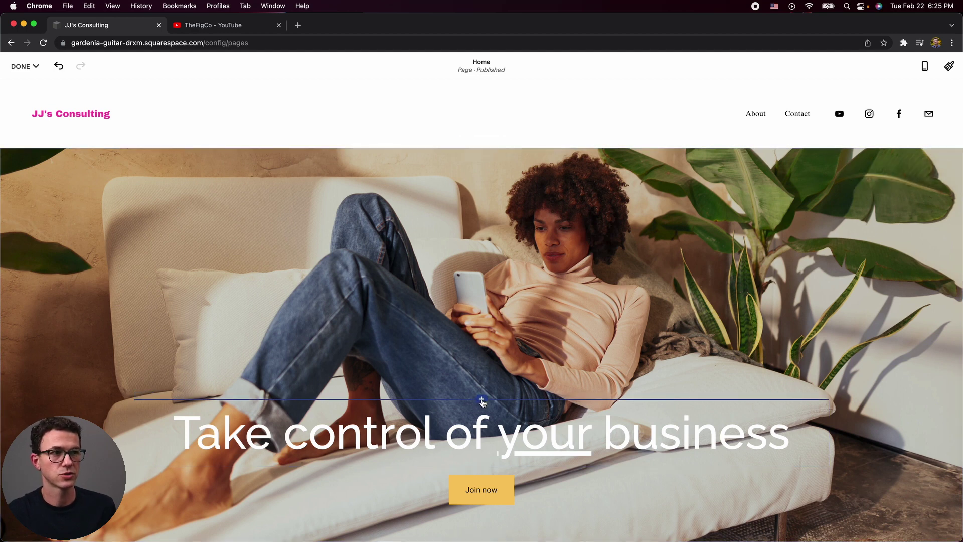
# Place a Spacer block in the hero beside the heading.
pyautogui.click(481, 401)
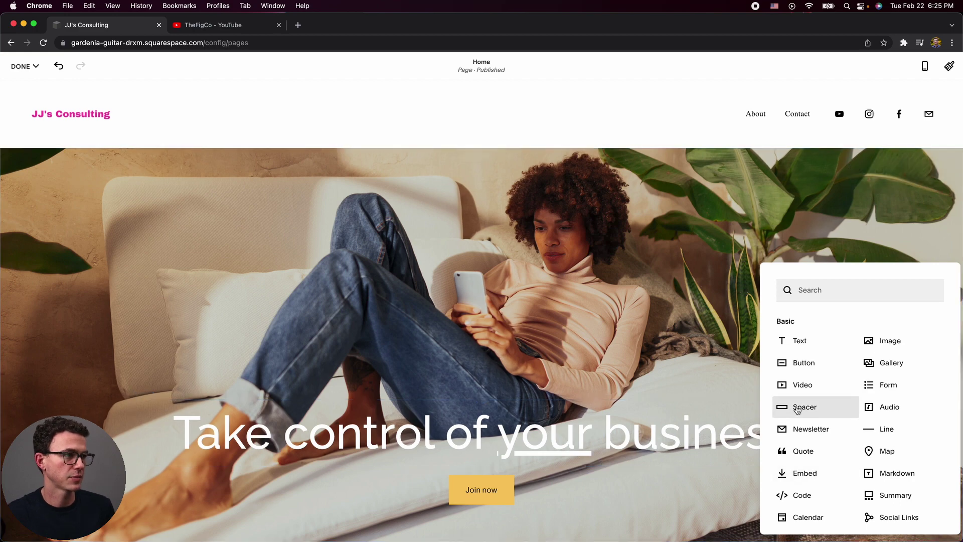
pyautogui.moveTo(798, 410); pyautogui.dragTo(829, 392)
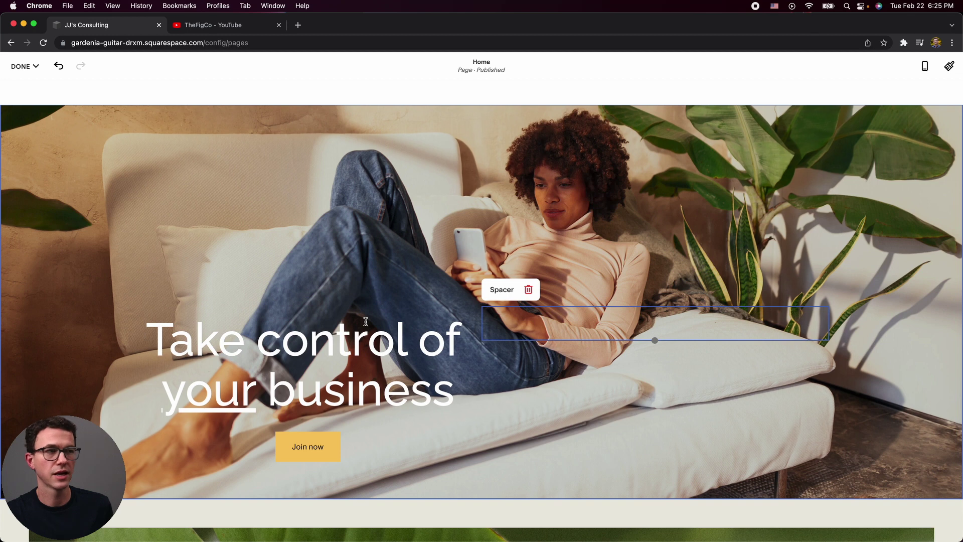
pyautogui.click(145, 273)
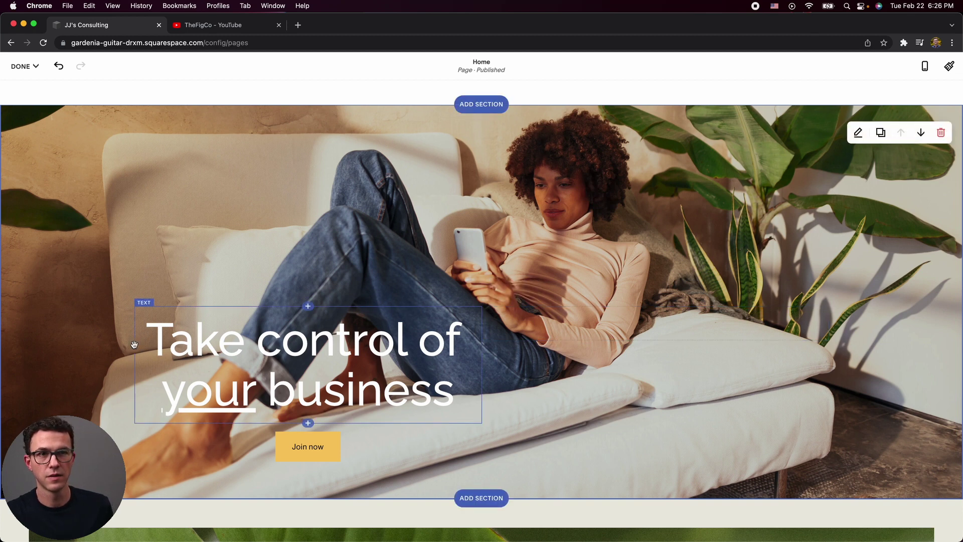
# Add a narrowed spacer left of the heading and widen the heading to wrap after 'your'.
pyautogui.click(309, 306)
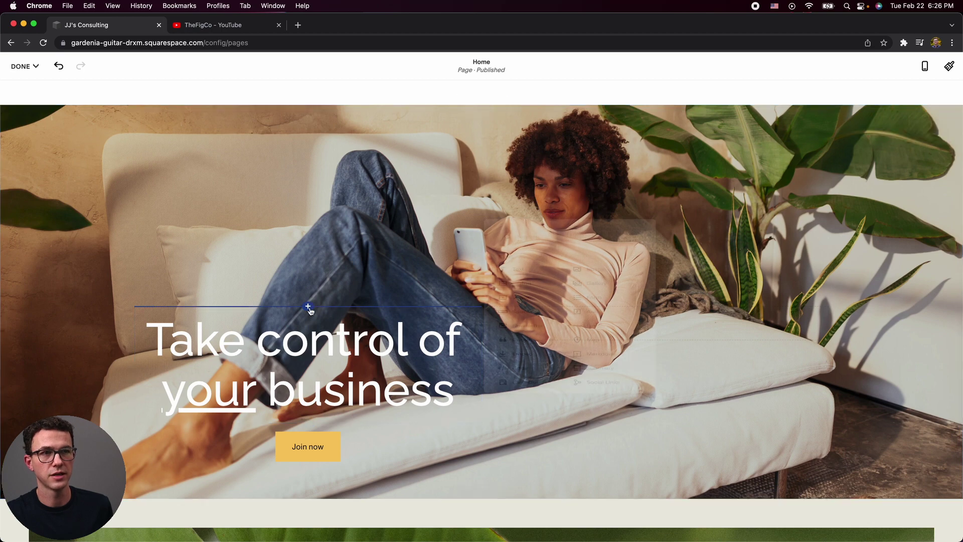
pyautogui.click(526, 318)
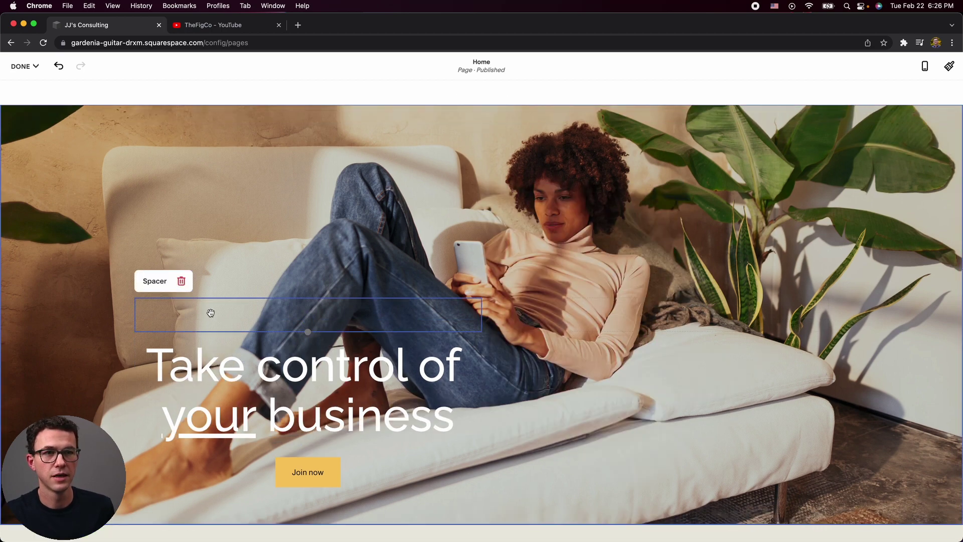
pyautogui.moveTo(211, 312); pyautogui.dragTo(150, 369)
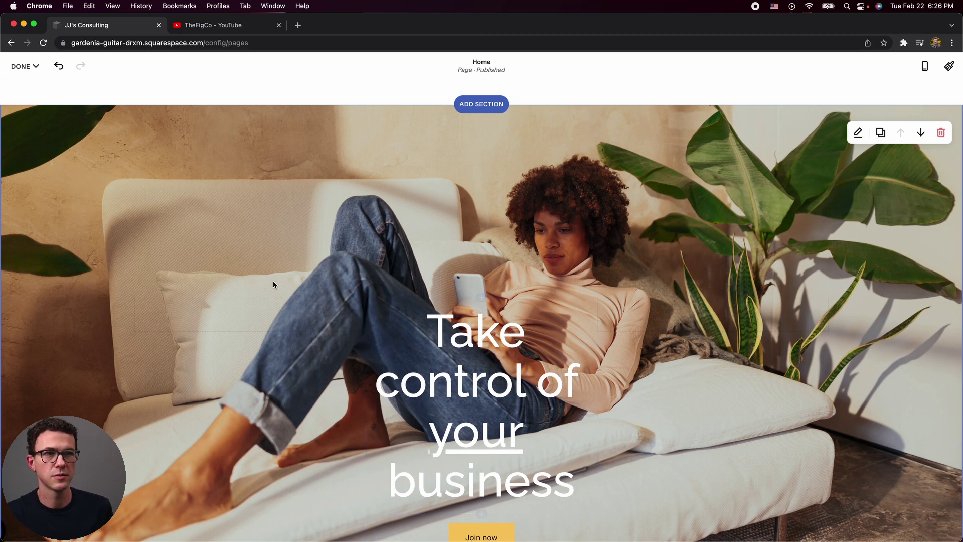
pyautogui.click(249, 317)
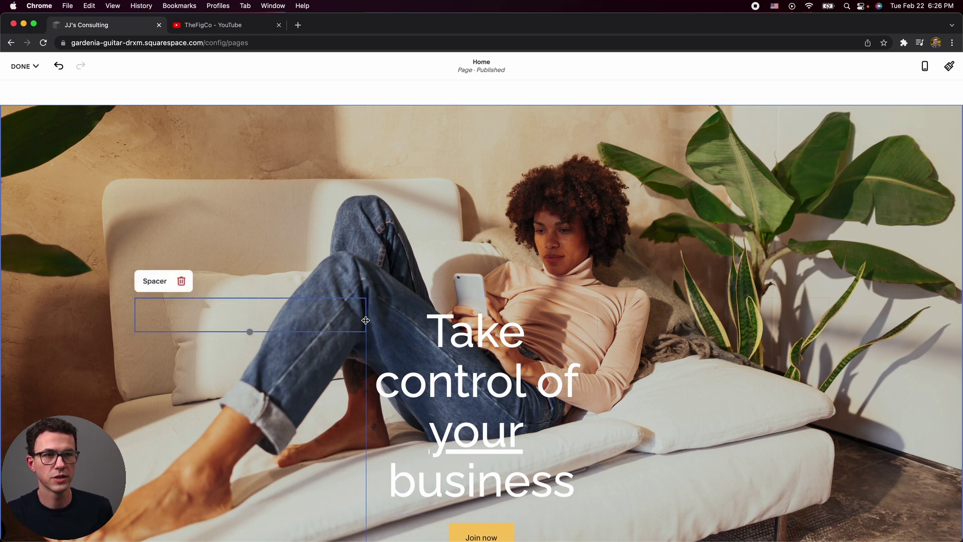
pyautogui.moveTo(366, 321); pyautogui.dragTo(272, 316)
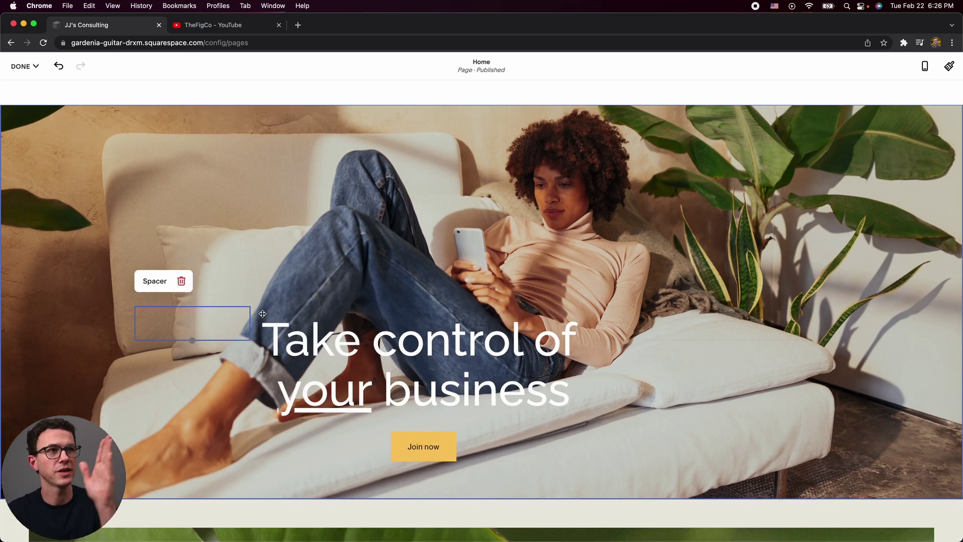
pyautogui.moveTo(263, 314); pyautogui.dragTo(216, 309)
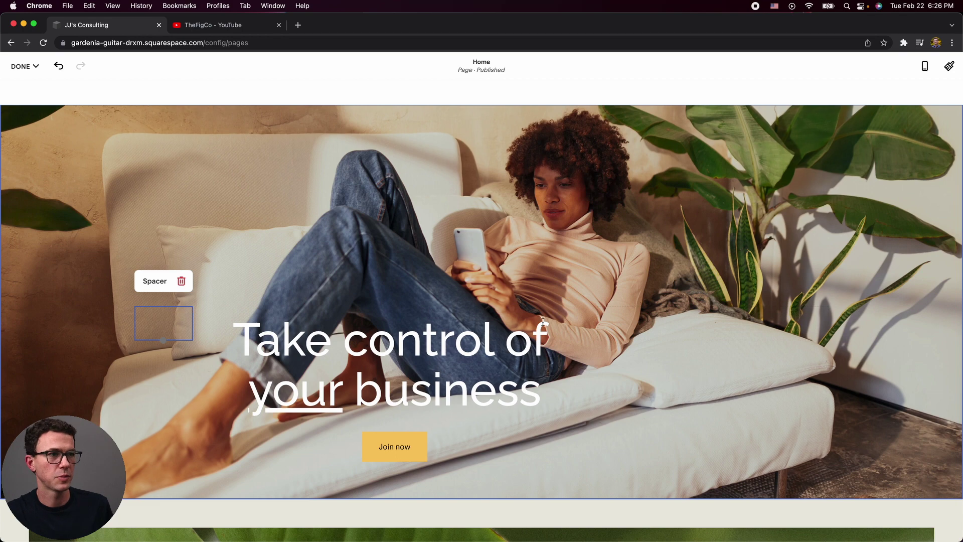
pyautogui.click(592, 309)
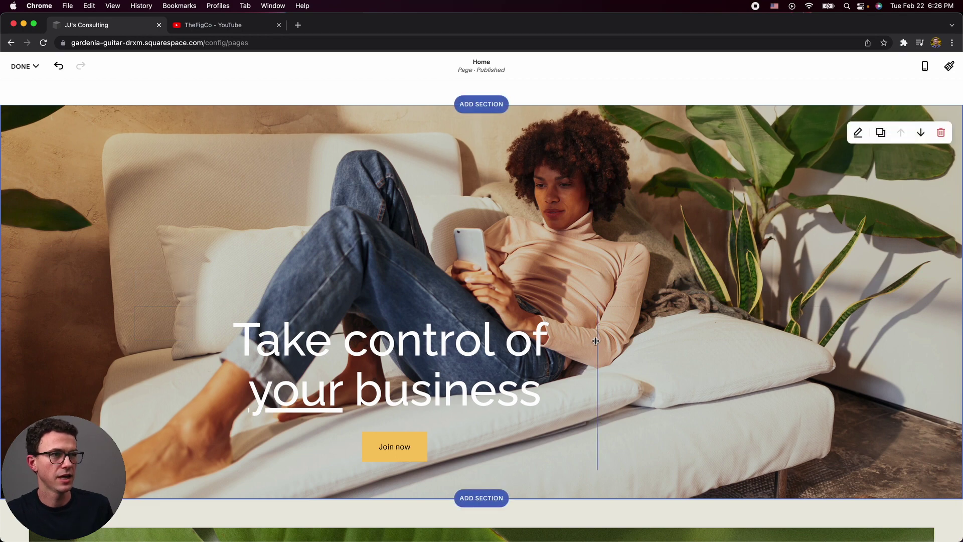
pyautogui.moveTo(597, 341); pyautogui.dragTo(745, 349)
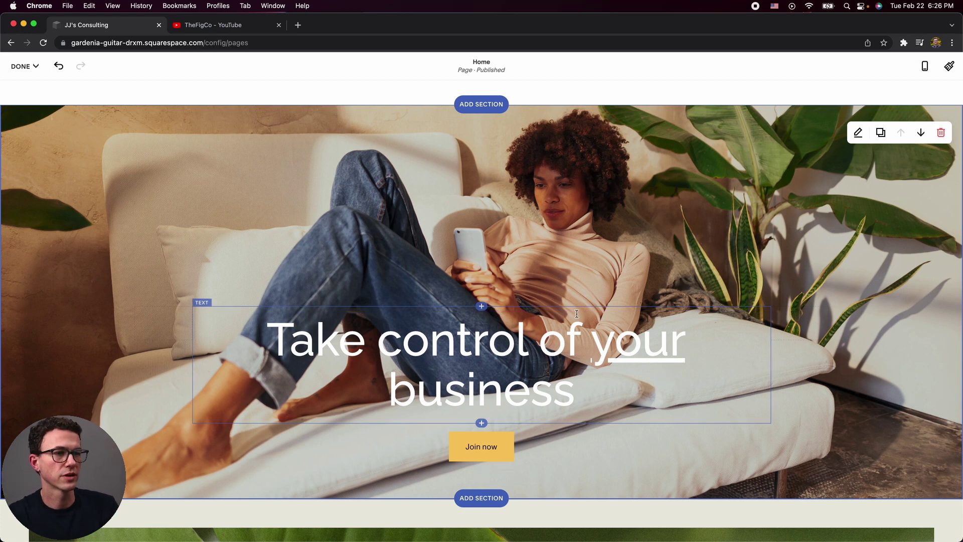
# Retype the hero heading as 'Take your business to the next level', fixing the 'businesss' typo.
pyautogui.doubleClick(466, 335)
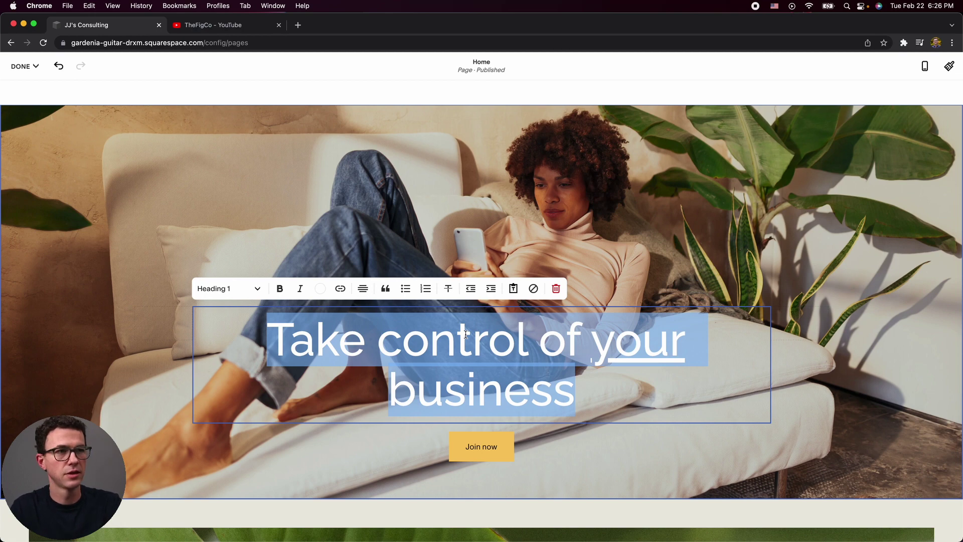
pyautogui.write('Take Your')
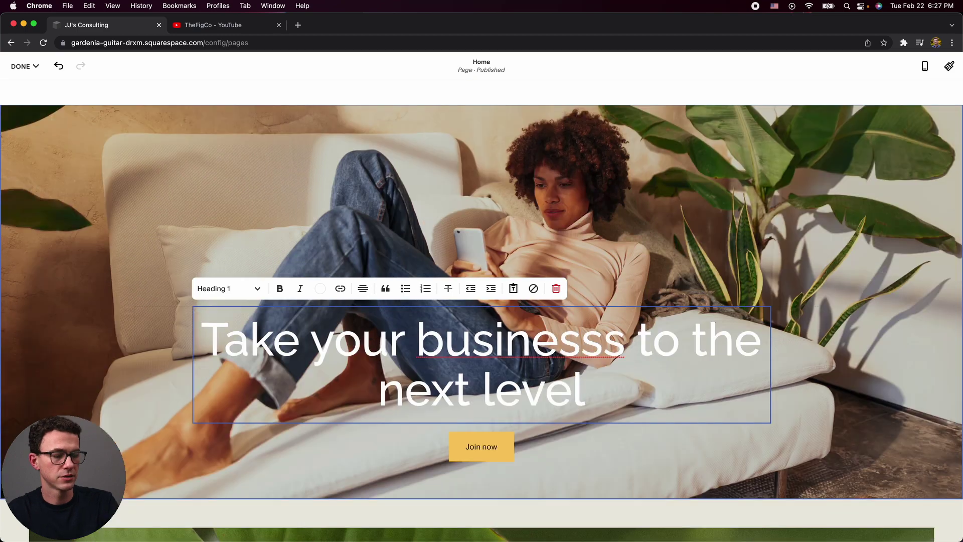
pyautogui.press('BackSpace')
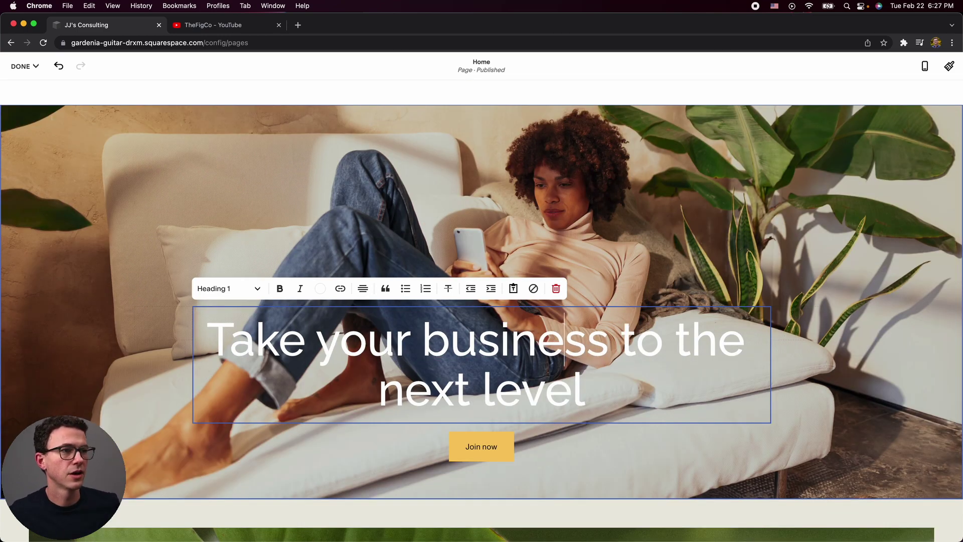
# Make the whole hero heading centred and bold, with no italic.
pyautogui.tripleClick(587, 381)
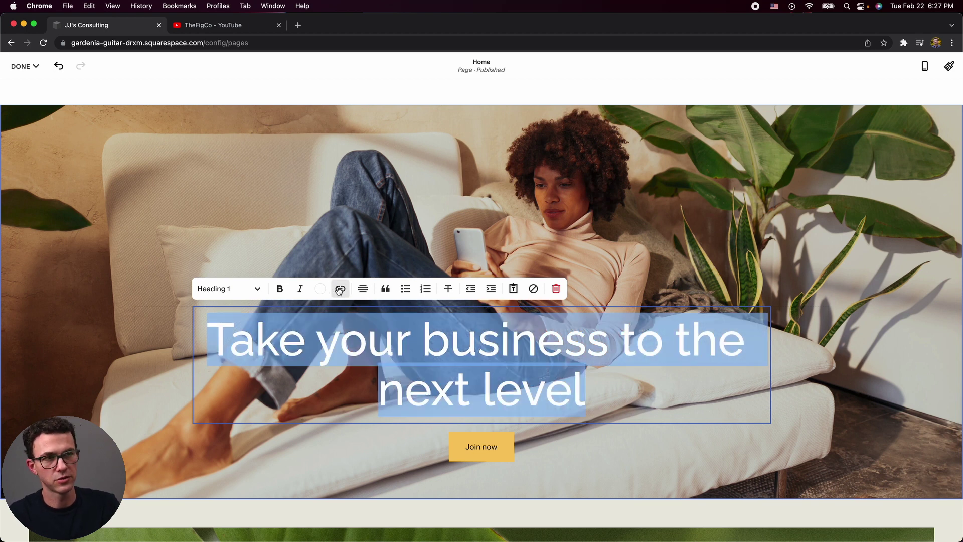
pyautogui.click(363, 288)
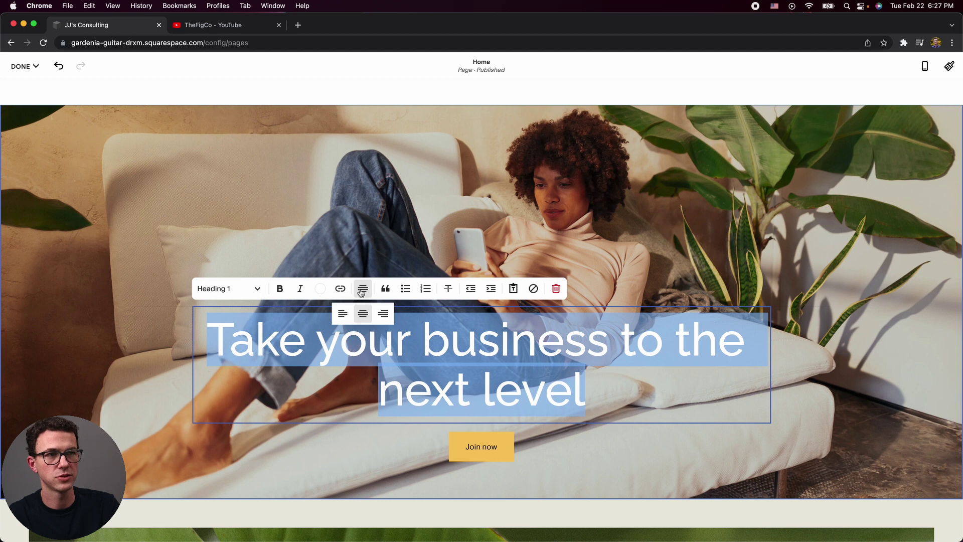
pyautogui.click(342, 312)
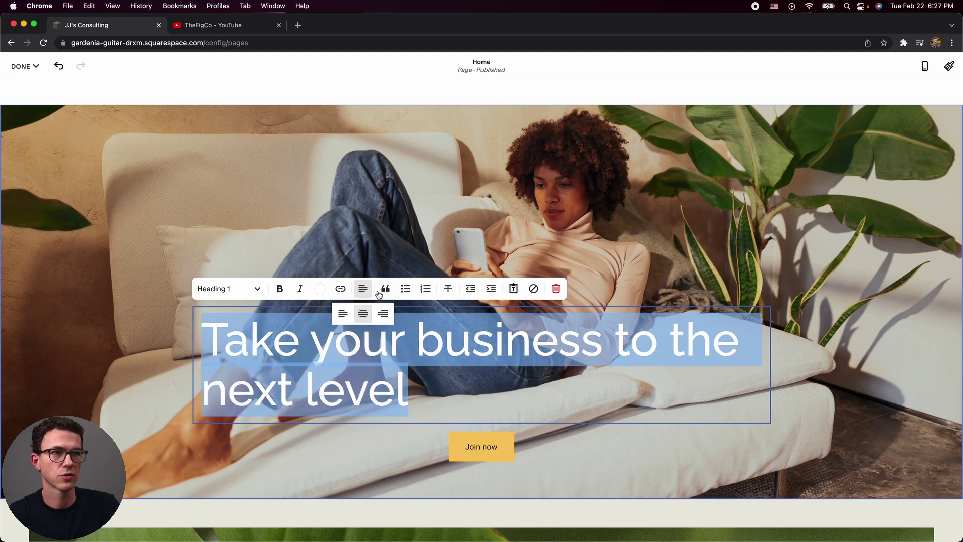
pyautogui.click(363, 313)
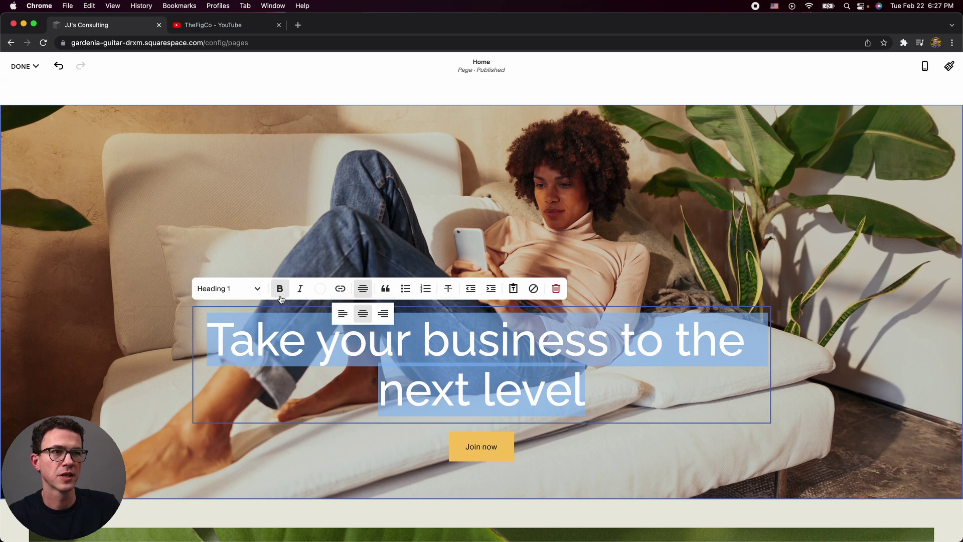
pyautogui.click(280, 295)
pyautogui.click(299, 291)
pyautogui.click(299, 291)
# Check the heading's text colour in the custom colour picker, then finish editing it.
pyautogui.click(321, 289)
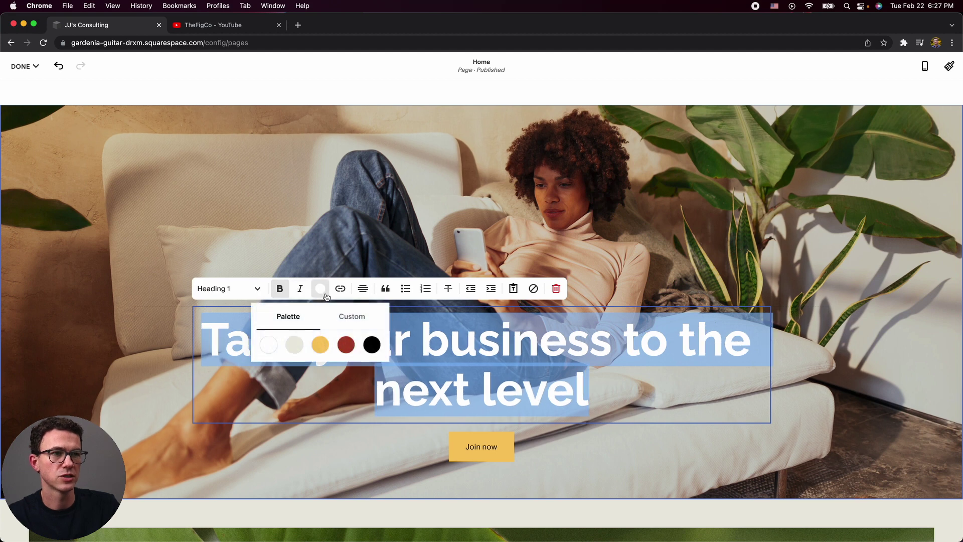
pyautogui.click(349, 323)
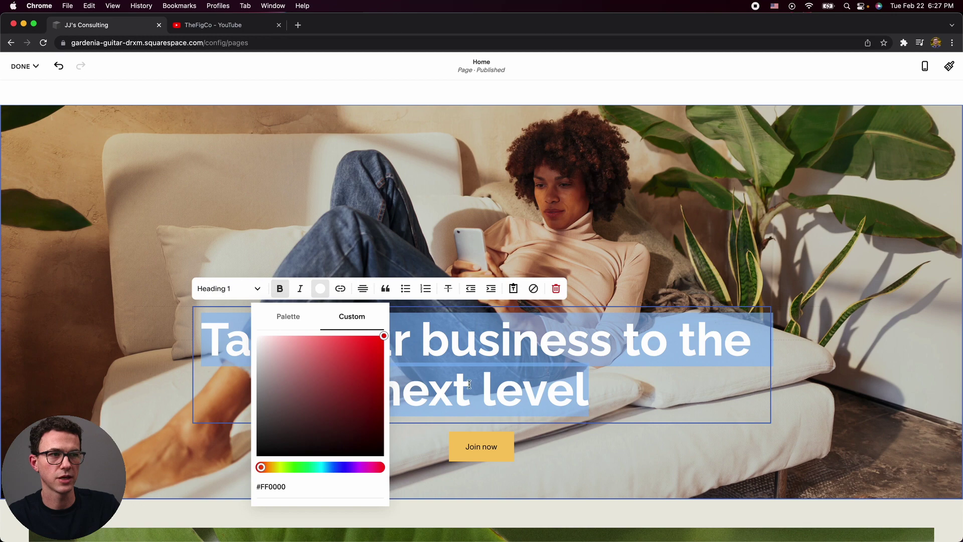
pyautogui.rightClick(636, 383)
pyautogui.click(618, 219)
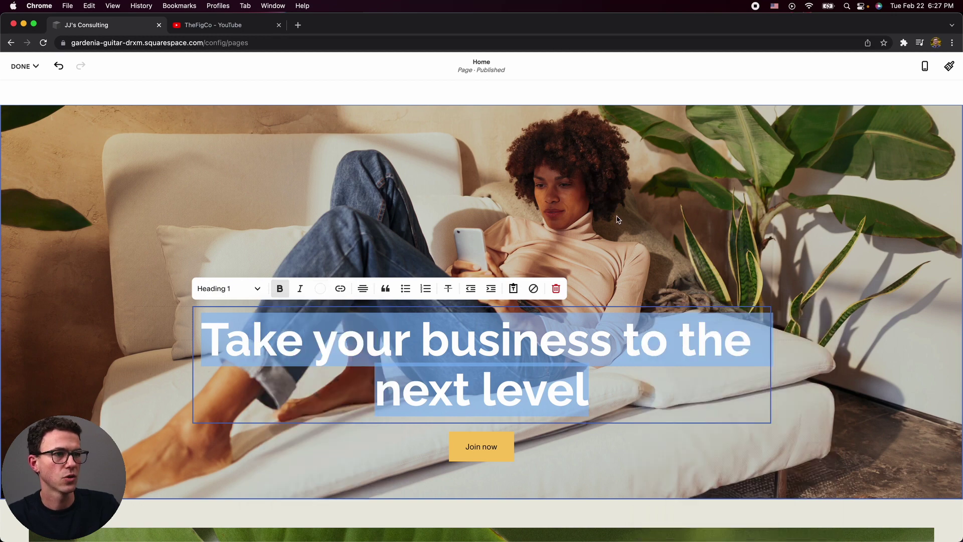
pyautogui.click(574, 476)
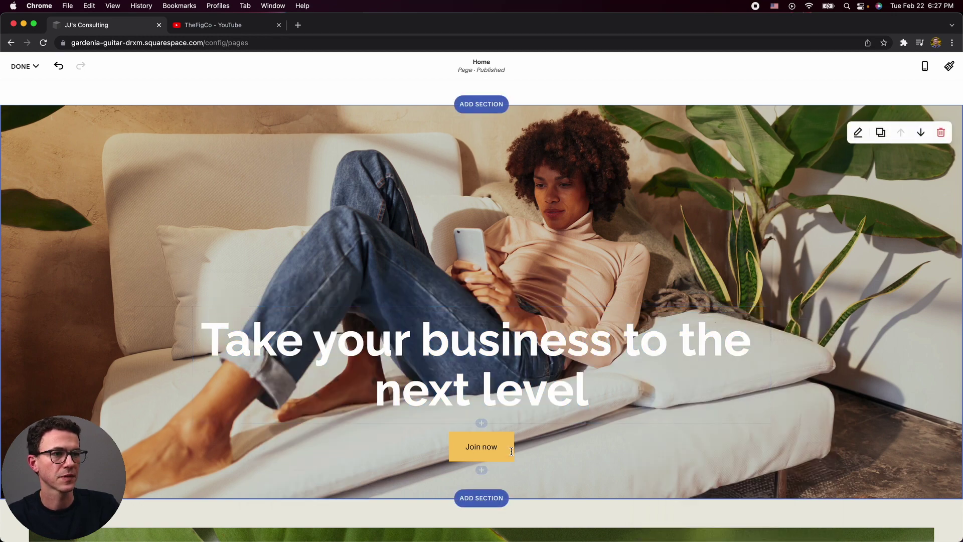
# Change the hero's Join now button label to 'Sign Up'.
pyautogui.click(484, 447)
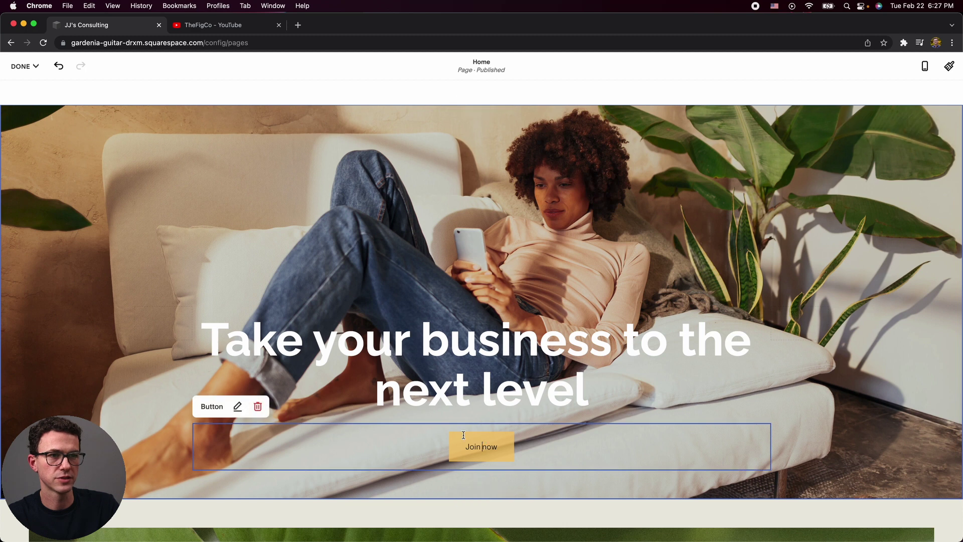
pyautogui.click(238, 403)
pyautogui.tripleClick(818, 347)
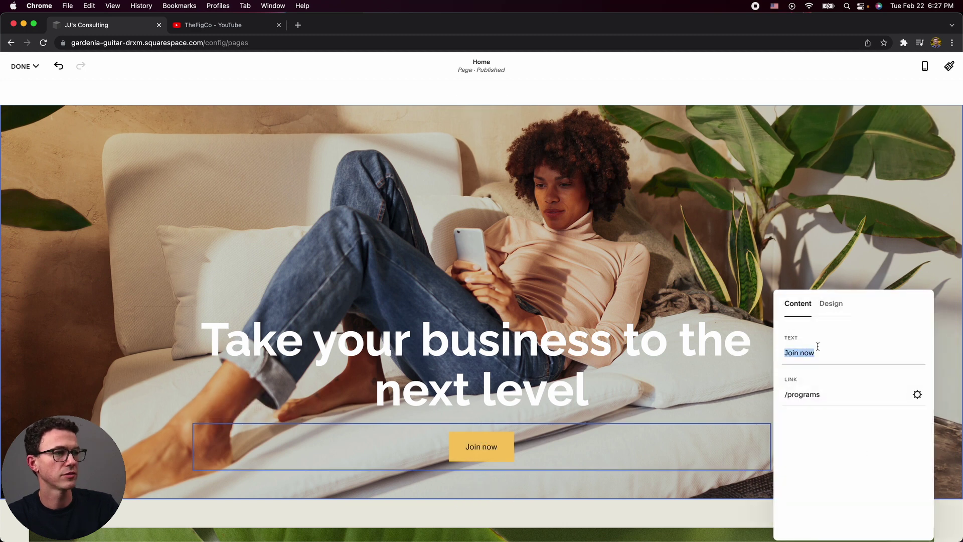
pyautogui.write('Sign Up')
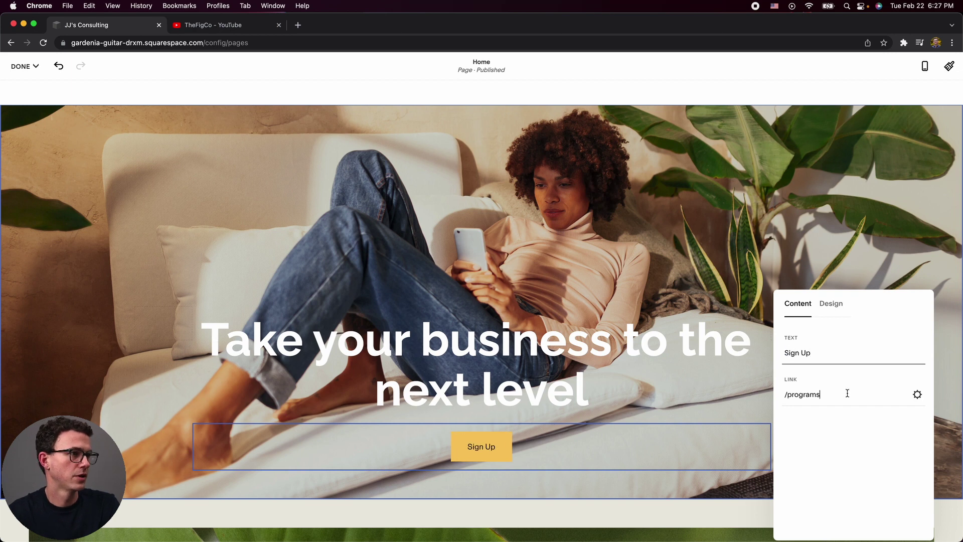
# Delete the button's old /programs link and bring up the Link Editor.
pyautogui.tripleClick(848, 393)
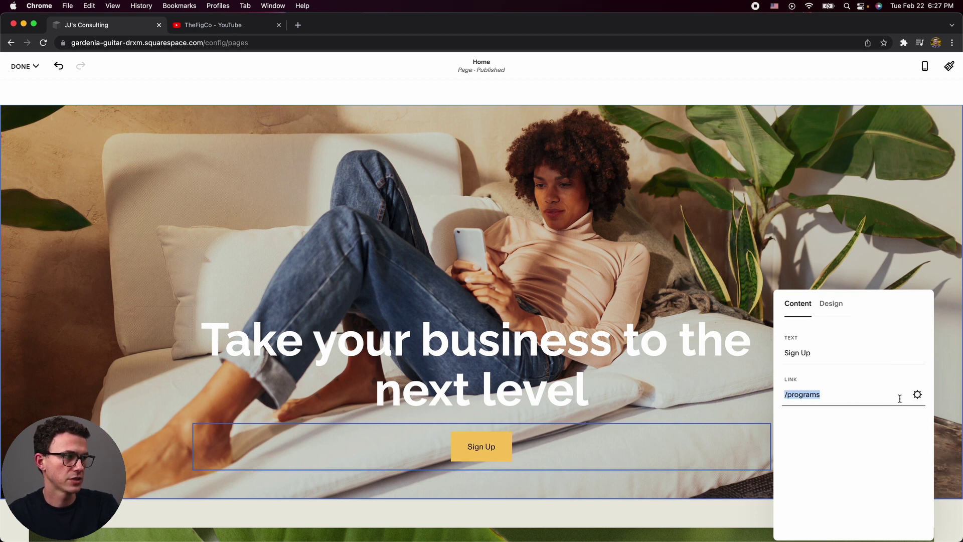
pyautogui.click(840, 391)
pyautogui.tripleClick(840, 393)
pyautogui.press('BackSpace')
pyautogui.click(916, 397)
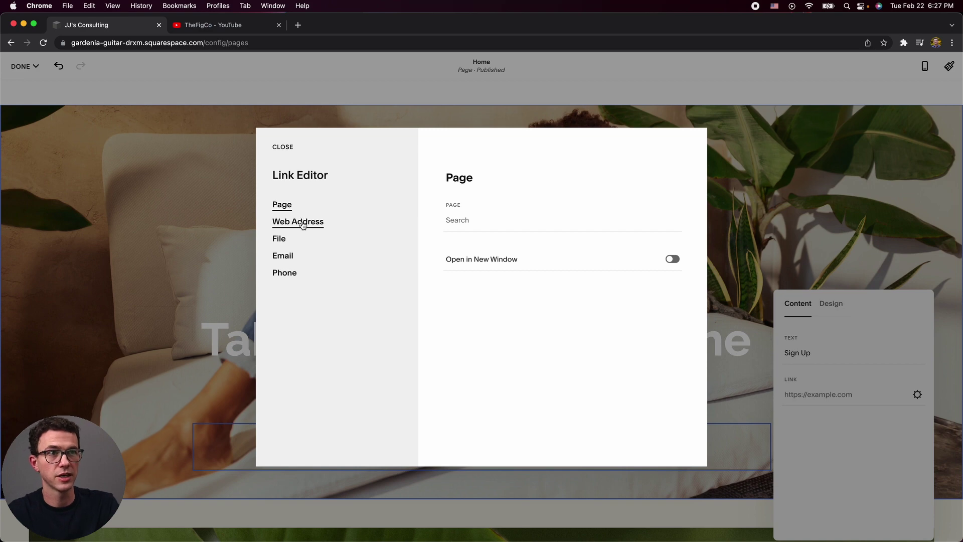
# Point the Sign Up button at the About page (/about) and save the link.
pyautogui.click(305, 229)
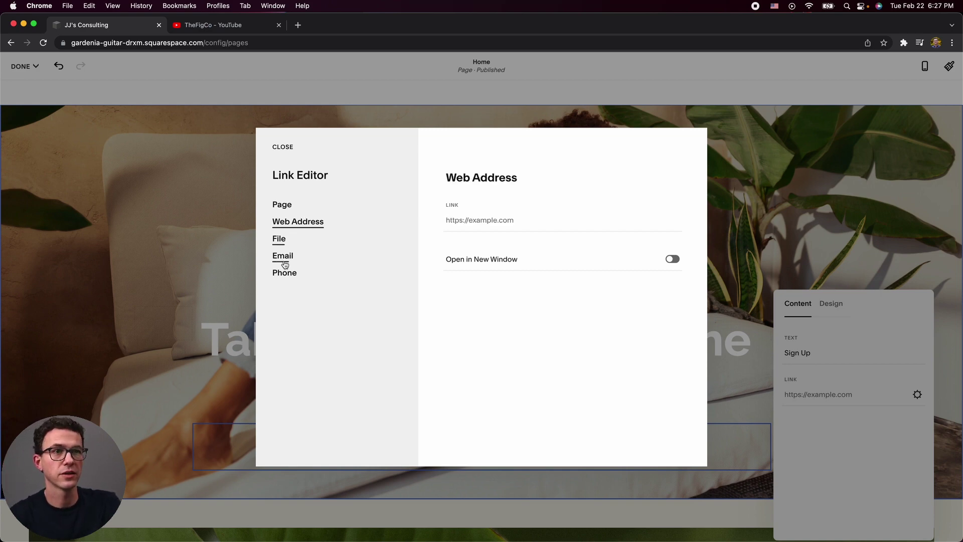
pyautogui.click(281, 205)
pyautogui.click(503, 220)
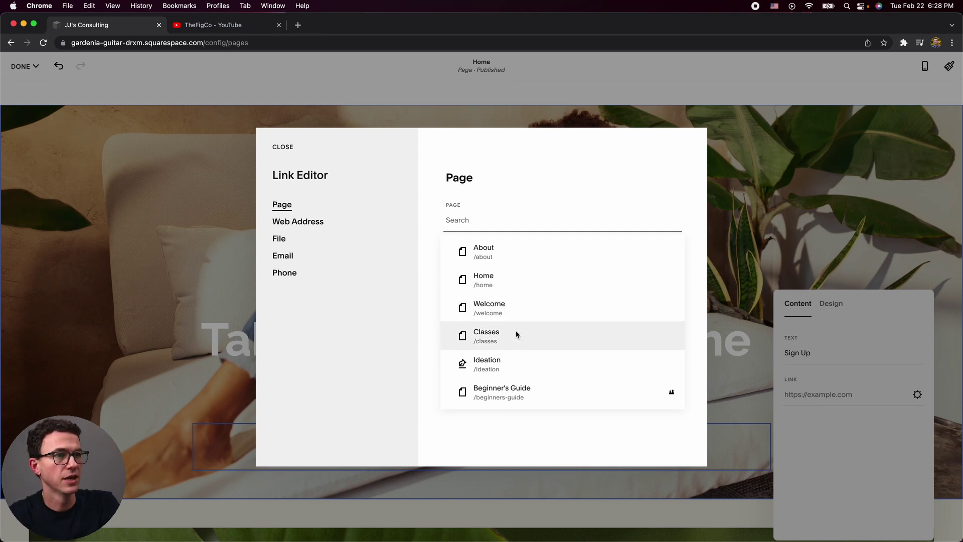
pyautogui.click(506, 267)
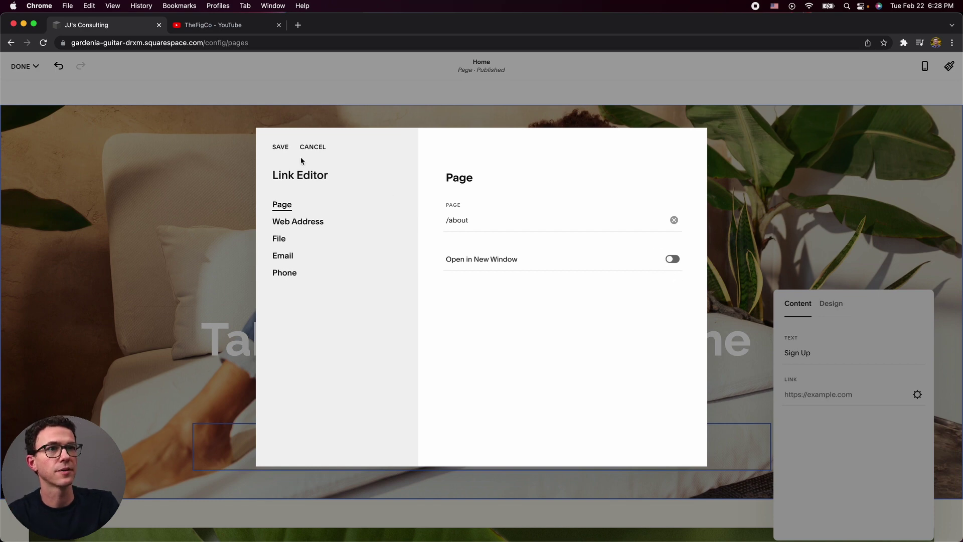
pyautogui.click(281, 149)
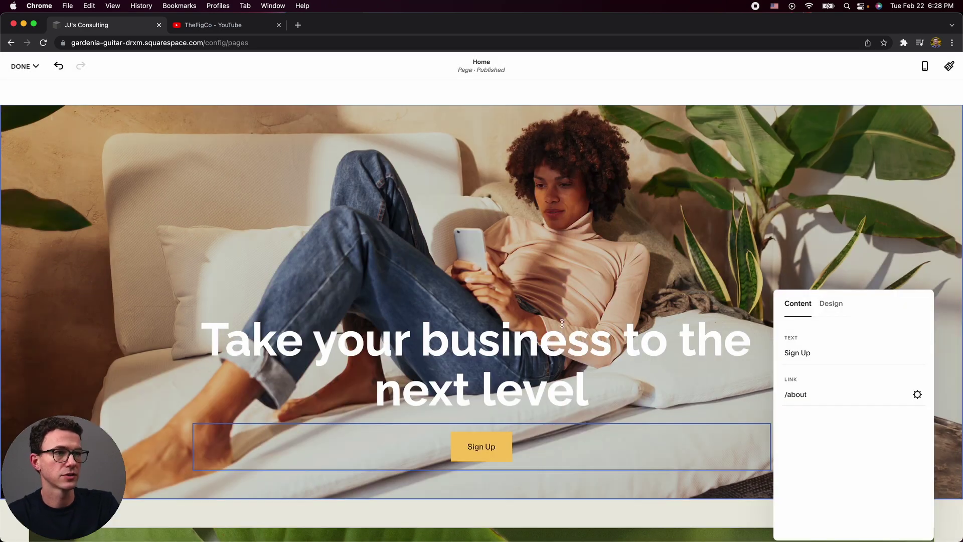
pyautogui.click(554, 291)
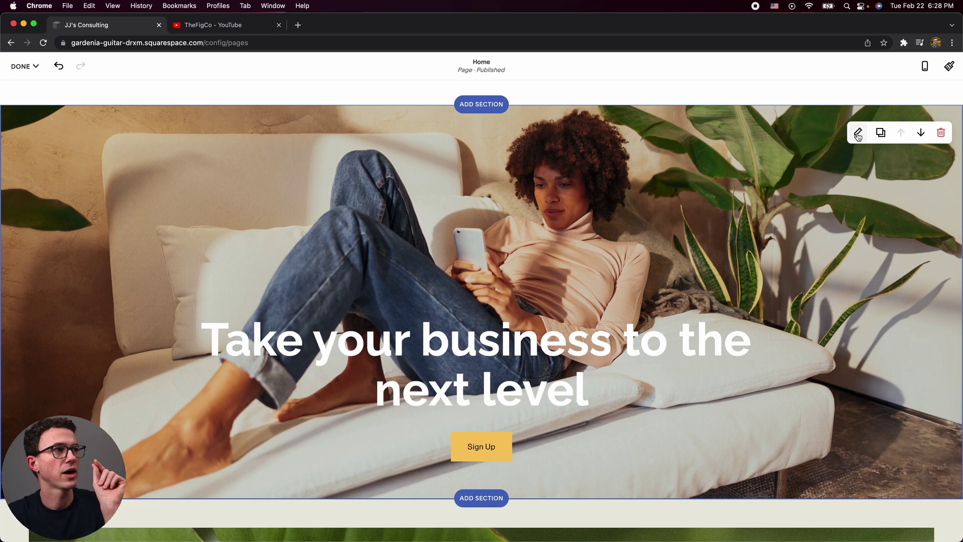
# Set the hero section's height to L and its content width to S.
pyautogui.click(858, 135)
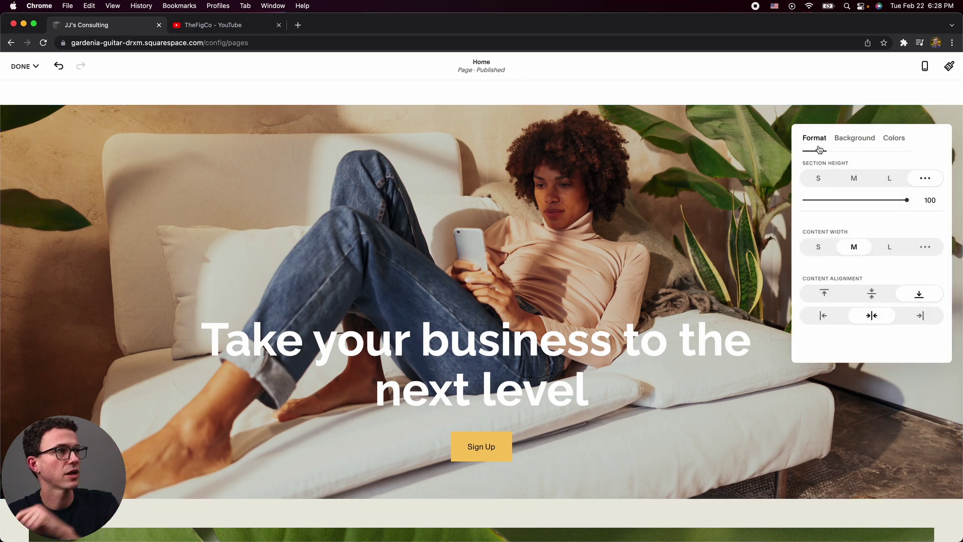
pyautogui.click(853, 182)
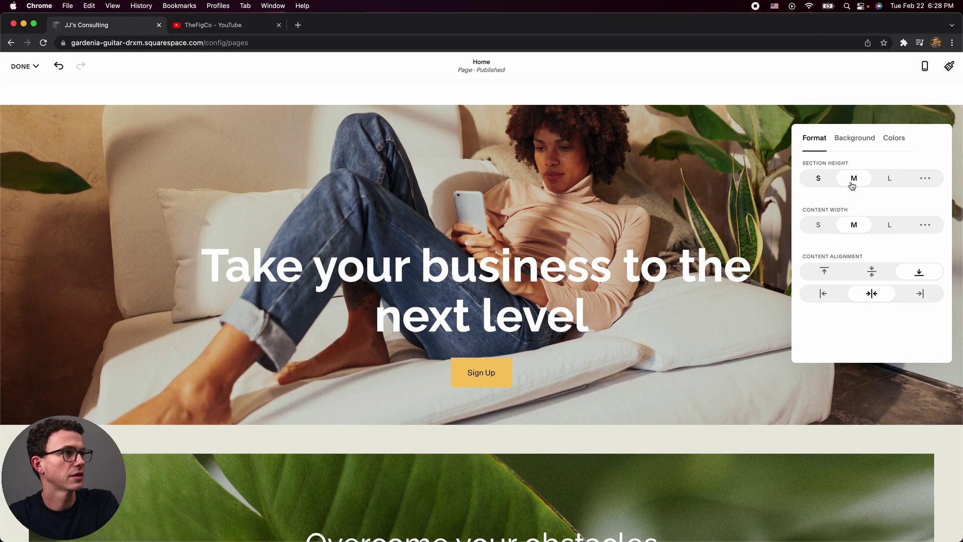
pyautogui.click(887, 181)
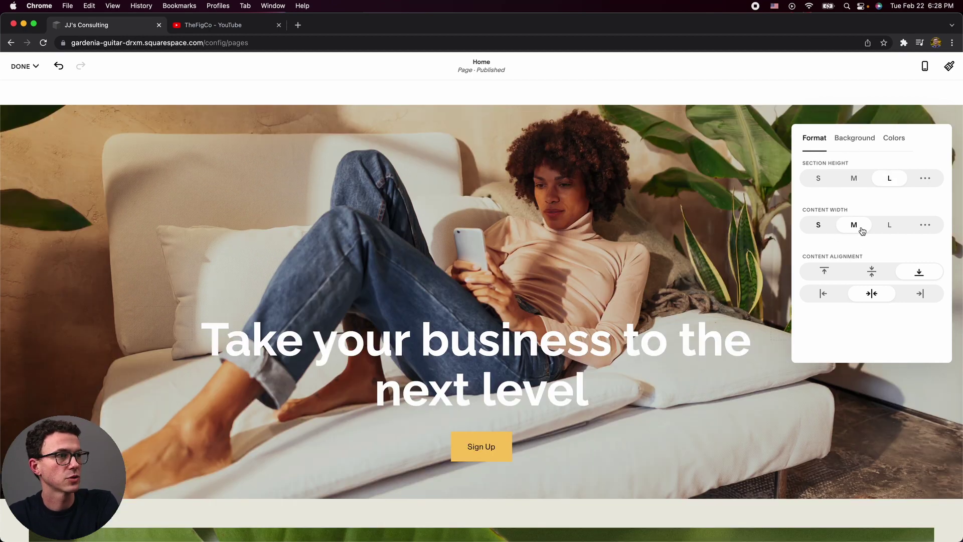
pyautogui.click(887, 230)
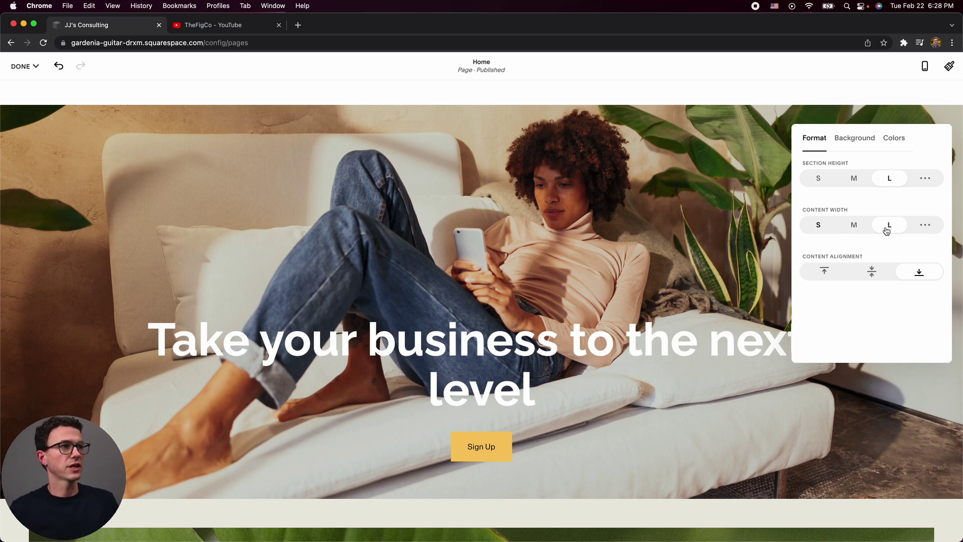
pyautogui.click(809, 226)
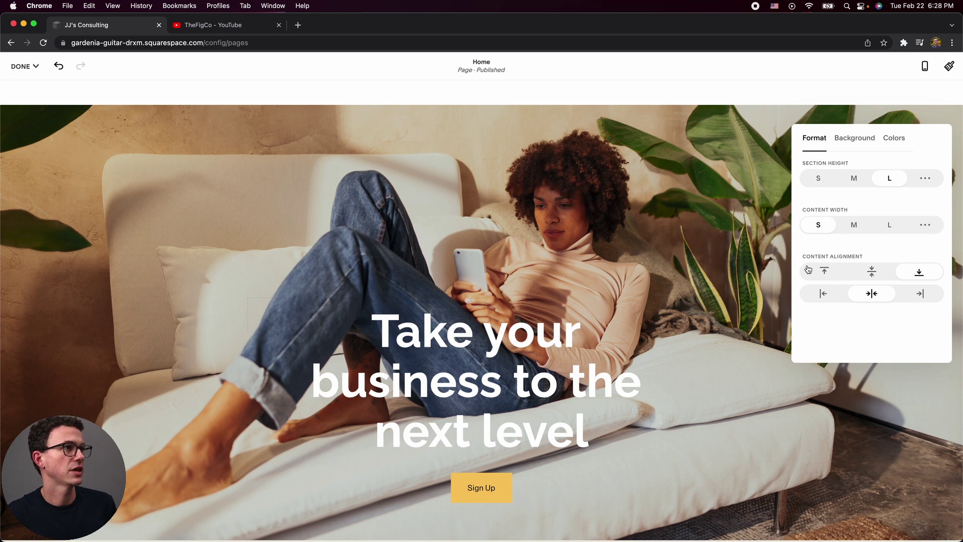
pyautogui.click(855, 141)
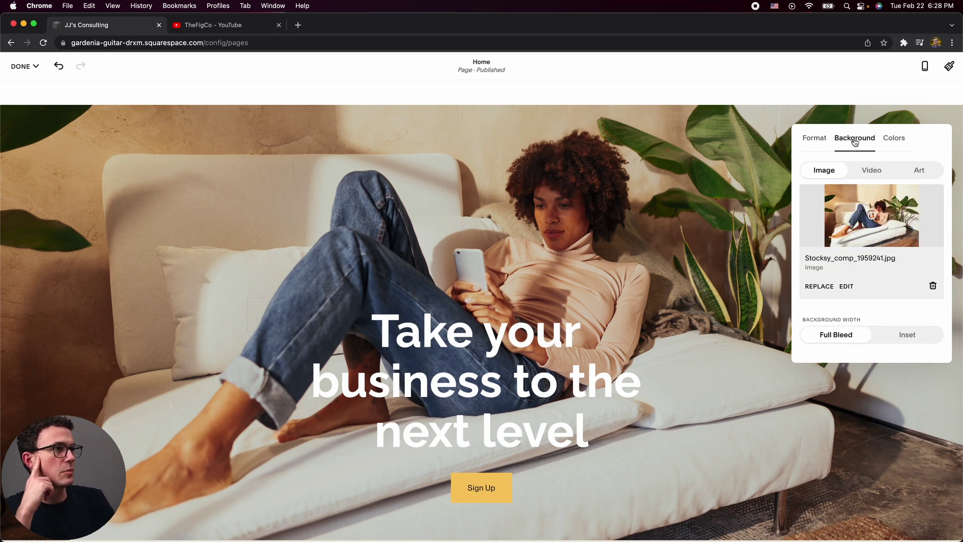
# Try brush-stroke, asterisk and ring art backgrounds on the hero section.
pyautogui.click(921, 173)
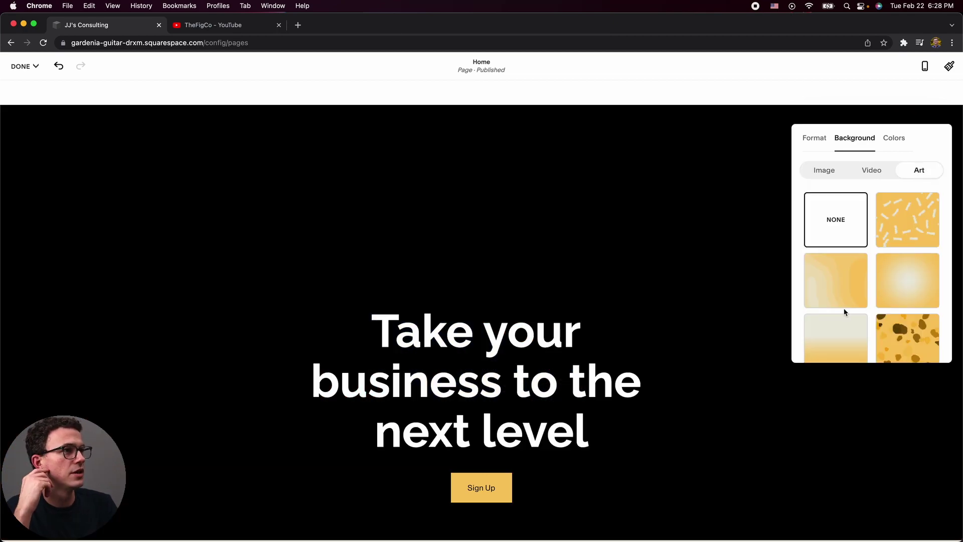
pyautogui.click(892, 243)
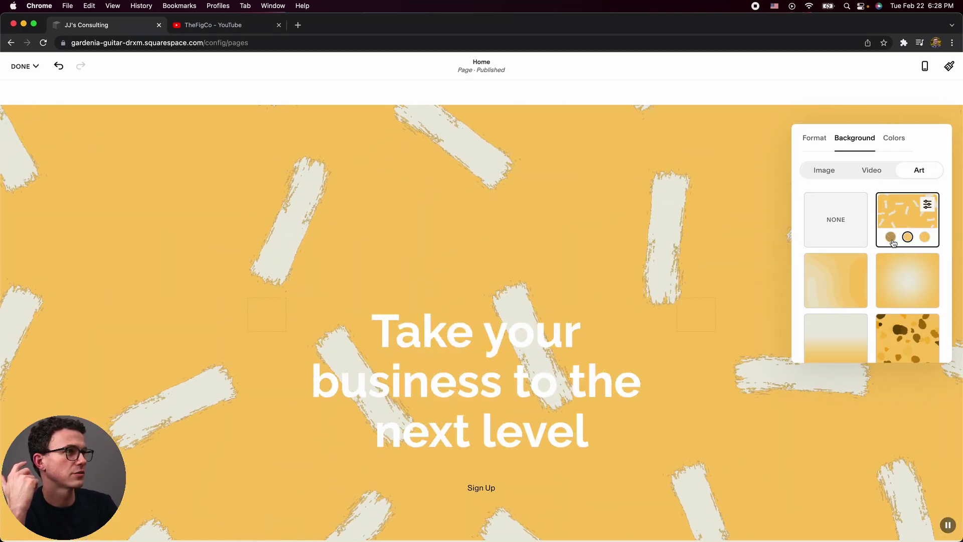
pyautogui.click(927, 205)
pyautogui.click(857, 209)
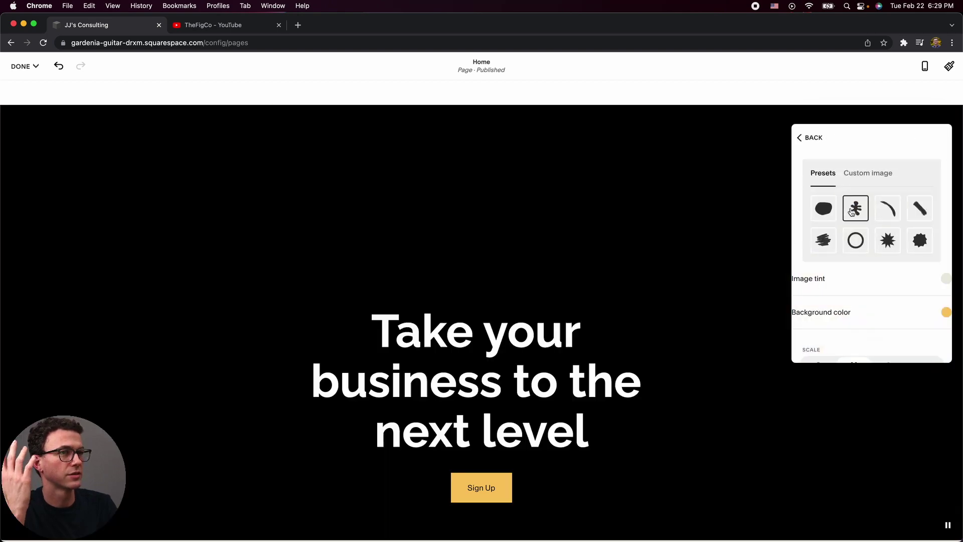
pyautogui.click(849, 235)
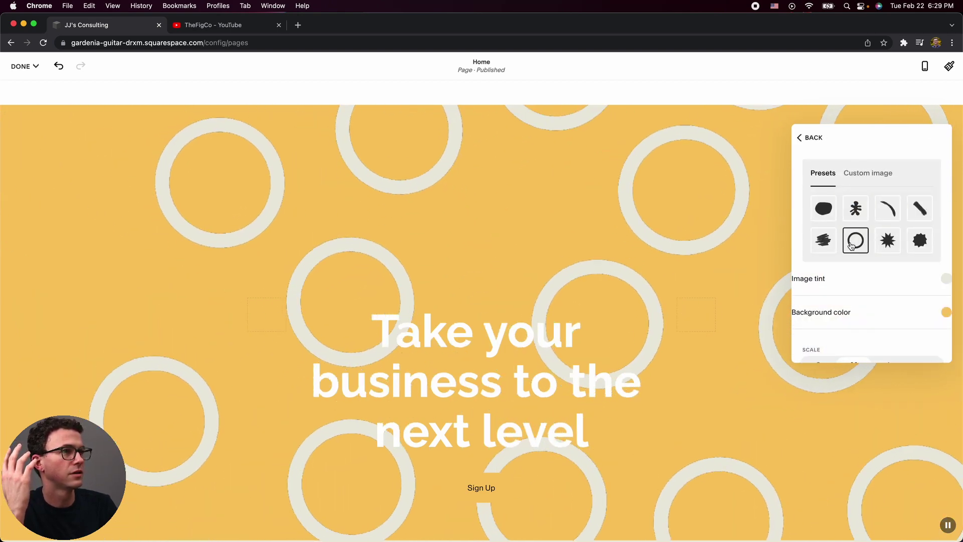
pyautogui.click(831, 240)
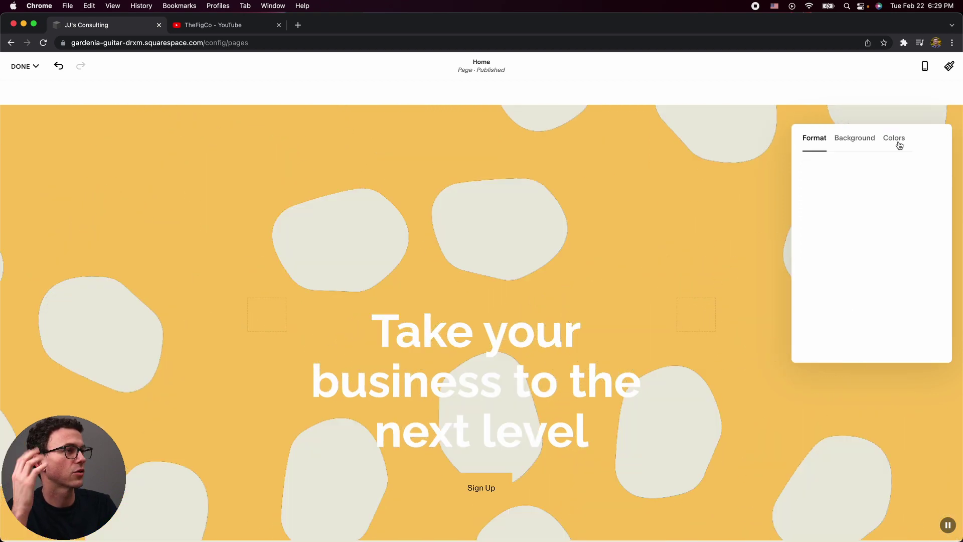
# Apply the Bright 2 colour theme to the hero and set its background art to None.
pyautogui.click(898, 142)
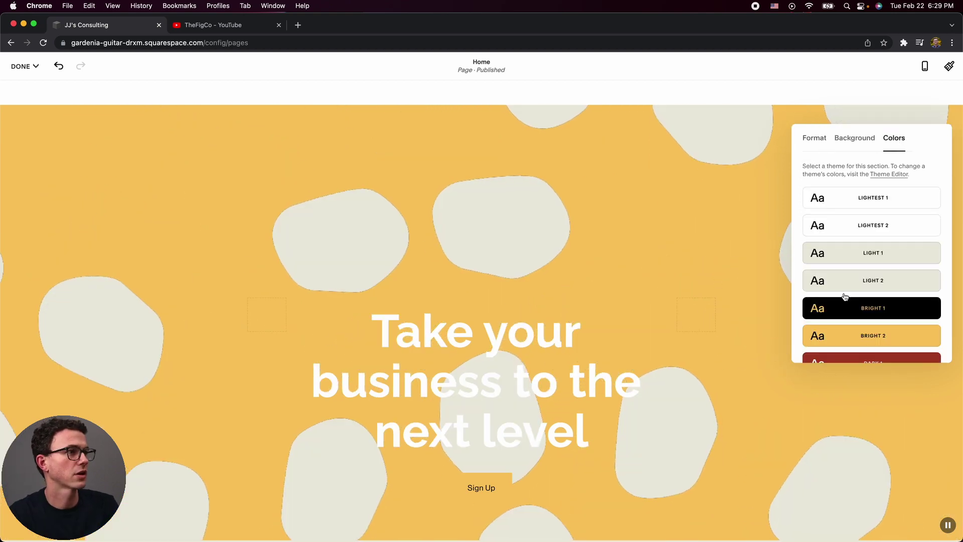
pyautogui.click(868, 336)
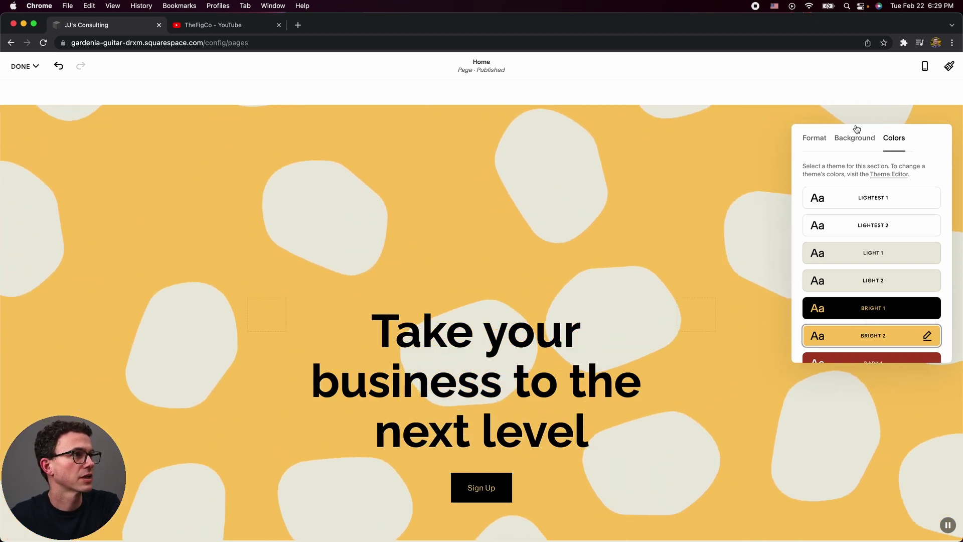
pyautogui.click(856, 138)
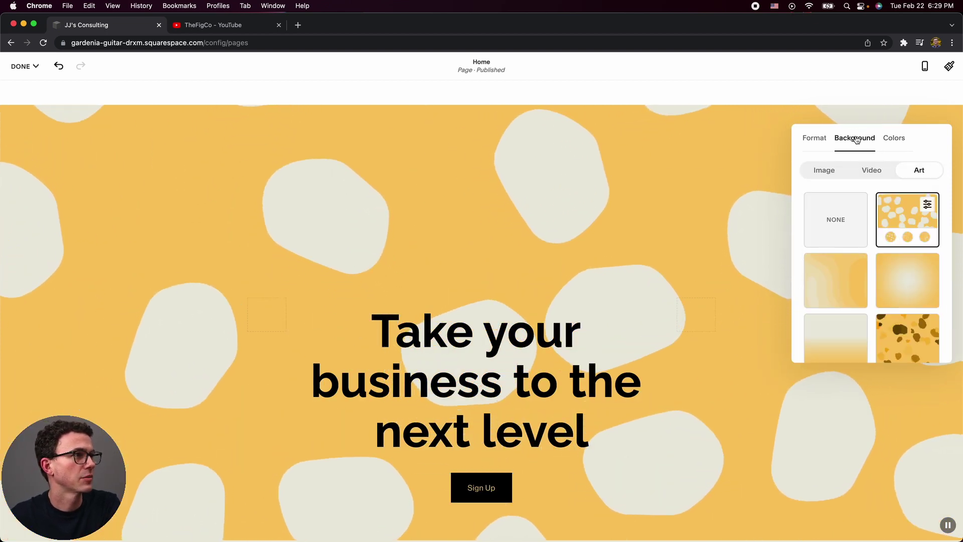
pyautogui.click(838, 218)
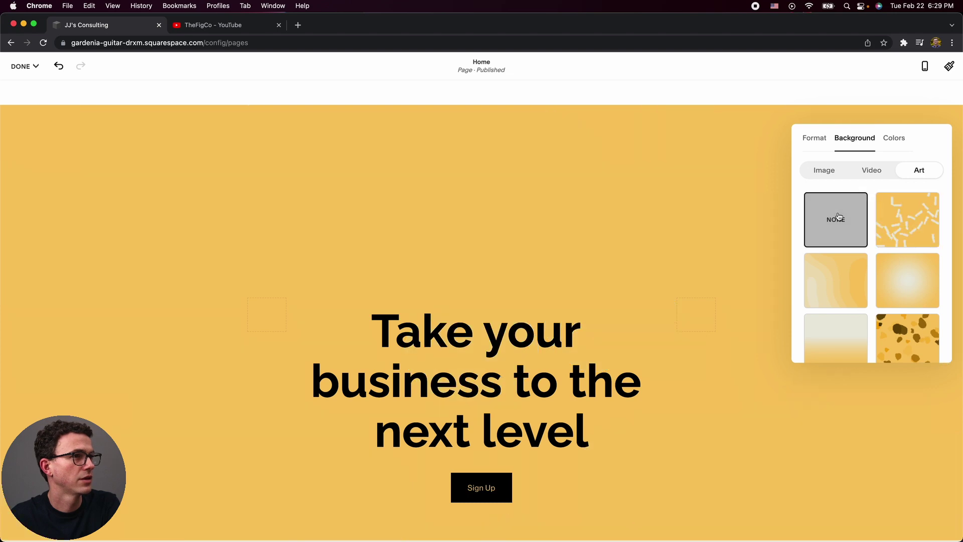
pyautogui.click(671, 225)
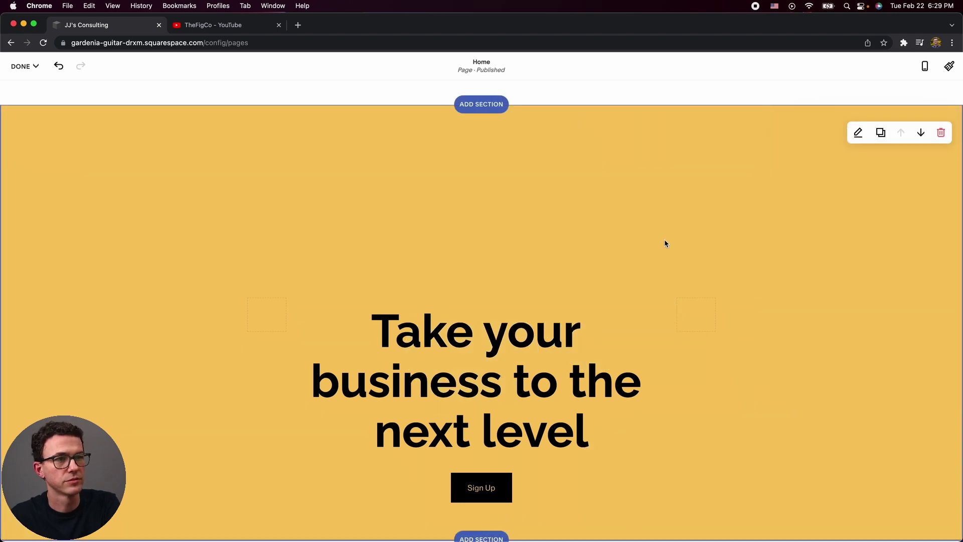
# Add a section below the hero, browsing past the Quote layouts to the Video layouts.
pyautogui.scroll(-5, 665, 240)
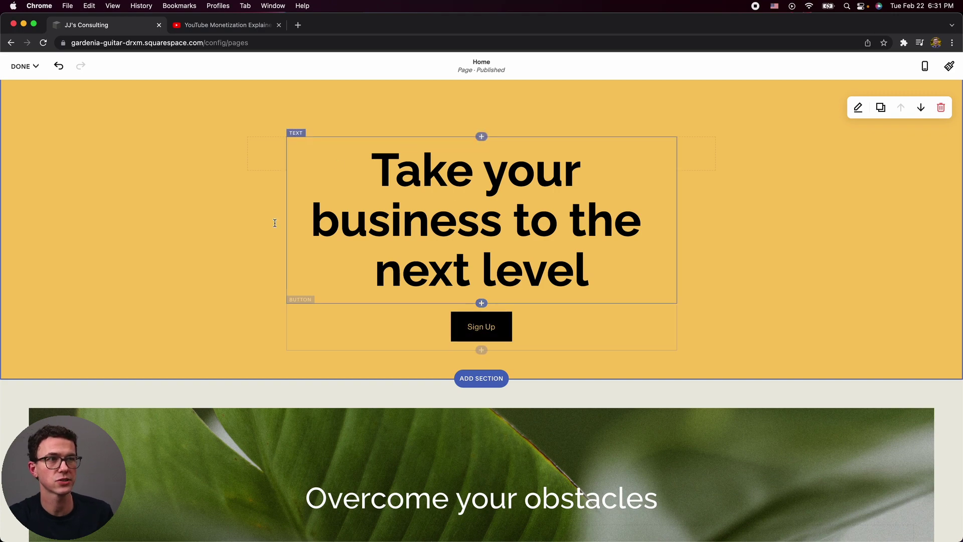
pyautogui.click(477, 380)
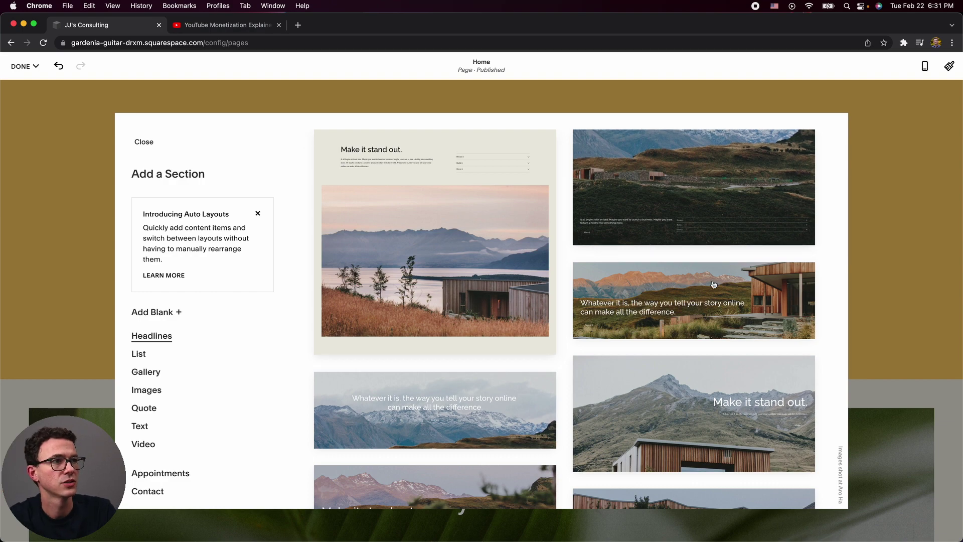
pyautogui.scroll(-4, 500, 271)
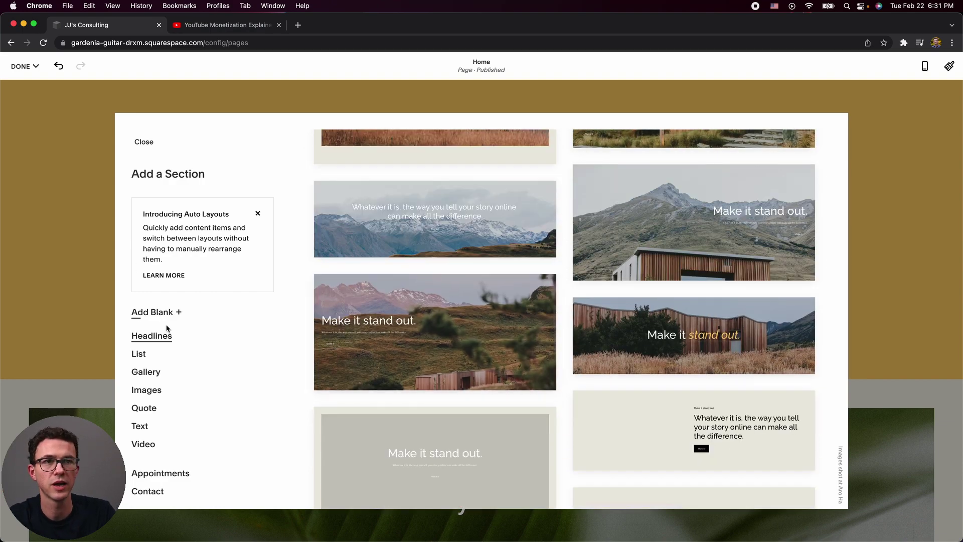
pyautogui.click(167, 411)
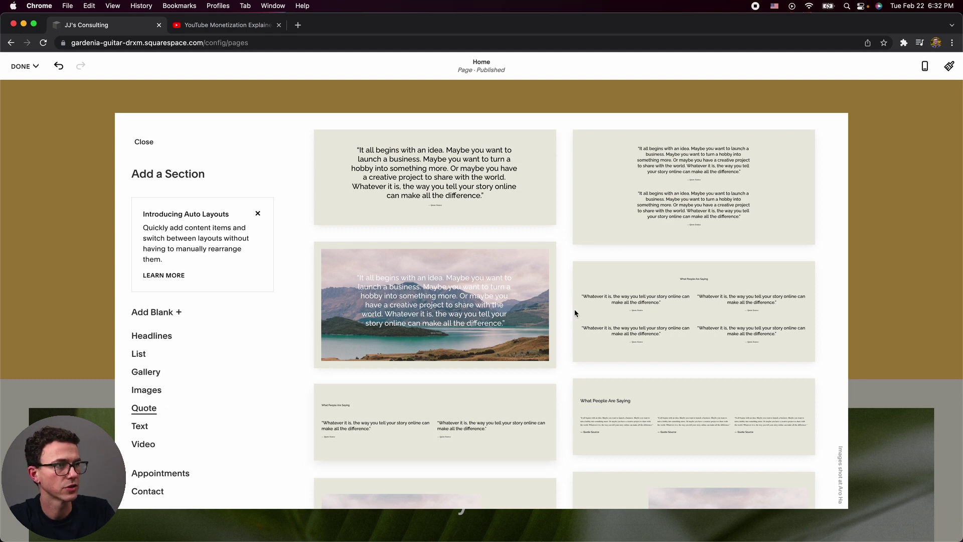
pyautogui.scroll(-2, 193, 400)
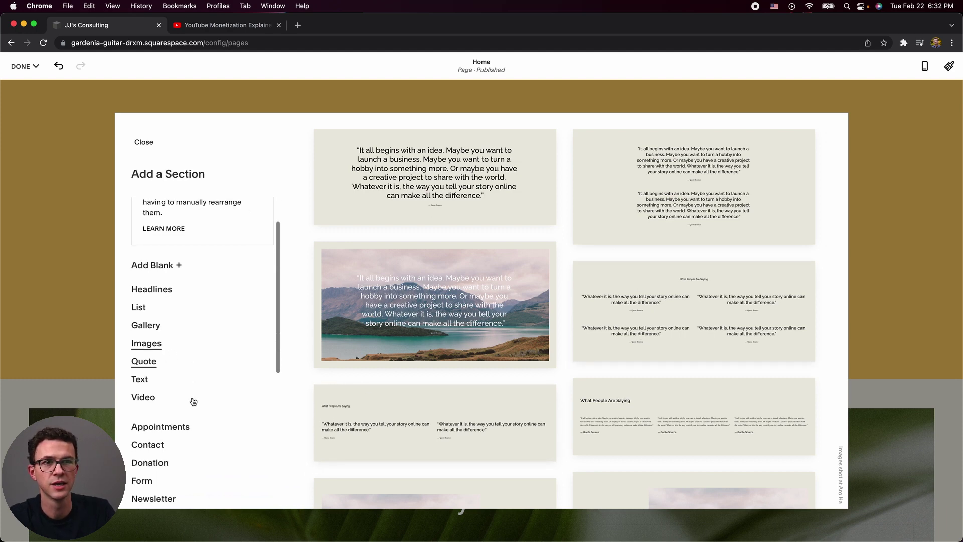
pyautogui.scroll(-4, 177, 422)
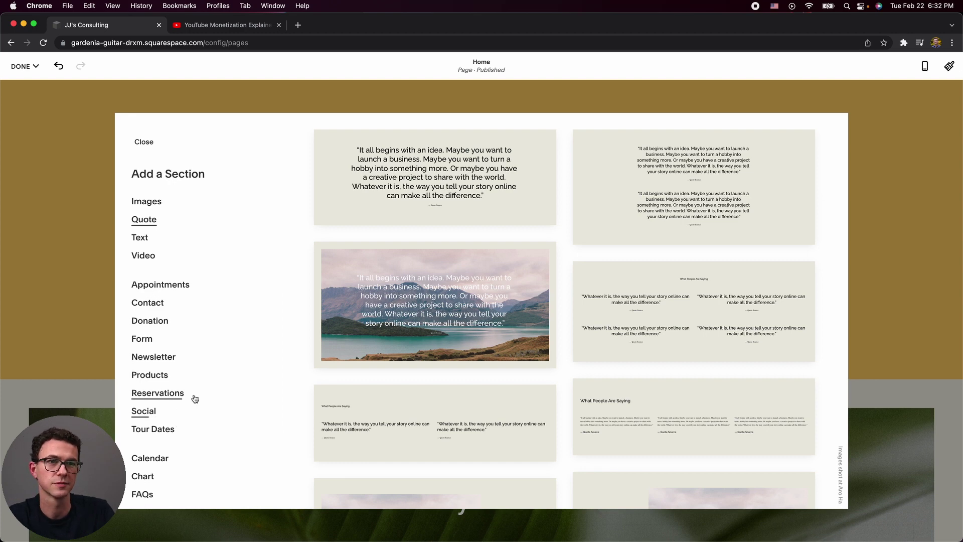
pyautogui.scroll(-4, 195, 397)
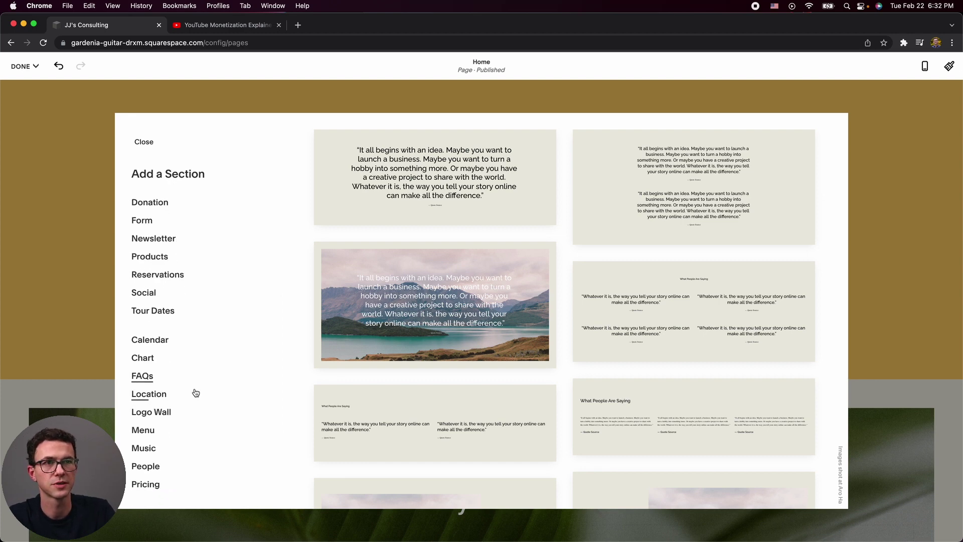
pyautogui.scroll(8, 195, 392)
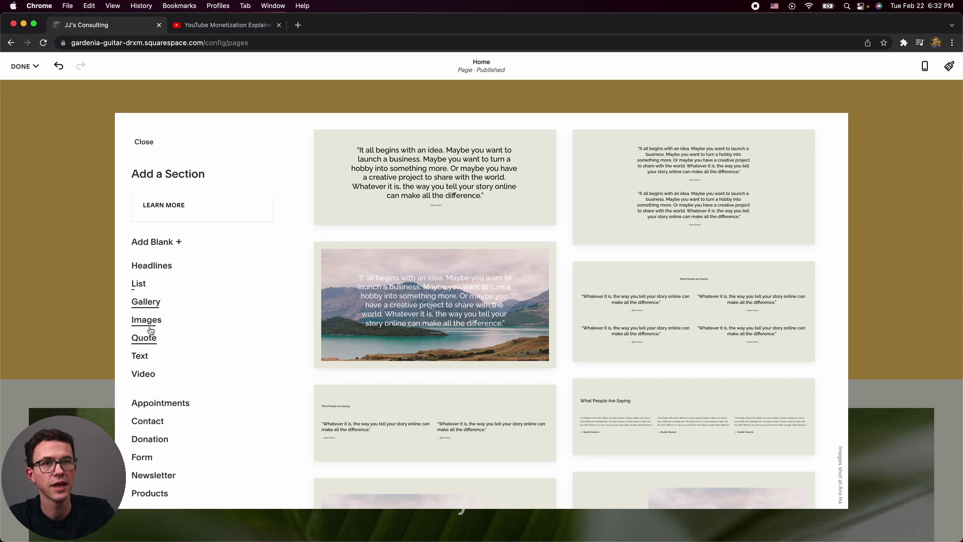
pyautogui.click(146, 374)
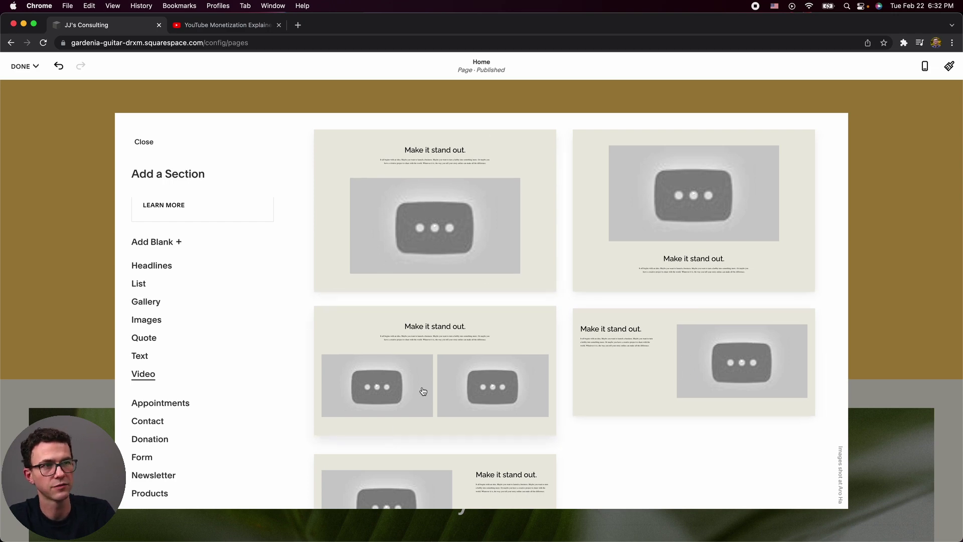
# Add the text-above-video layout and paste the YouTube Monetization Explained link into its Video block.
pyautogui.click(439, 222)
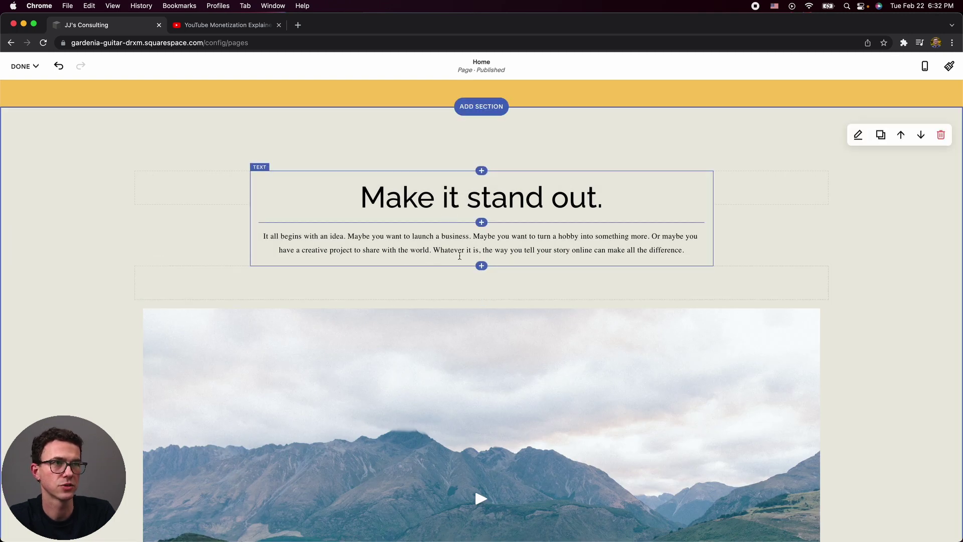
pyautogui.click(444, 353)
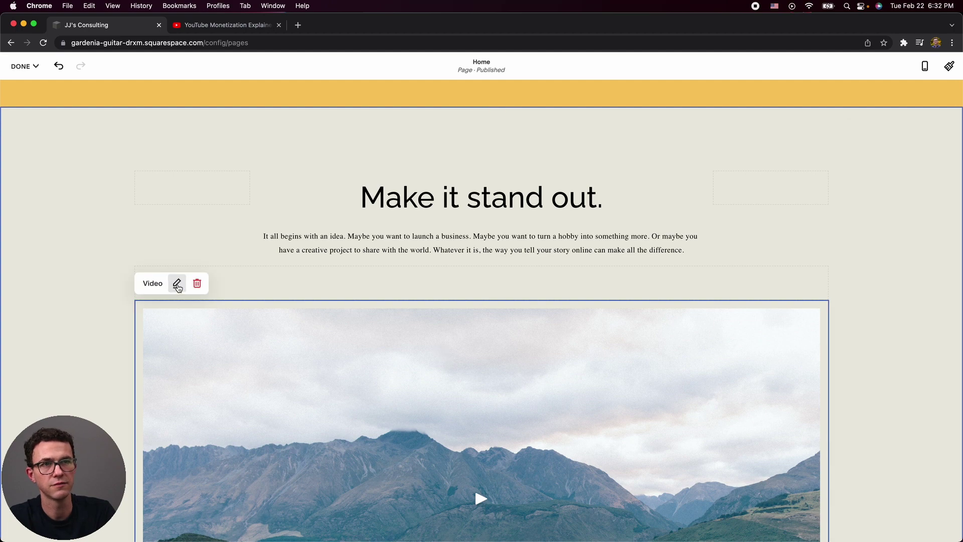
pyautogui.click(177, 284)
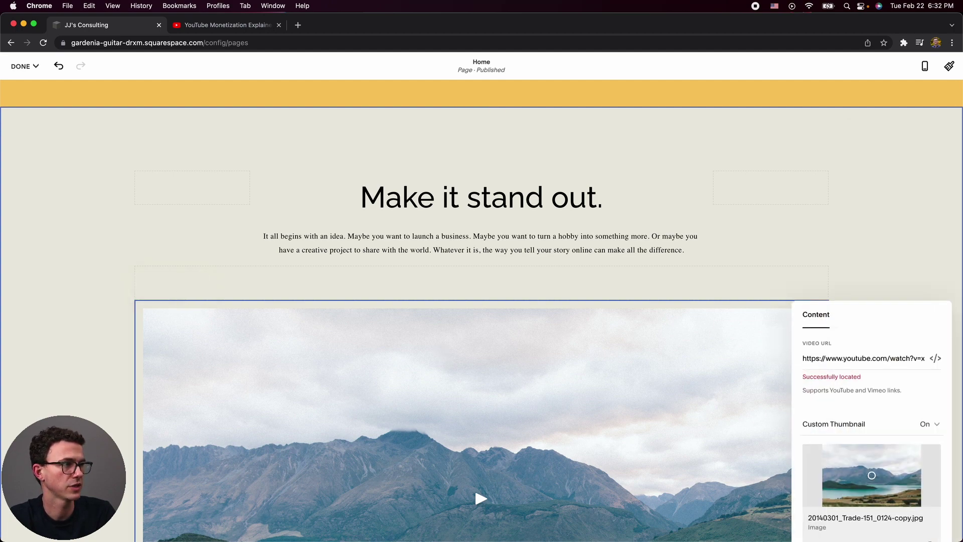
pyautogui.tripleClick(872, 359)
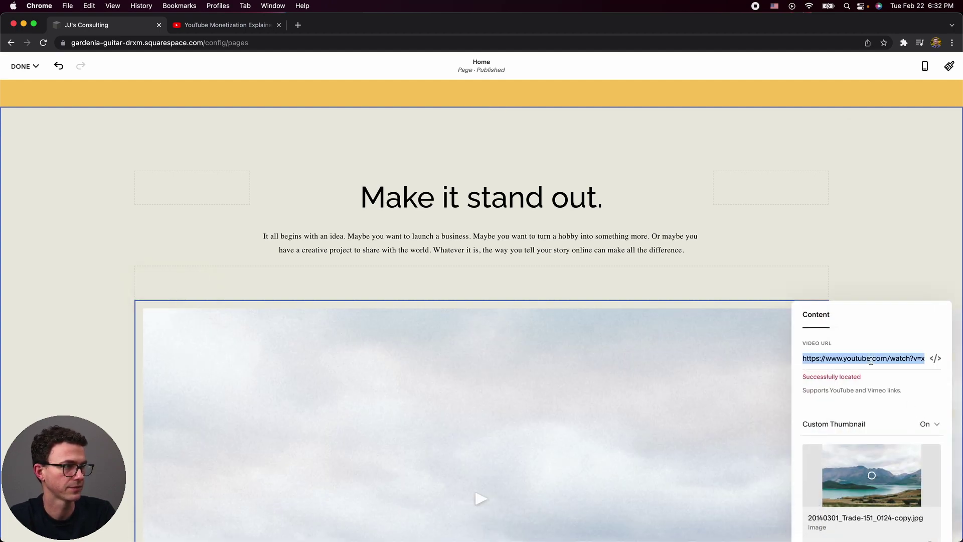
pyautogui.write('https://youtu.be/YhFTYjEoVmw')
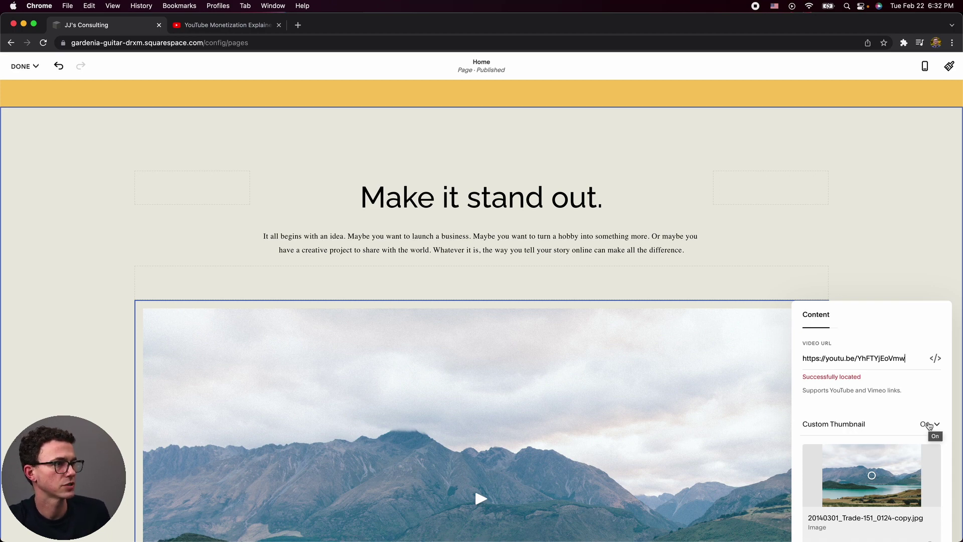
# Turn the video's Custom Thumbnail setting off.
pyautogui.click(929, 426)
pyautogui.click(849, 429)
pyautogui.click(848, 427)
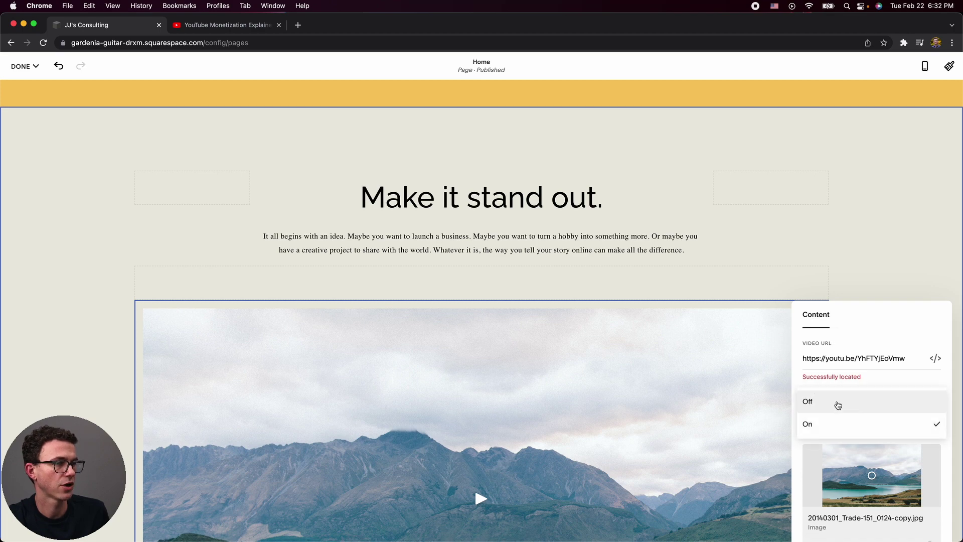
pyautogui.click(837, 403)
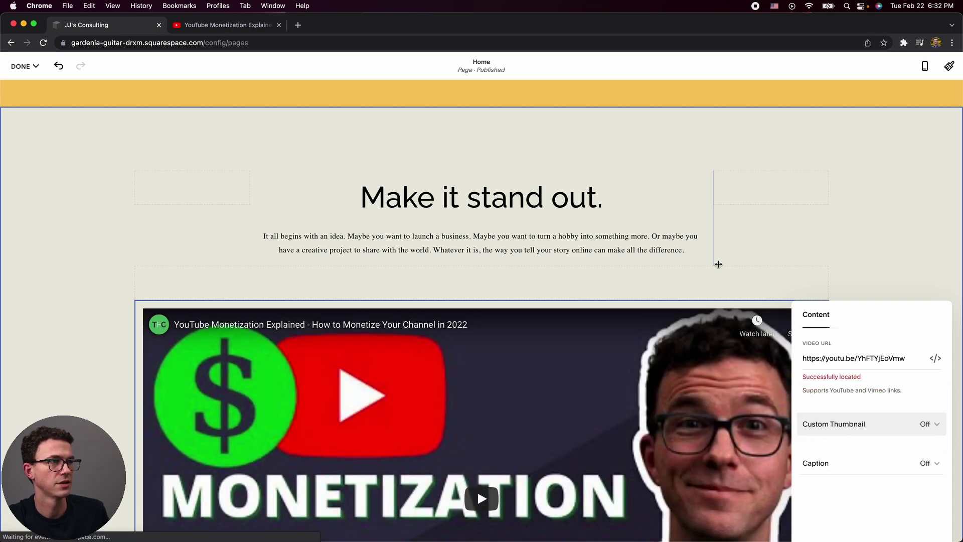
pyautogui.click(848, 284)
# Rename the 'Identify your starting point' column heading under 'Overcome your obstacles' to 'YouTube Coaching'.
pyautogui.scroll(-5, 765, 326)
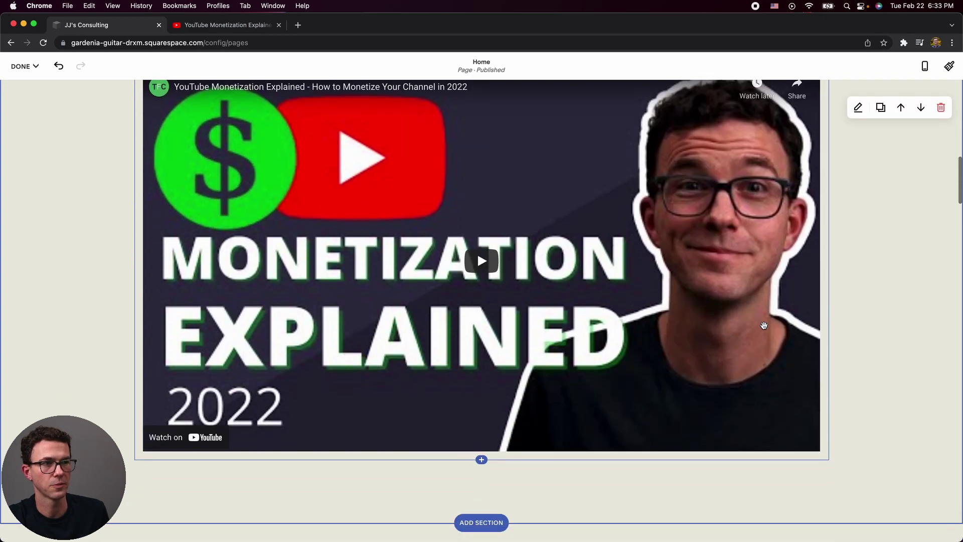
pyautogui.scroll(-4, 765, 326)
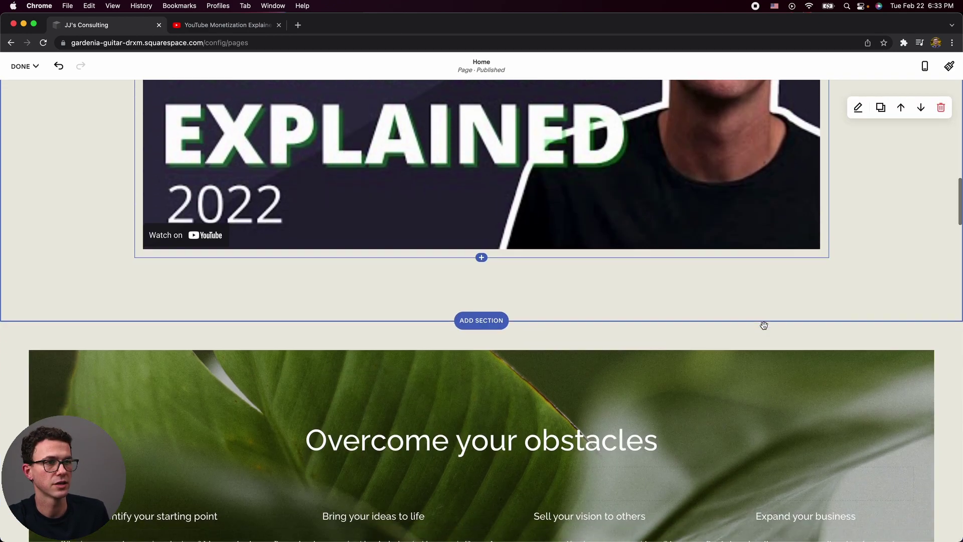
pyautogui.scroll(-3, 764, 326)
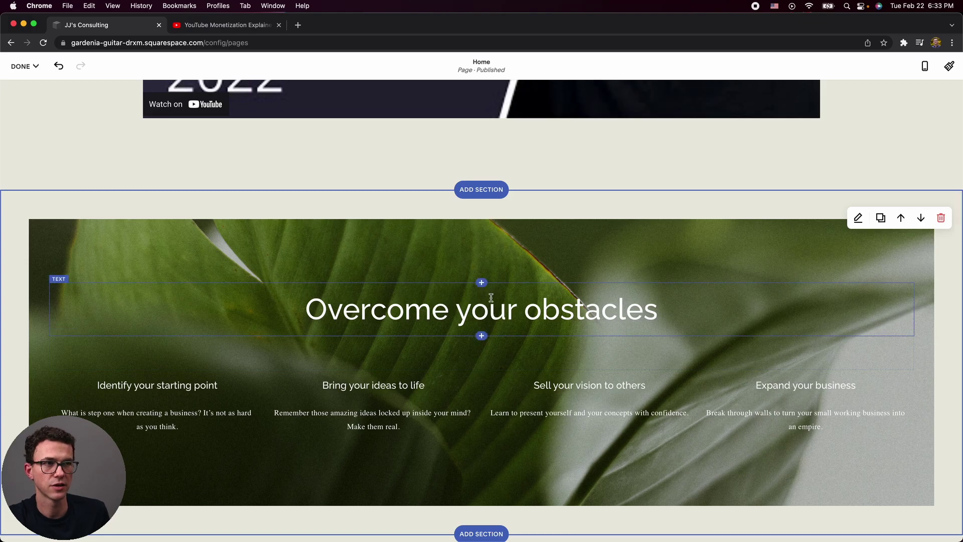
pyautogui.tripleClick(491, 298)
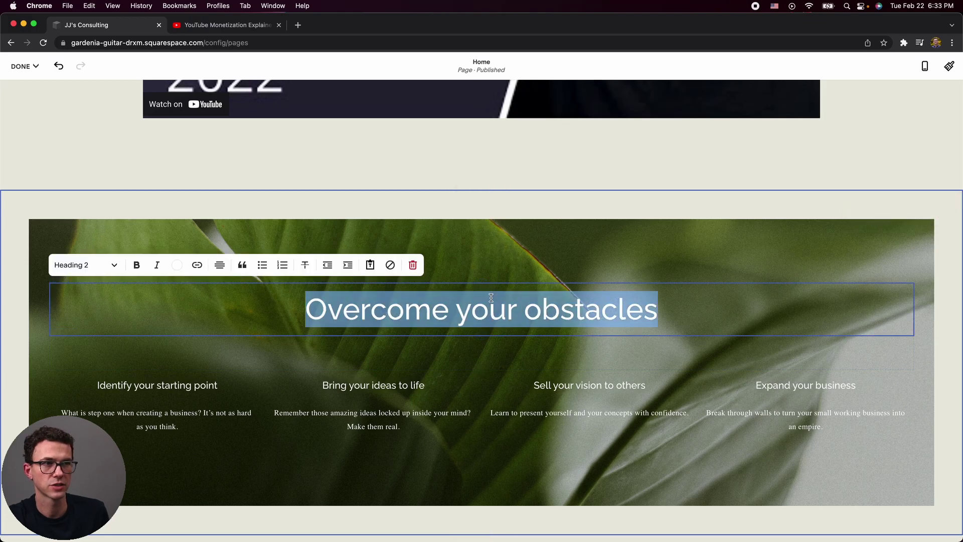
pyautogui.tripleClick(195, 385)
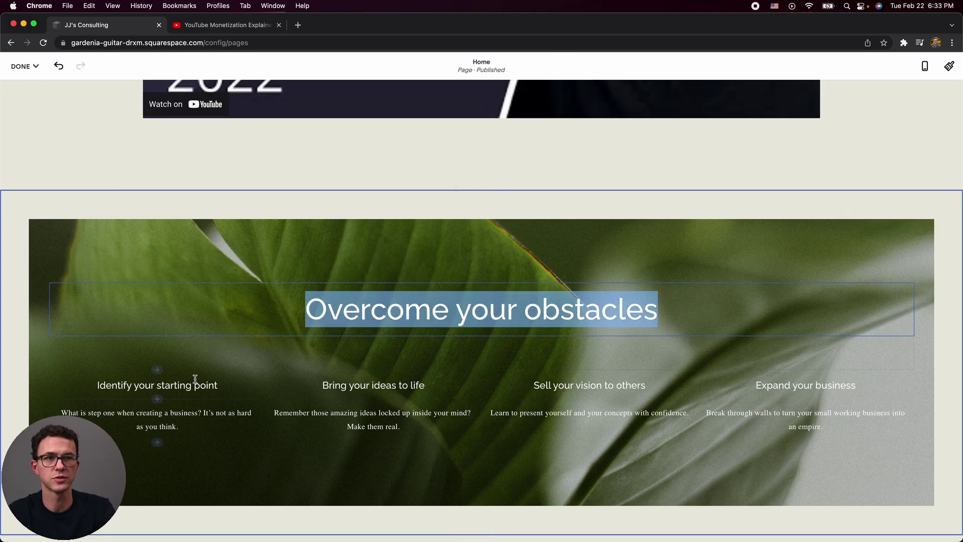
pyautogui.write('YouTube S')
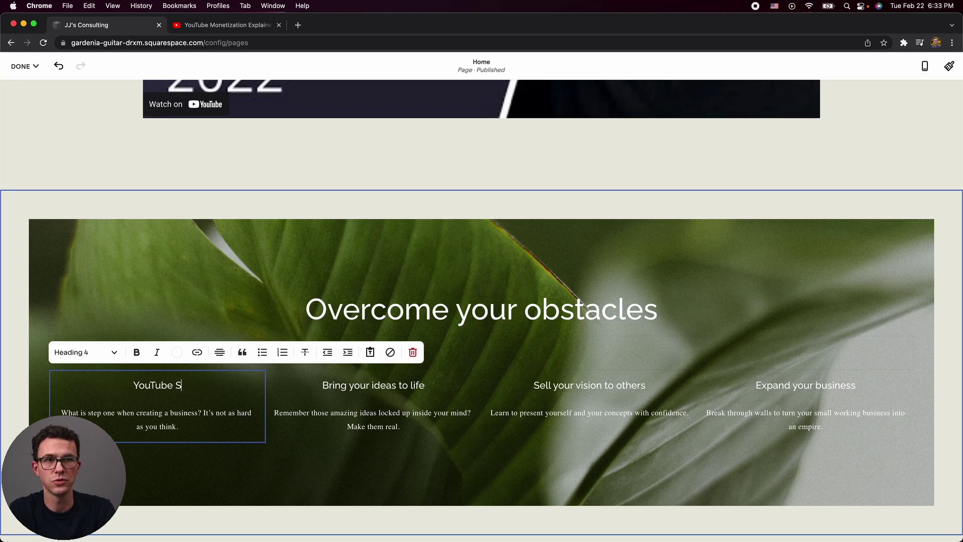
pyautogui.press('BackSpace')
pyautogui.write('Coaching')
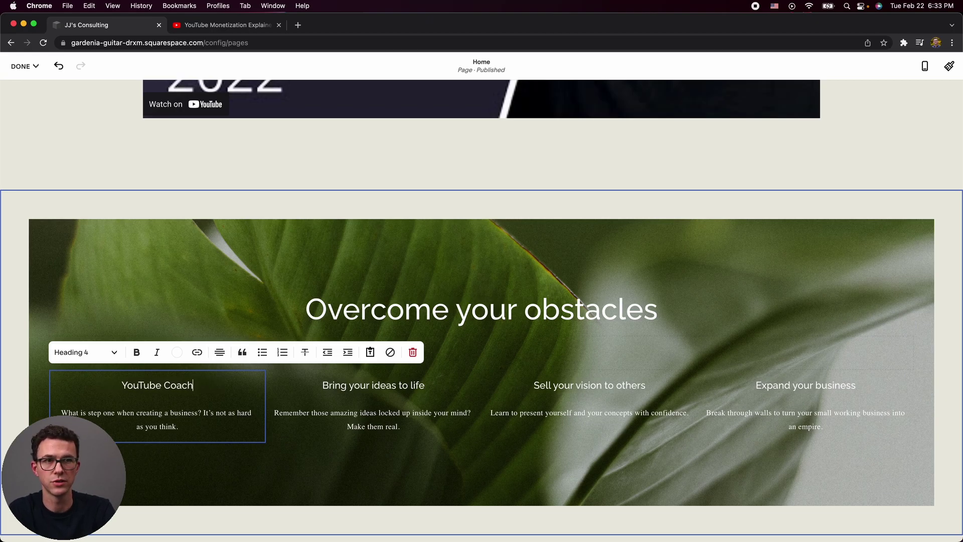
pyautogui.tripleClick(172, 386)
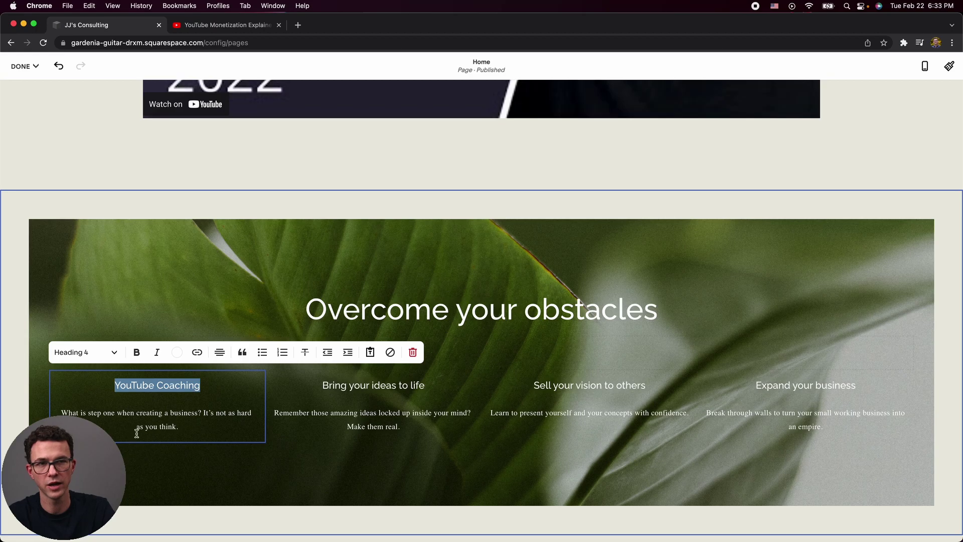
# Turn the YouTube Coaching heading into a link to the Classes page (/classes).
pyautogui.click(199, 352)
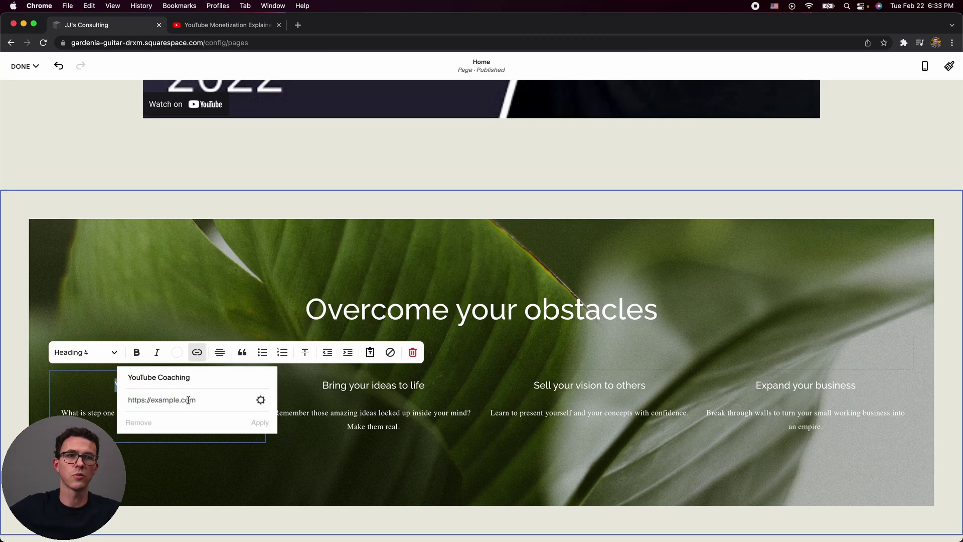
pyautogui.click(262, 400)
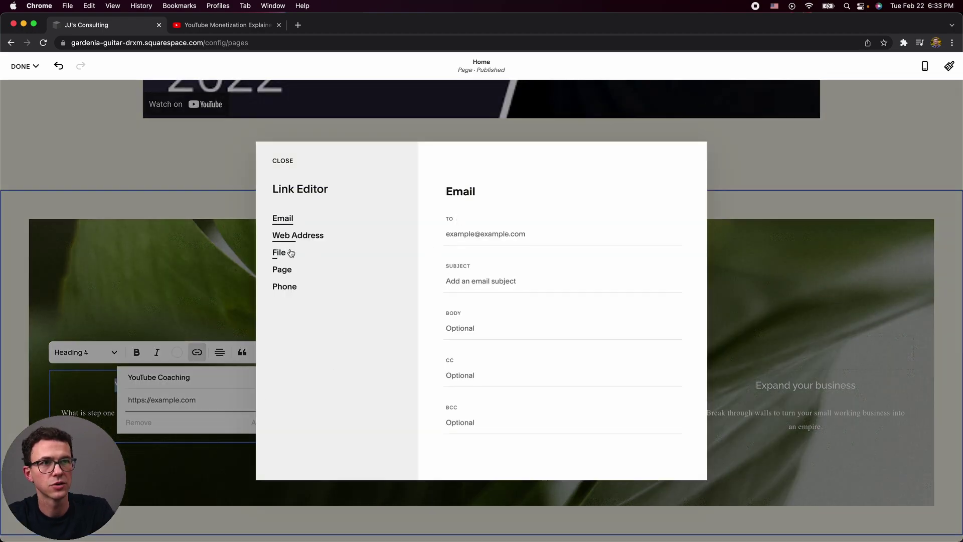
pyautogui.click(288, 274)
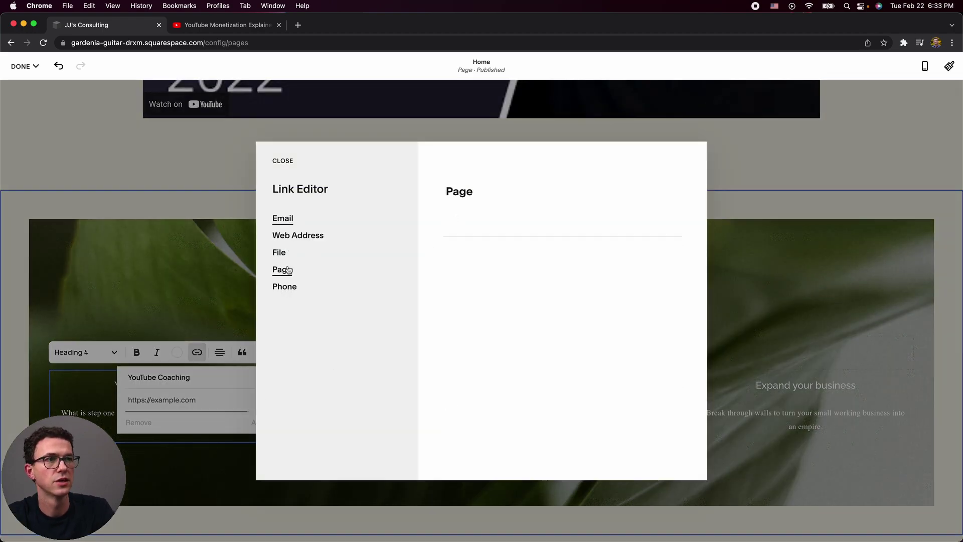
pyautogui.click(474, 239)
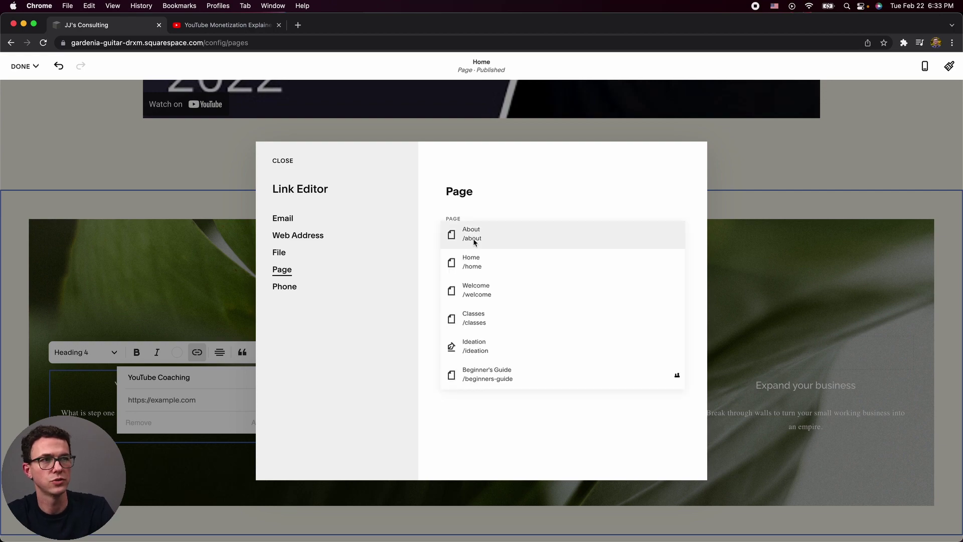
pyautogui.click(474, 319)
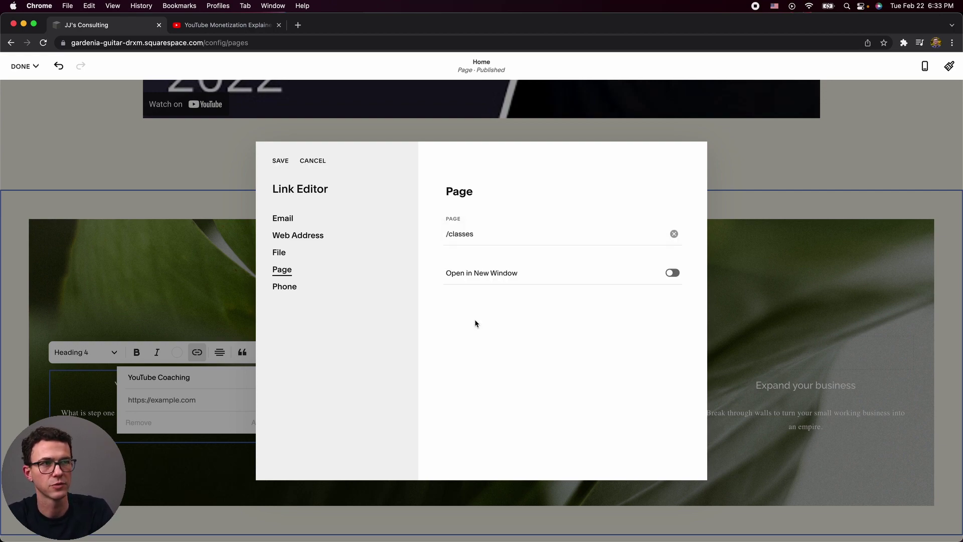
pyautogui.click(279, 160)
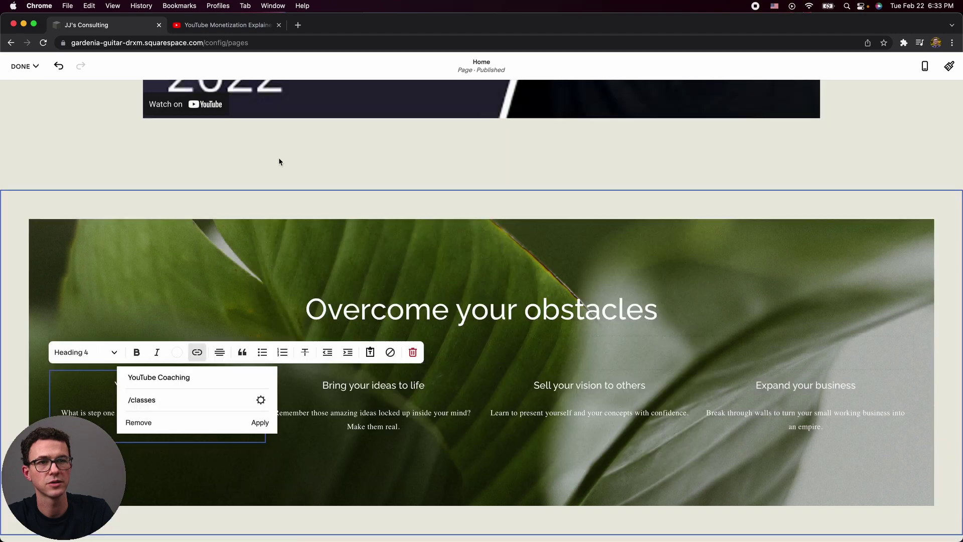
pyautogui.click(258, 423)
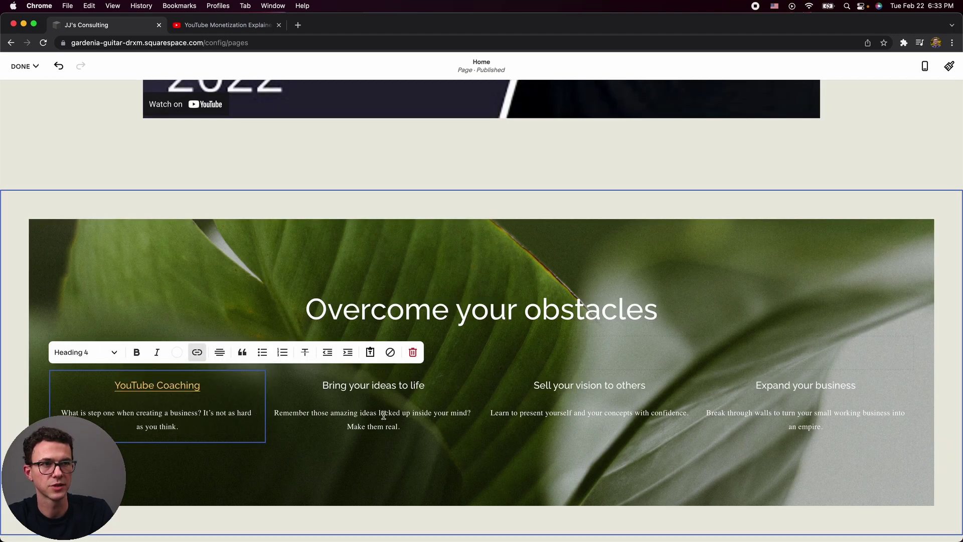
pyautogui.click(456, 442)
# Remove the 'We're here to help you thrive' and 'Choose your starting point' sections.
pyautogui.scroll(-1, 811, 447)
pyautogui.scroll(-5, 351, 226)
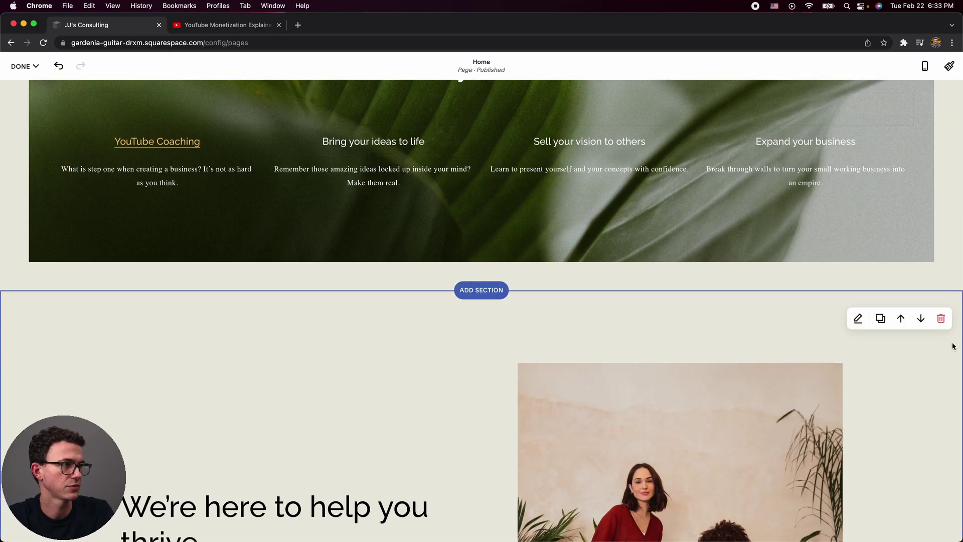
pyautogui.click(943, 320)
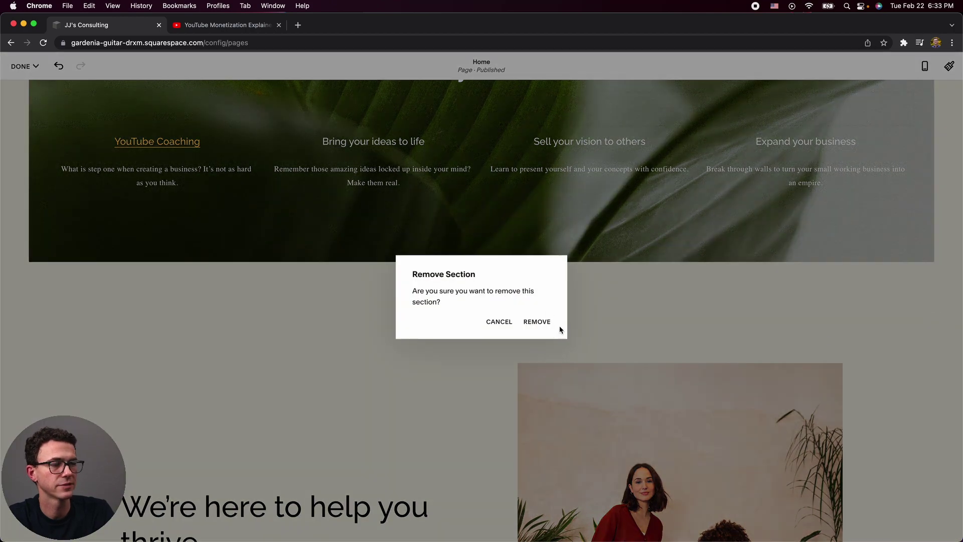
pyautogui.click(538, 324)
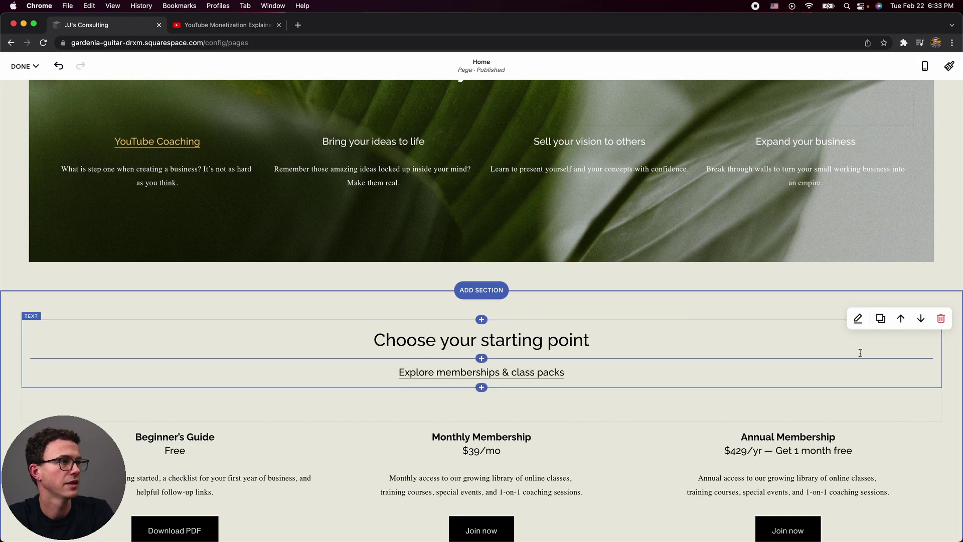
pyautogui.click(941, 319)
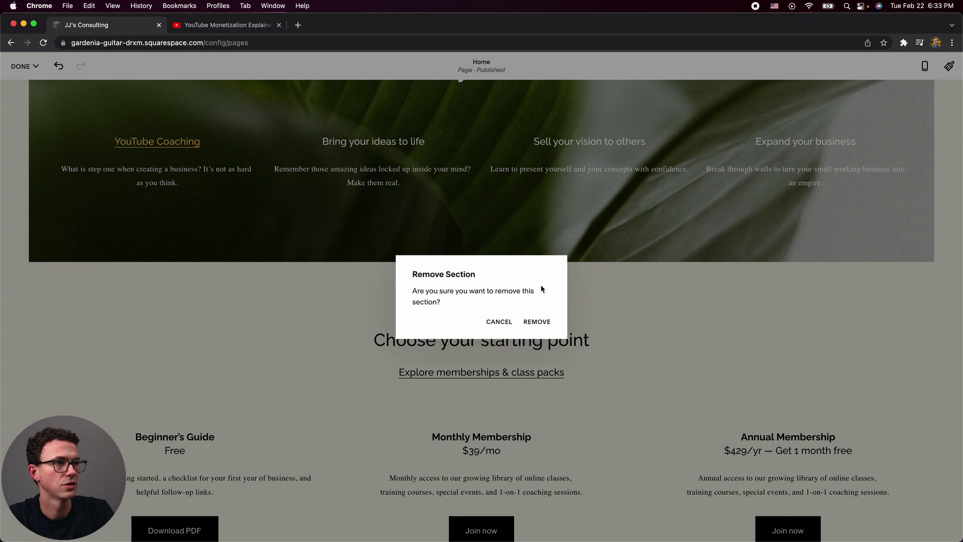
pyautogui.click(538, 322)
# Open the Background settings of the 'Get unlimited access' member section.
pyautogui.scroll(-4, 609, 379)
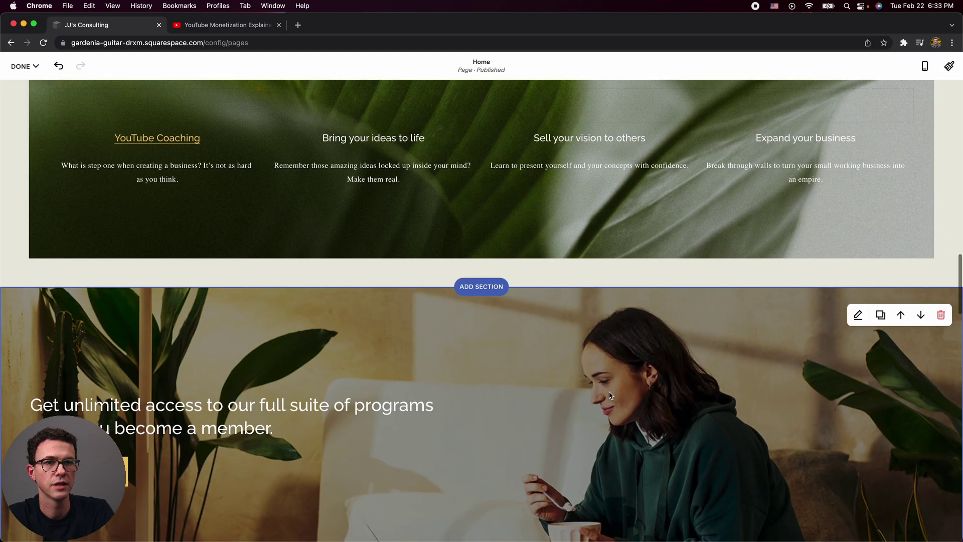
pyautogui.click(858, 135)
pyautogui.click(857, 158)
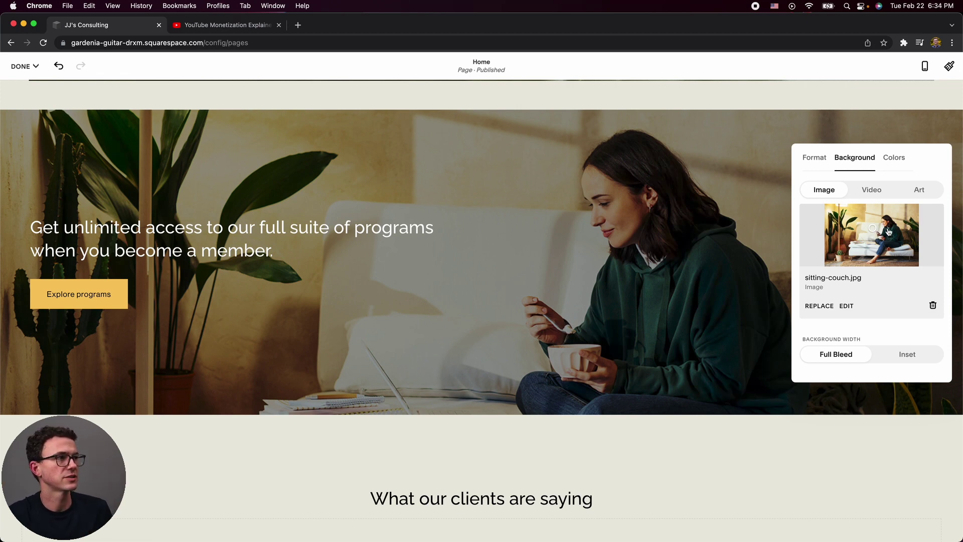
pyautogui.click(925, 66)
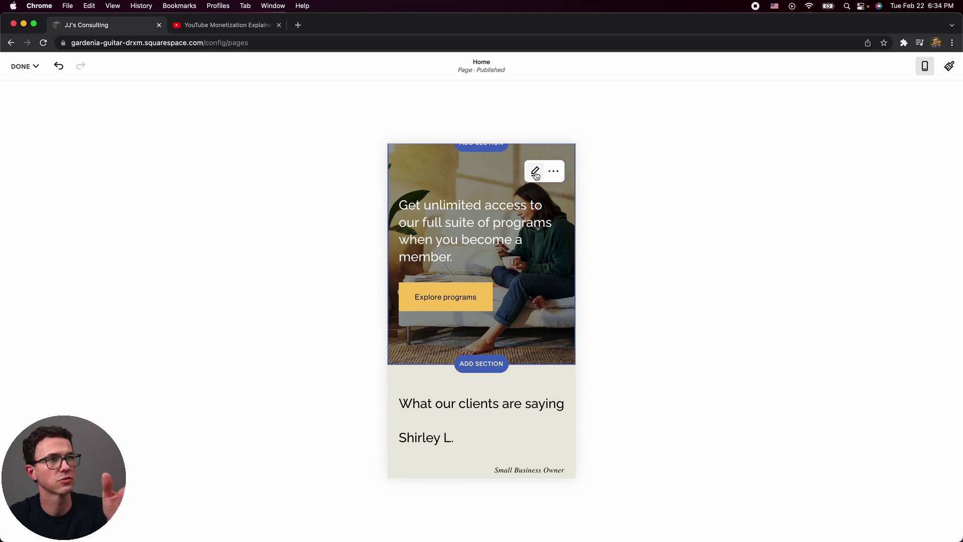
pyautogui.click(925, 66)
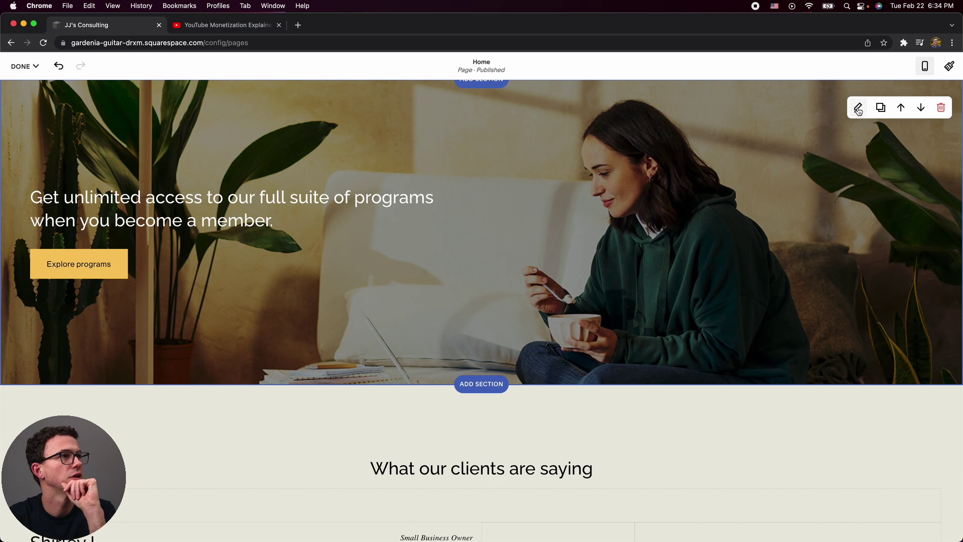
pyautogui.click(858, 109)
pyautogui.click(858, 129)
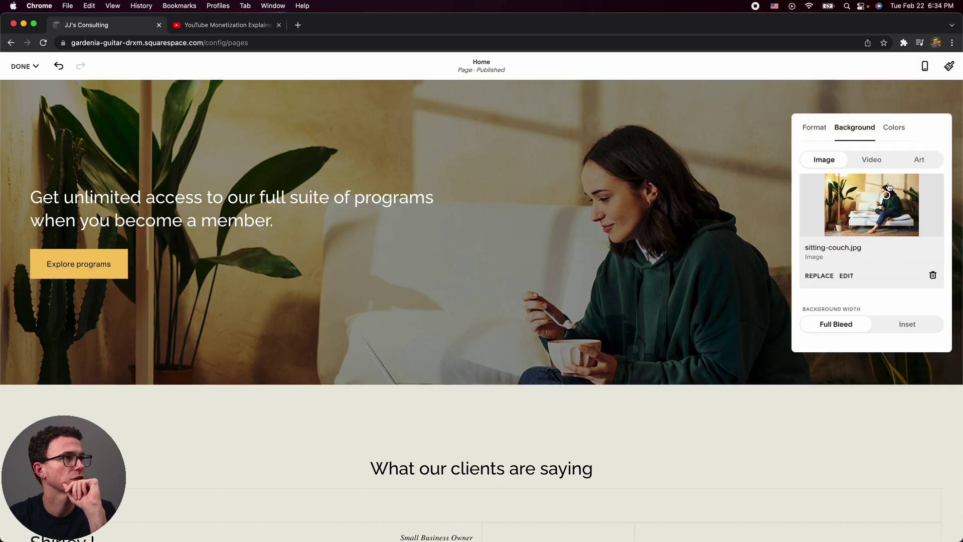
pyautogui.click(925, 66)
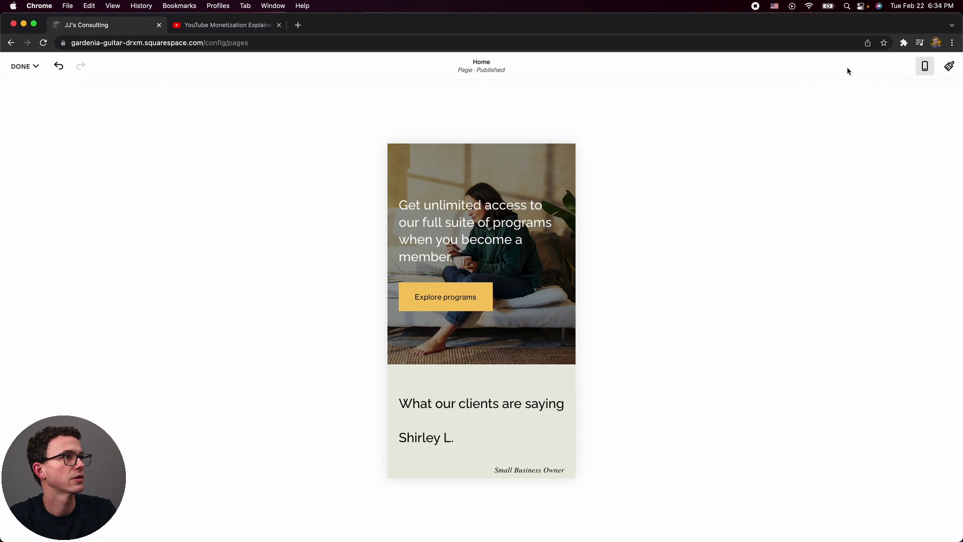
pyautogui.click(924, 65)
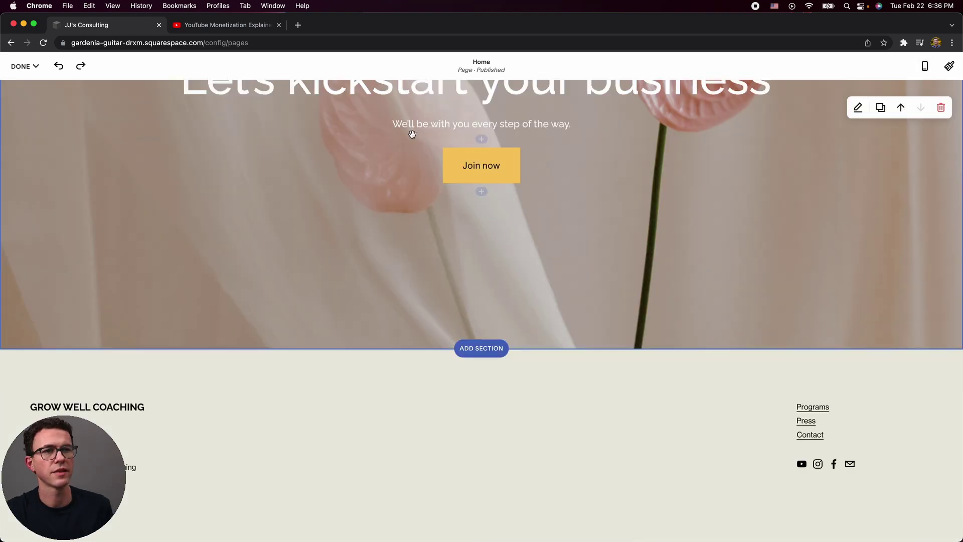
# Enter footer editing and reposition the links text block, browsing blocks without adding any.
pyautogui.moveTo(468, 394)
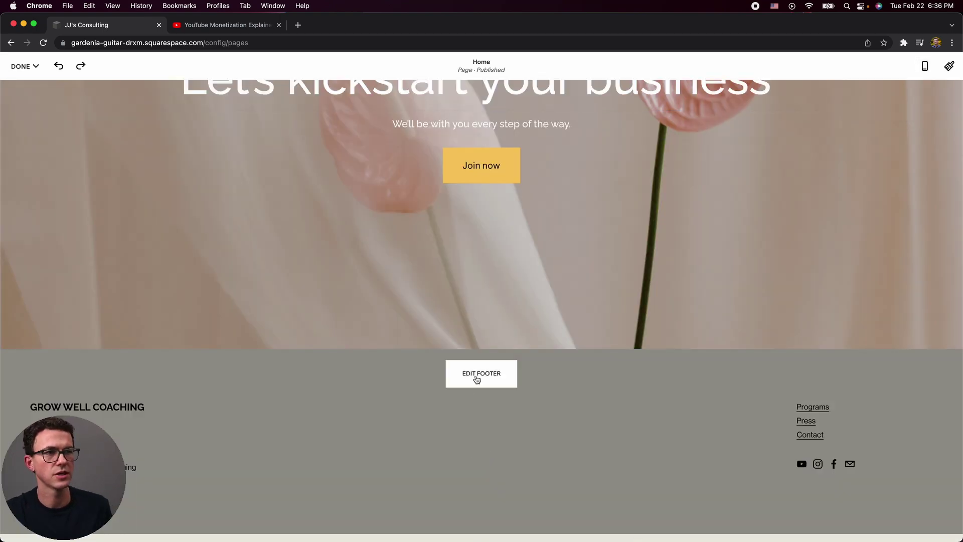
pyautogui.click(476, 375)
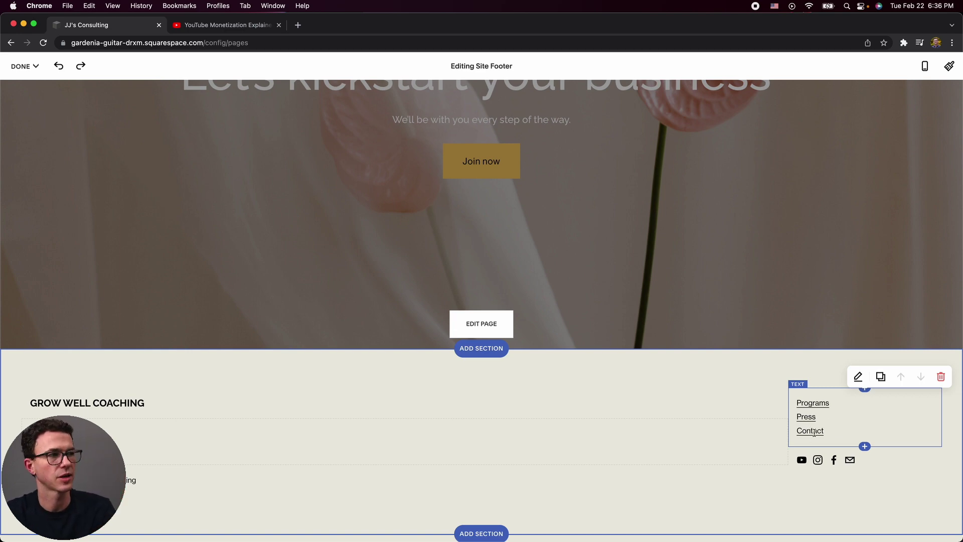
pyautogui.moveTo(810, 421); pyautogui.dragTo(799, 448)
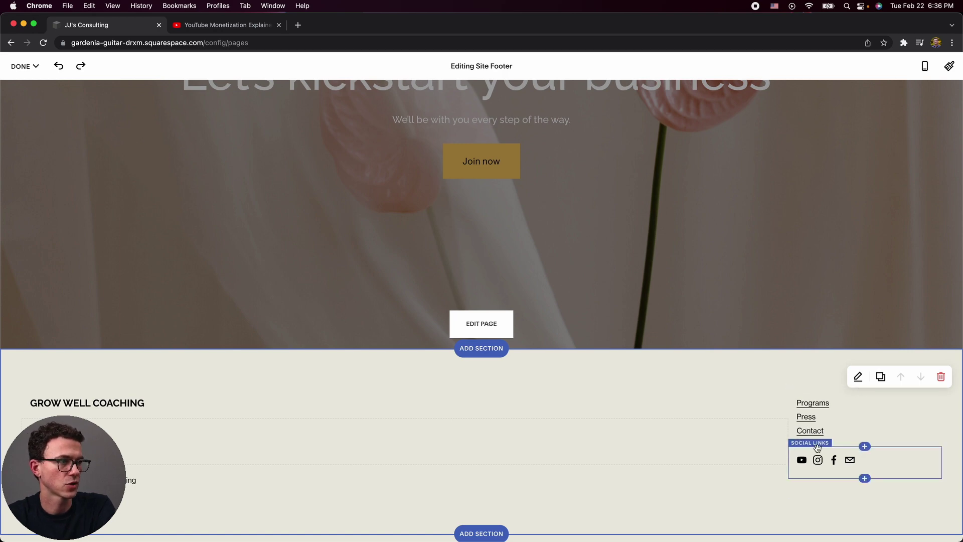
pyautogui.click(865, 446)
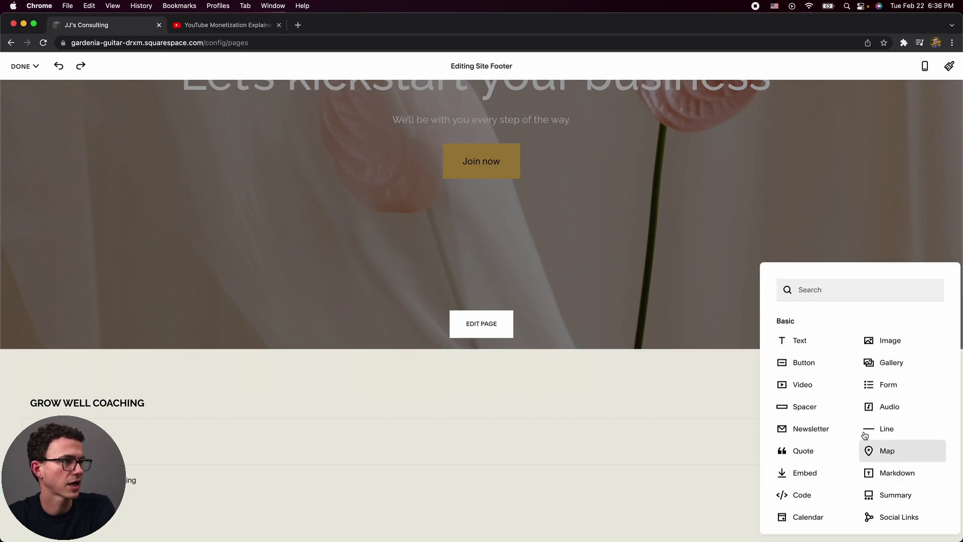
pyautogui.scroll(-3, 859, 409)
pyautogui.scroll(-5, 859, 408)
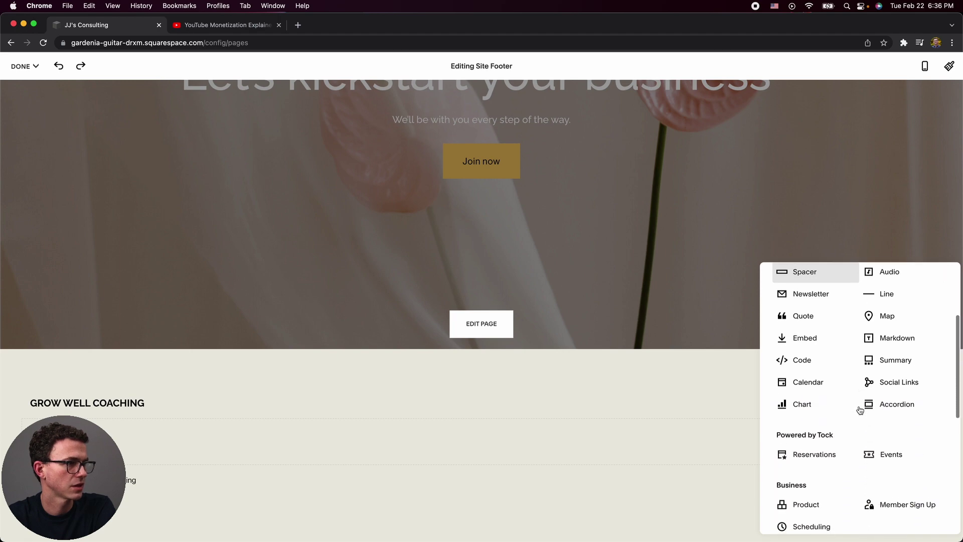
pyautogui.scroll(3, 883, 396)
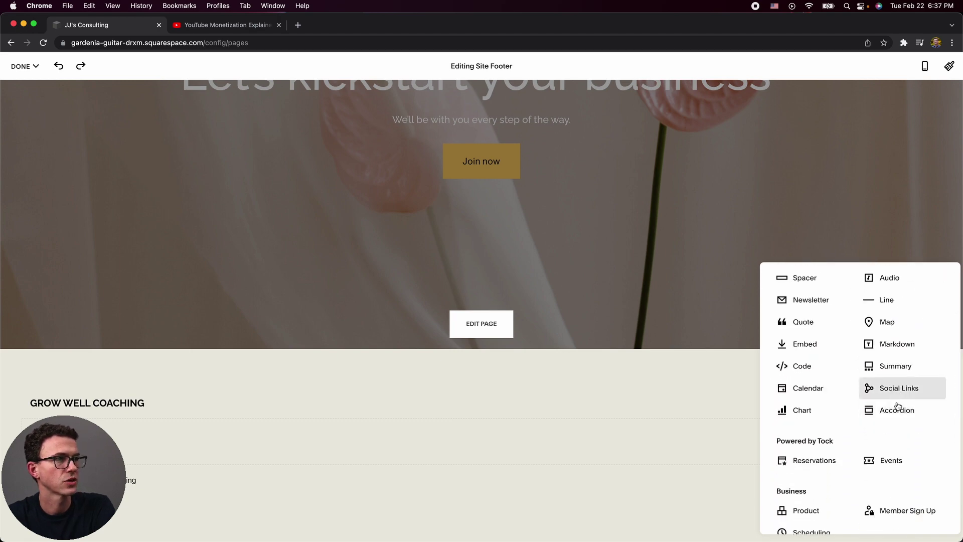
pyautogui.click(746, 367)
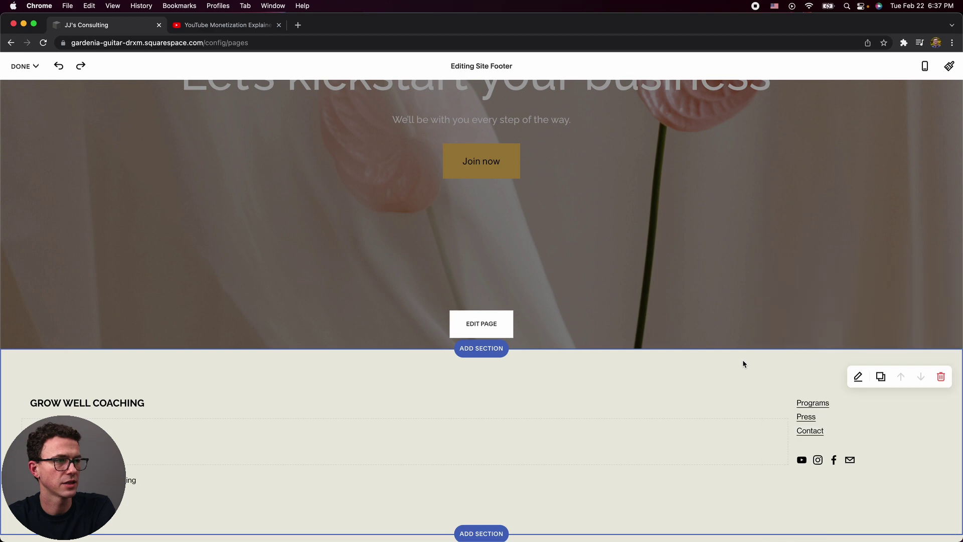
# Delete the Programs and Press links from the footer, leaving only Contact.
pyautogui.click(830, 421)
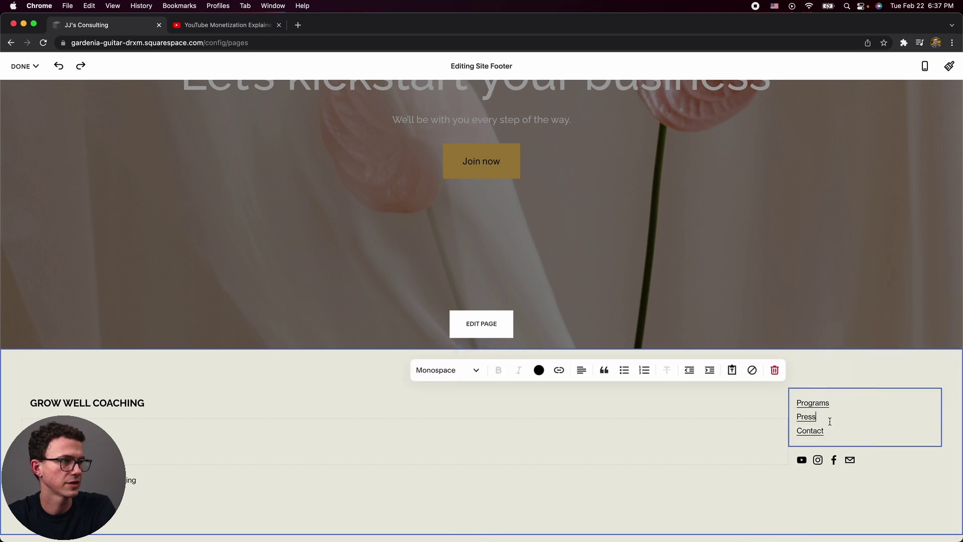
pyautogui.press('super+shift+Left')
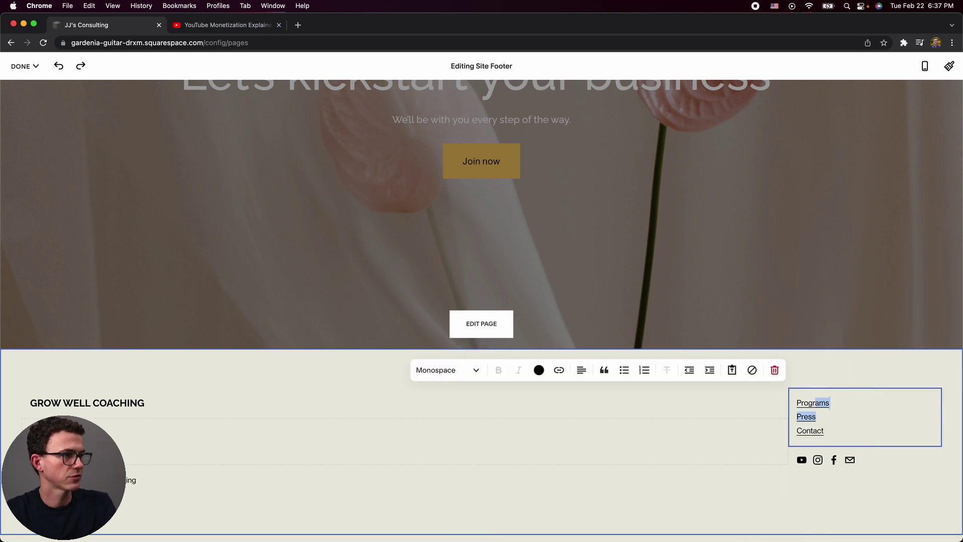
pyautogui.hotkey('shift', 'Up')
pyautogui.press('BackSpace')
pyautogui.press('BackSpace')
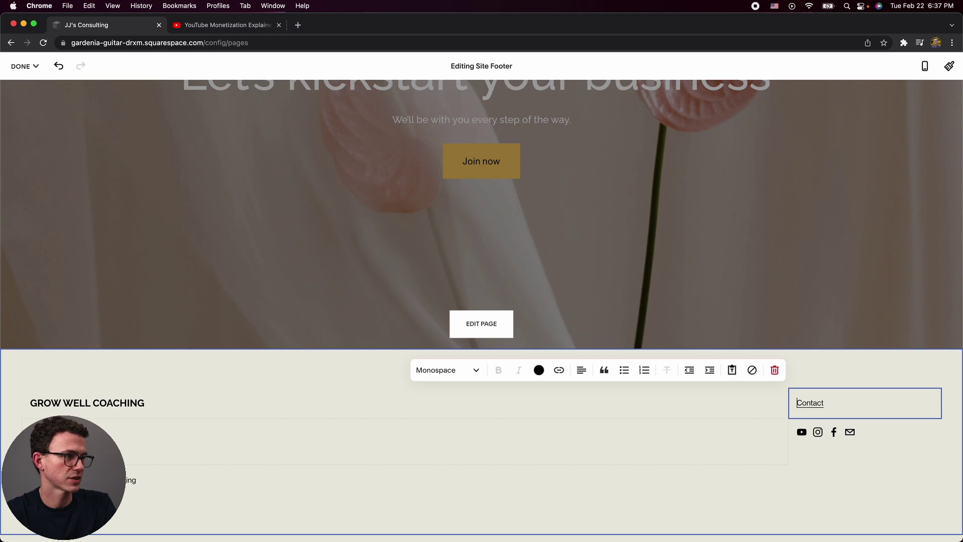
pyautogui.click(173, 386)
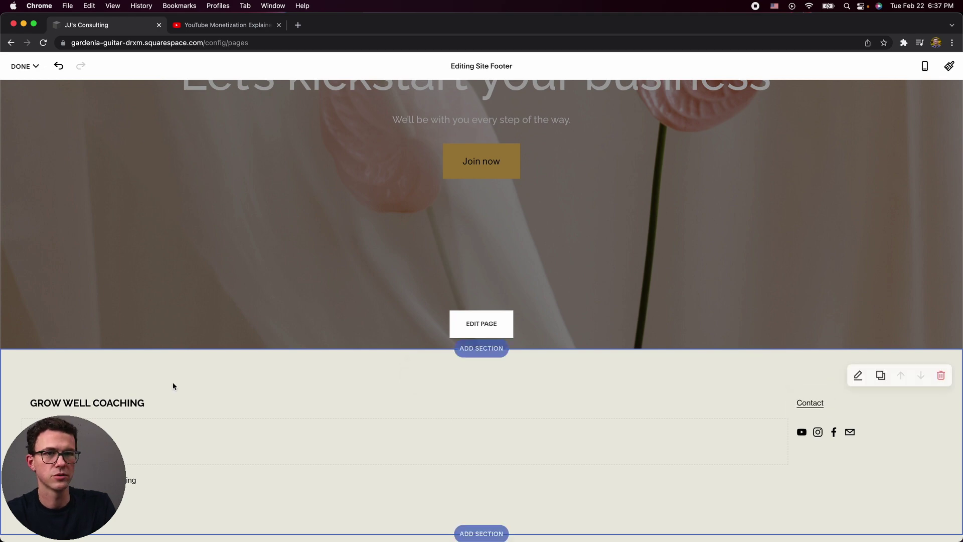
# Replace the GROW WELL COACHING footer heading with 'JJ's Consulting' and colour it dark red.
pyautogui.click(153, 400)
pyautogui.tripleClick(153, 400)
pyautogui.write("JJ's Consulting")
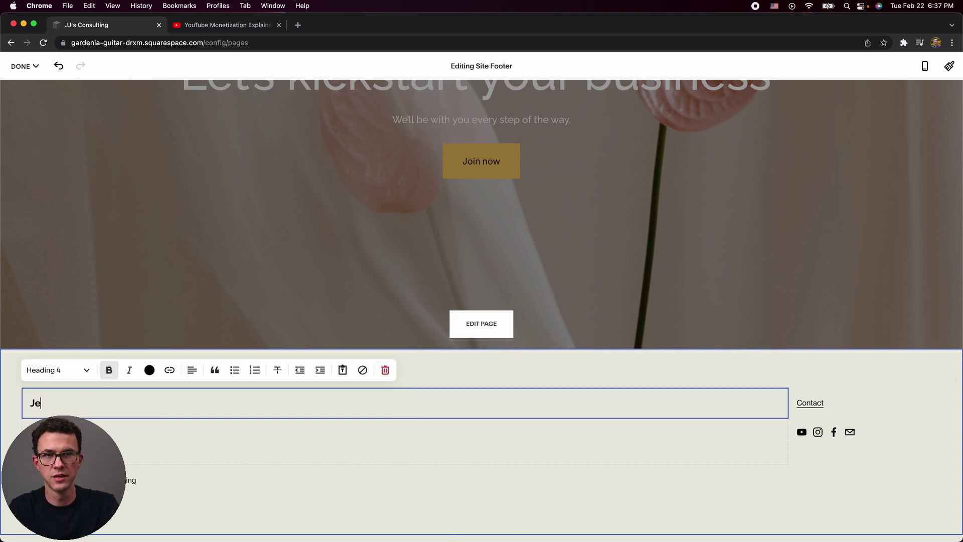
pyautogui.press('super+shift+Left')
pyautogui.click(149, 369)
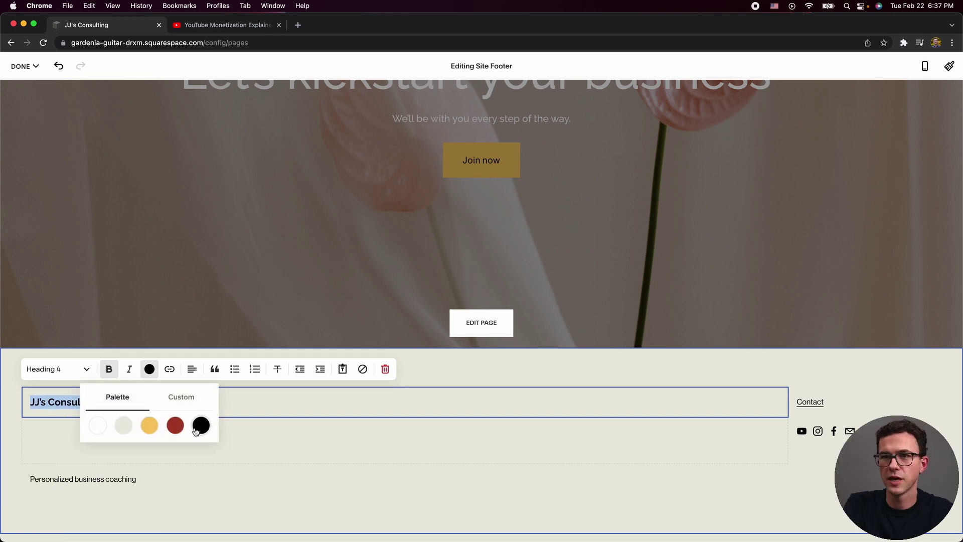
pyautogui.click(186, 398)
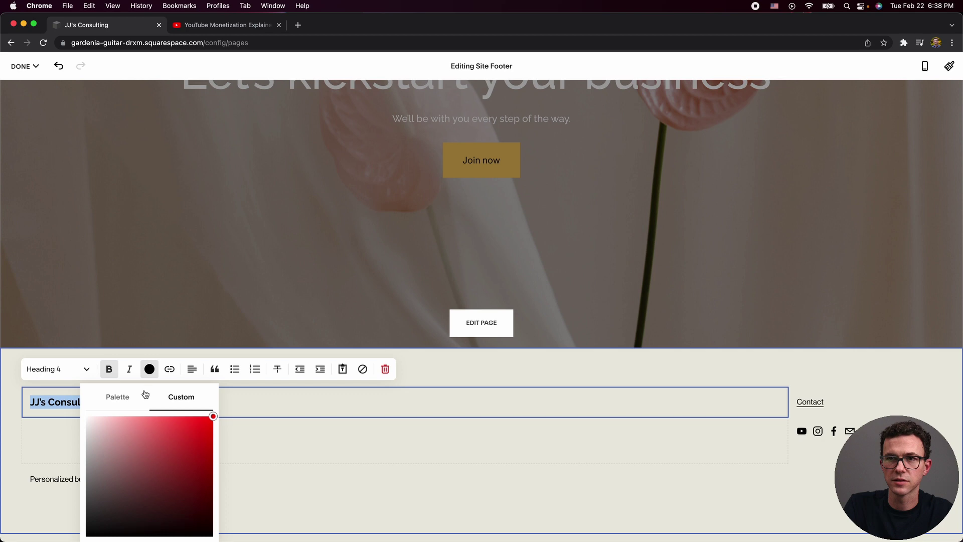
pyautogui.click(169, 460)
# Change the JJ's Consulting heading colour to a bright magenta.
pyautogui.click(99, 414)
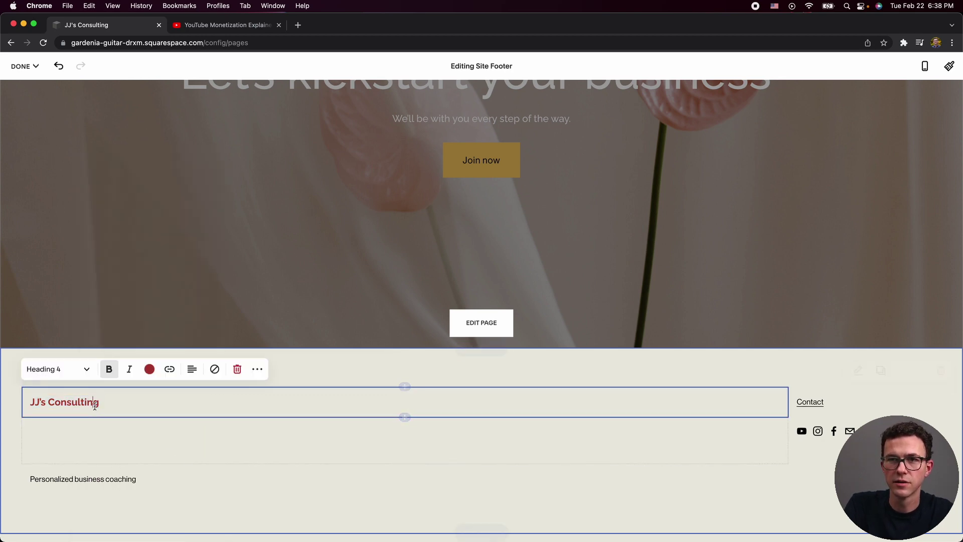
pyautogui.click(151, 371)
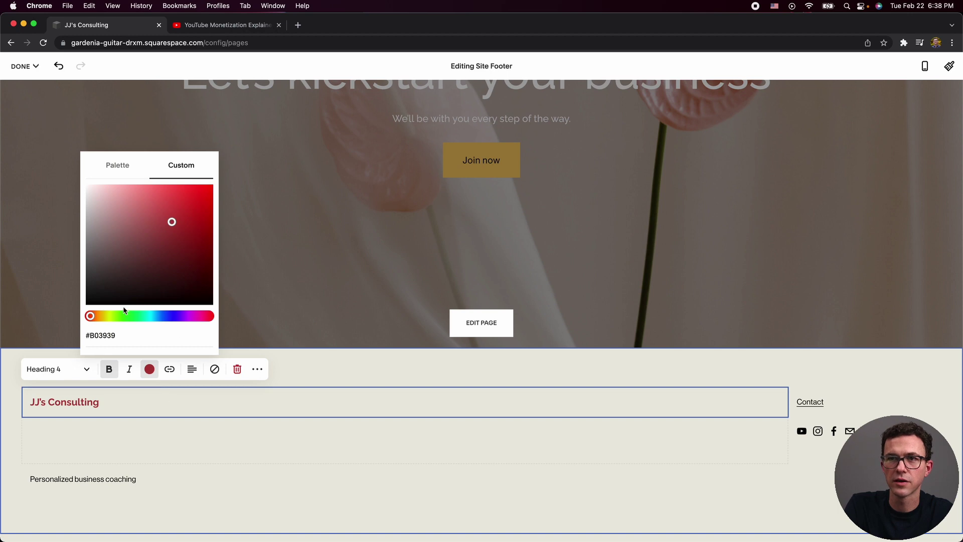
pyautogui.moveTo(93, 316); pyautogui.dragTo(97, 316)
pyautogui.moveTo(200, 317); pyautogui.dragTo(198, 316)
pyautogui.moveTo(174, 225); pyautogui.dragTo(206, 195)
pyautogui.click(248, 211)
pyautogui.click(248, 211)
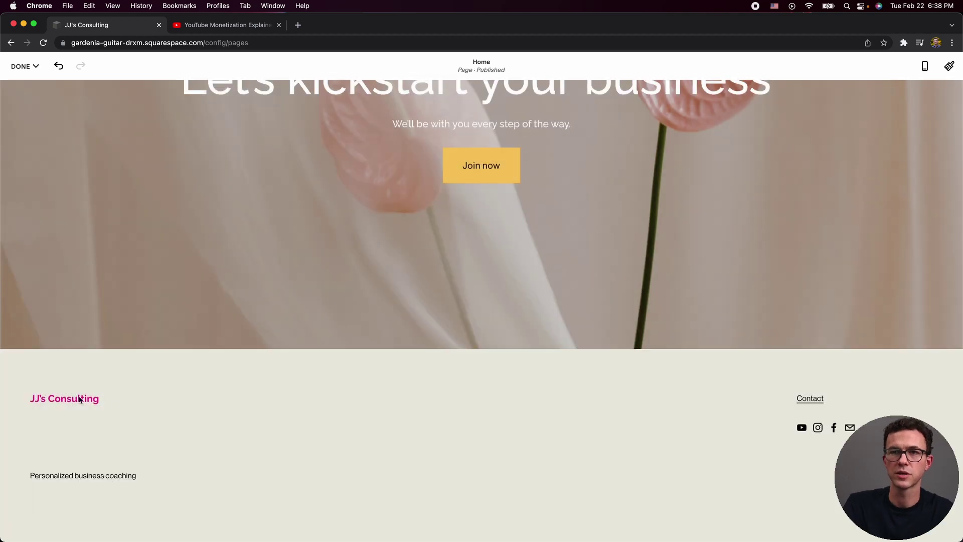
# Set the footer tagline to 'Sign up for an initial free one-on-one session'.
pyautogui.click(116, 470)
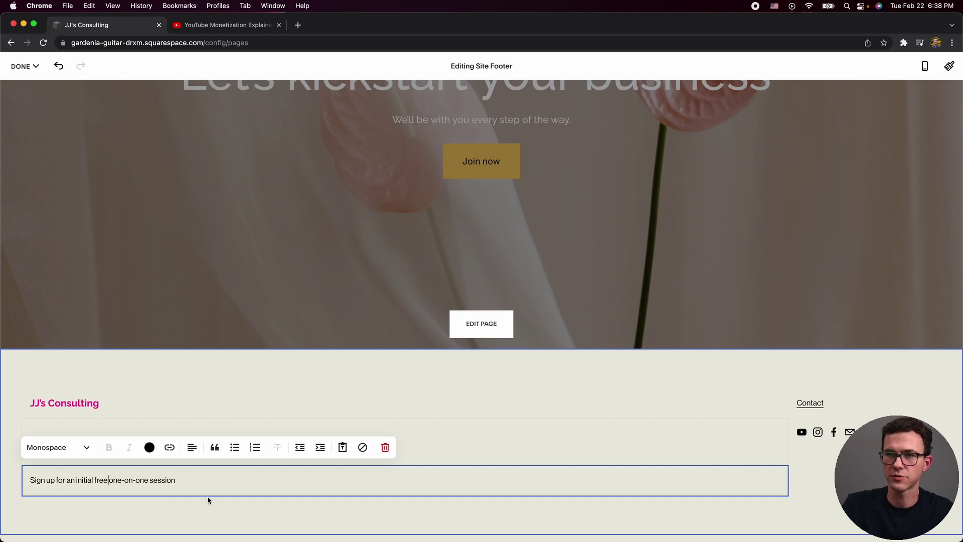
pyautogui.click(357, 402)
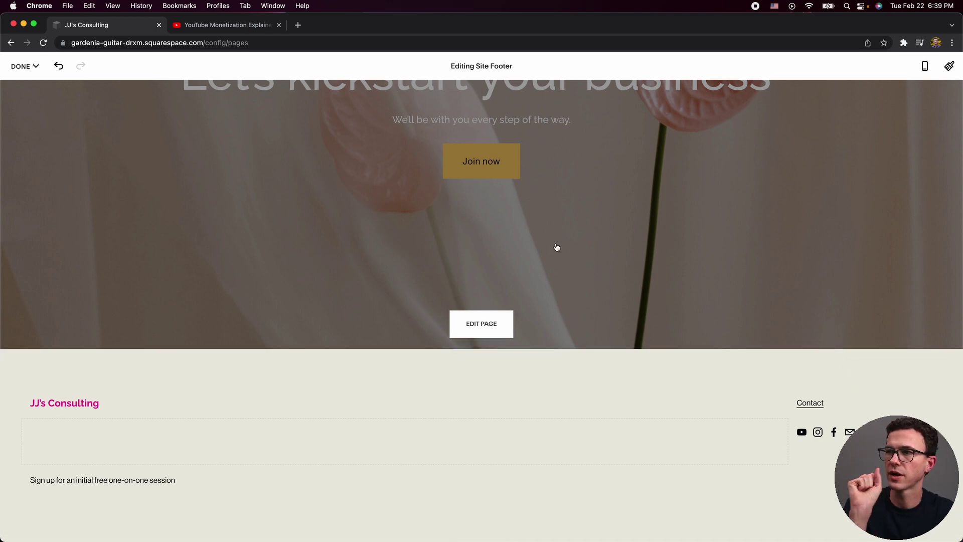
pyautogui.scroll(20, 618, 357)
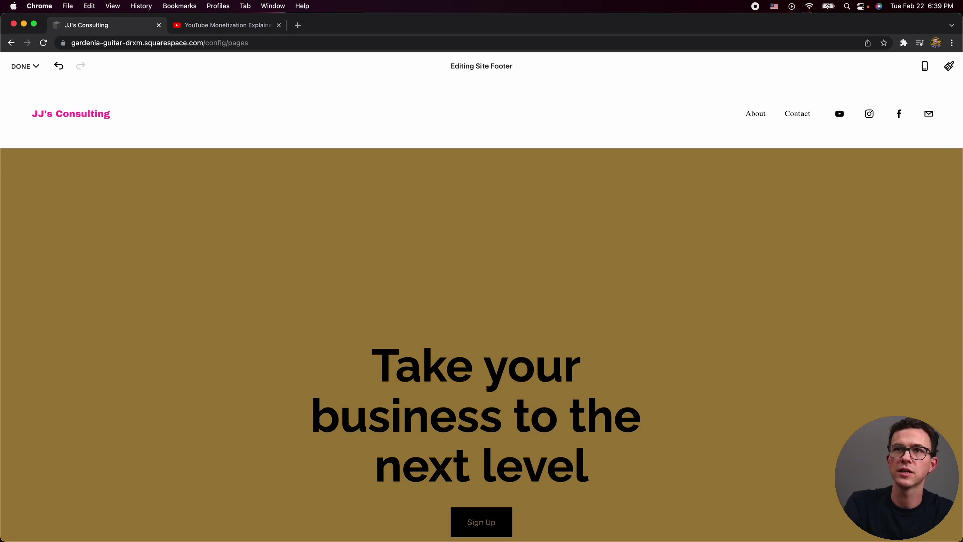
pyautogui.moveTo(22, 65)
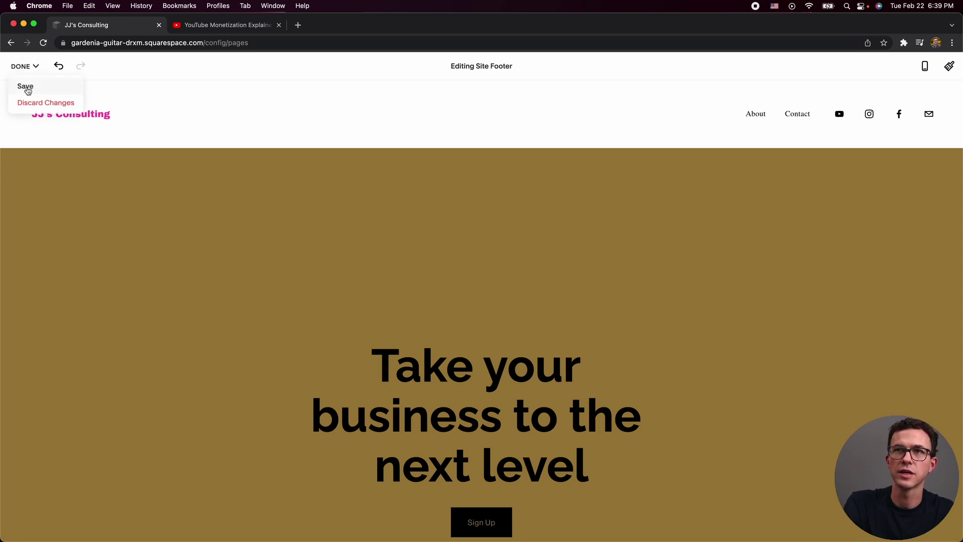
# Save the footer, then add a Services 5 layout page to Main Navigation, keeping its name.
pyautogui.click(30, 87)
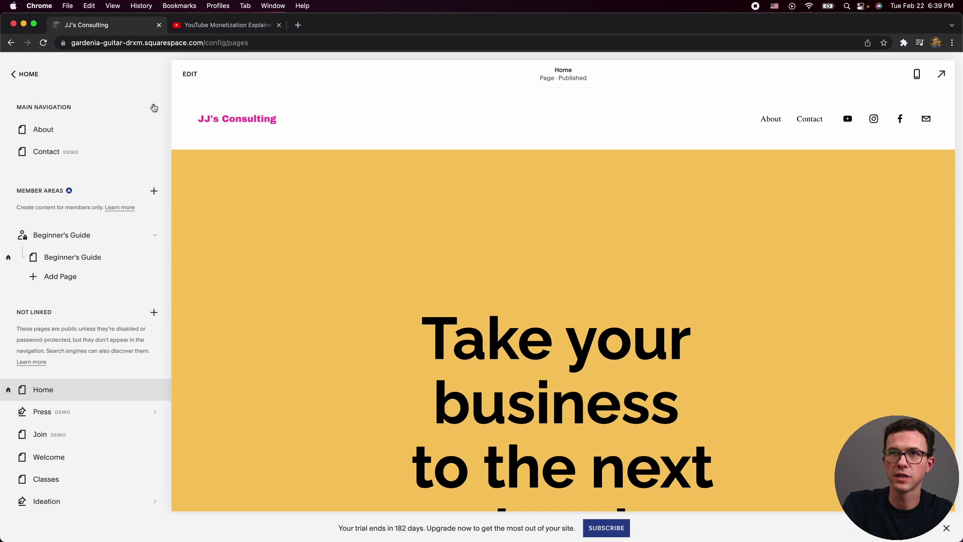
pyautogui.click(154, 108)
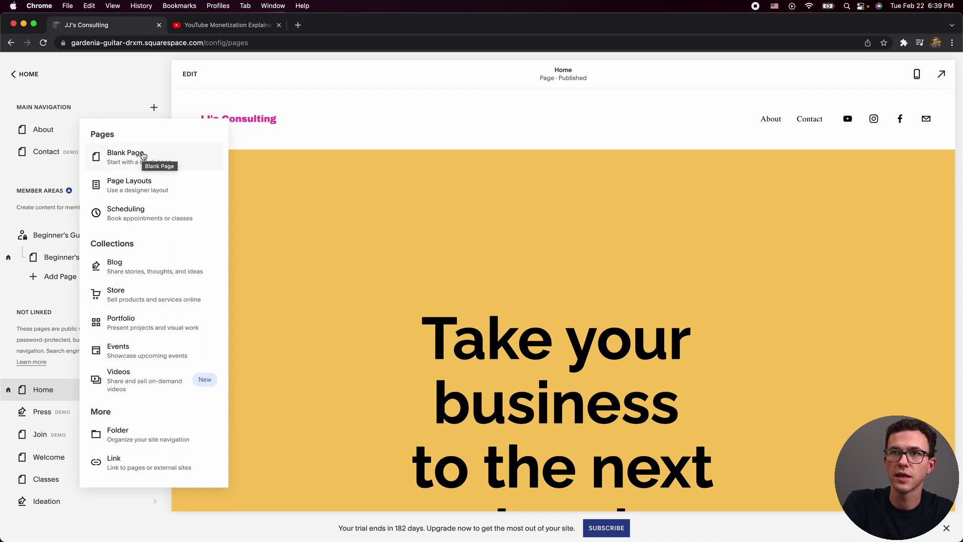
pyautogui.click(136, 186)
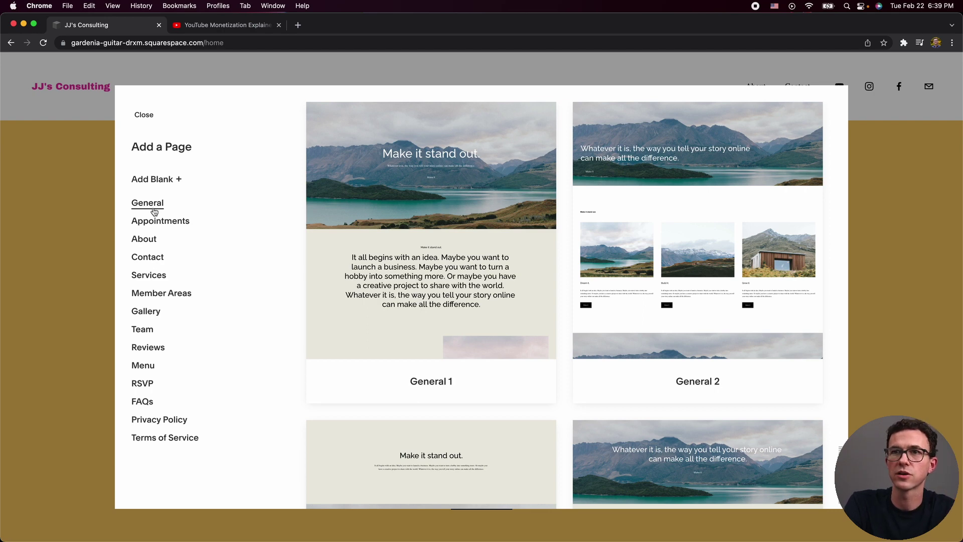
pyautogui.click(148, 275)
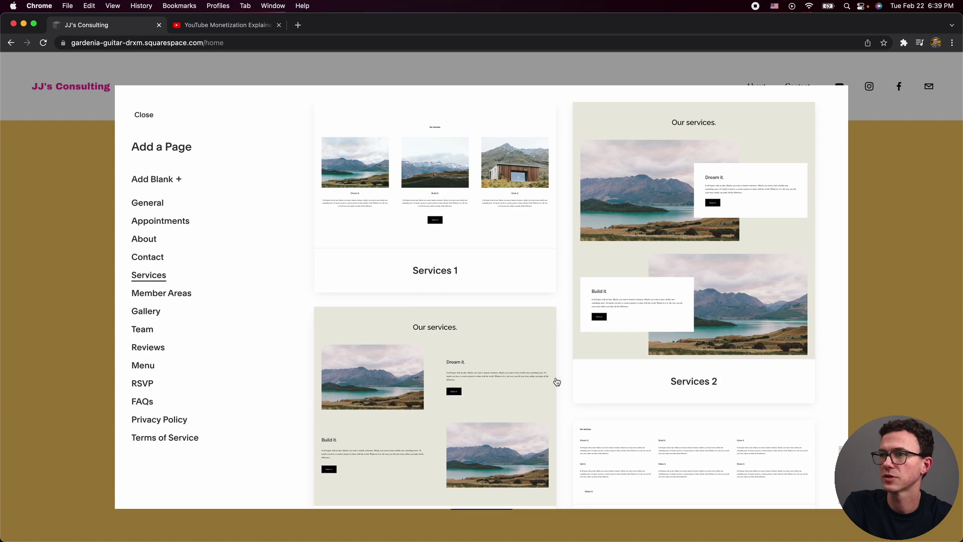
pyautogui.scroll(-5, 555, 381)
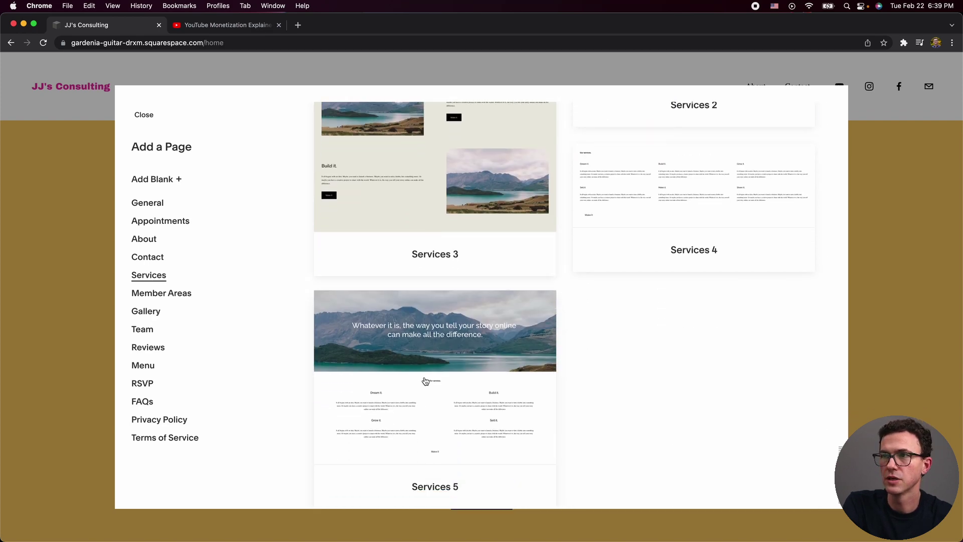
pyautogui.click(426, 381)
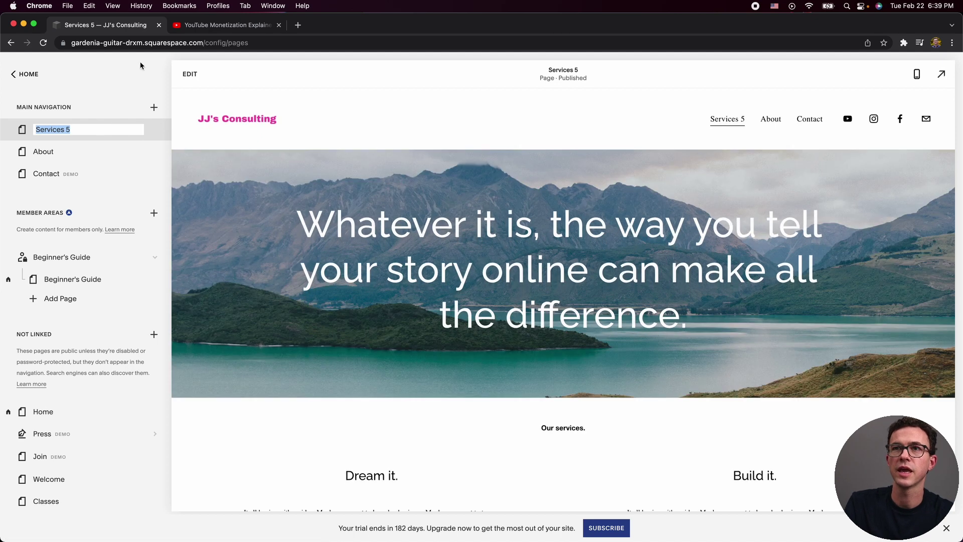
pyautogui.press('Return')
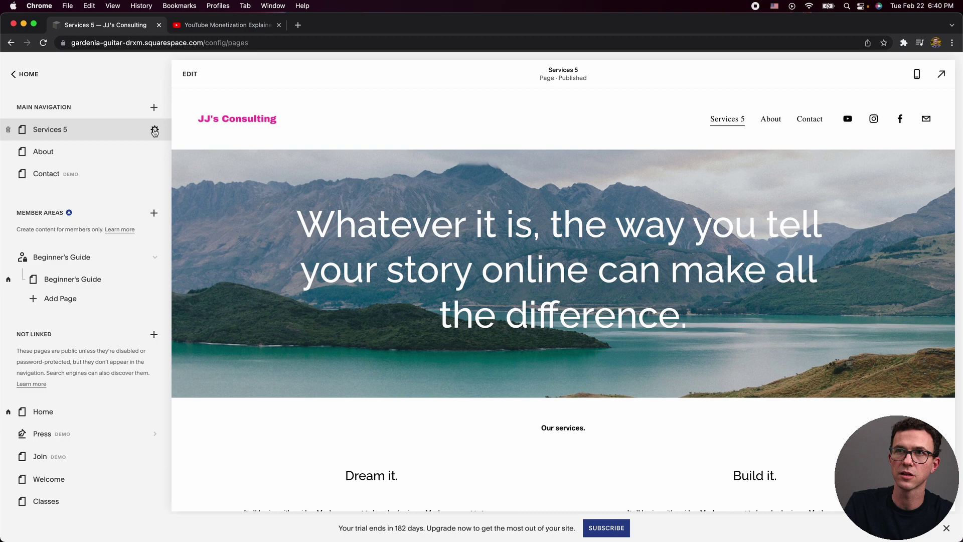
# Set the new page's title and navigation title to 'Our Services' and slug to /services.
pyautogui.click(154, 132)
pyautogui.click(499, 219)
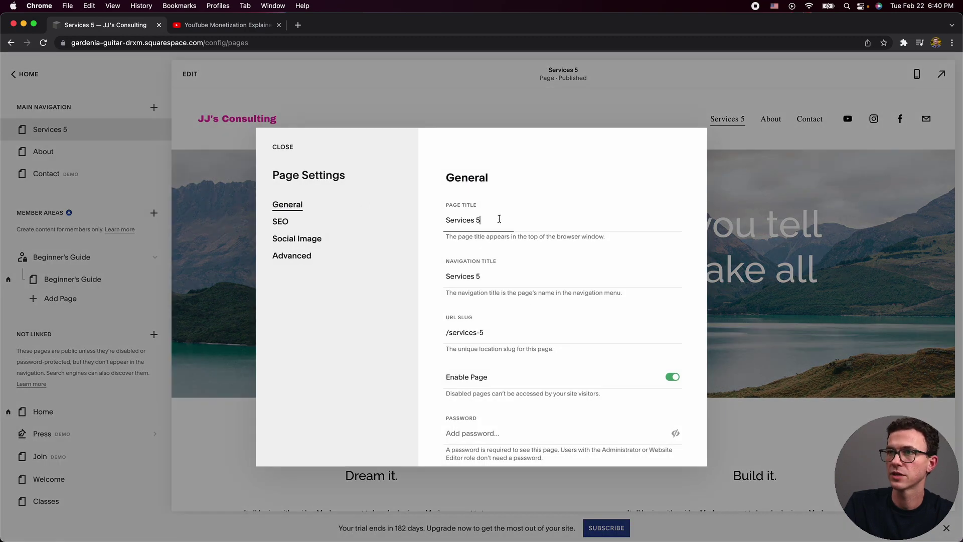
pyautogui.press('BackSpace')
pyautogui.write('ou')
pyautogui.press('BackSpace')
pyautogui.press('BackSpace')
pyautogui.write('Our')
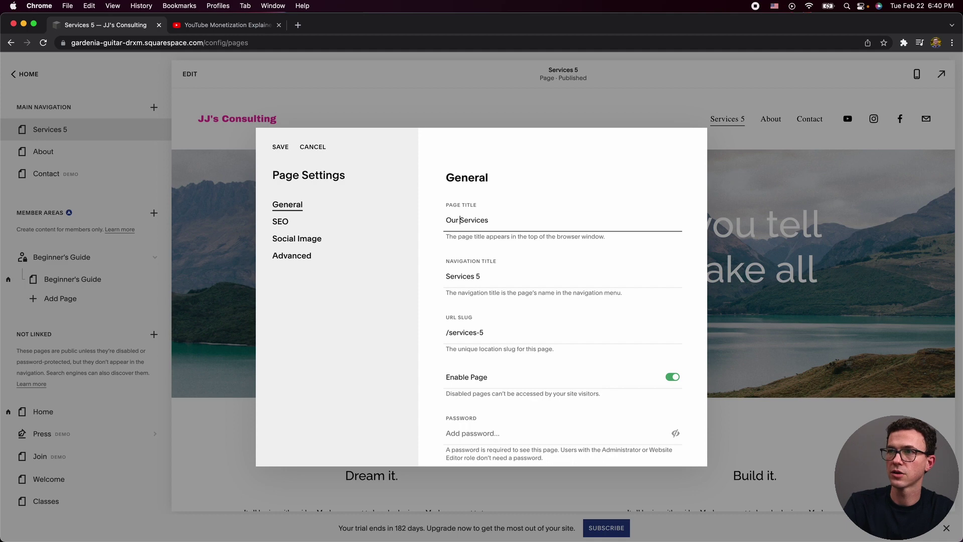
pyautogui.click(510, 271)
pyautogui.press('BackSpace')
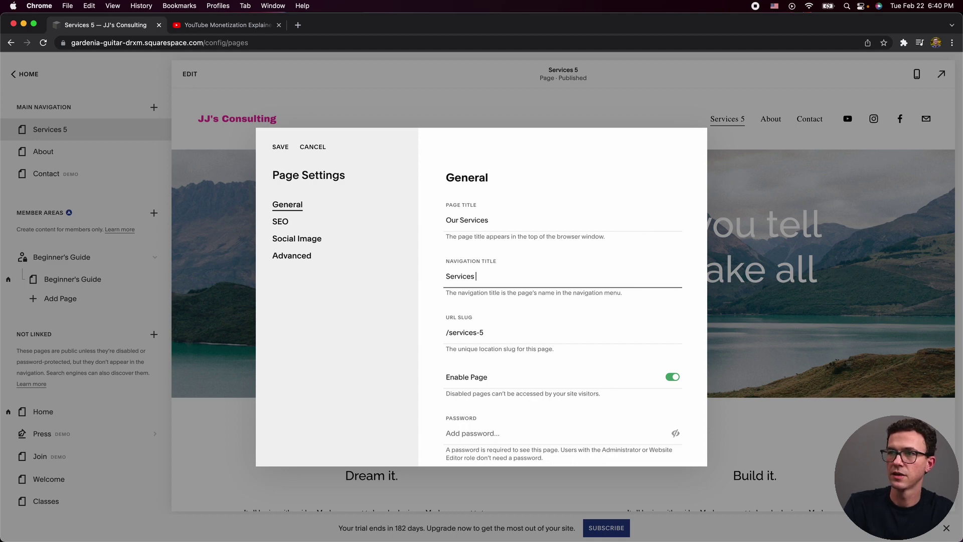
pyautogui.write('Our')
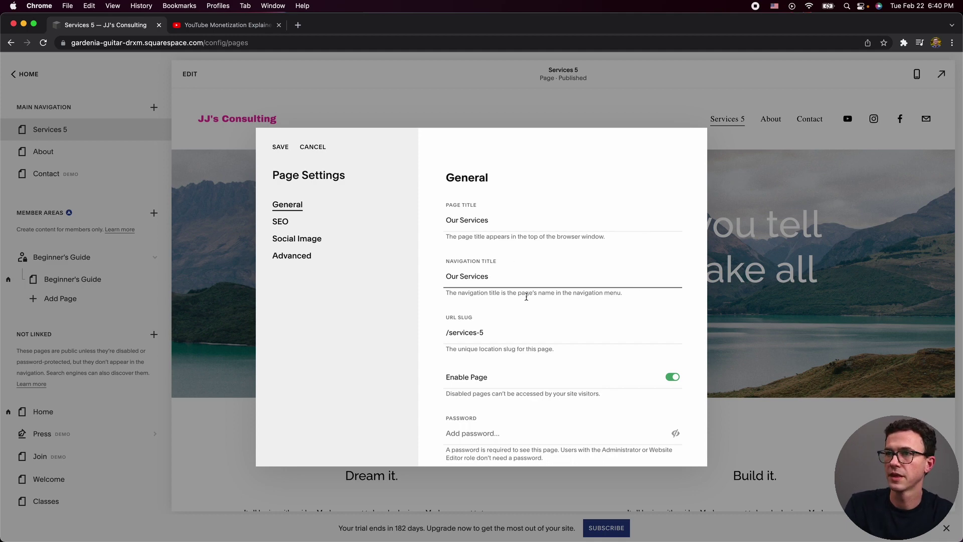
pyautogui.click(503, 341)
pyautogui.press('BackSpace')
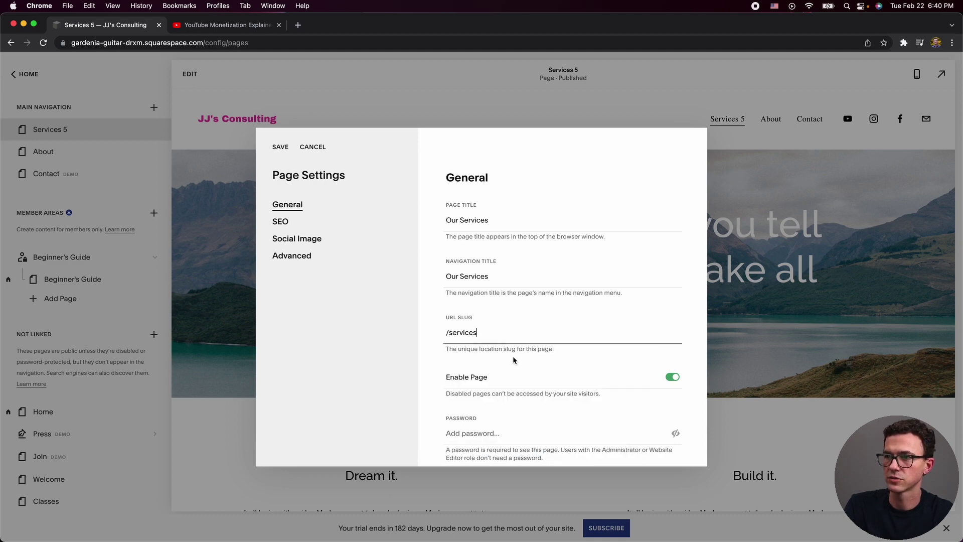
pyautogui.scroll(-4, 535, 366)
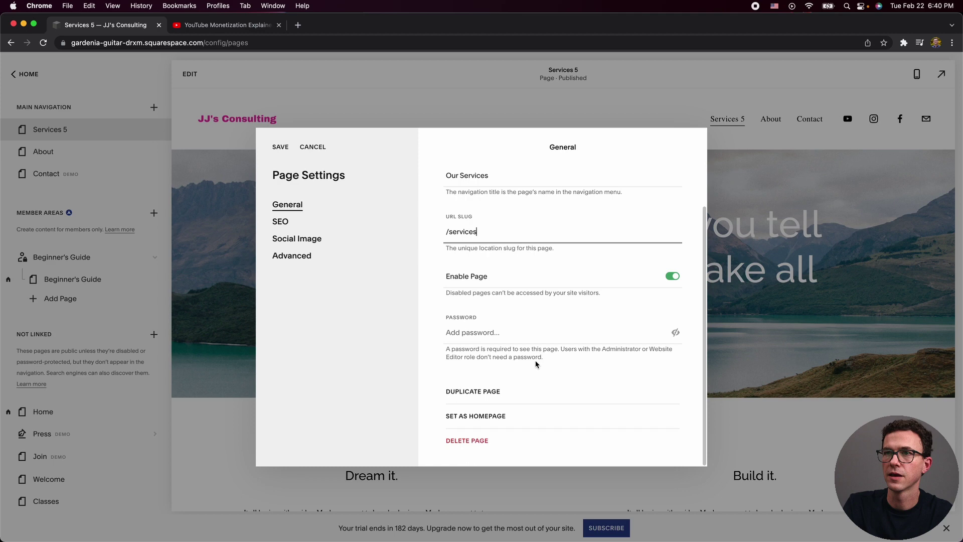
pyautogui.scroll(3, 536, 366)
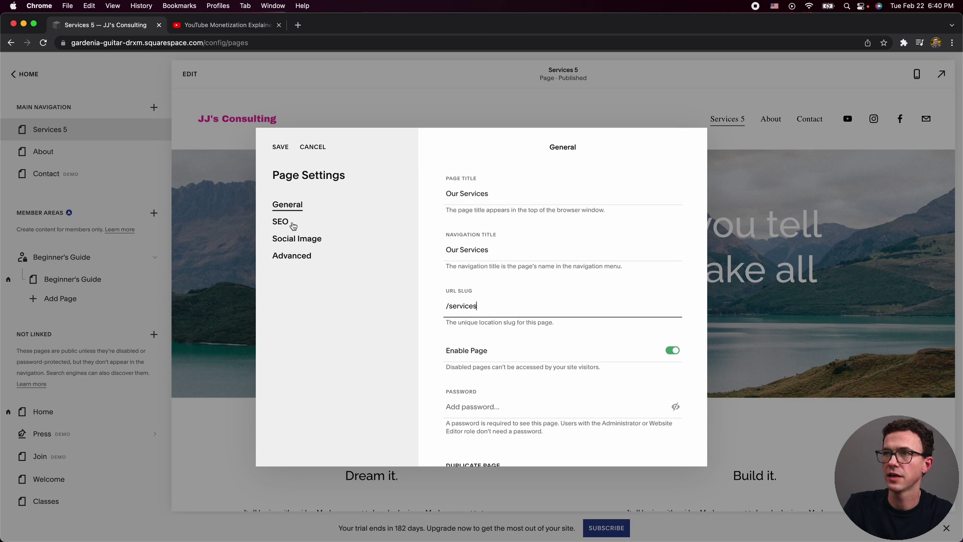
# Give the page SEO title 'Our Consulting Services' and description 'We have amazing services!', then save.
pyautogui.click(289, 224)
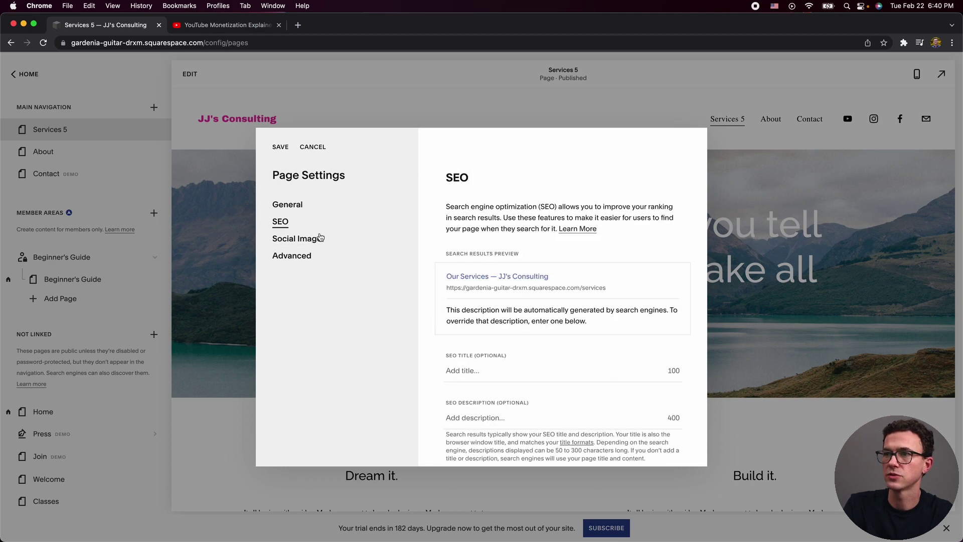
pyautogui.click(507, 376)
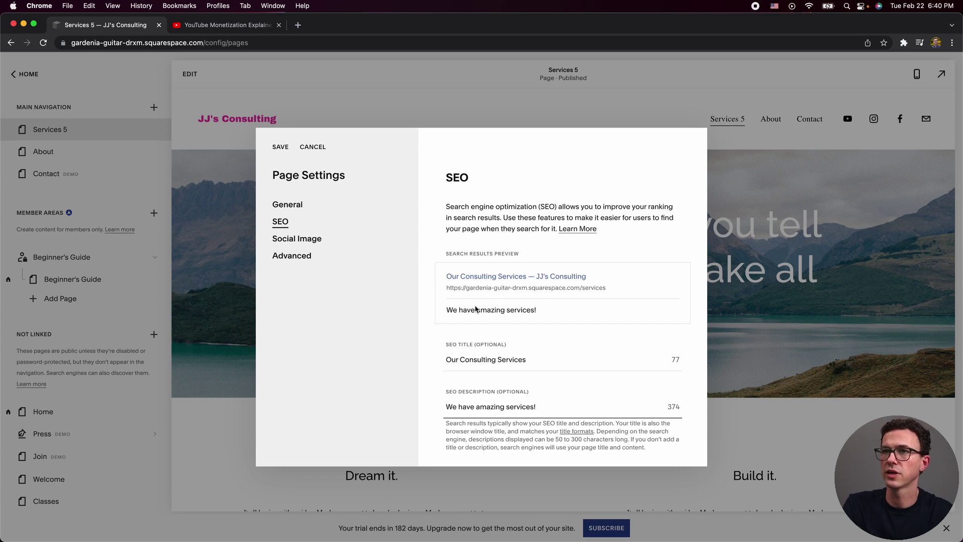
pyautogui.click(295, 247)
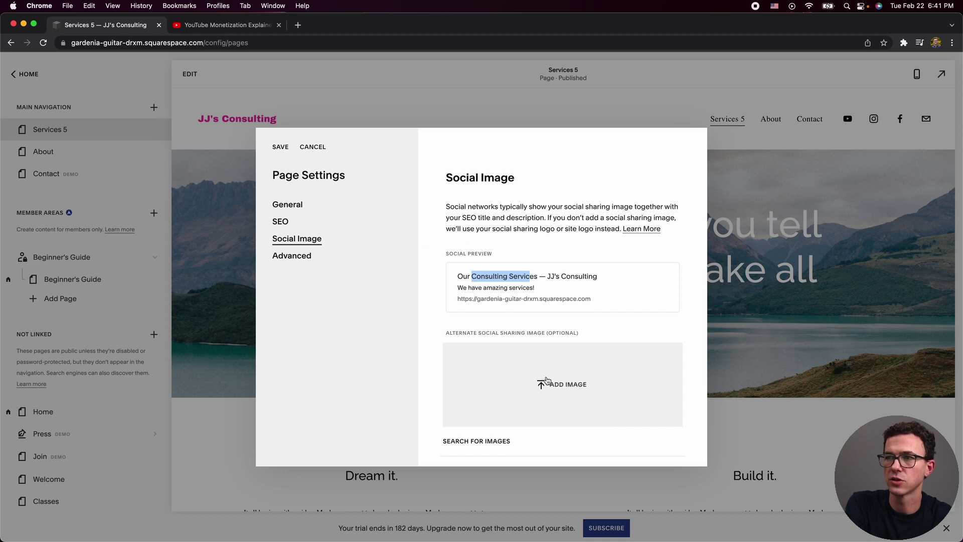
pyautogui.click(288, 254)
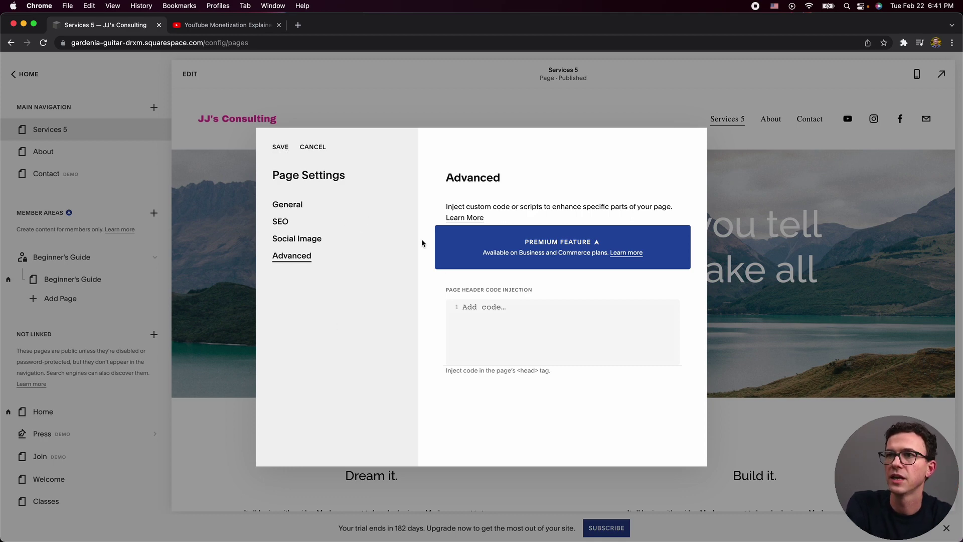
pyautogui.click(287, 205)
pyautogui.click(281, 146)
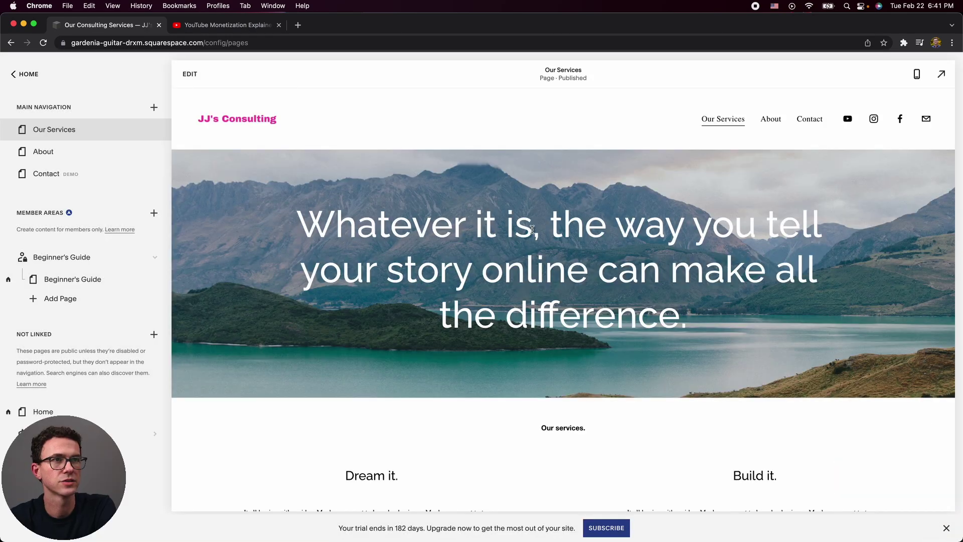
# Rename the 'Dream it.' service item to 'YouTube Coaching'.
pyautogui.doubleClick(533, 267)
pyautogui.scroll(-3, 501, 458)
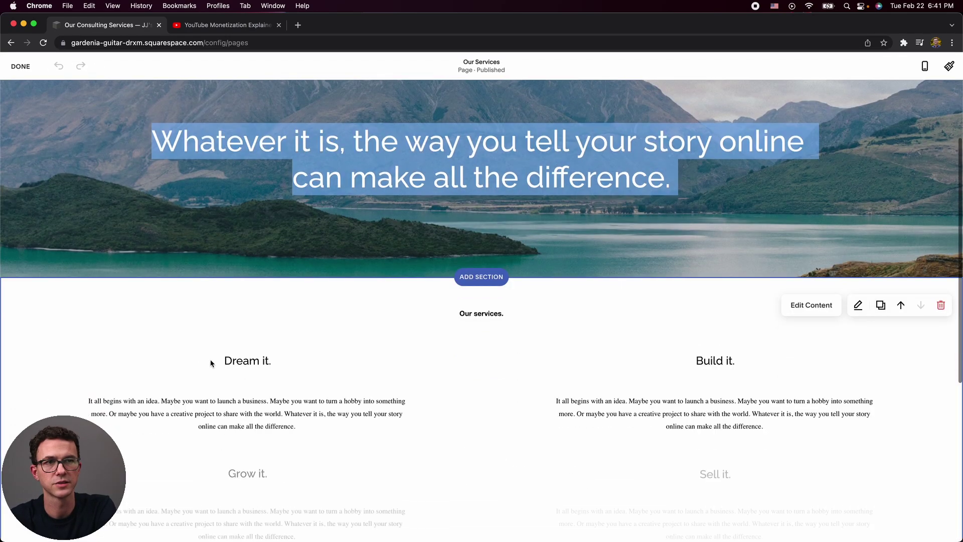
pyautogui.click(810, 303)
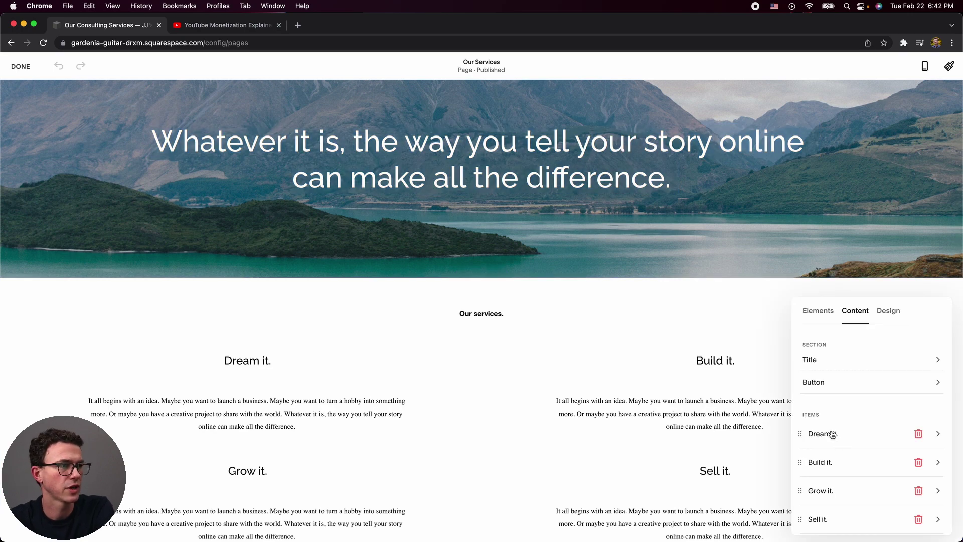
pyautogui.click(832, 434)
pyautogui.tripleClick(839, 369)
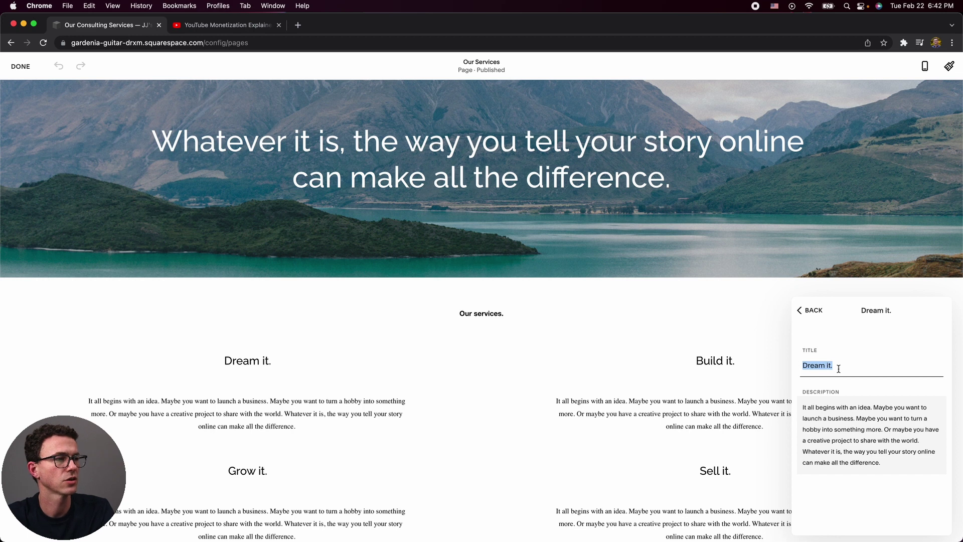
pyautogui.write('YouTube Coaching')
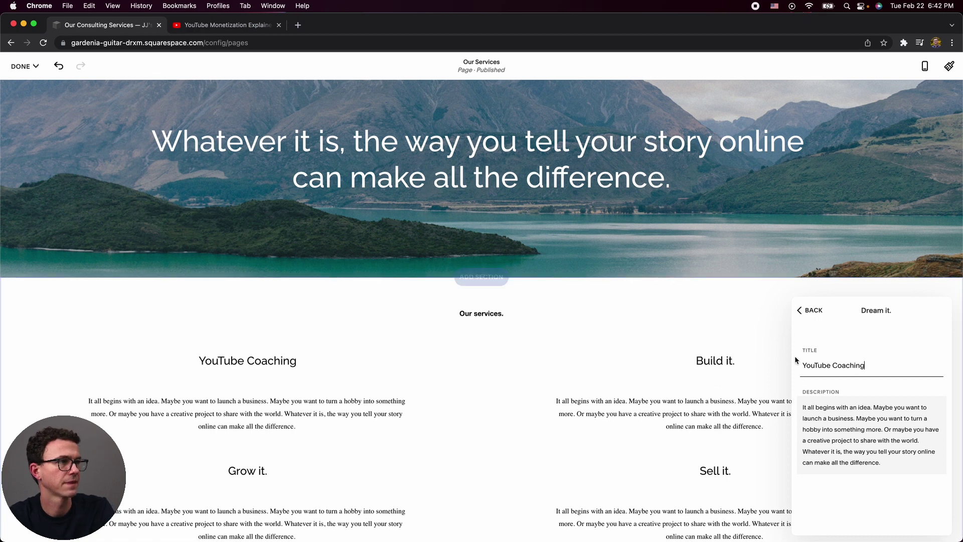
pyautogui.click(825, 411)
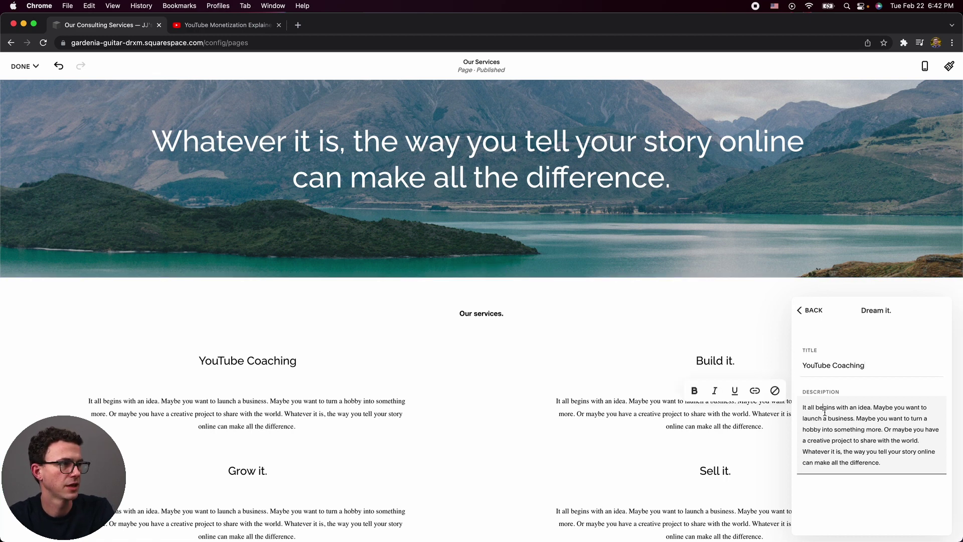
pyautogui.press('super+a')
pyautogui.click(811, 310)
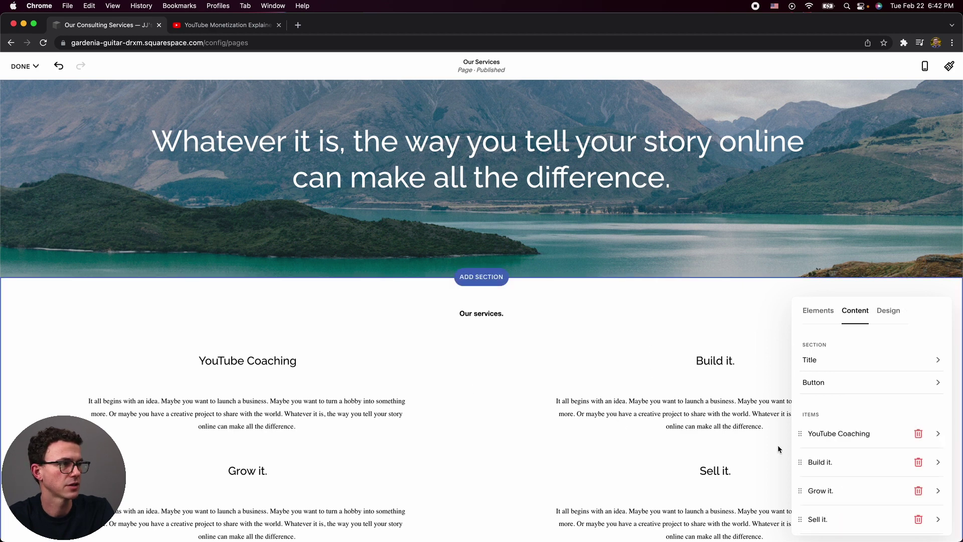
# Delete the Sell it. item and move Grow it. above Build it.
pyautogui.scroll(-1, 903, 502)
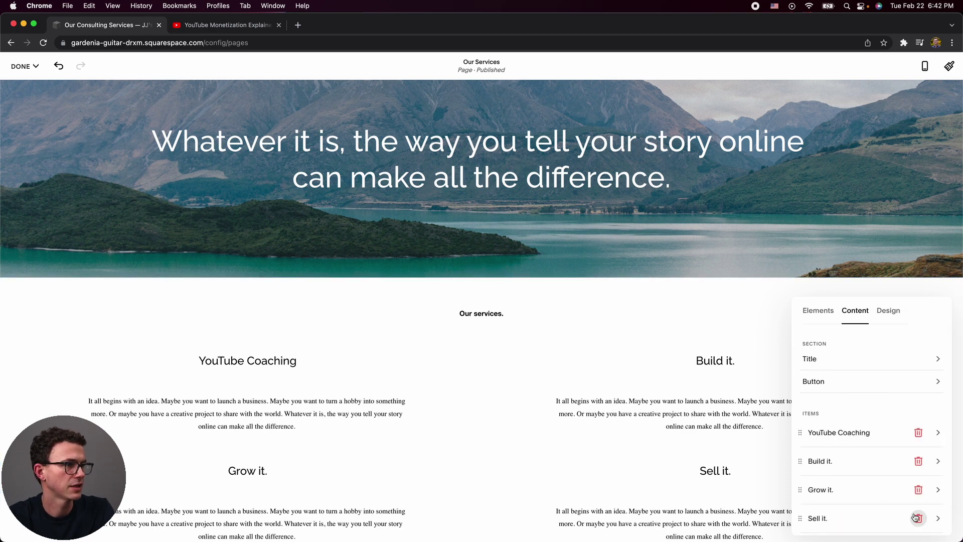
pyautogui.click(917, 517)
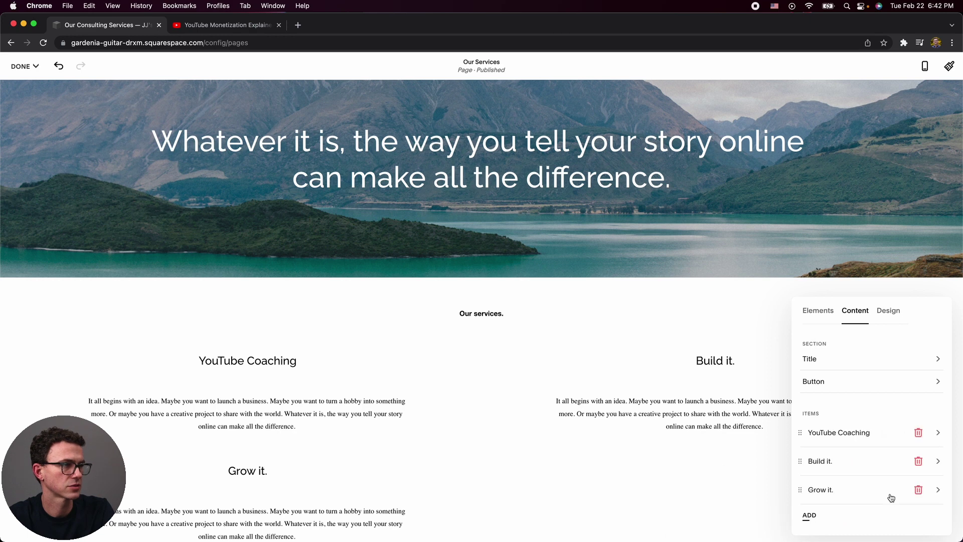
pyautogui.moveTo(801, 489); pyautogui.dragTo(803, 458)
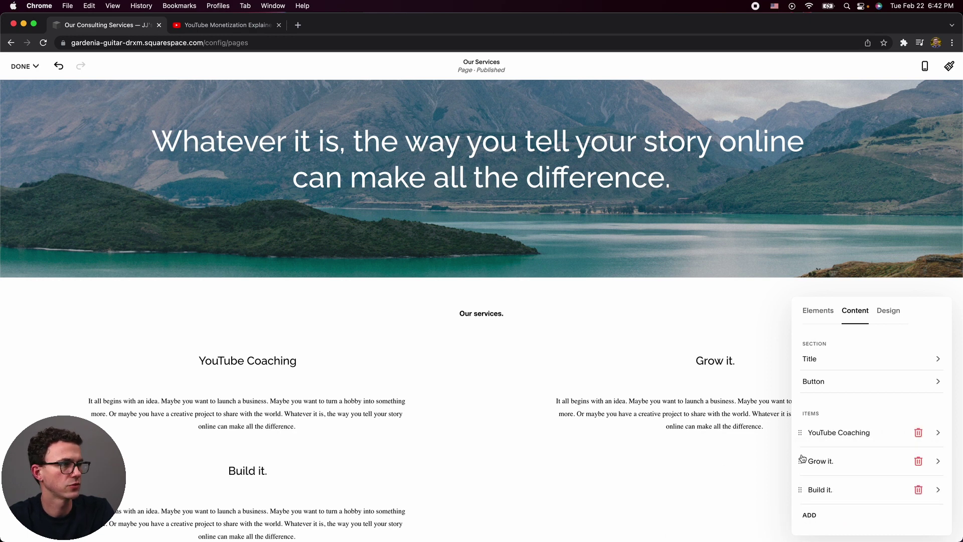
# Center-align the 'Our services.' section heading.
pyautogui.click(823, 358)
pyautogui.click(824, 354)
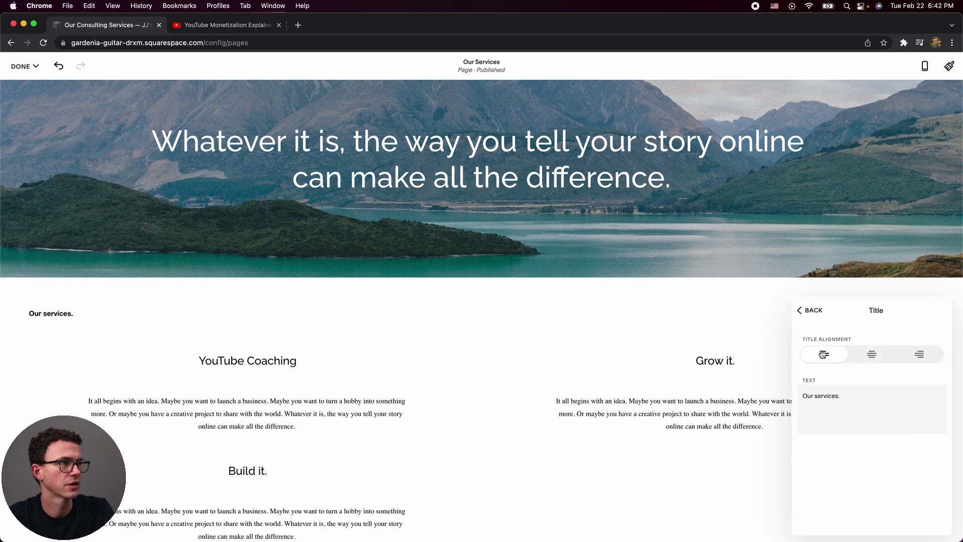
pyautogui.click(811, 308)
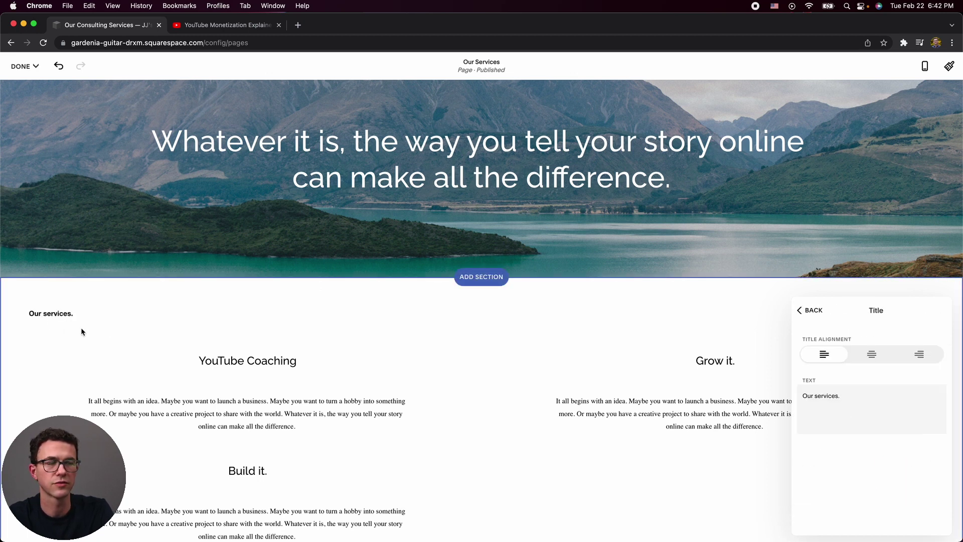
pyautogui.click(875, 355)
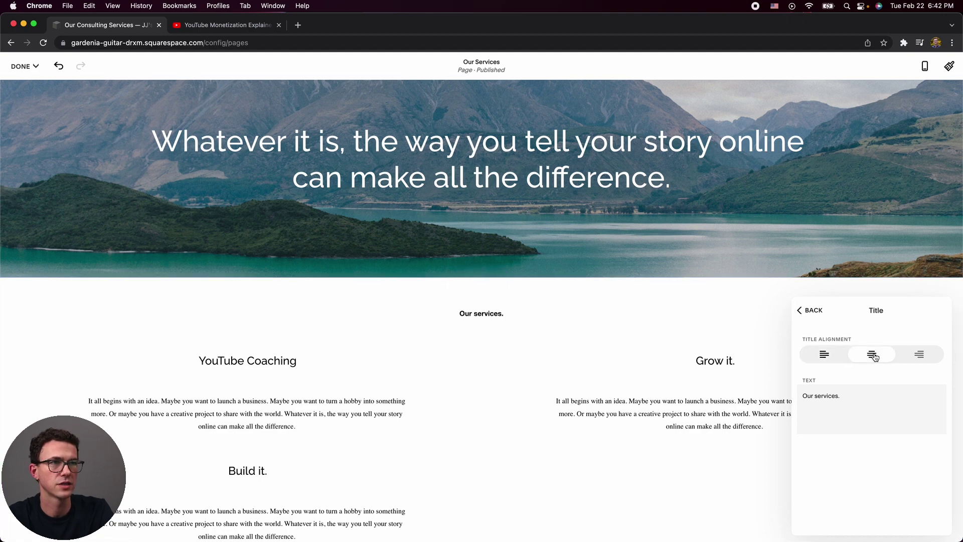
pyautogui.click(809, 312)
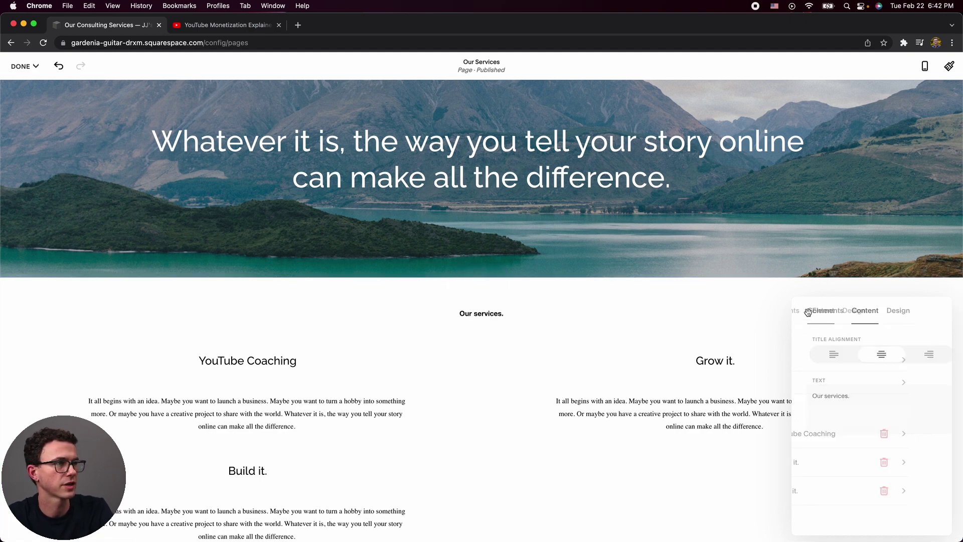
# Return to the section list and save the Our Services page changes.
pyautogui.rightClick(814, 241)
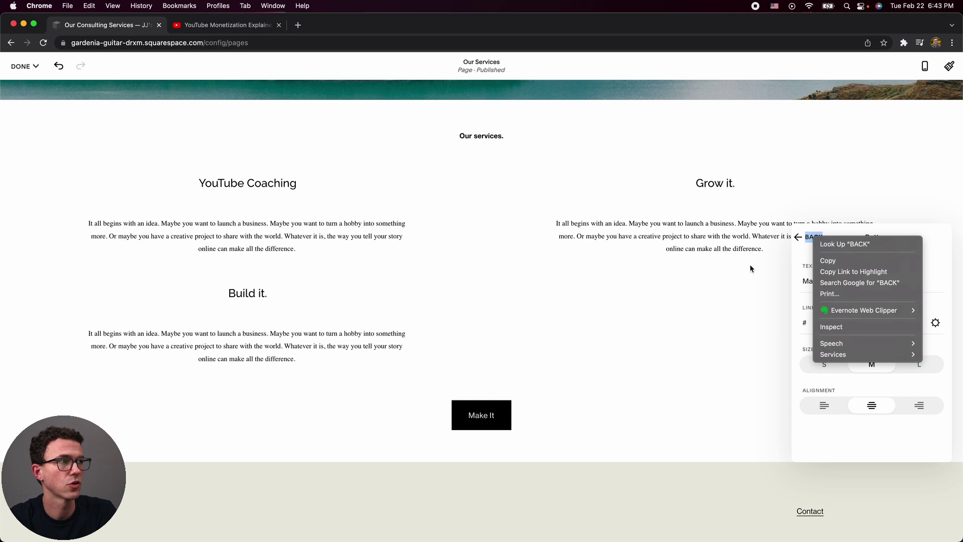
pyautogui.click(771, 264)
pyautogui.click(805, 239)
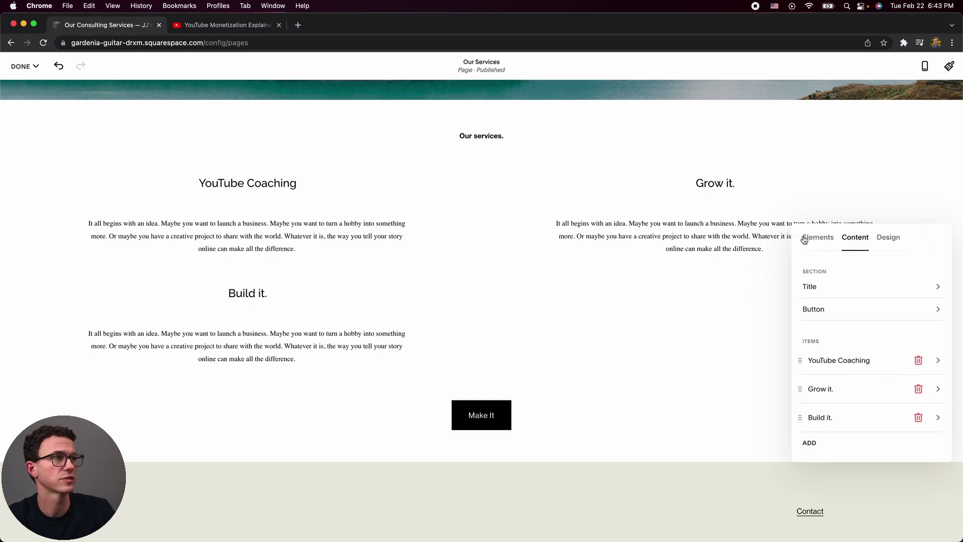
pyautogui.scroll(5, 625, 218)
pyautogui.moveTo(24, 66)
pyautogui.click(29, 86)
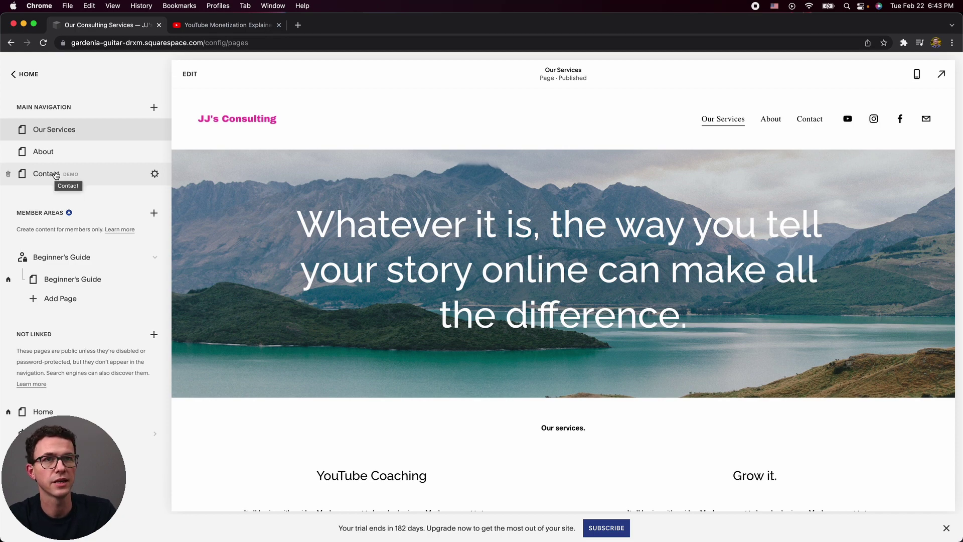
# Open the Contact page, preview and close its Contact us form pop-up, then enter edit mode.
pyautogui.click(56, 175)
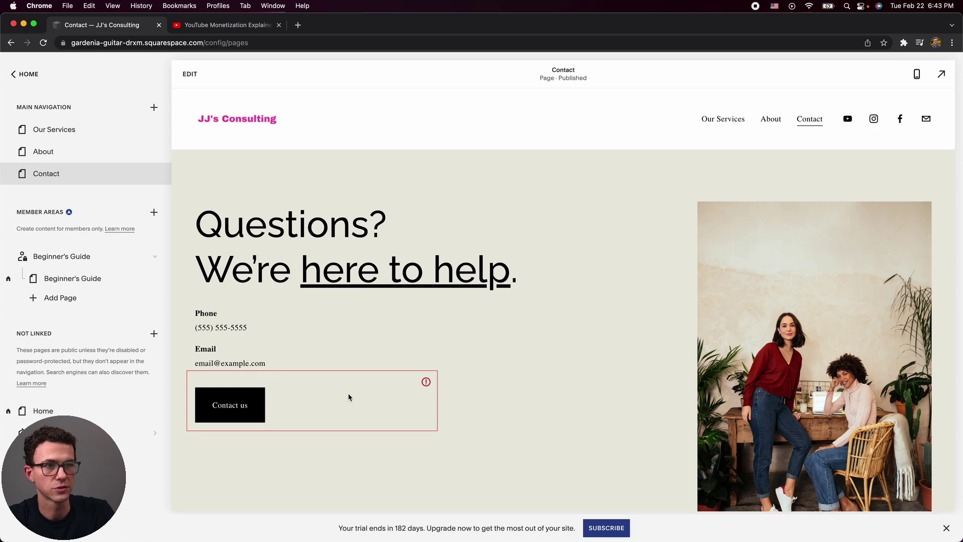
pyautogui.moveTo(358, 397)
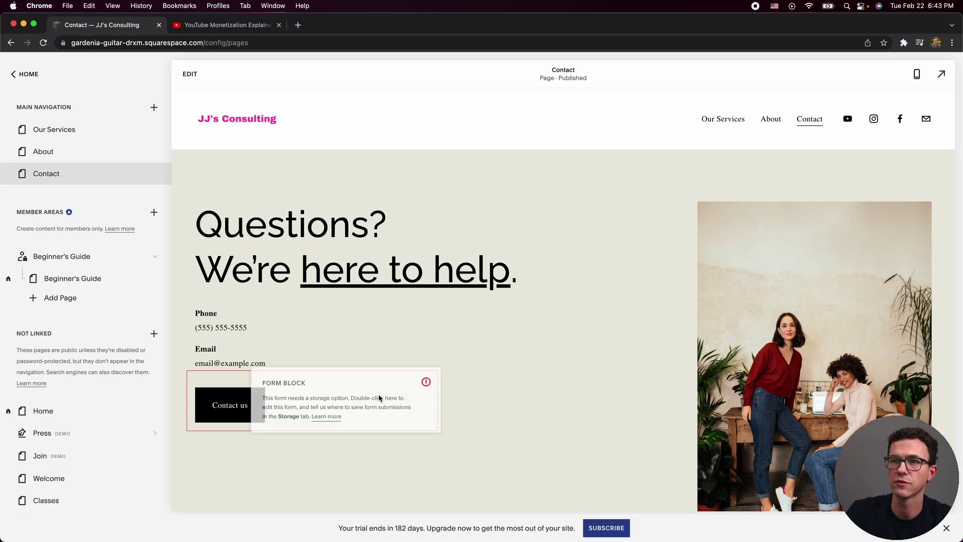
pyautogui.click(233, 413)
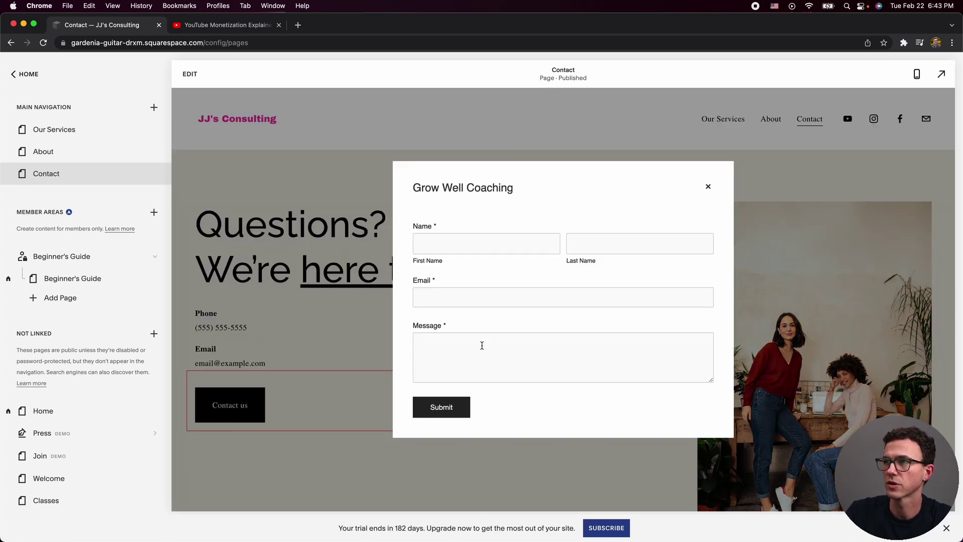
pyautogui.click(708, 186)
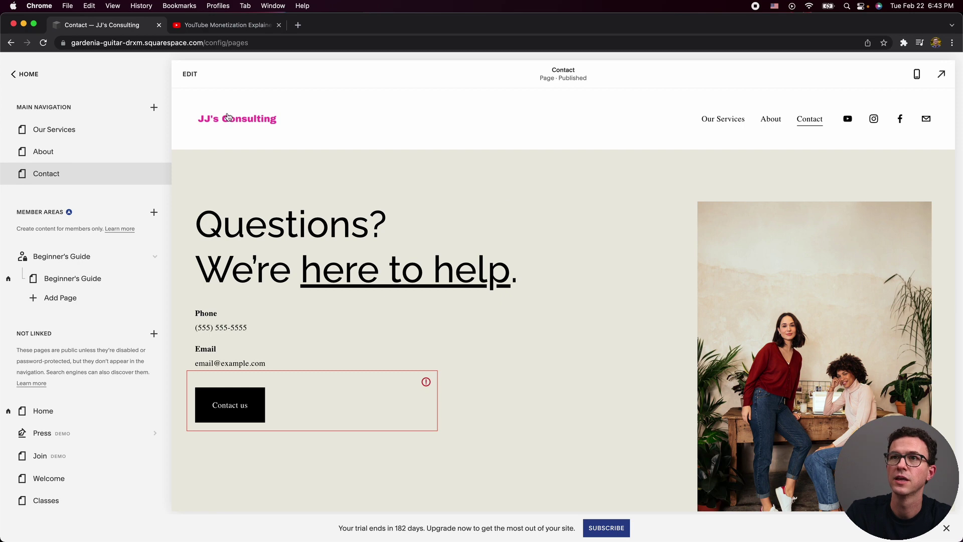
pyautogui.click(193, 75)
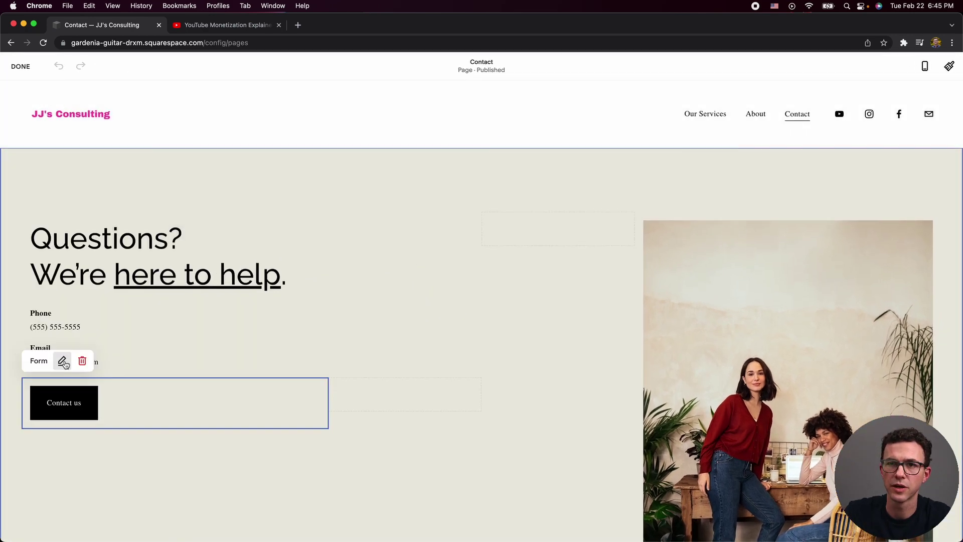
# Review the form's post-submit and design options, keeping the button left-aligned as a pop-up.
pyautogui.click(65, 361)
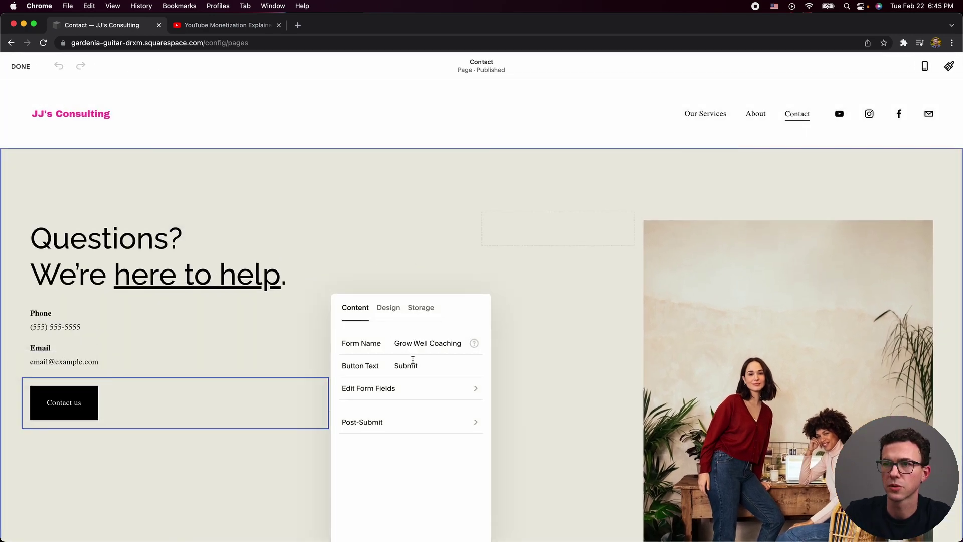
pyautogui.click(391, 421)
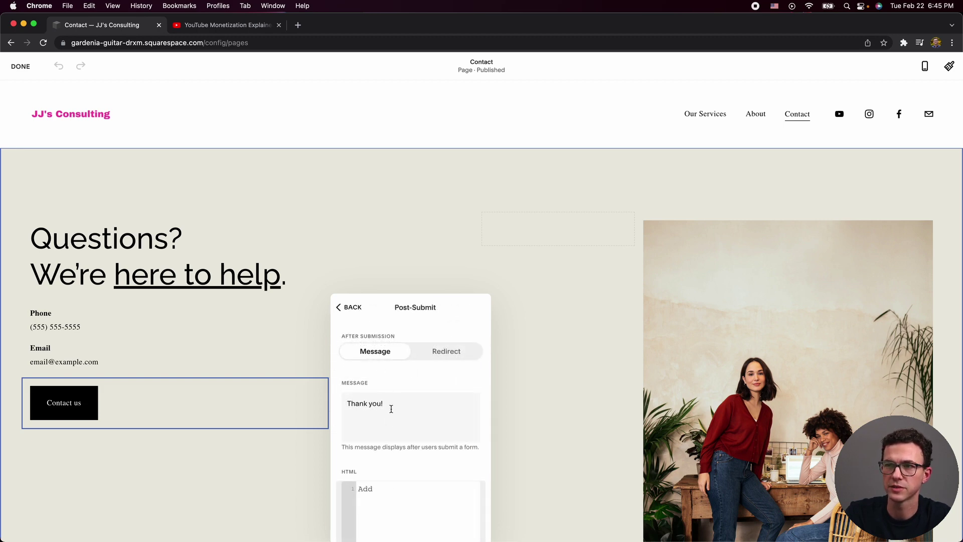
pyautogui.click(452, 351)
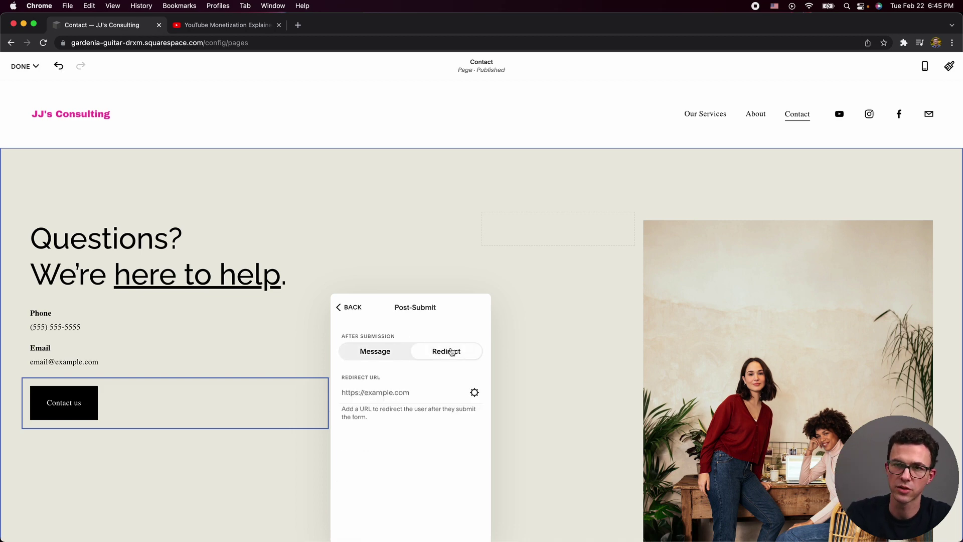
pyautogui.click(349, 307)
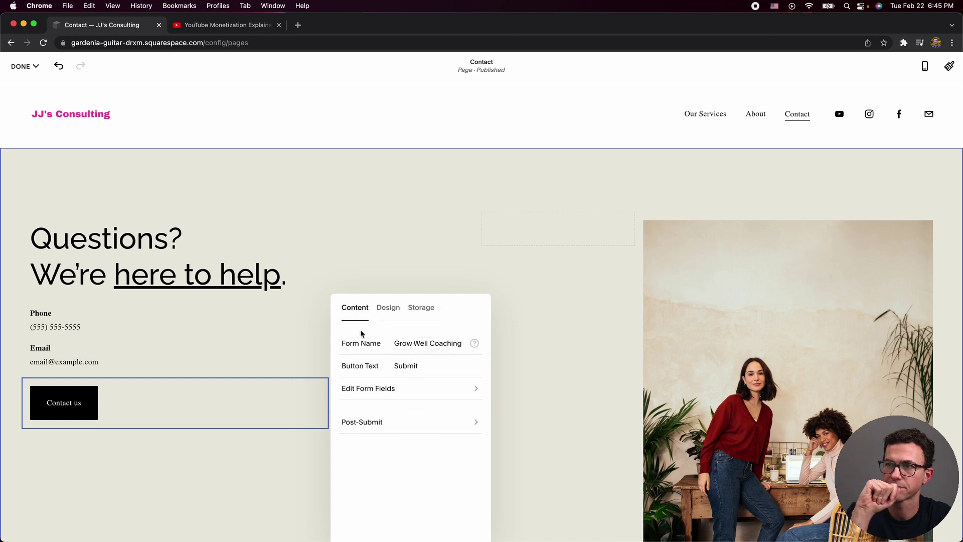
pyautogui.click(395, 311)
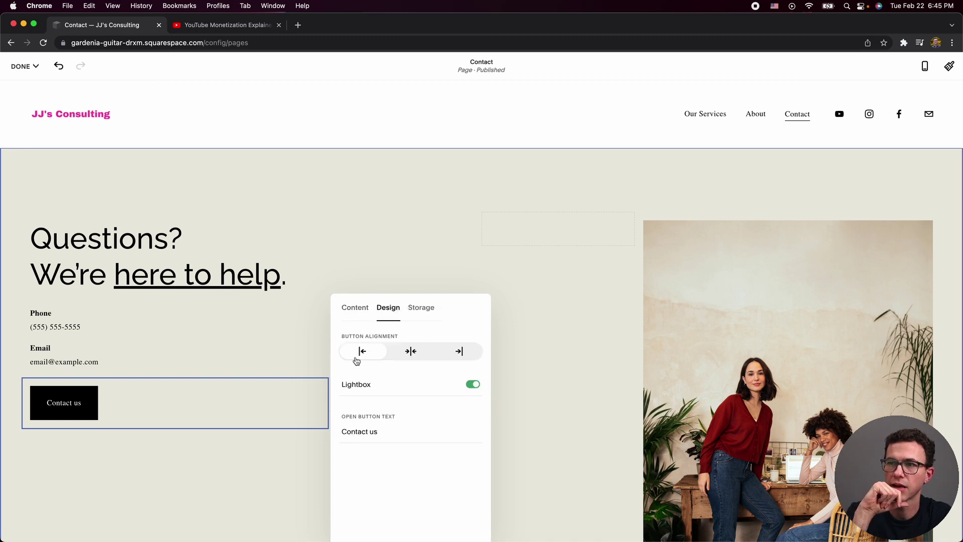
pyautogui.click(409, 357)
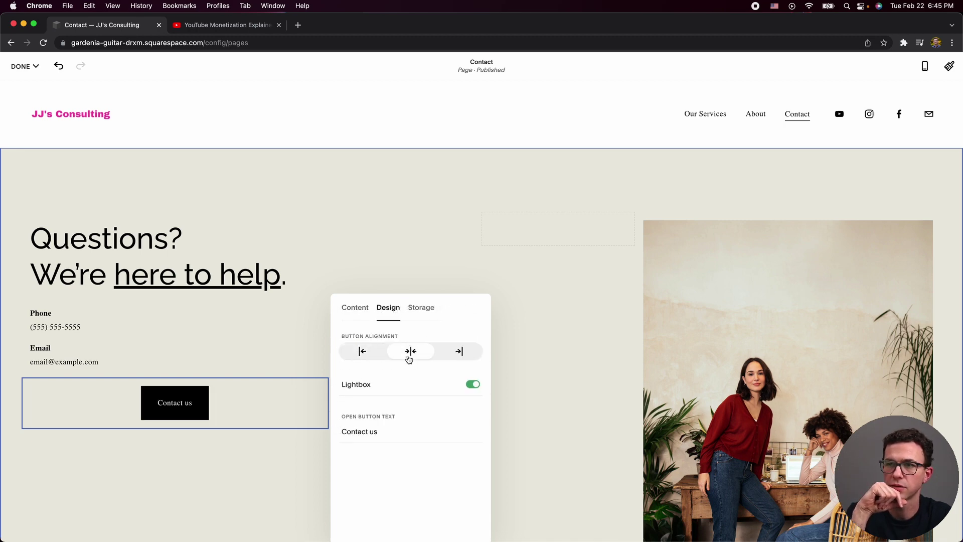
pyautogui.click(446, 355)
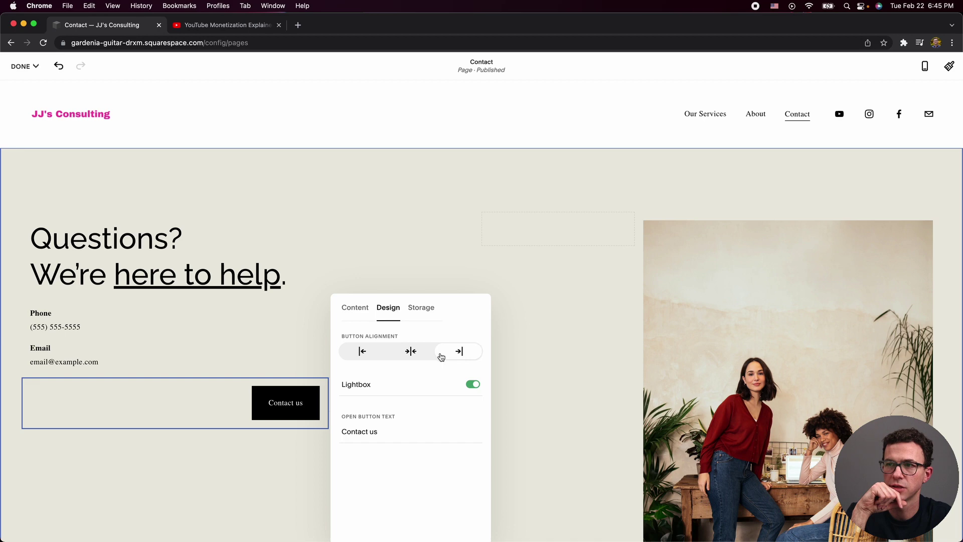
pyautogui.click(406, 352)
pyautogui.click(365, 351)
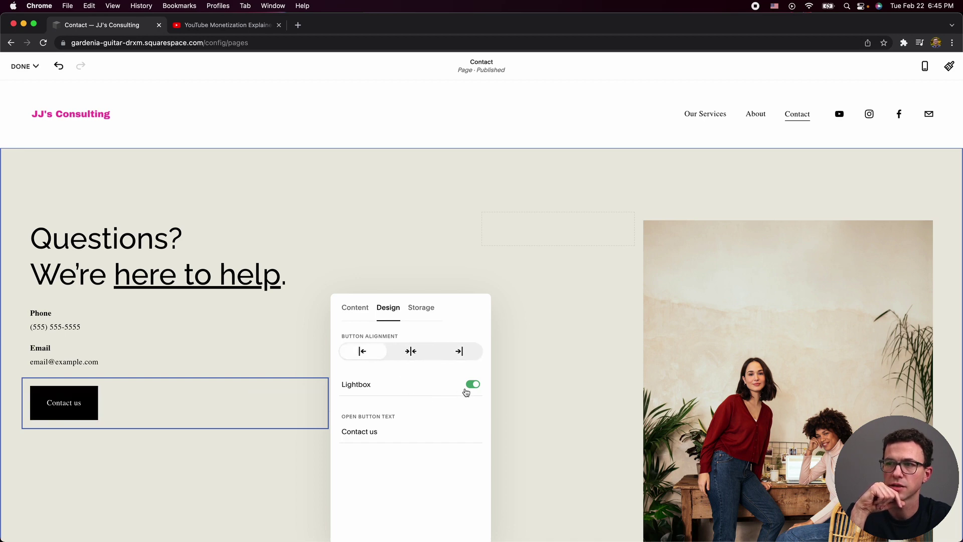
pyautogui.click(472, 386)
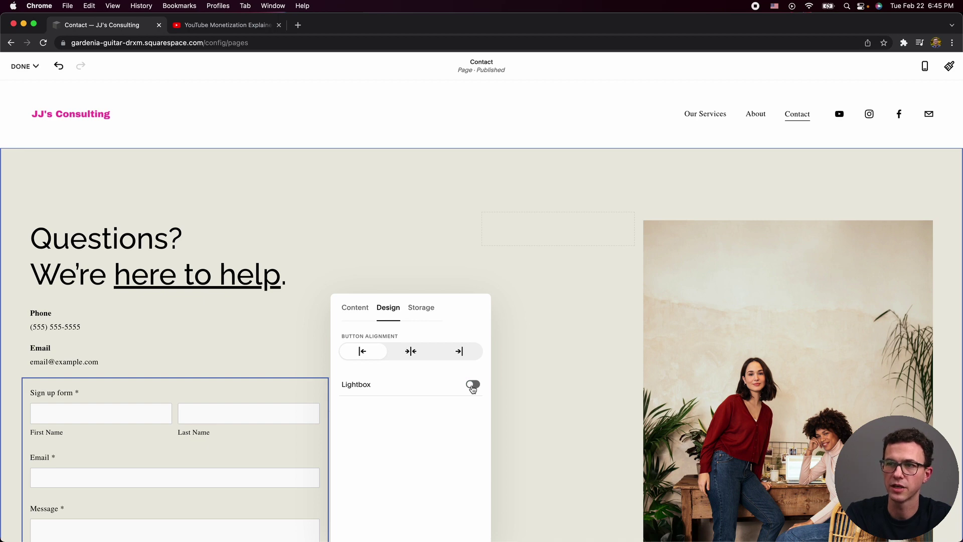
pyautogui.click(473, 387)
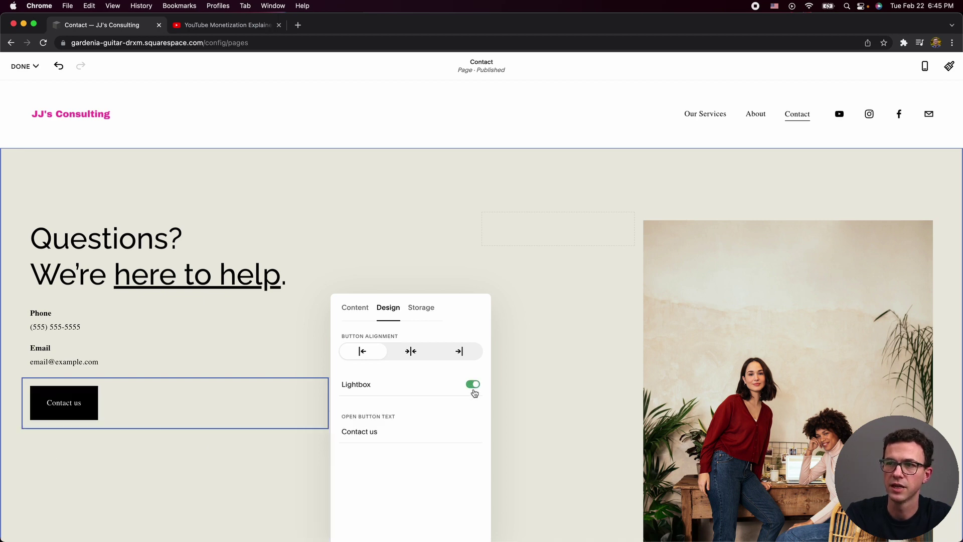
# Set the form's storage to Email and enter the receiving email address.
pyautogui.click(420, 314)
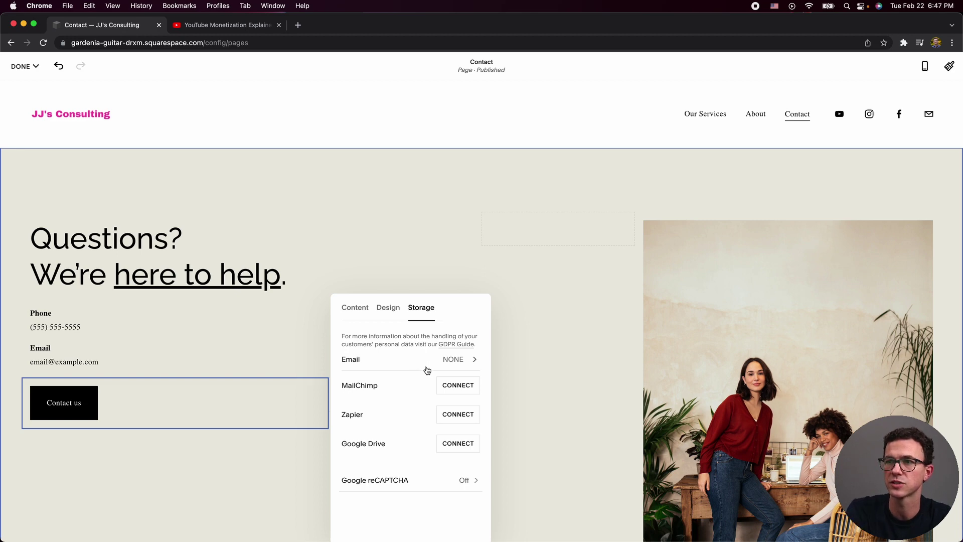
pyautogui.click(453, 360)
pyautogui.click(415, 346)
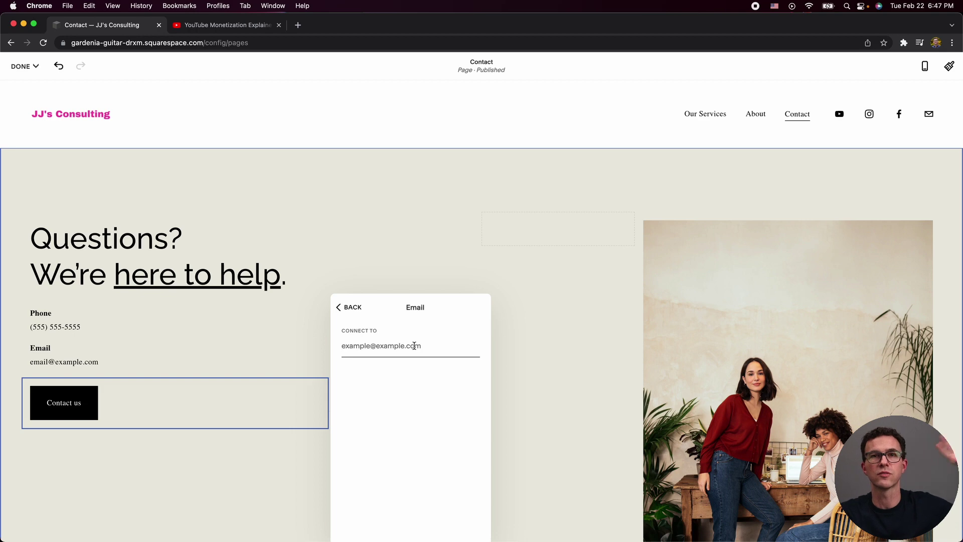
pyautogui.click(343, 307)
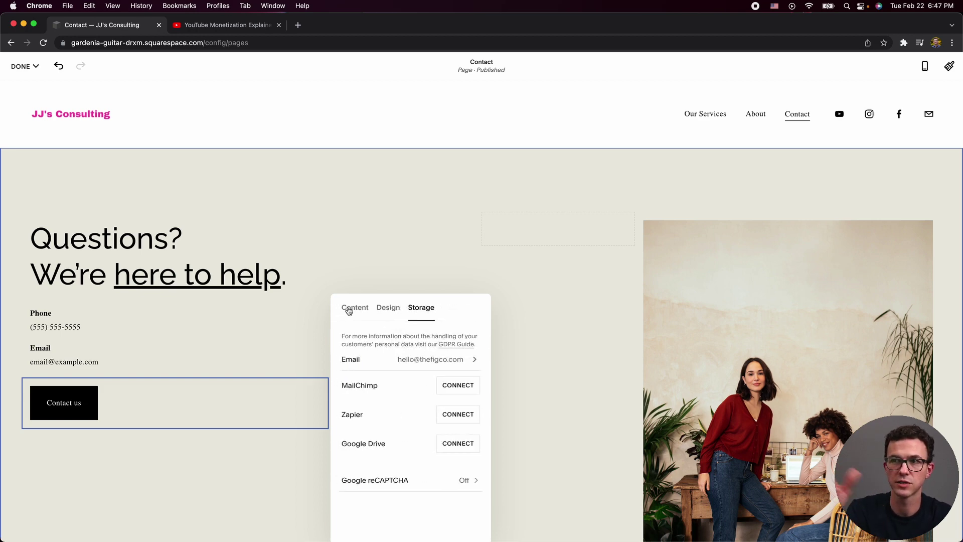
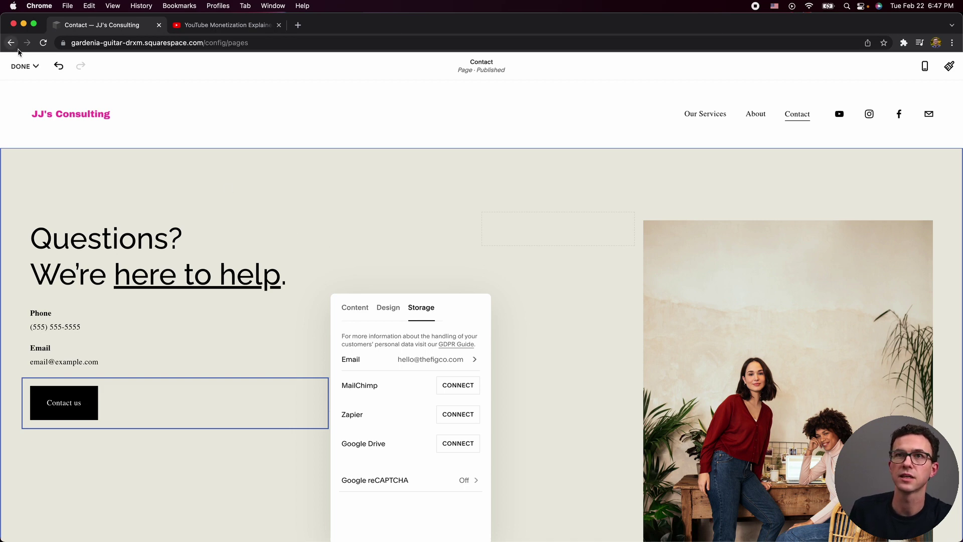
# Close the form settings panel and save the Contact page edits.
pyautogui.click(22, 65)
pyautogui.click(19, 188)
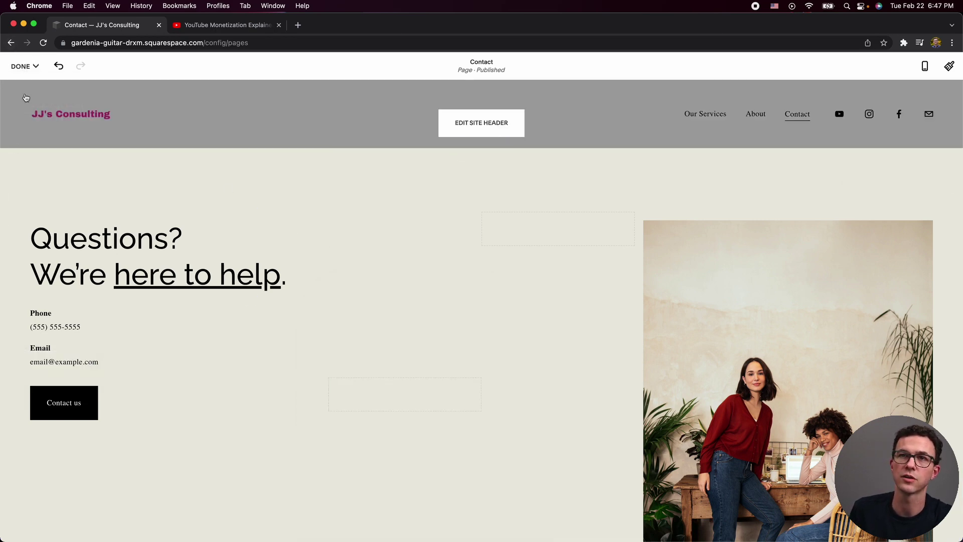
pyautogui.click(33, 66)
pyautogui.click(34, 88)
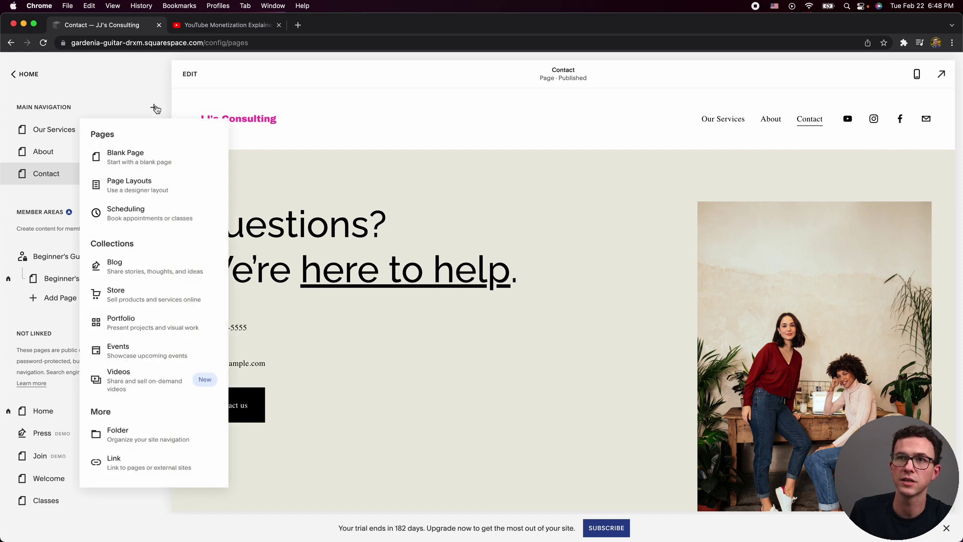
# Add a new blog page to Main Navigation using the Blog 3 layout.
pyautogui.click(140, 268)
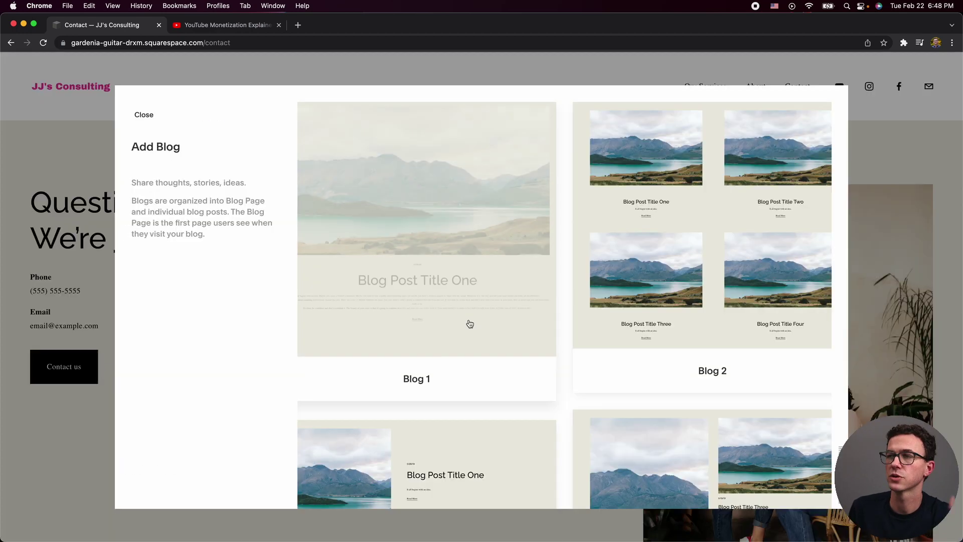
pyautogui.scroll(-3, 469, 323)
pyautogui.scroll(-1, 469, 323)
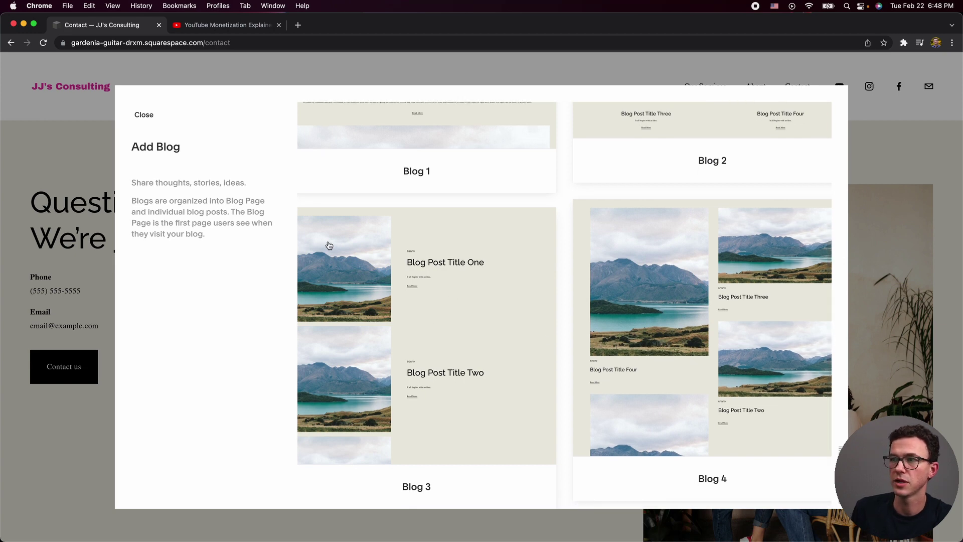
pyautogui.scroll(4, 720, 316)
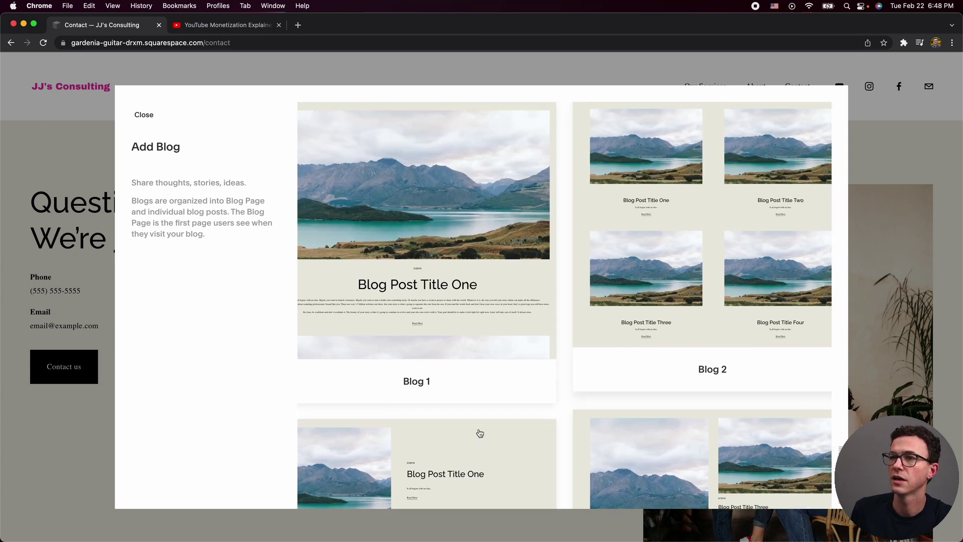
pyautogui.scroll(-2, 477, 432)
pyautogui.click(424, 410)
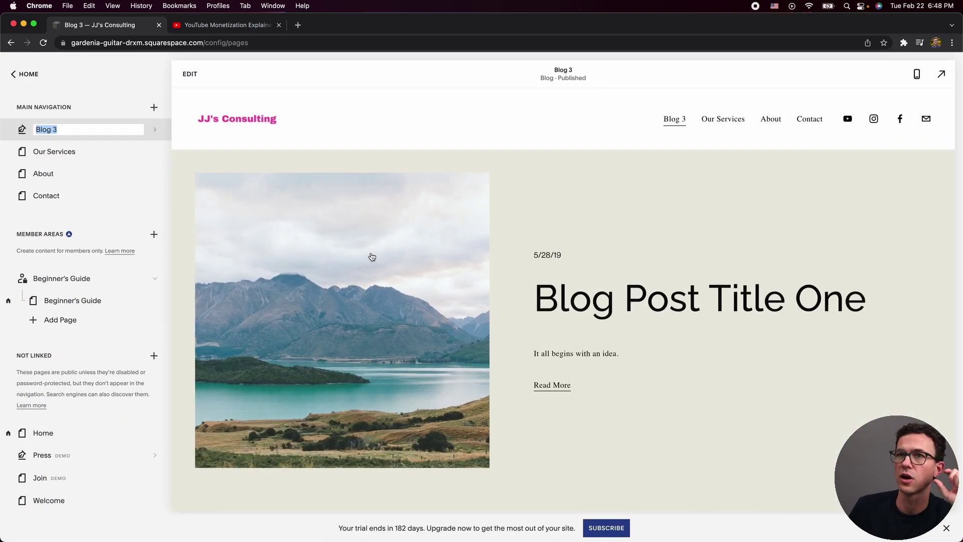
# Keep the page name 'Blog', open its post list and add an untitled draft post.
pyautogui.press('Right')
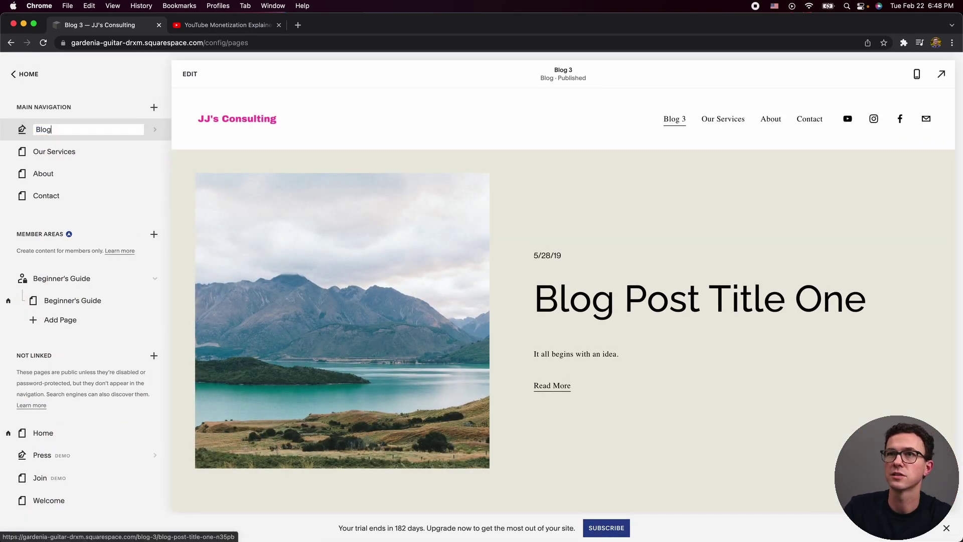
pyautogui.press('Return')
pyautogui.click(153, 130)
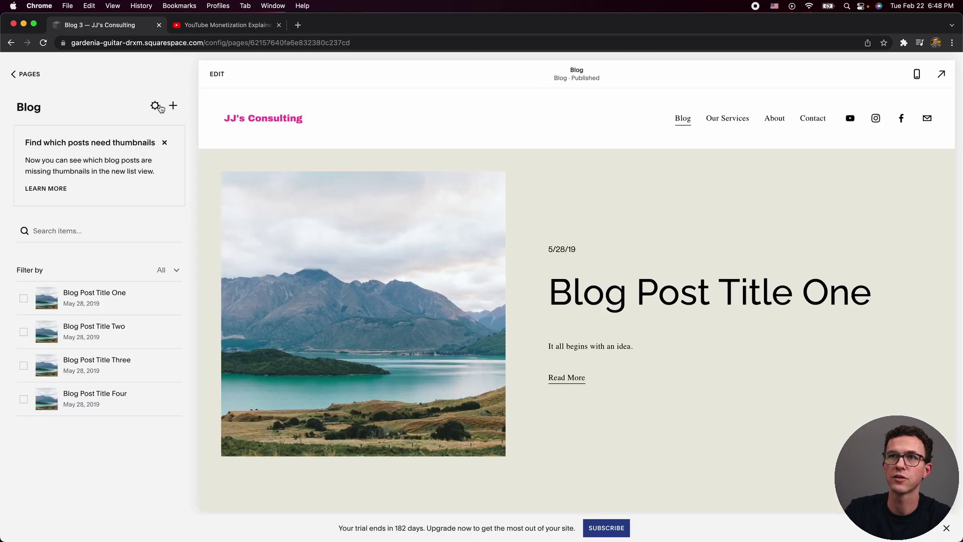
pyautogui.click(156, 106)
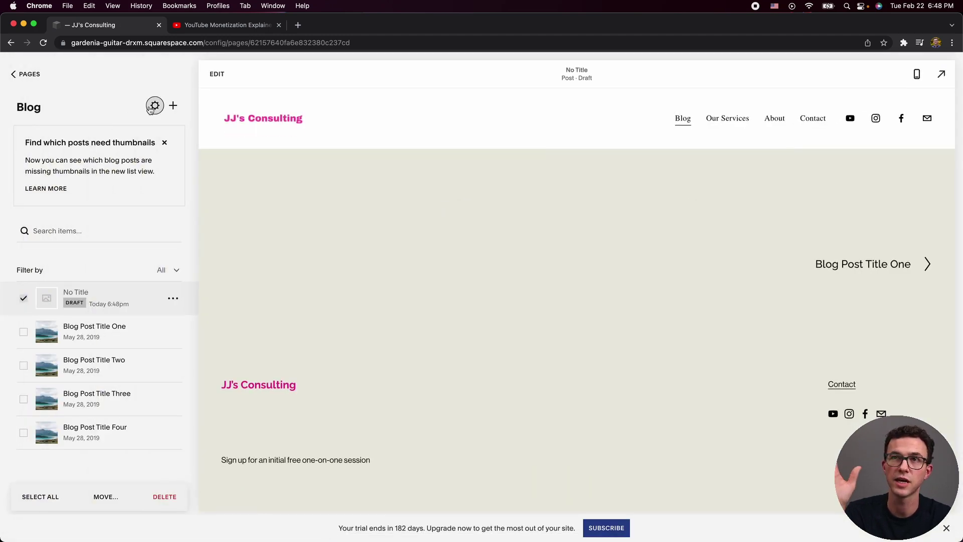
# Glance at Blog settings, delete Blog Post Title One and every remaining post, then start a new post.
pyautogui.click(152, 108)
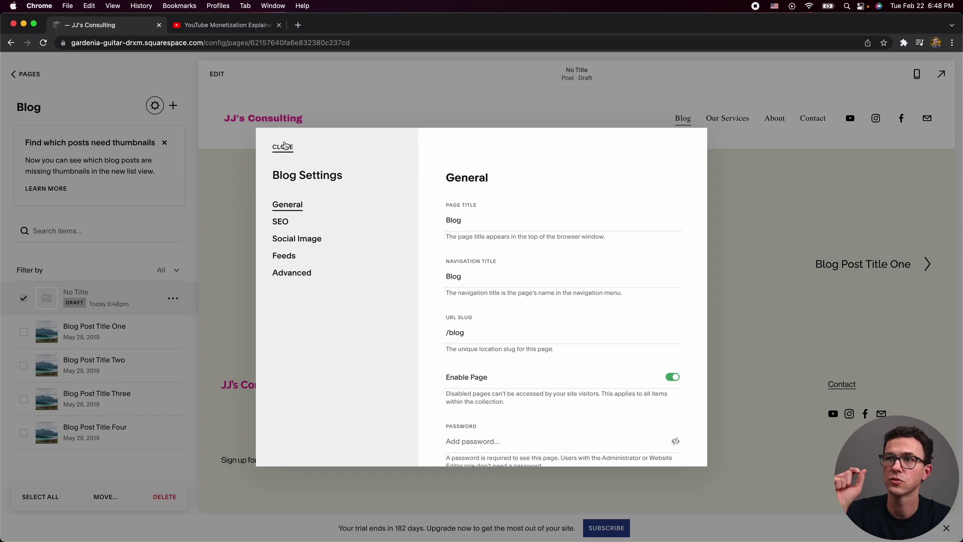
pyautogui.click(284, 147)
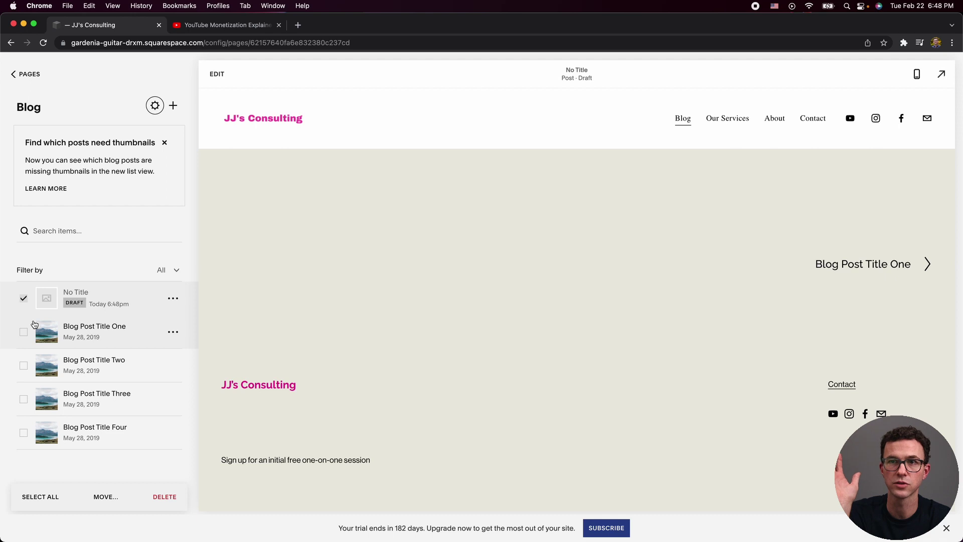
pyautogui.click(173, 332)
pyautogui.click(167, 397)
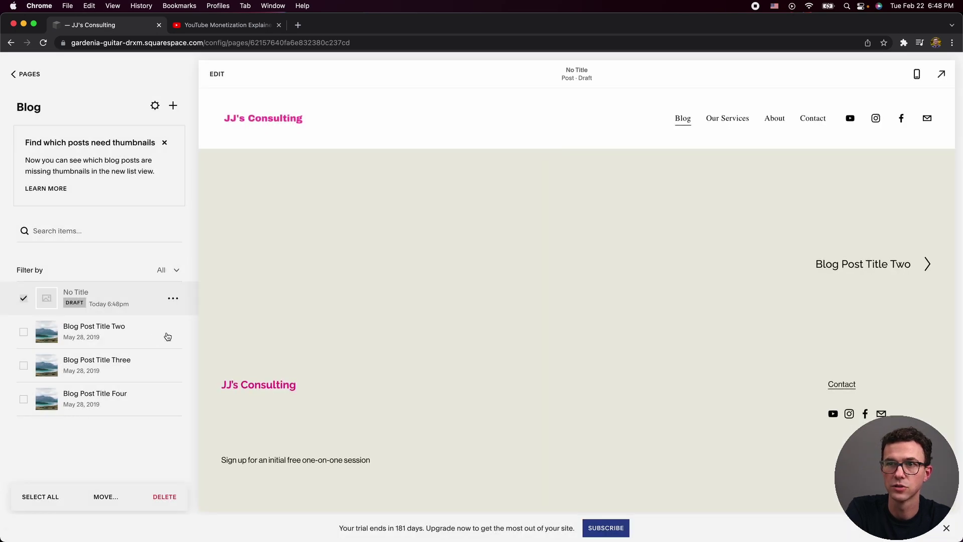
pyautogui.click(173, 298)
pyautogui.click(167, 365)
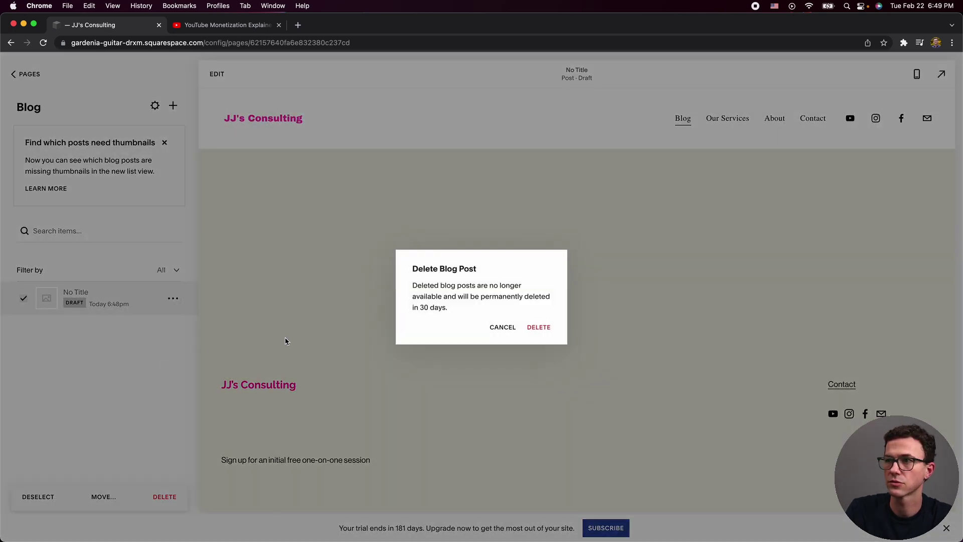
pyautogui.click(539, 328)
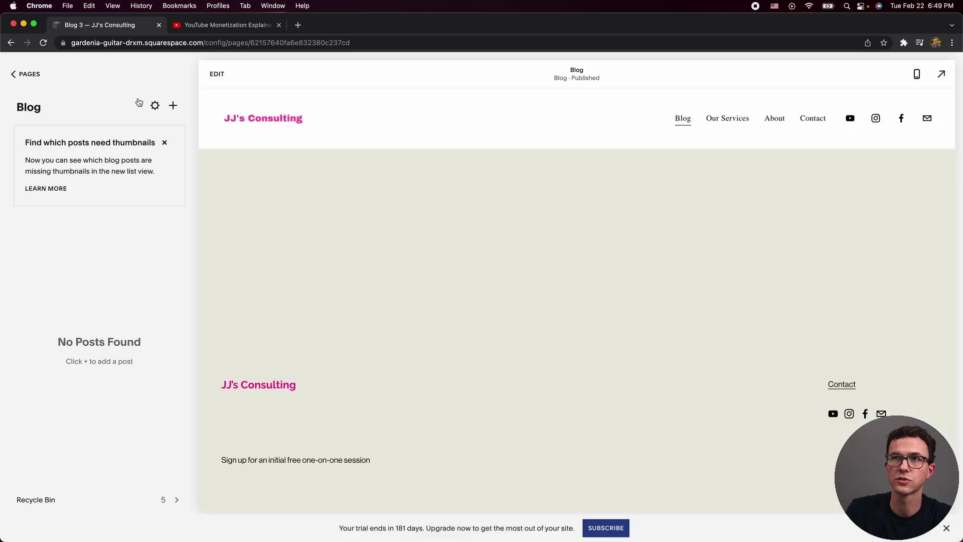
pyautogui.click(173, 106)
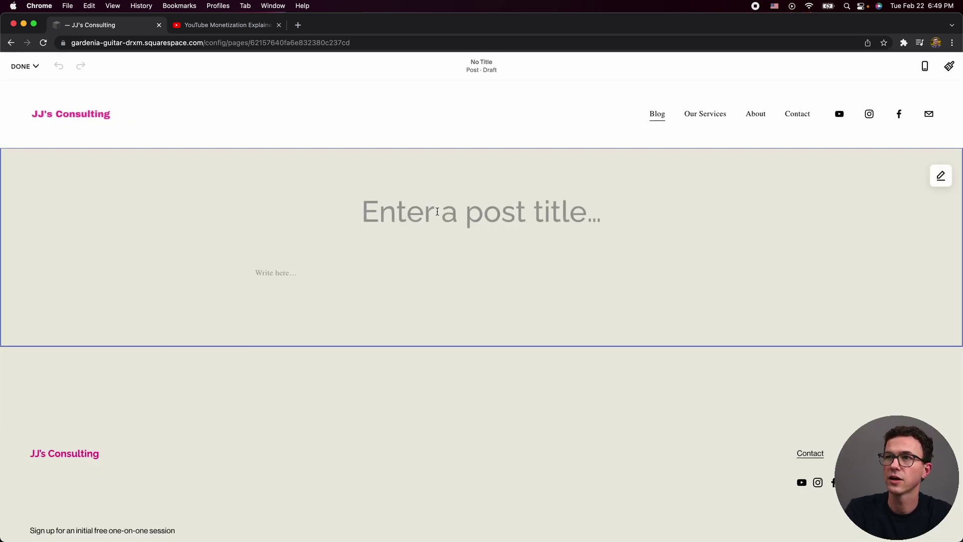
# Title the new post 'My first amazing blog post'.
pyautogui.write('Mya')
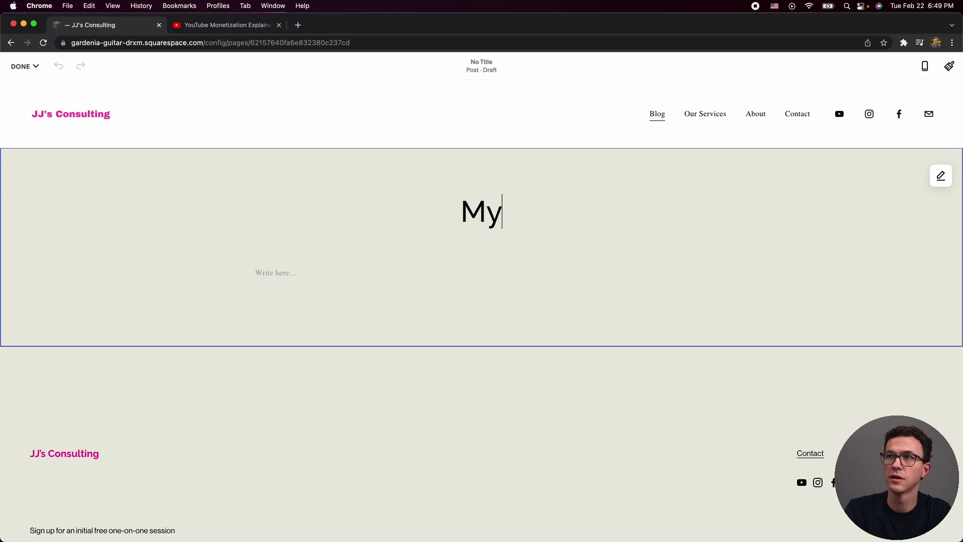
pyautogui.press('BackSpace')
pyautogui.press('BackSpace')
pyautogui.write('first amazing blog post')
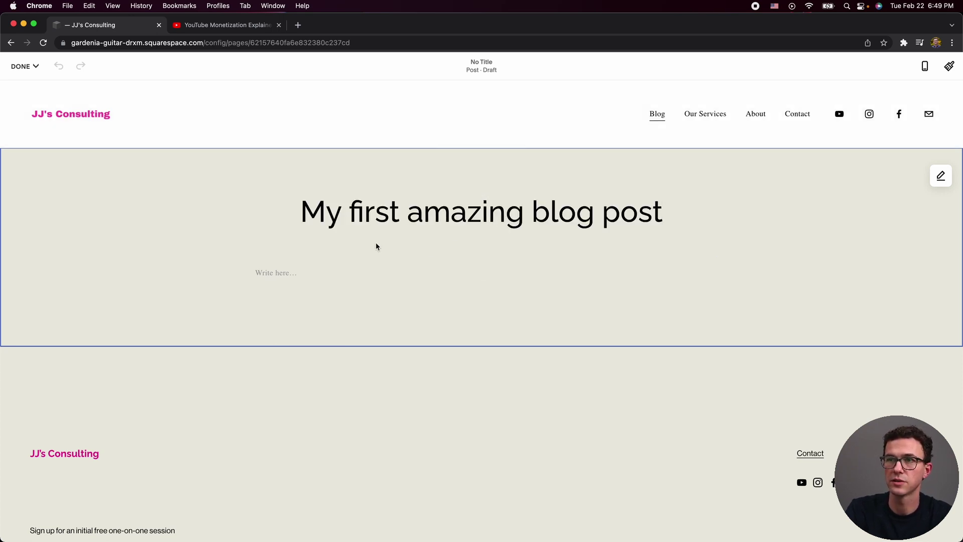
# Write two placeholder body paragraphs followed by a 'section 1' line.
pyautogui.click(301, 273)
pyautogui.write('aldk;jfa;dfjka.')
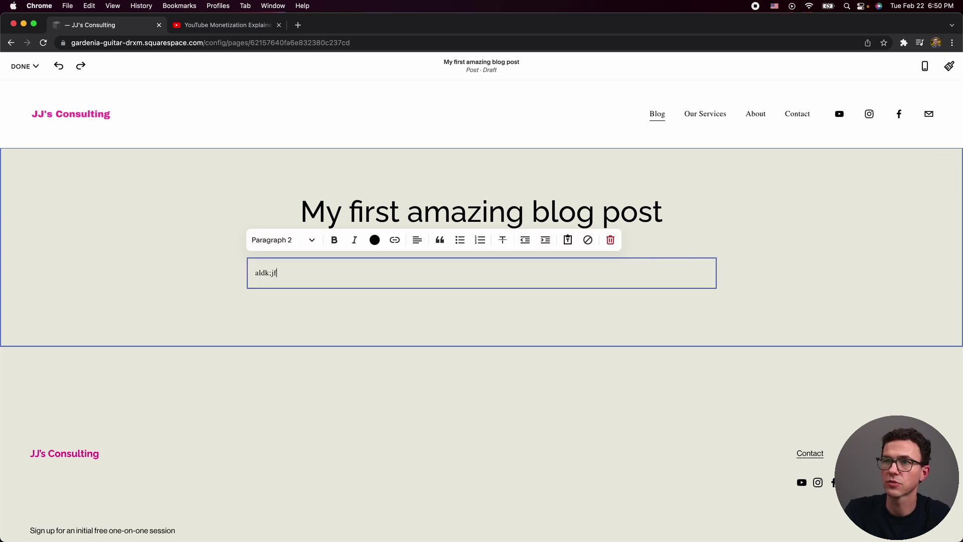
pyautogui.press('Return')
pyautogui.press('Return')
pyautogui.write('asdlkfj;afjk;a')
pyautogui.press('Return')
pyautogui.press('Return')
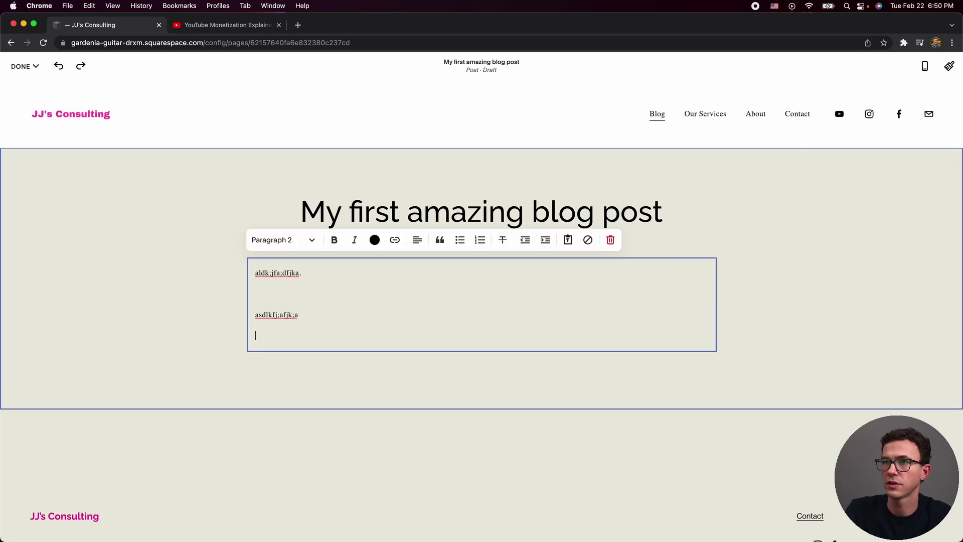
pyautogui.write('a')
pyautogui.press('BackSpace')
pyautogui.press('BackSpace')
pyautogui.press('BackSpace')
pyautogui.press('BackSpace')
pyautogui.press('BackSpace')
pyautogui.press('BackSpace')
pyautogui.press('BackSpace')
pyautogui.press('BackSpace')
pyautogui.press('BackSpace')
pyautogui.write('section 1')
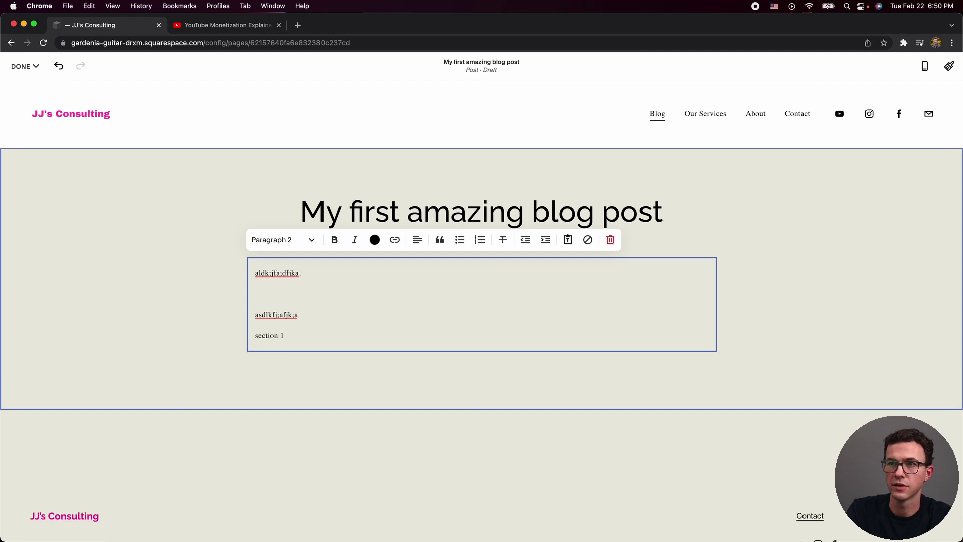
pyautogui.hotkey('shift', 'Left')
pyautogui.hotkey('shift', 'Left')
pyautogui.hotkey('shift', 'Left')
pyautogui.hotkey('shift', 'Left')
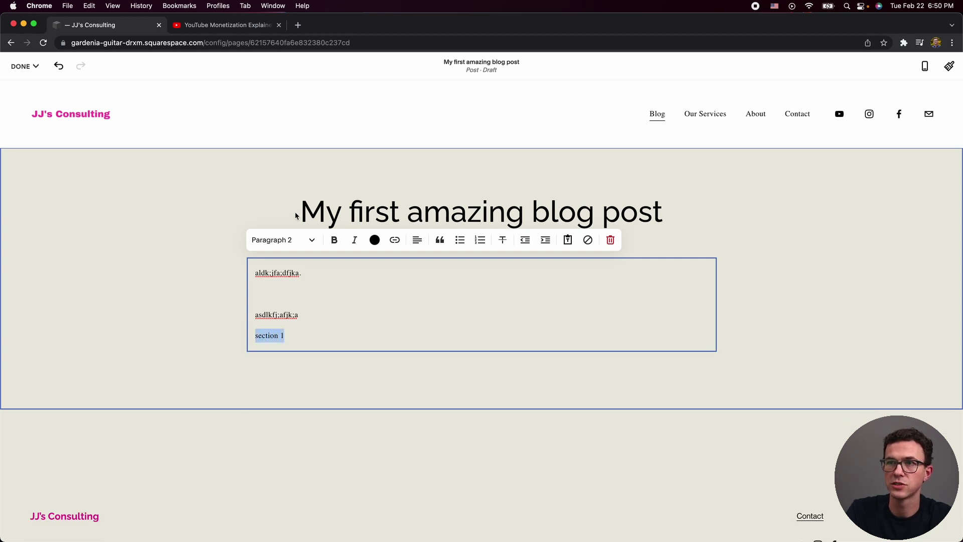
pyautogui.click(313, 332)
pyautogui.press('Return')
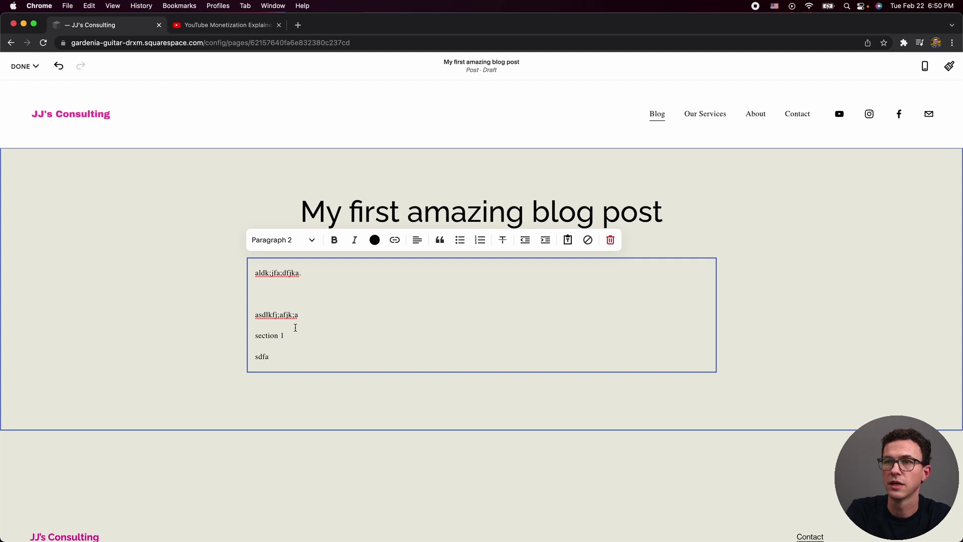
# Style the 'section 1' line as Heading 2 and finish editing the text block.
pyautogui.tripleClick(289, 339)
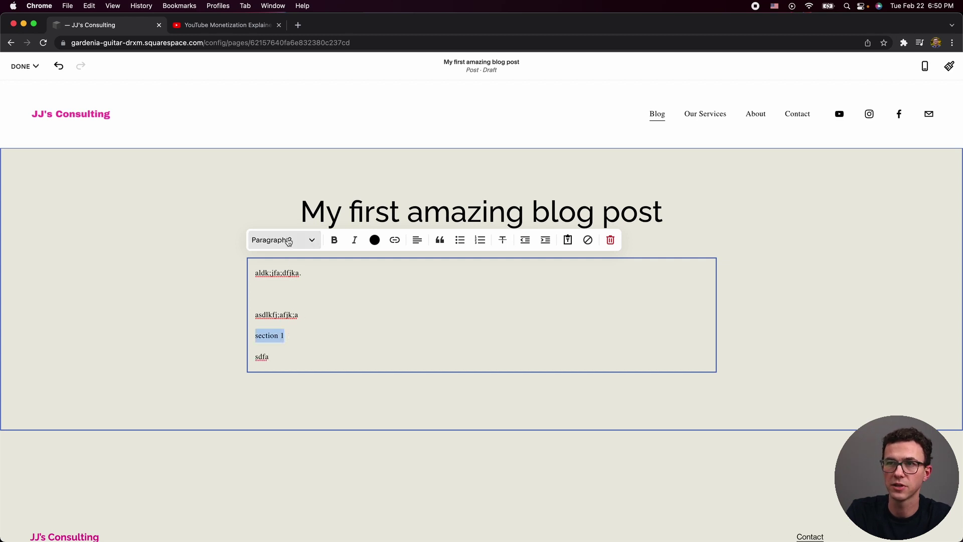
pyautogui.click(289, 242)
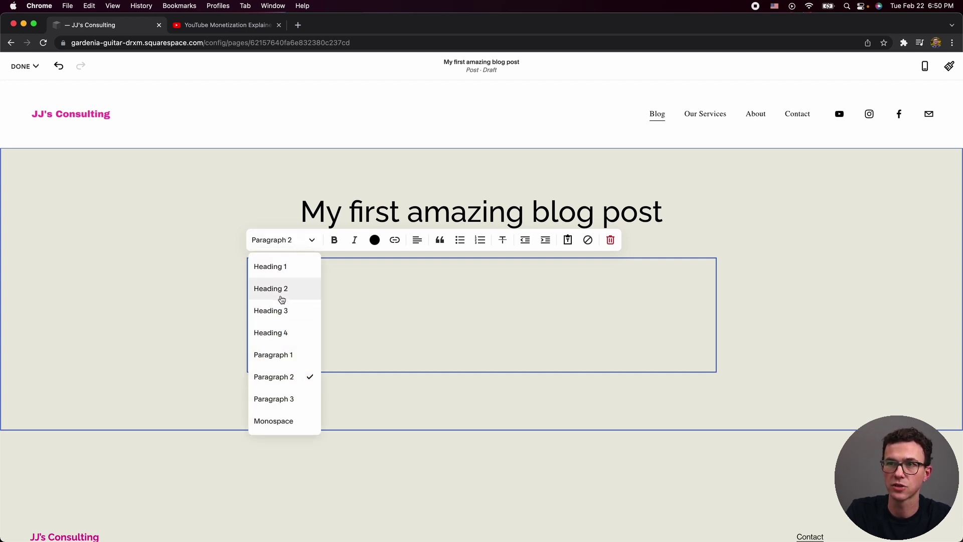
pyautogui.click(282, 290)
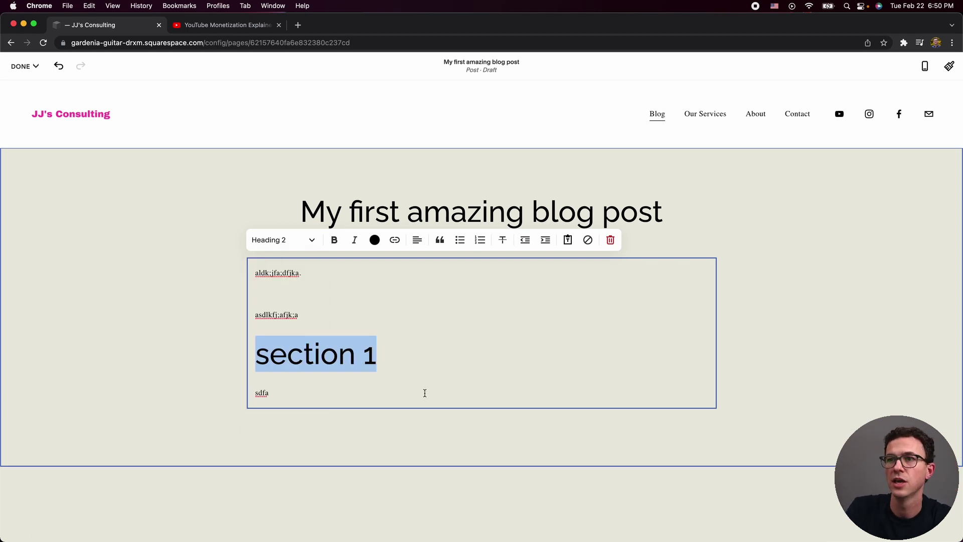
pyautogui.click(388, 358)
pyautogui.press('Down')
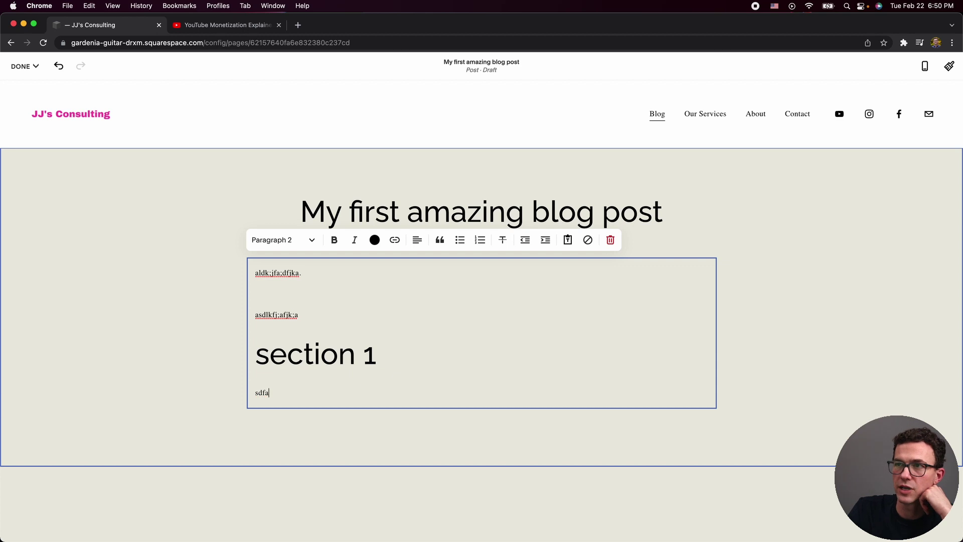
pyautogui.click(140, 374)
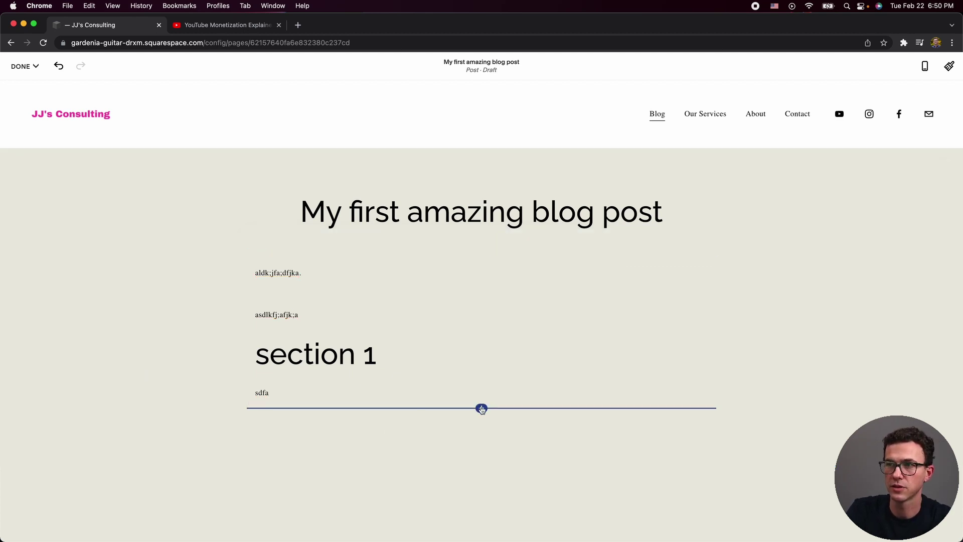
pyautogui.click(482, 409)
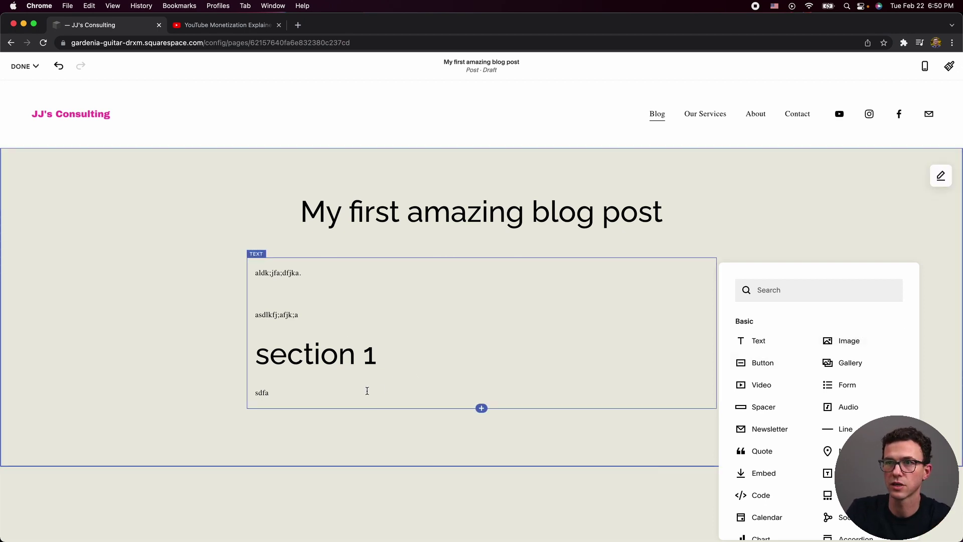
pyautogui.click(137, 364)
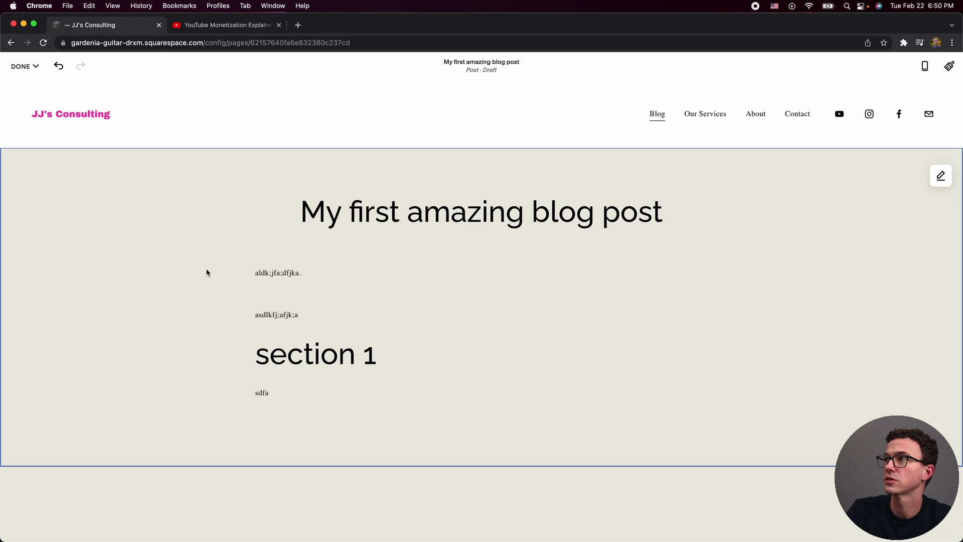
pyautogui.moveTo(27, 66)
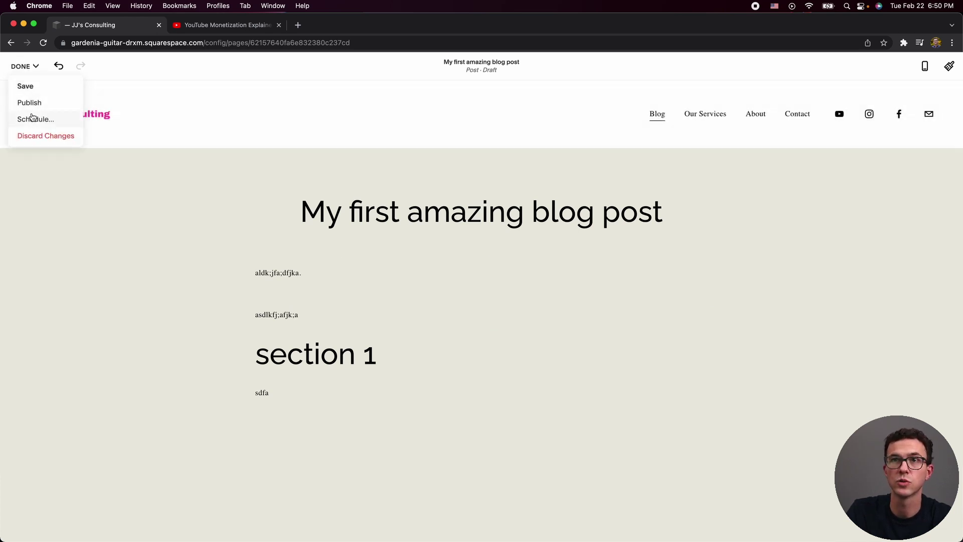
# Publish 'My first amazing blog post' immediately instead of scheduling, turning off the share prompt.
pyautogui.click(32, 118)
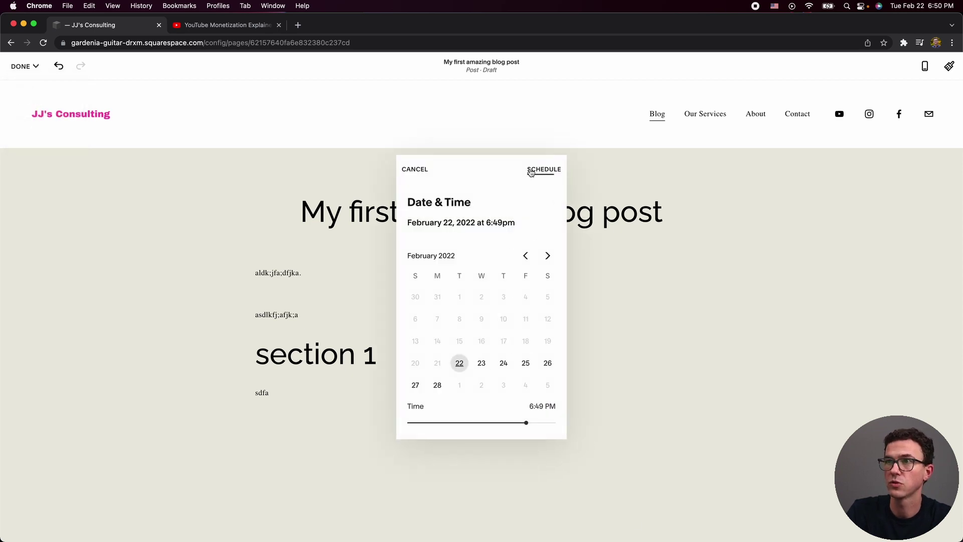
pyautogui.click(415, 169)
pyautogui.moveTo(14, 70)
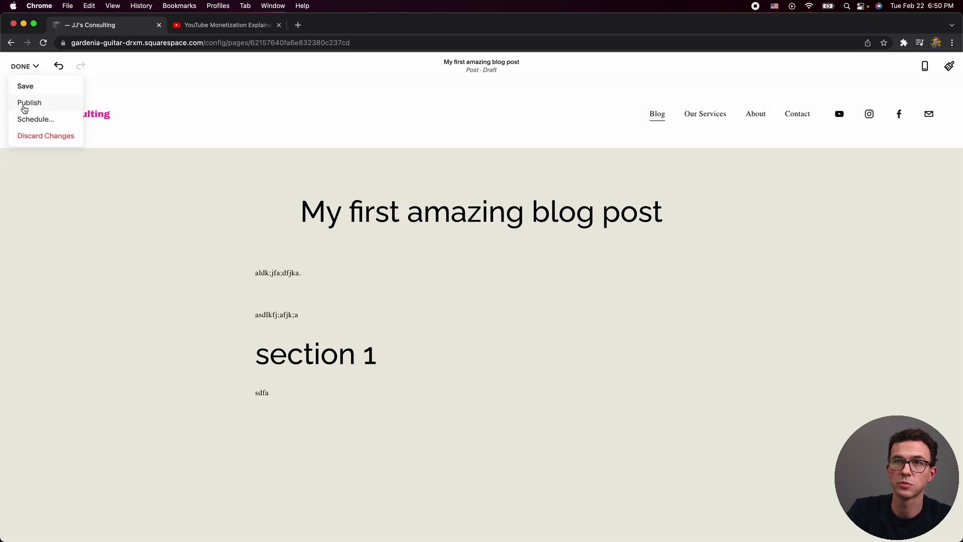
pyautogui.click(28, 103)
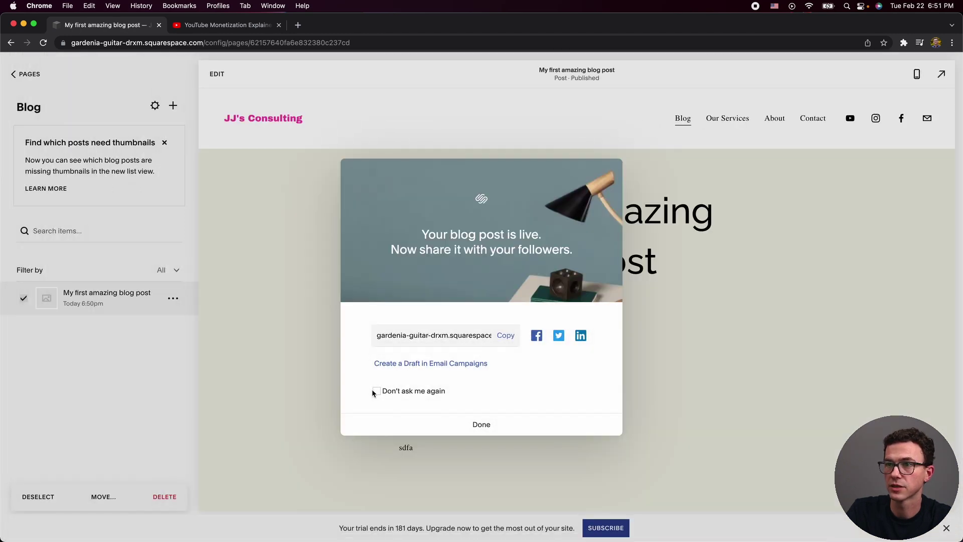
pyautogui.click(376, 392)
pyautogui.click(482, 425)
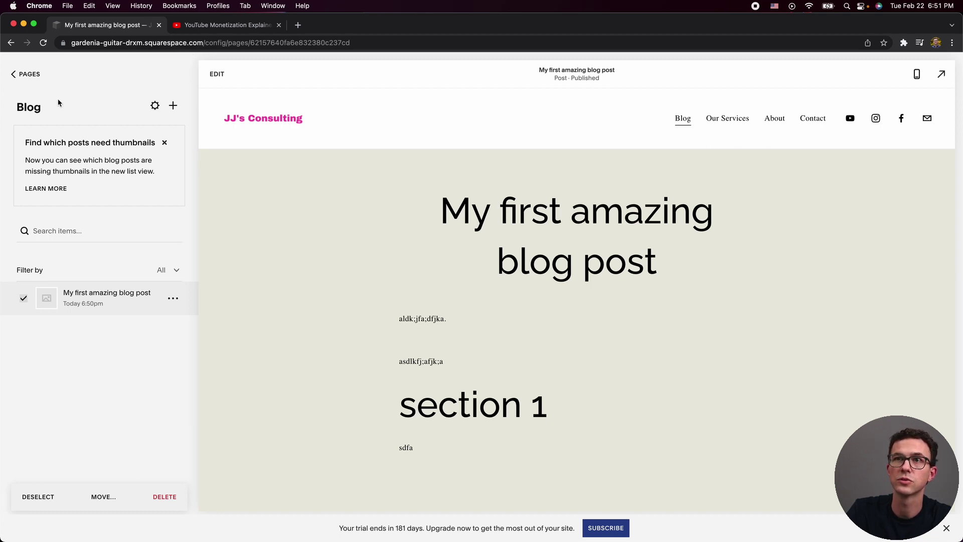
pyautogui.click(37, 107)
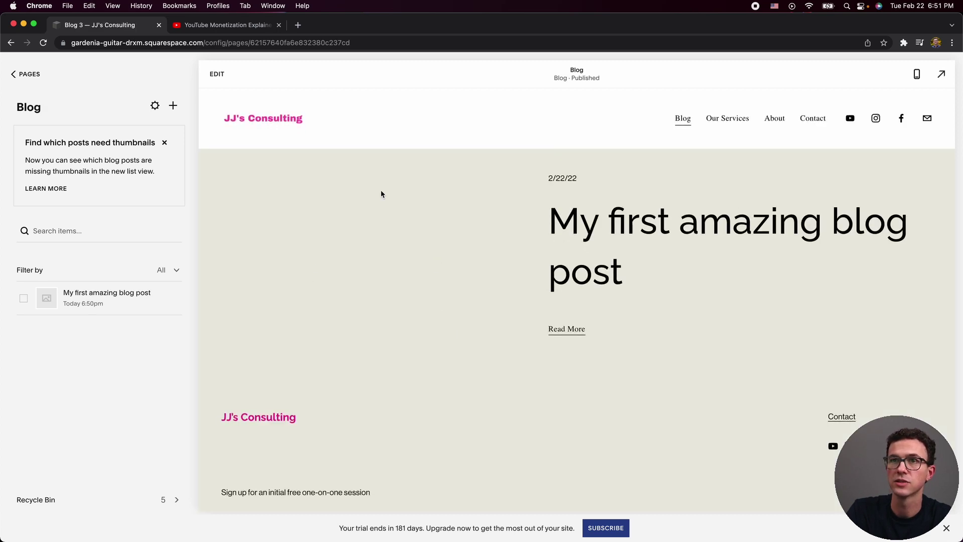
# Upload youtube monetization.png from Downloads as the post's featured image.
pyautogui.click(172, 299)
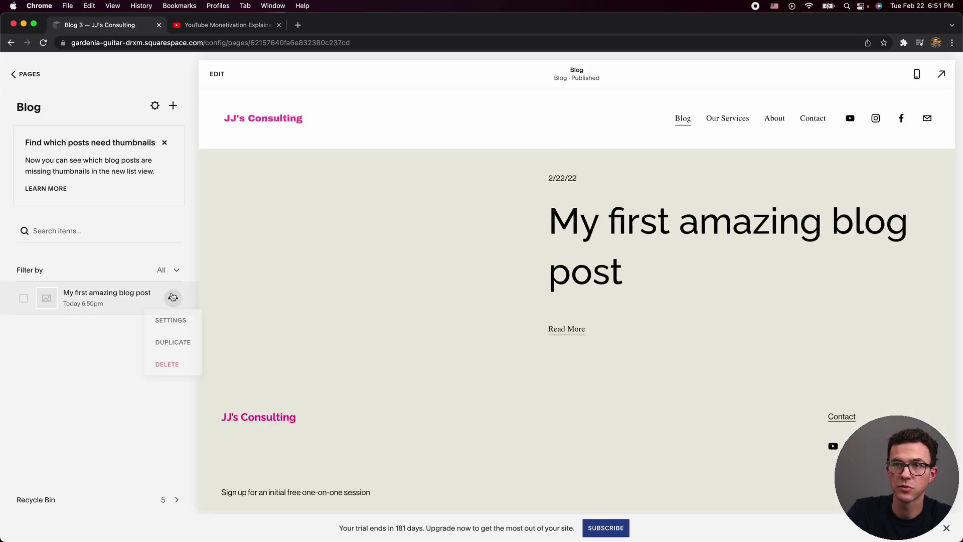
pyautogui.click(172, 322)
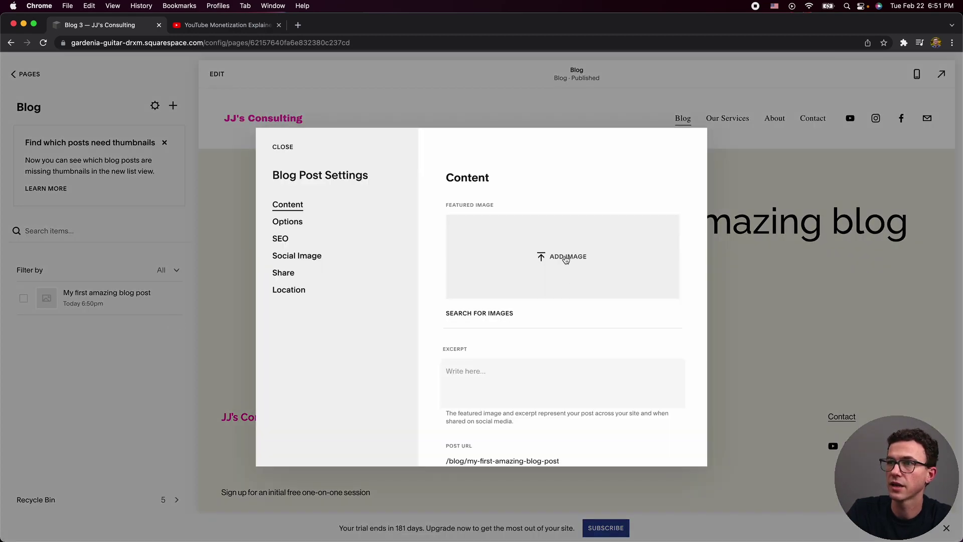
pyautogui.click(566, 260)
pyautogui.scroll(-5, 389, 321)
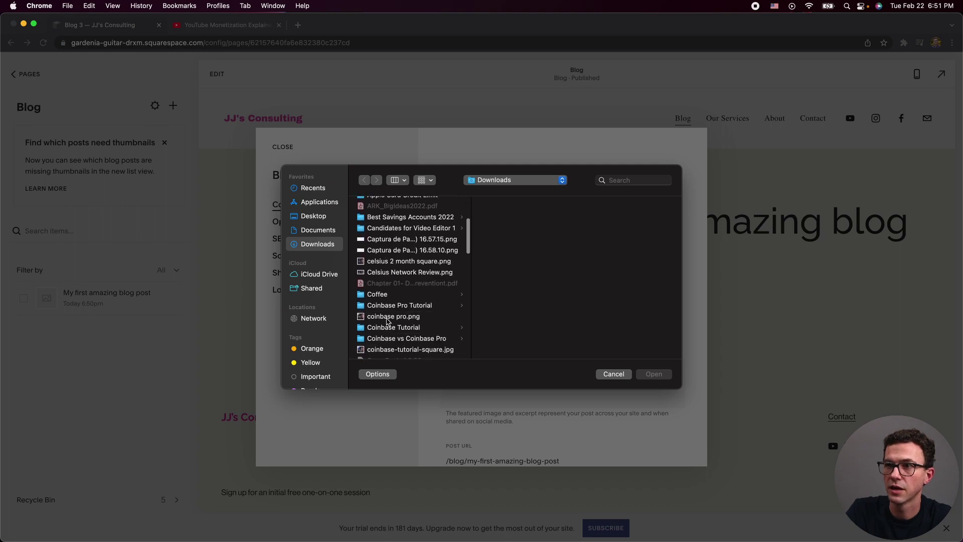
pyautogui.scroll(-15, 387, 327)
pyautogui.click(391, 348)
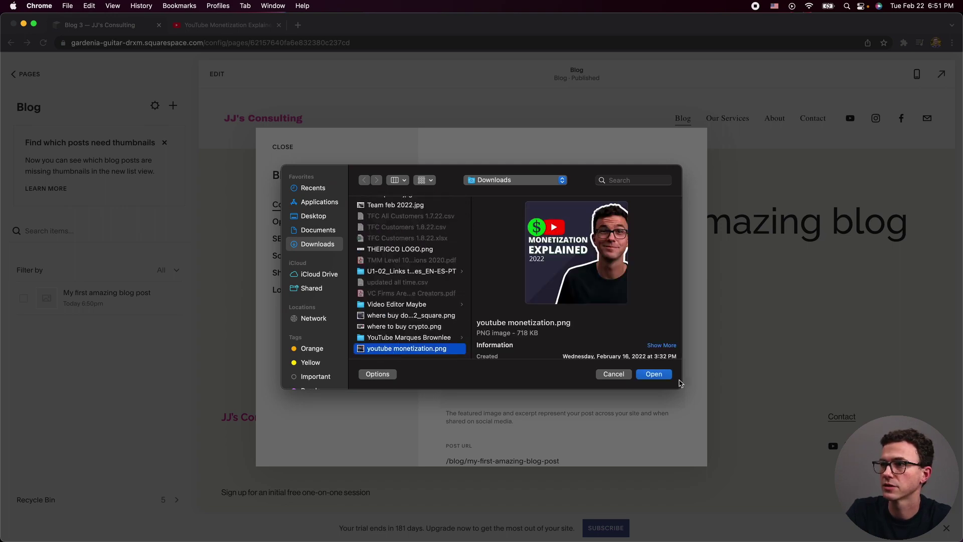
pyautogui.click(654, 375)
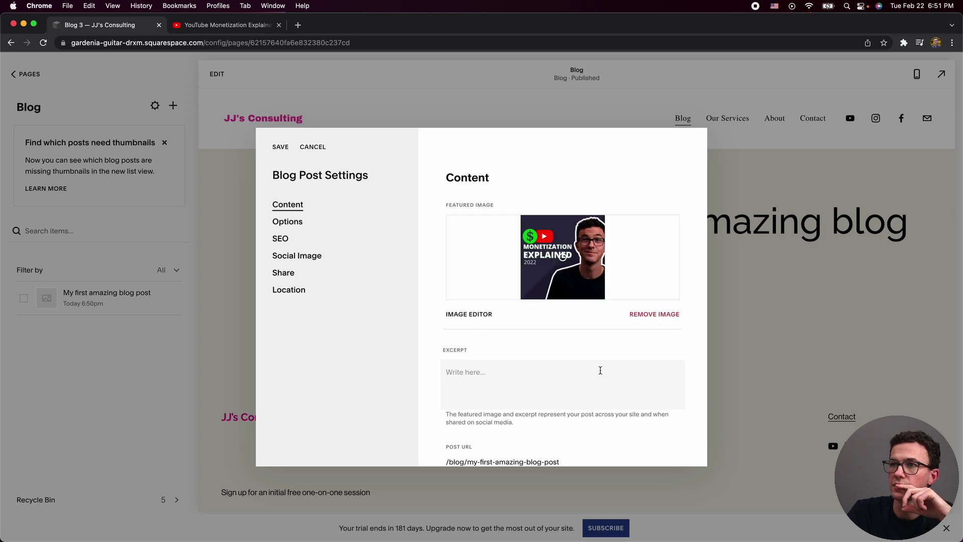
# Review the post's Options, SEO, Social Image, Share and Location settings, then save.
pyautogui.scroll(-3, 572, 354)
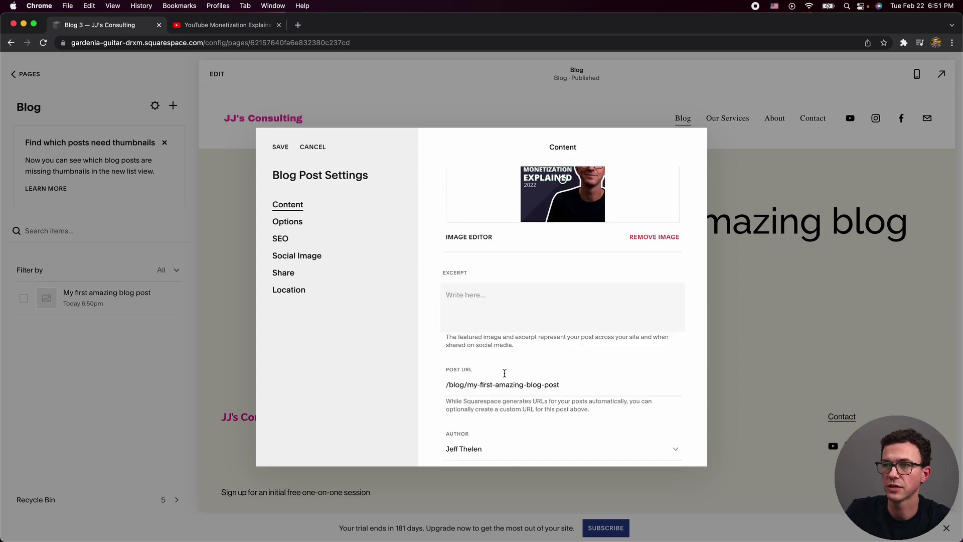
pyautogui.scroll(-1, 542, 401)
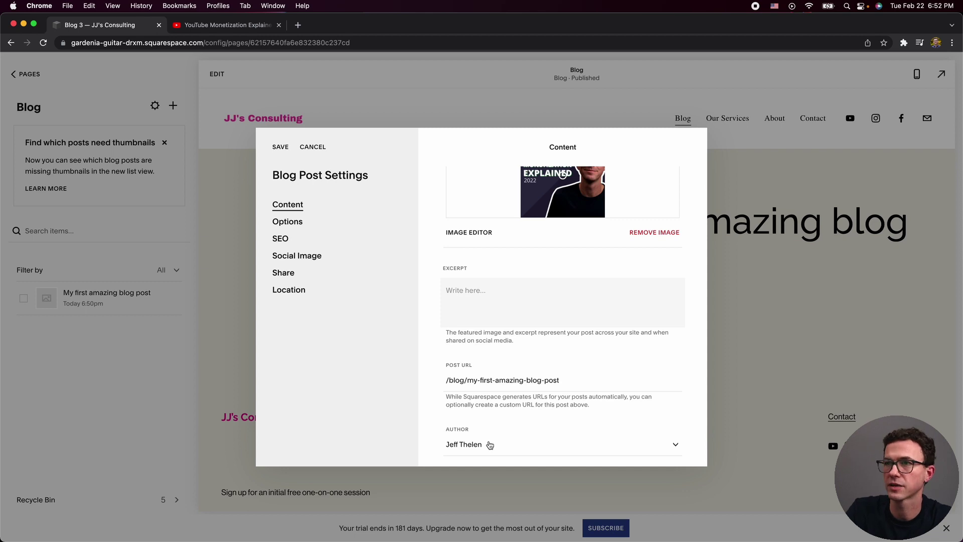
pyautogui.click(299, 225)
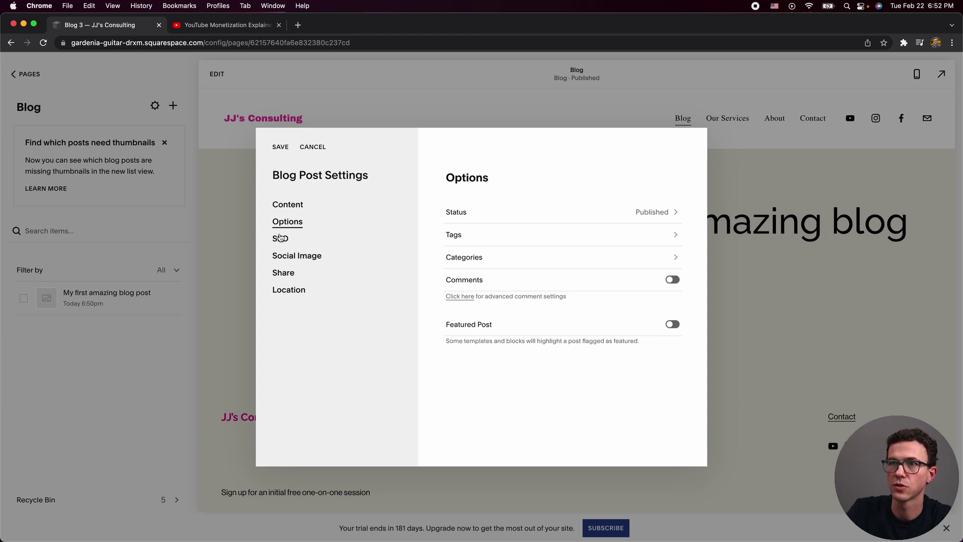
pyautogui.click(284, 238)
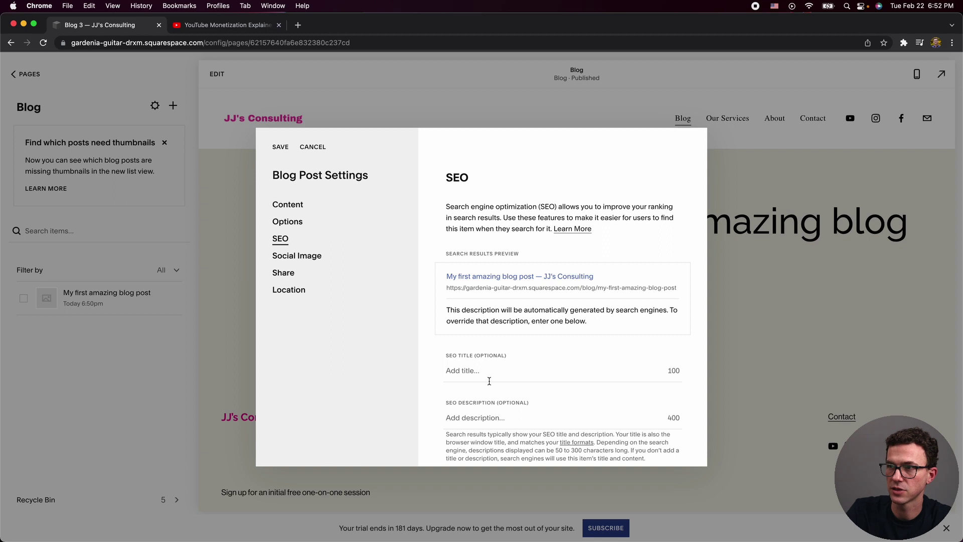
pyautogui.click(296, 256)
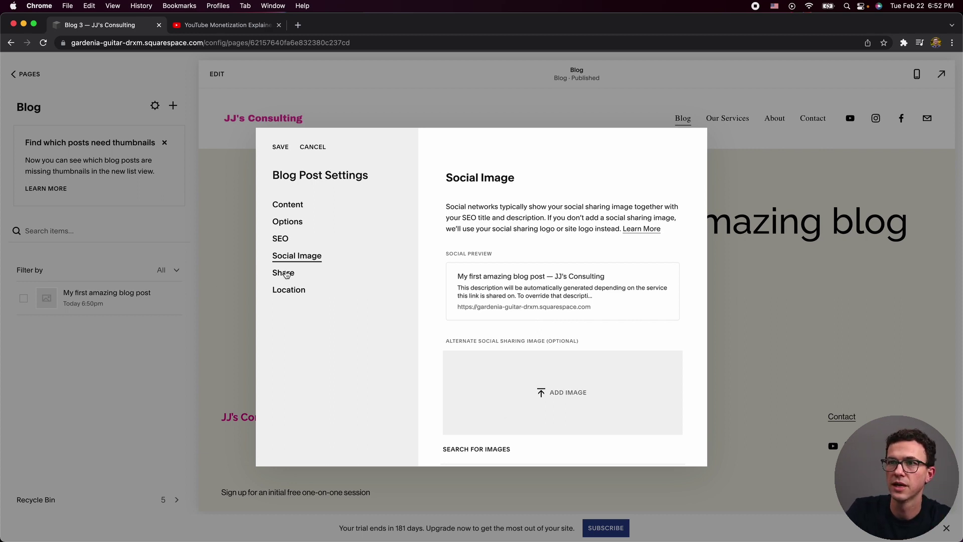
pyautogui.click(292, 275)
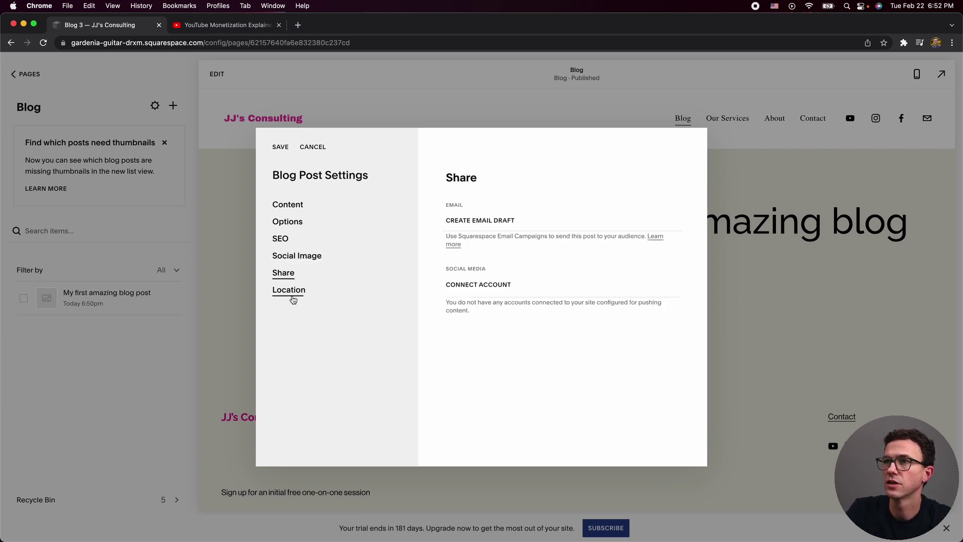
pyautogui.click(294, 299)
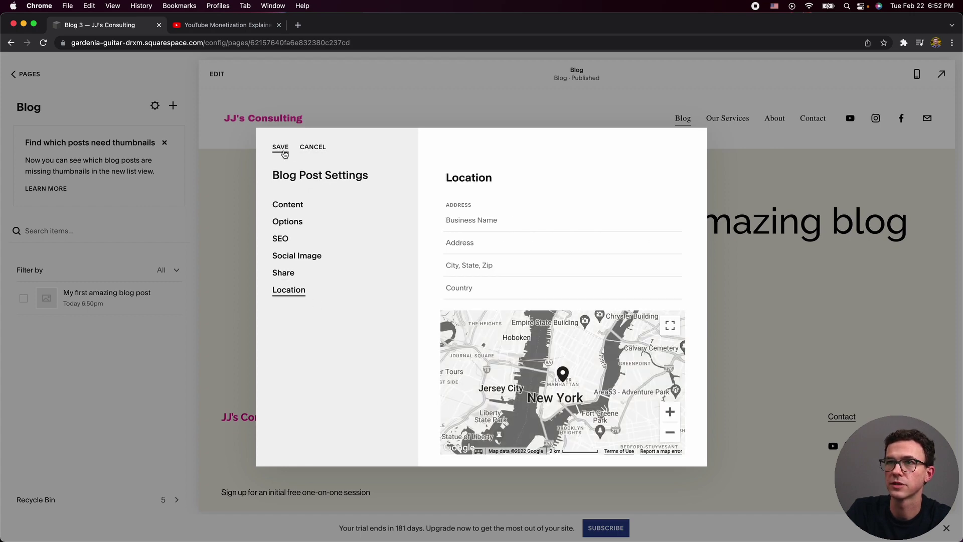
pyautogui.click(282, 151)
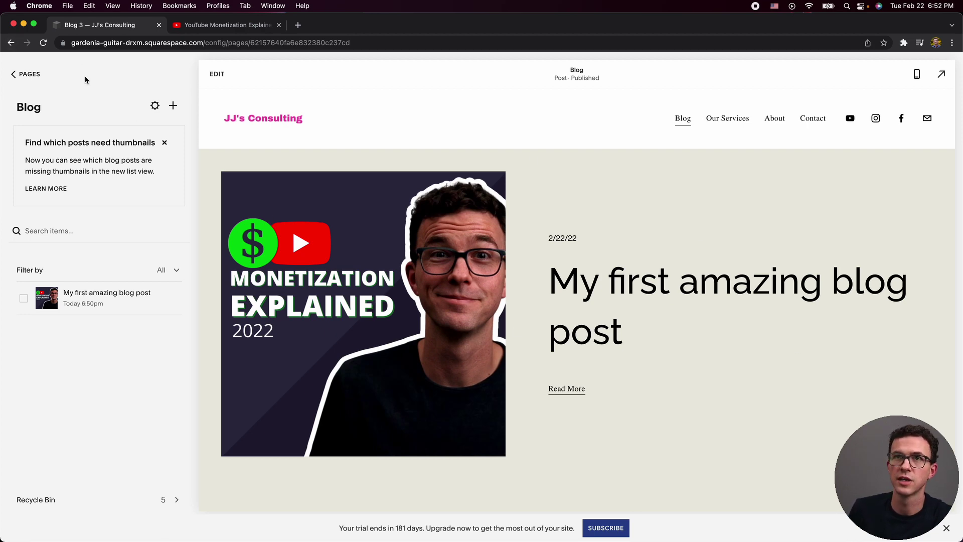
# Go from the pages list to Design > Site Styles > Fonts.
pyautogui.click(28, 74)
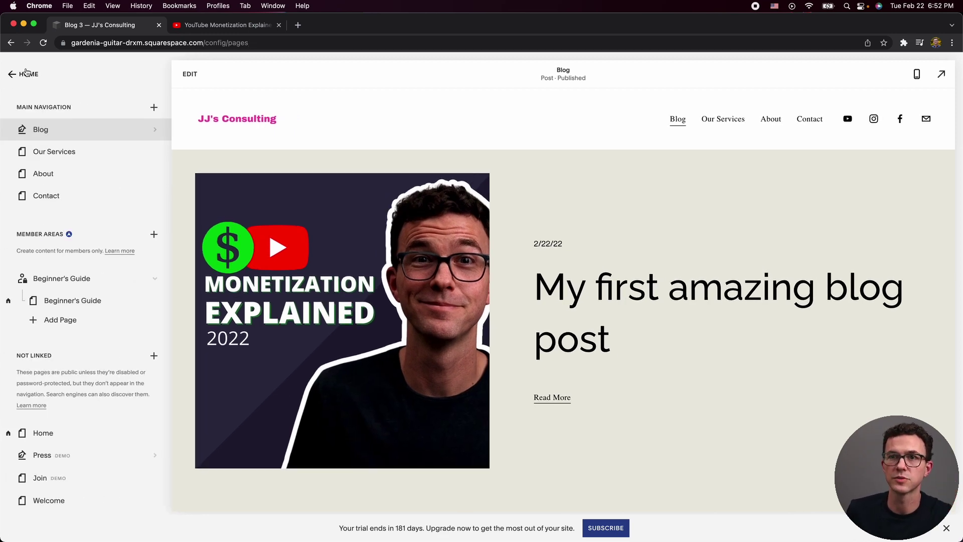
pyautogui.click(26, 73)
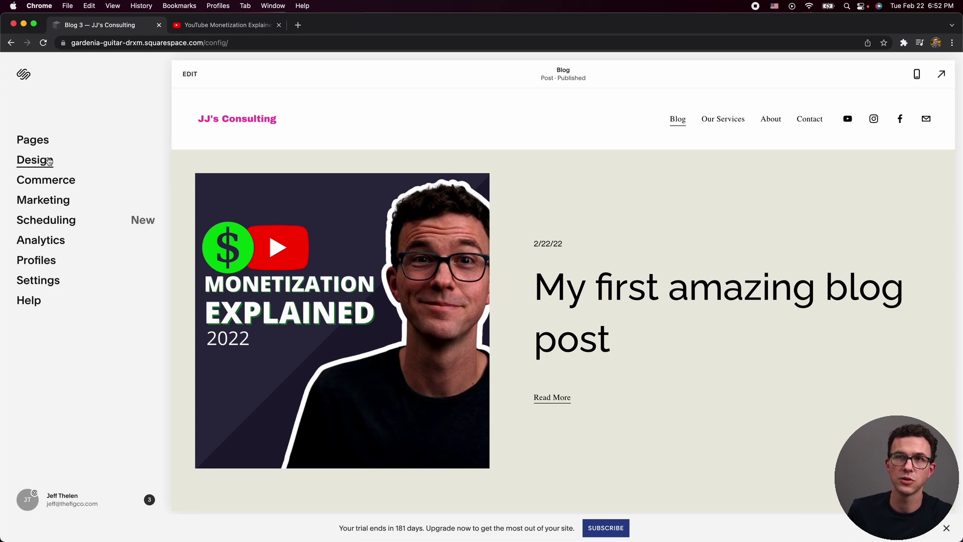
pyautogui.click(49, 160)
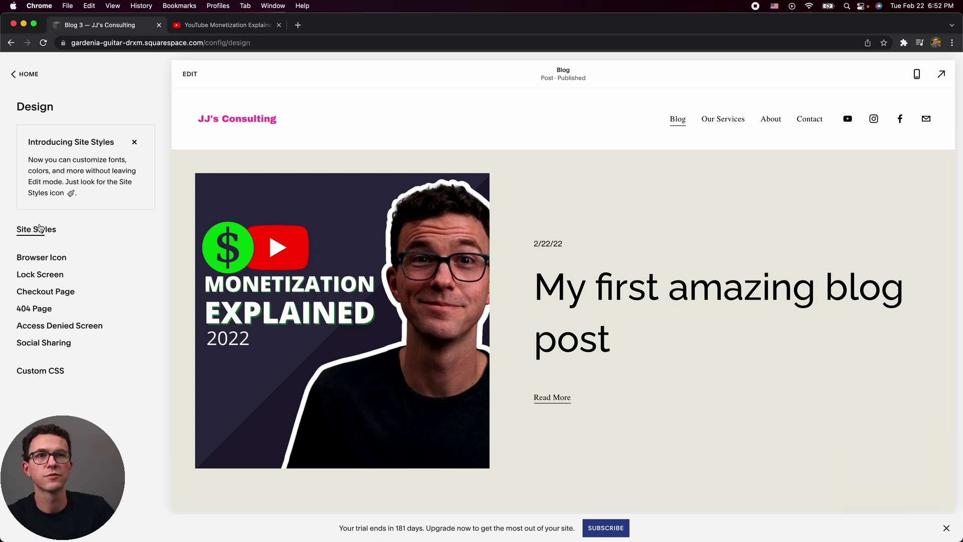
pyautogui.click(36, 230)
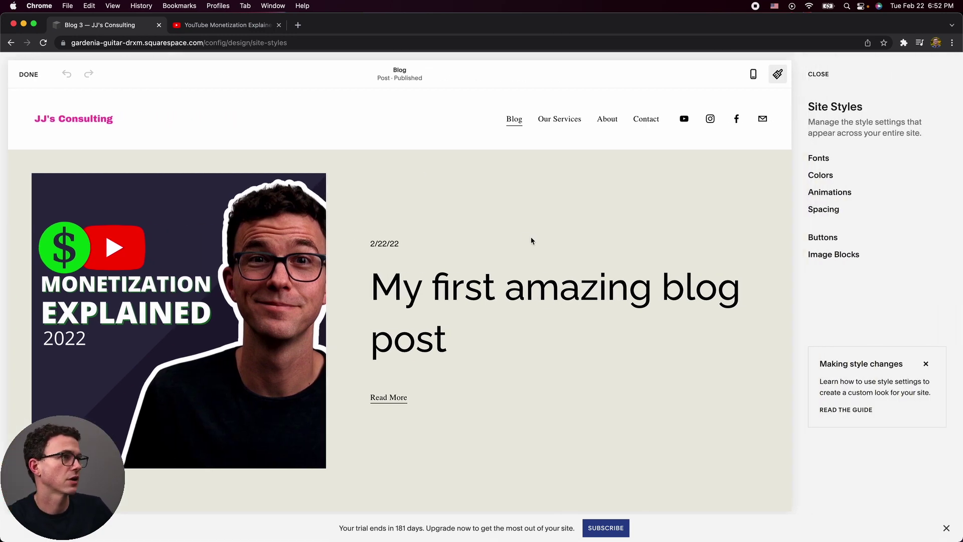
pyautogui.click(819, 157)
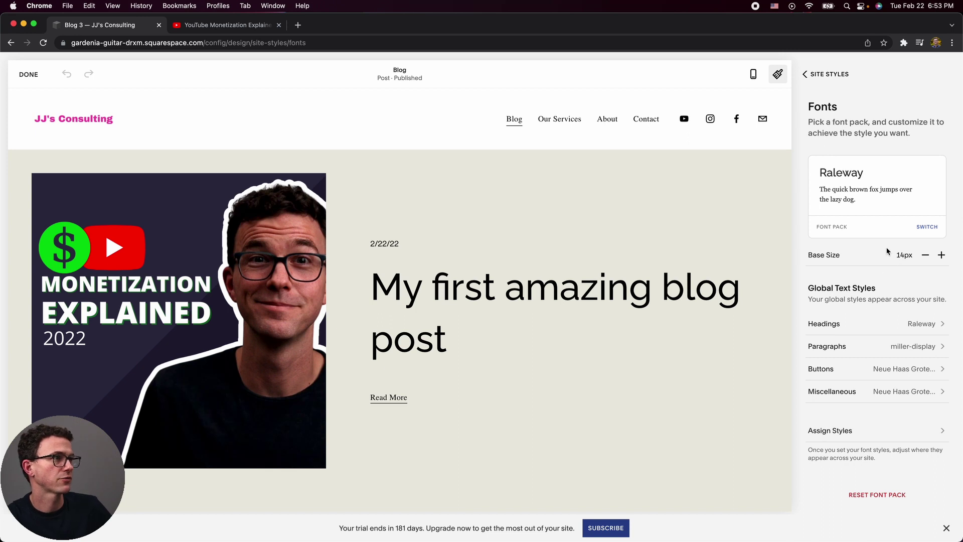
# Switch to the Work Sans font pack from the Sans-serif packs.
pyautogui.click(928, 227)
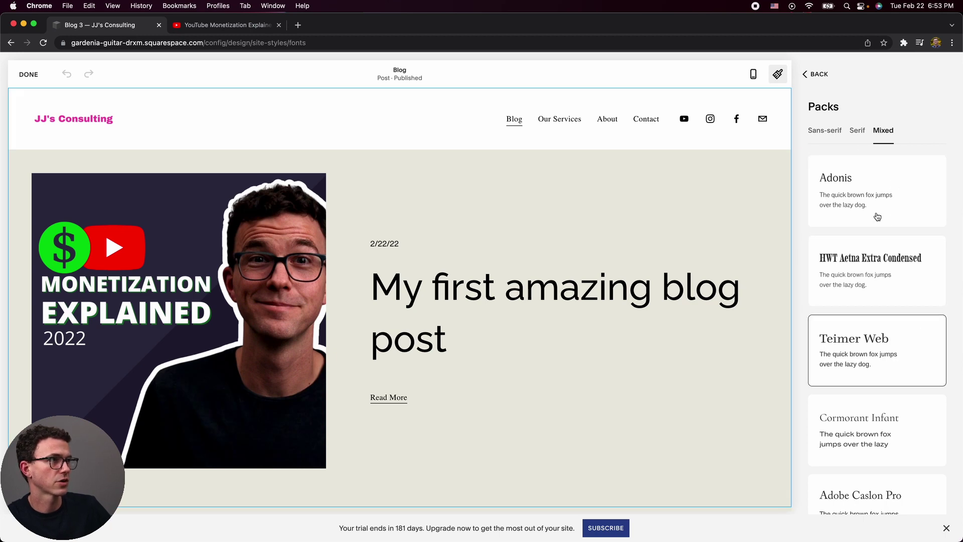
pyautogui.click(829, 131)
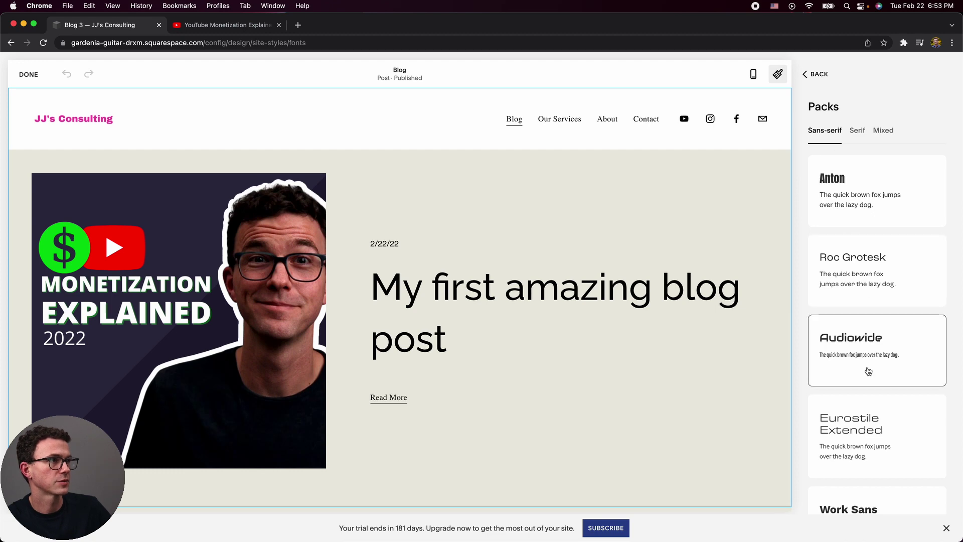
pyautogui.scroll(-3, 870, 372)
pyautogui.scroll(4, 866, 210)
pyautogui.scroll(-2, 869, 221)
pyautogui.scroll(-2, 868, 224)
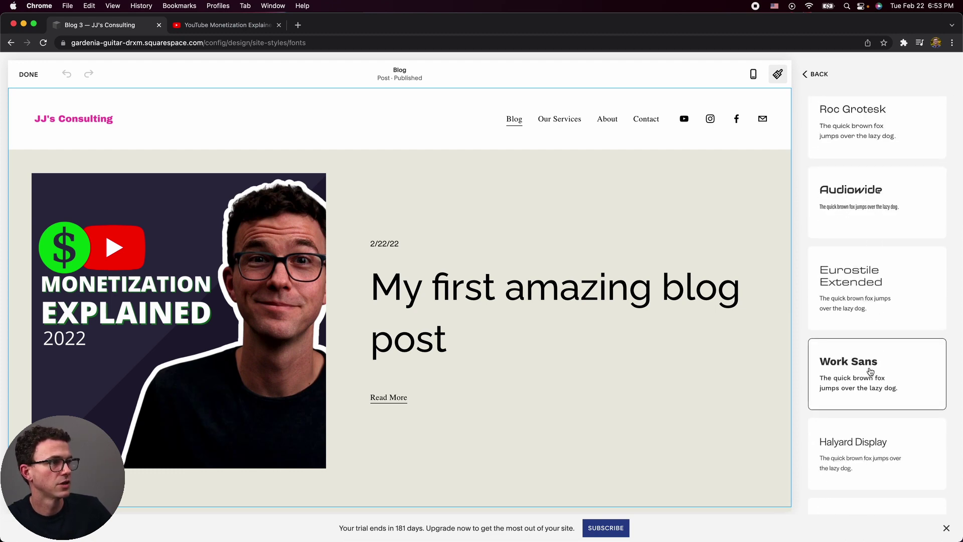
pyautogui.click(871, 371)
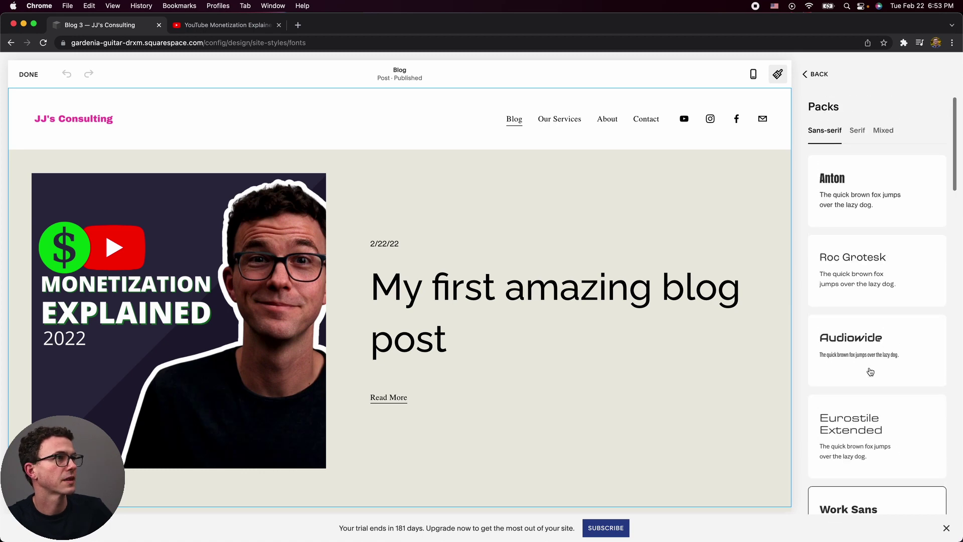
pyautogui.click(819, 74)
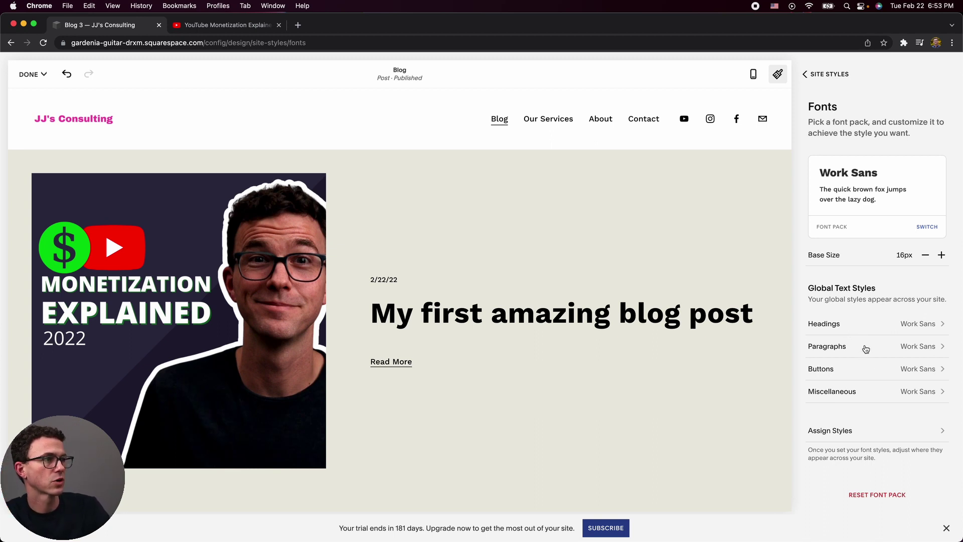
# Change the Paragraphs font family to Open Sans and return to the site styles list.
pyautogui.click(866, 348)
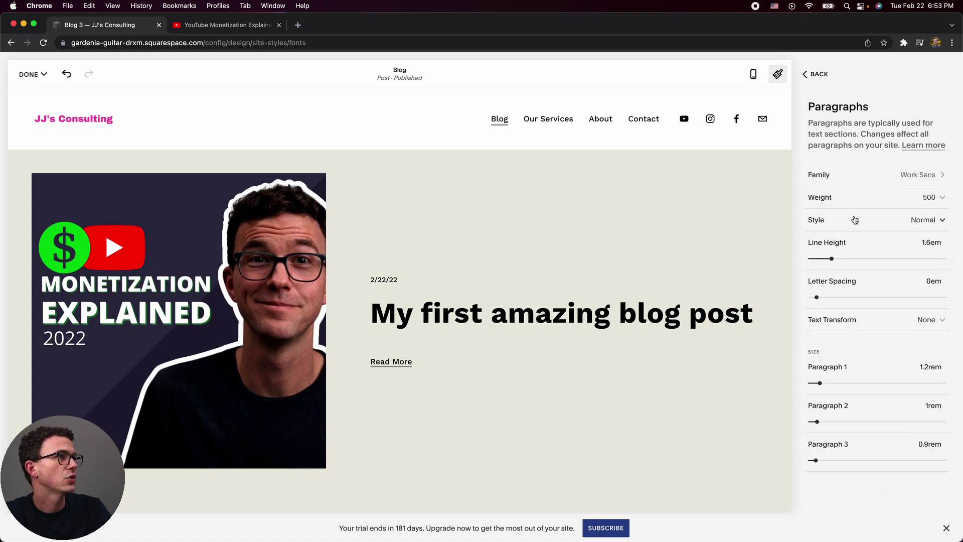
pyautogui.click(889, 175)
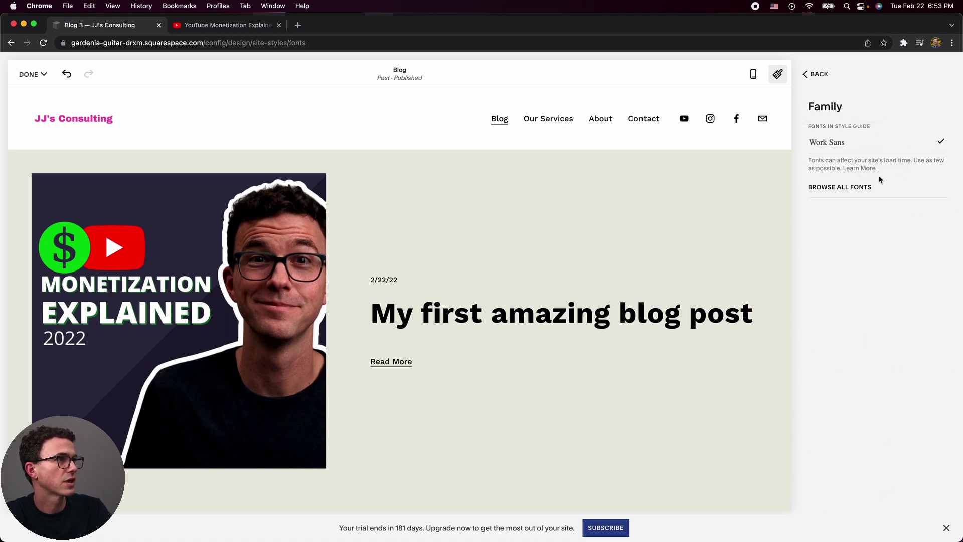
pyautogui.click(858, 187)
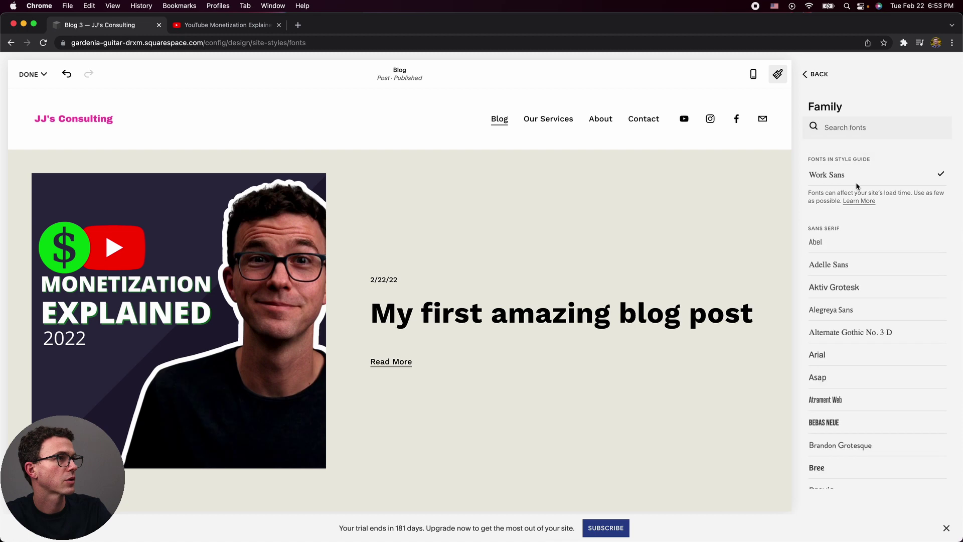
pyautogui.scroll(-20, 830, 326)
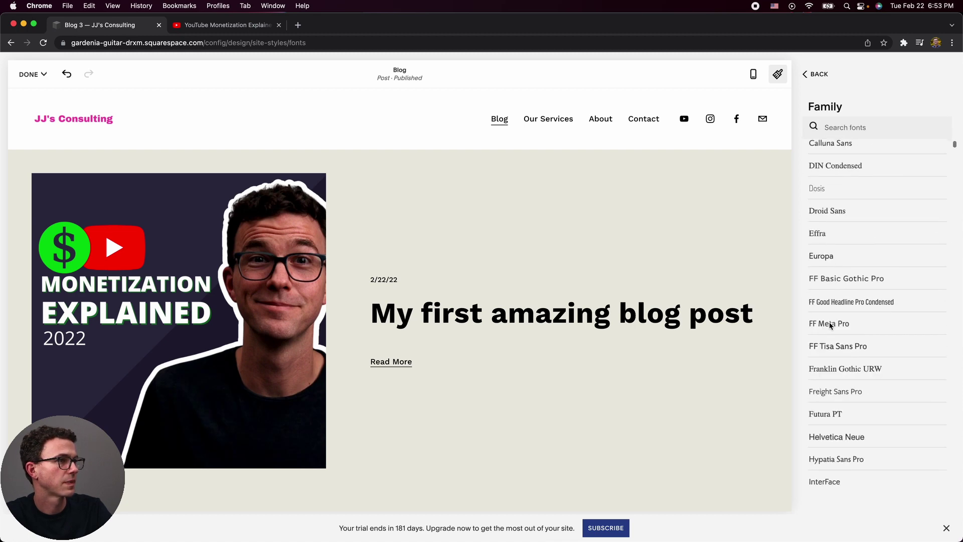
pyautogui.scroll(5, 831, 326)
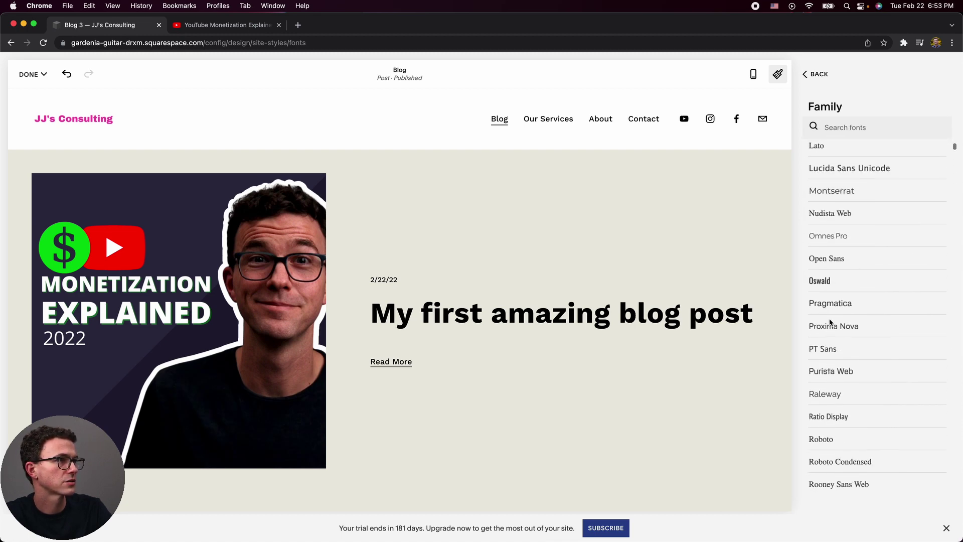
pyautogui.click(835, 260)
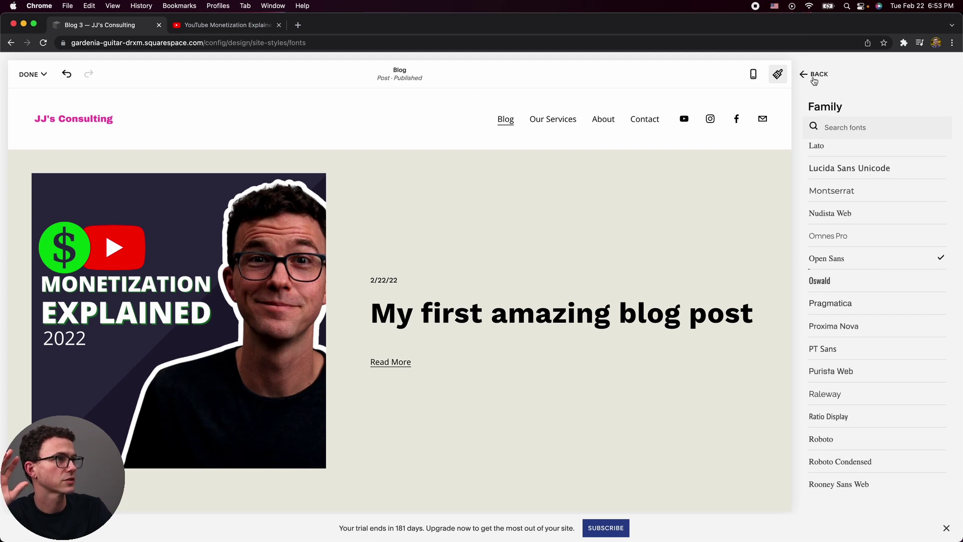
pyautogui.click(815, 76)
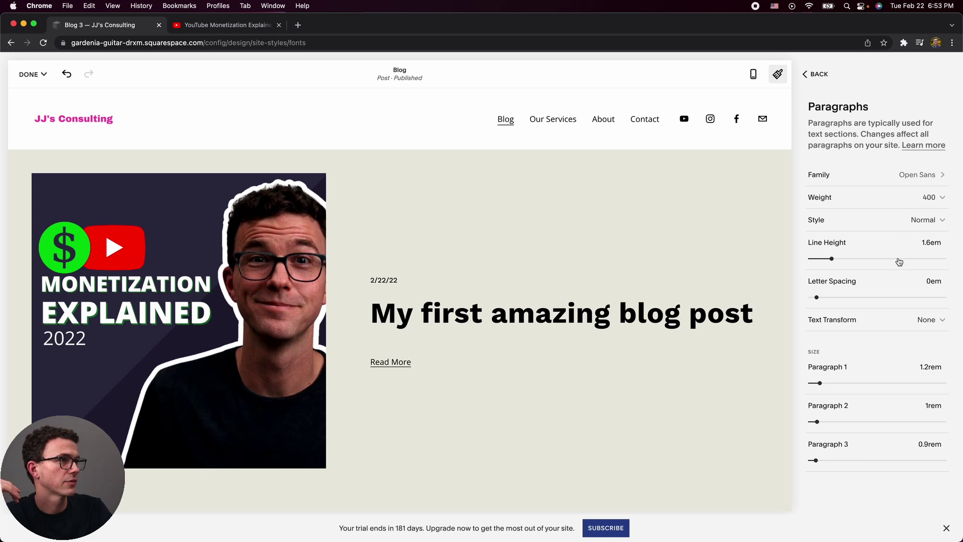
pyautogui.click(806, 73)
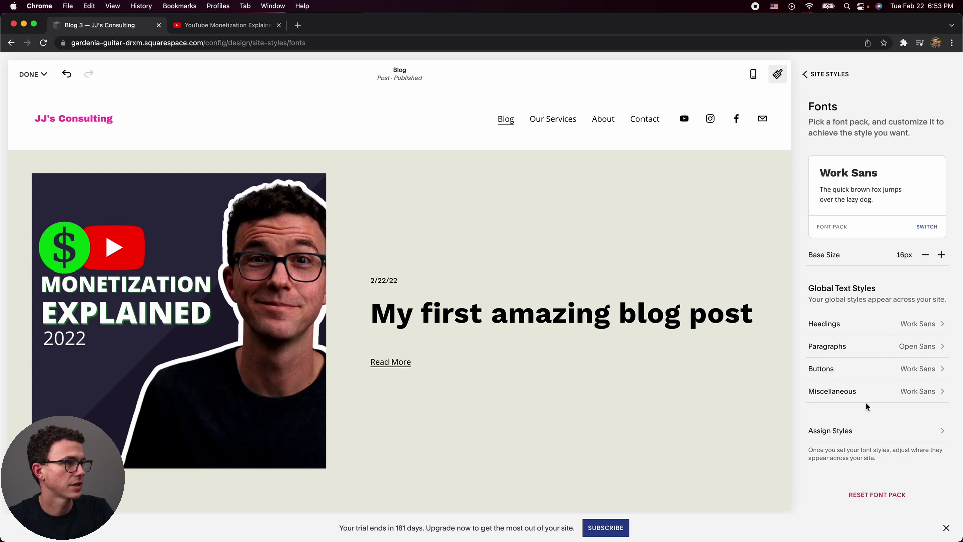
pyautogui.click(810, 78)
# Apply the navy preset colour palette with accent #253551 and save the style changes.
pyautogui.click(821, 174)
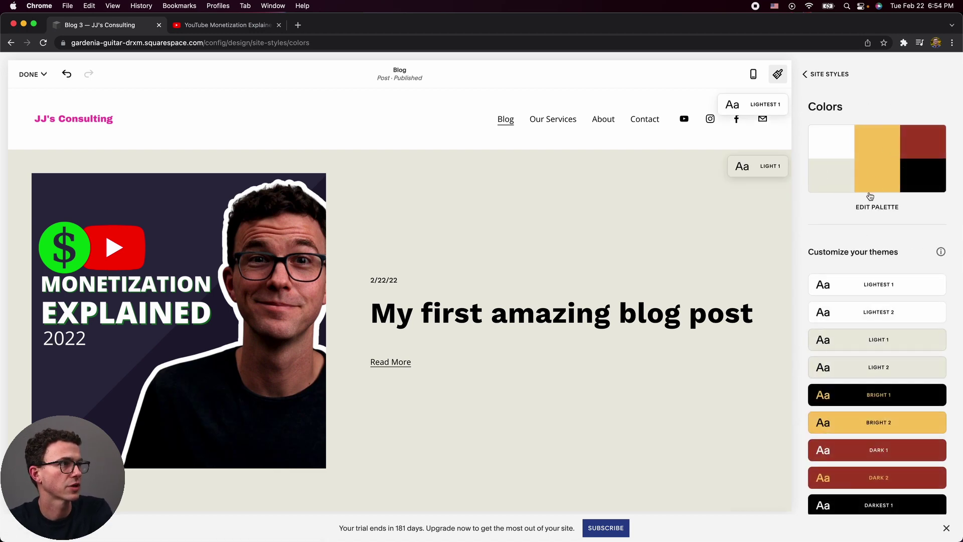
pyautogui.click(869, 209)
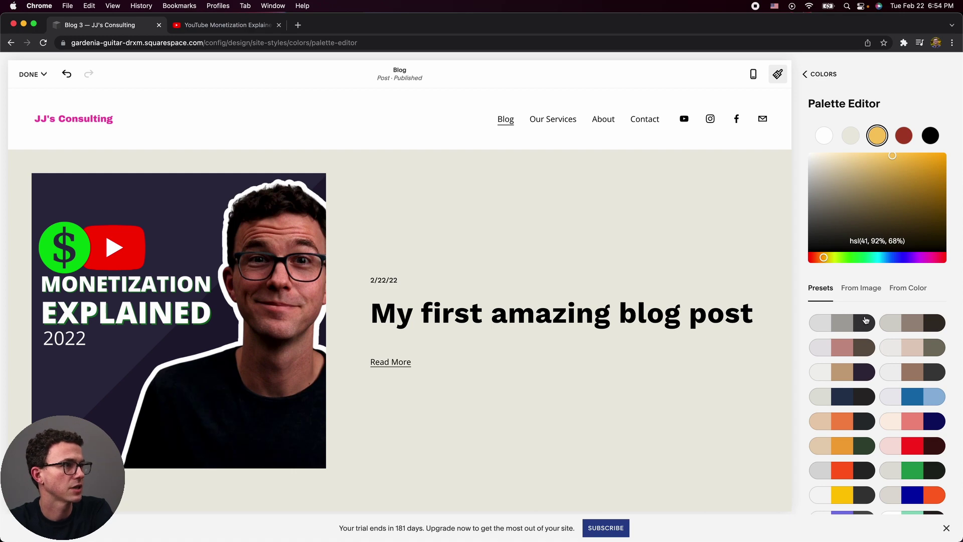
pyautogui.scroll(-1, 868, 319)
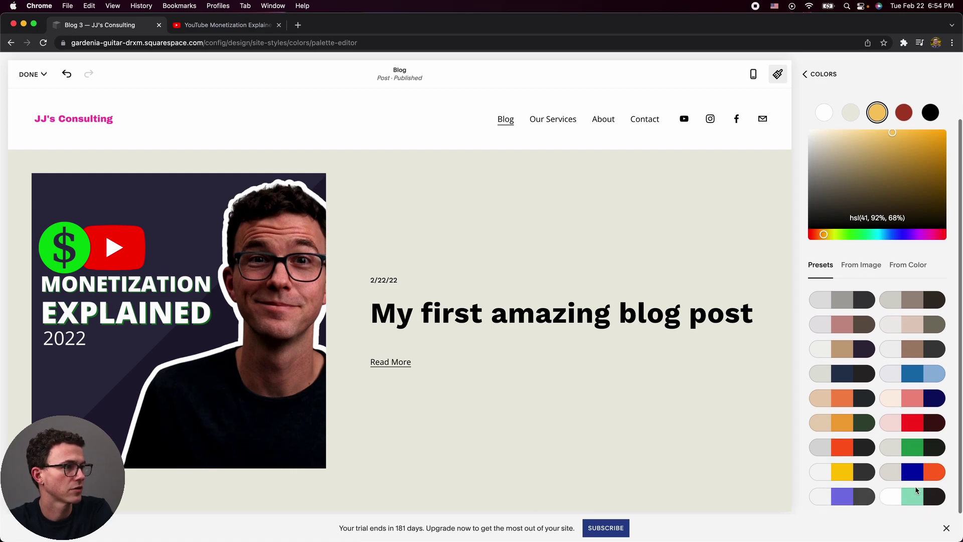
pyautogui.click(852, 376)
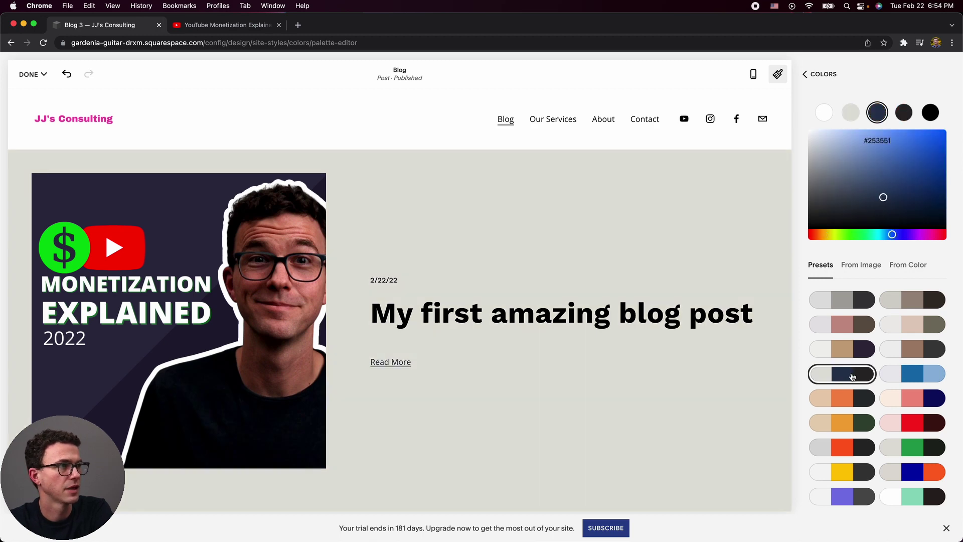
pyautogui.scroll(-5, 640, 269)
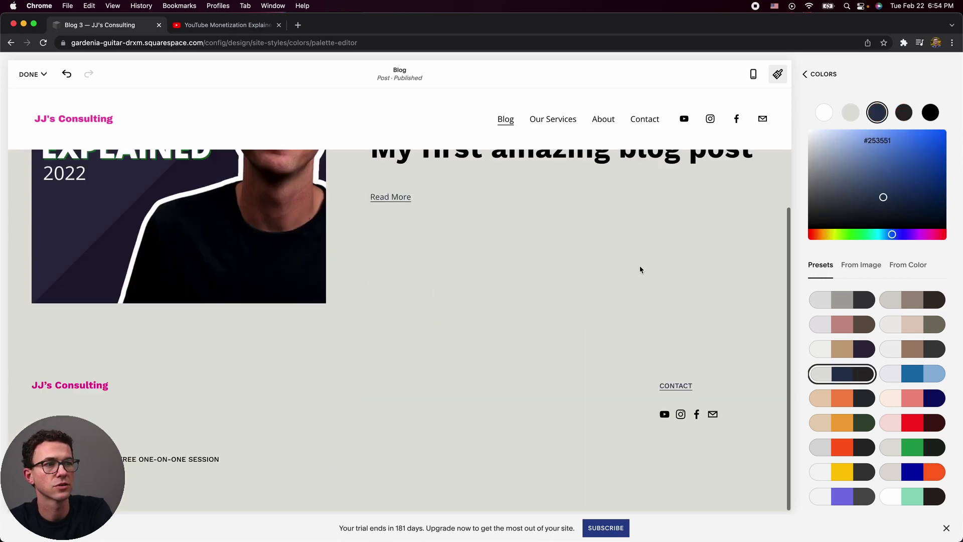
pyautogui.scroll(5, 640, 266)
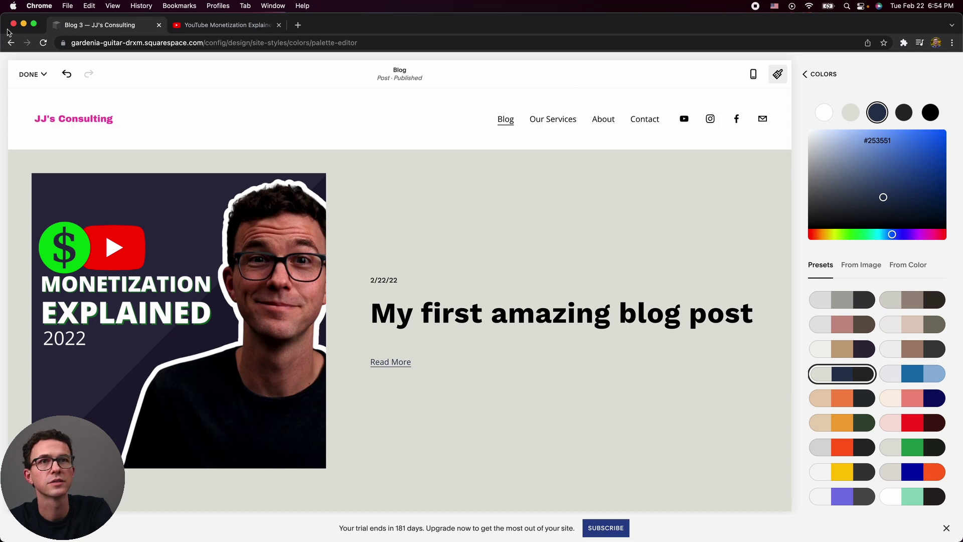
pyautogui.click(25, 73)
pyautogui.click(30, 95)
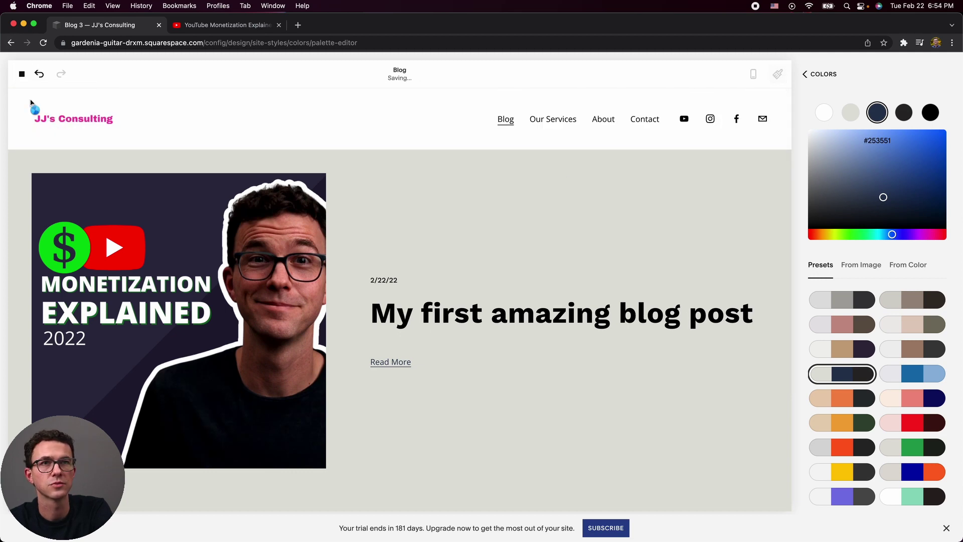
# Exit the style editor, preview the Home page, then reopen Design > Site Styles.
pyautogui.click(30, 74)
pyautogui.click(30, 95)
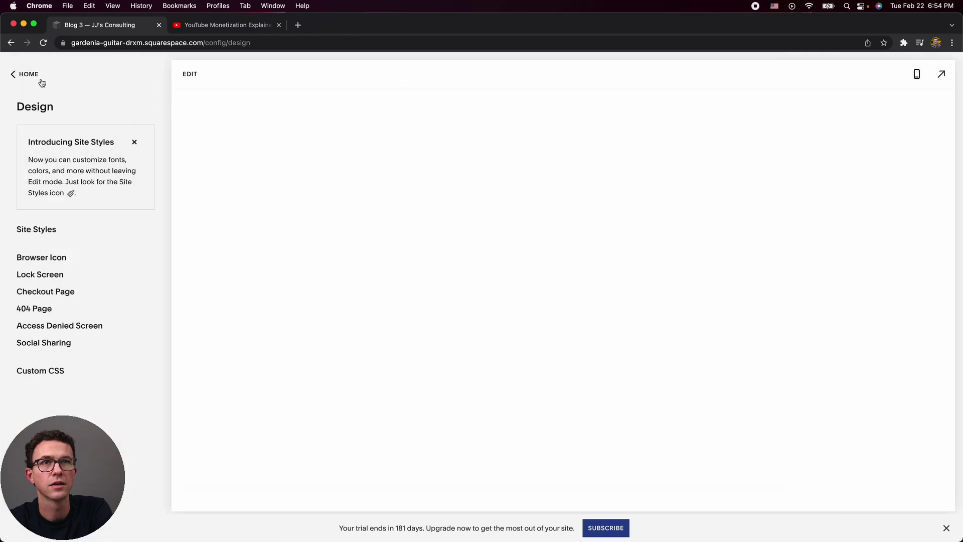
pyautogui.click(28, 74)
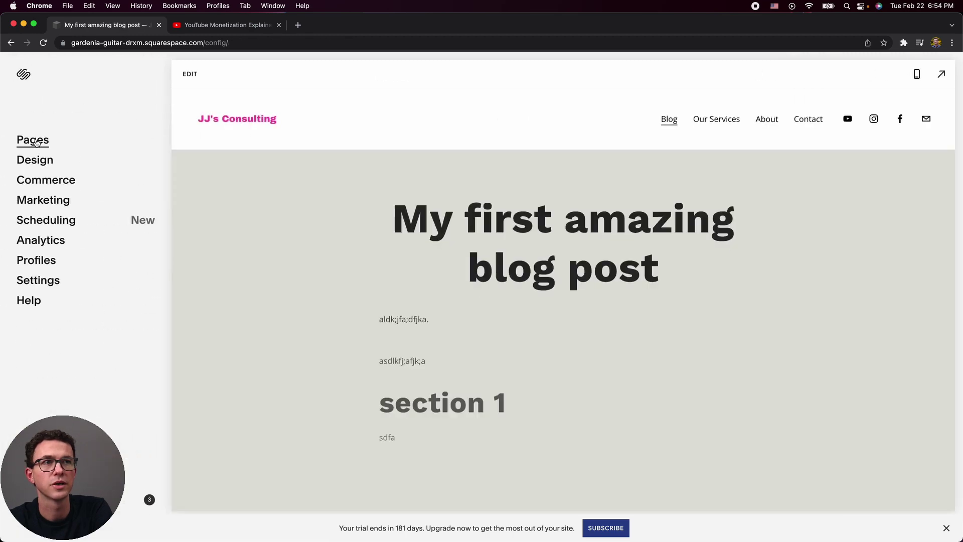
pyautogui.click(33, 139)
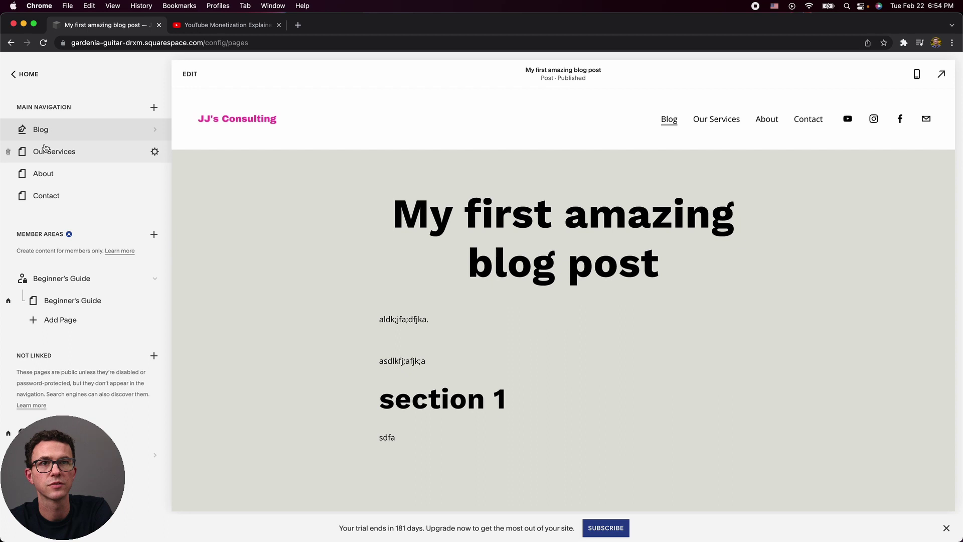
pyautogui.click(145, 432)
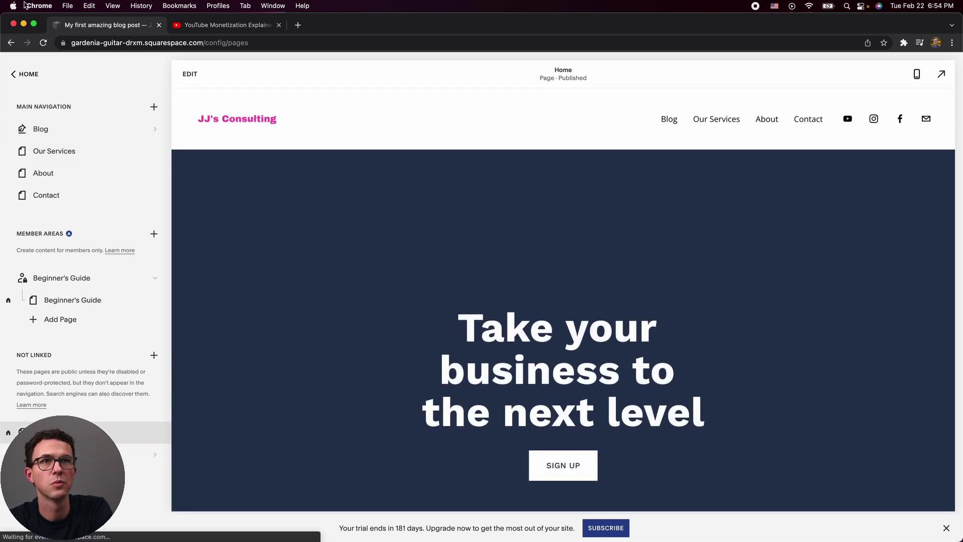
pyautogui.click(24, 76)
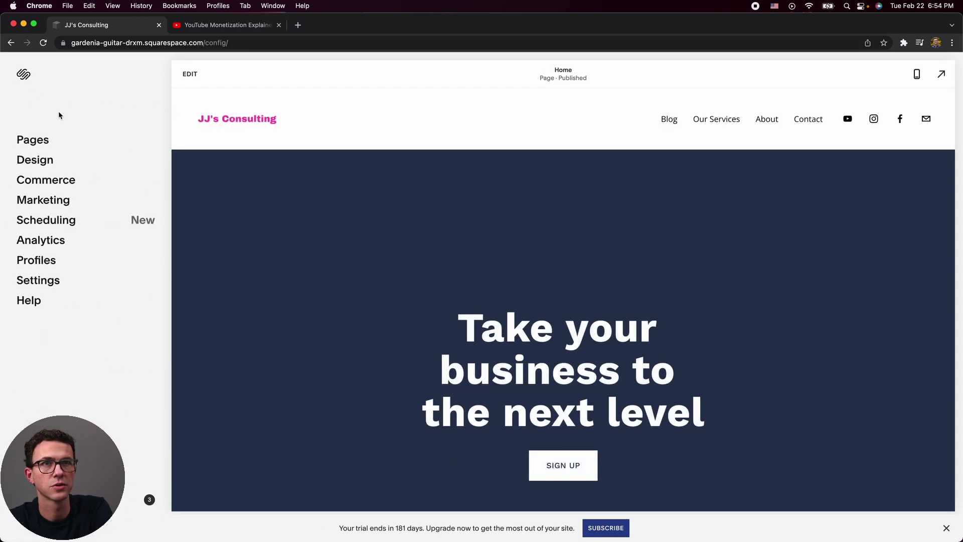
pyautogui.click(50, 163)
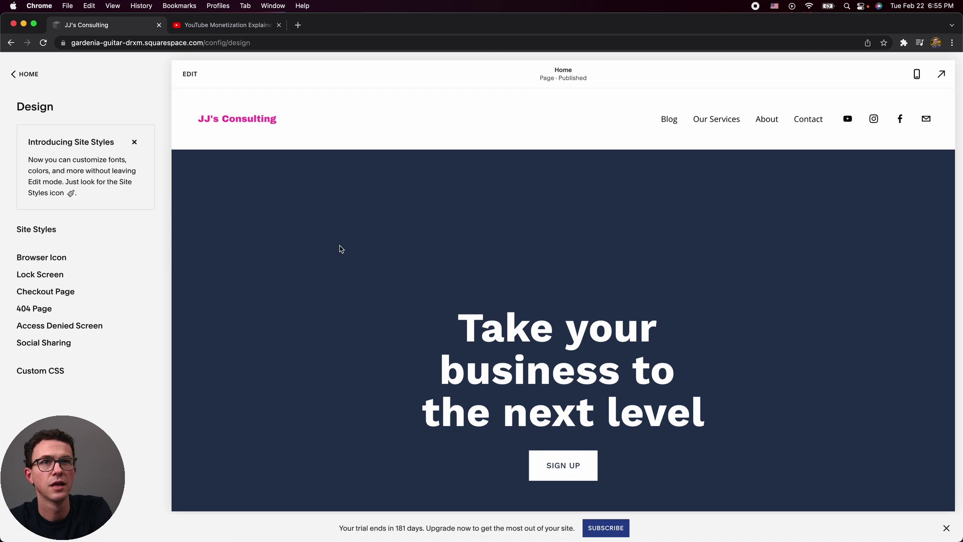
pyautogui.click(55, 230)
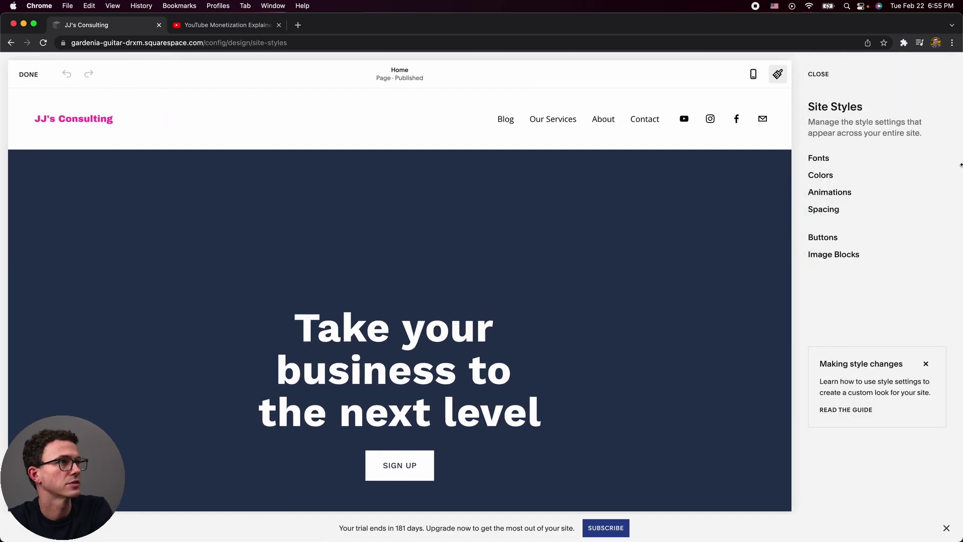
# Apply the red preset colour palette in the palette editor.
pyautogui.click(854, 177)
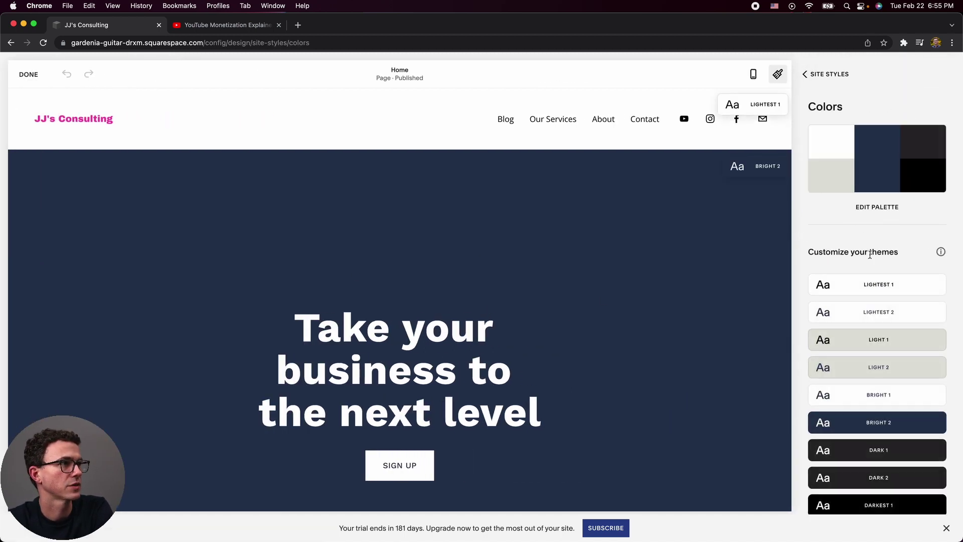
pyautogui.click(877, 206)
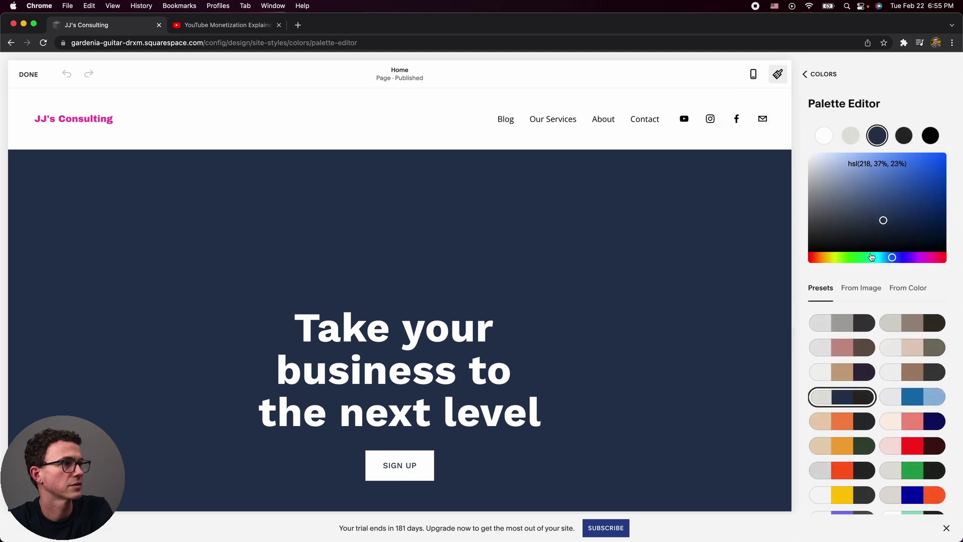
pyautogui.click(914, 446)
pyautogui.scroll(-20, 777, 383)
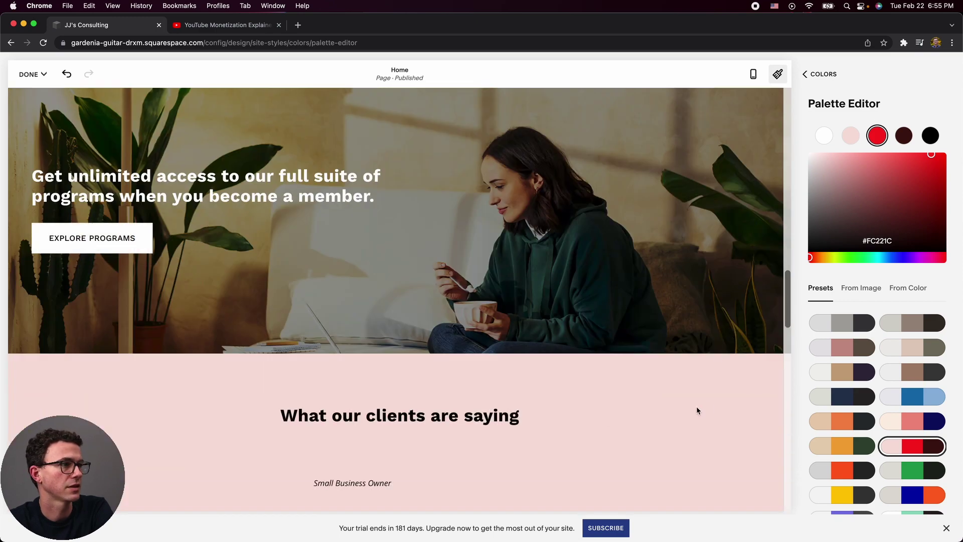
pyautogui.scroll(-10, 679, 430)
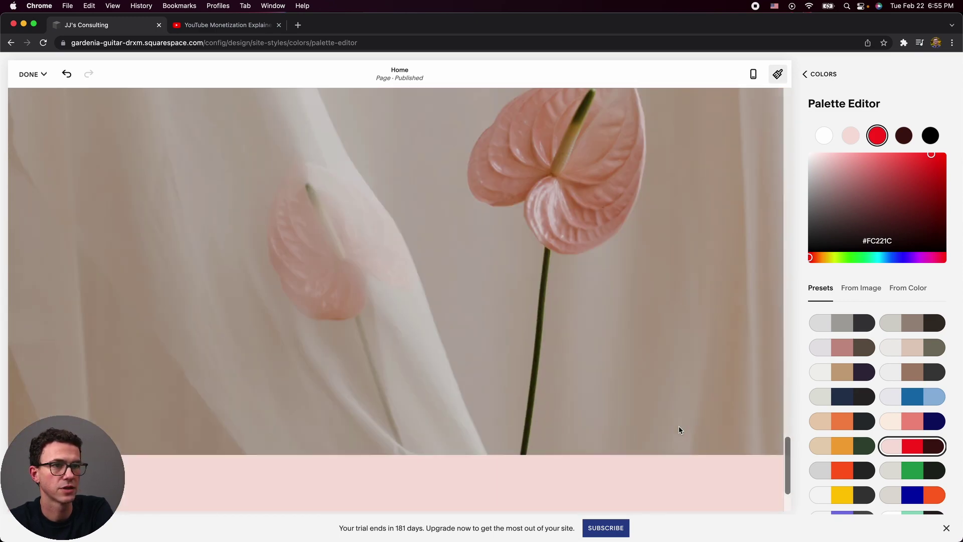
pyautogui.scroll(5, 679, 430)
pyautogui.scroll(8, 679, 430)
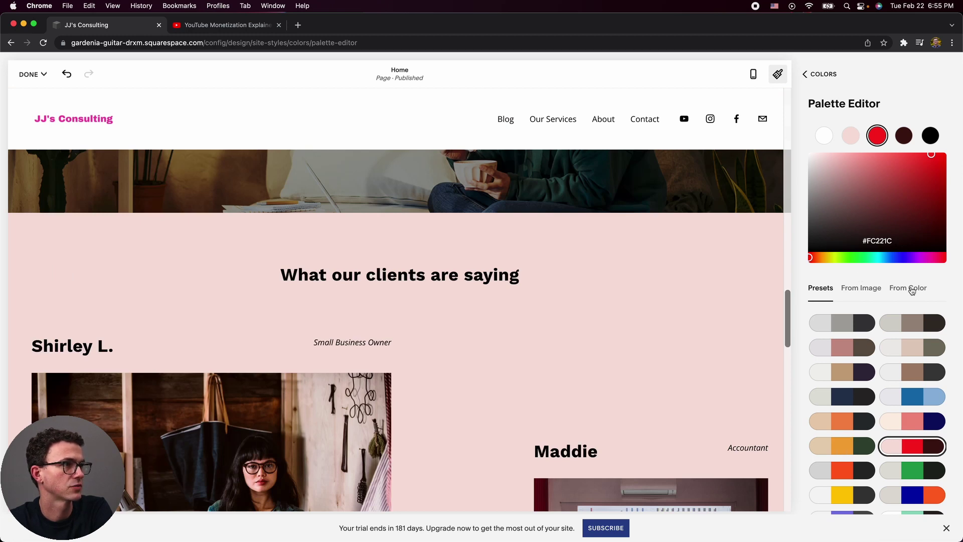
pyautogui.scroll(-1, 912, 292)
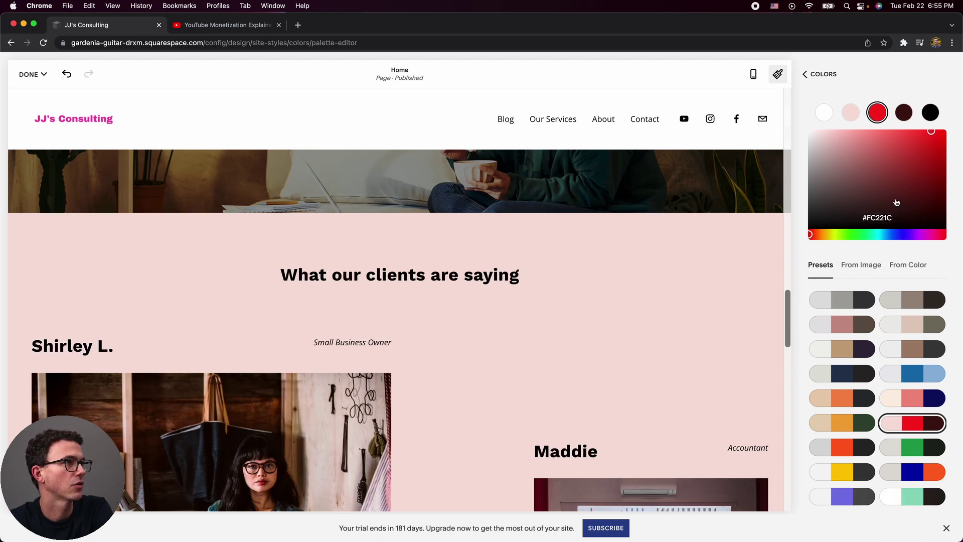
# Recolour the palette's darkest swatch to deep blue hsl(248, 75%, 16%).
pyautogui.click(932, 114)
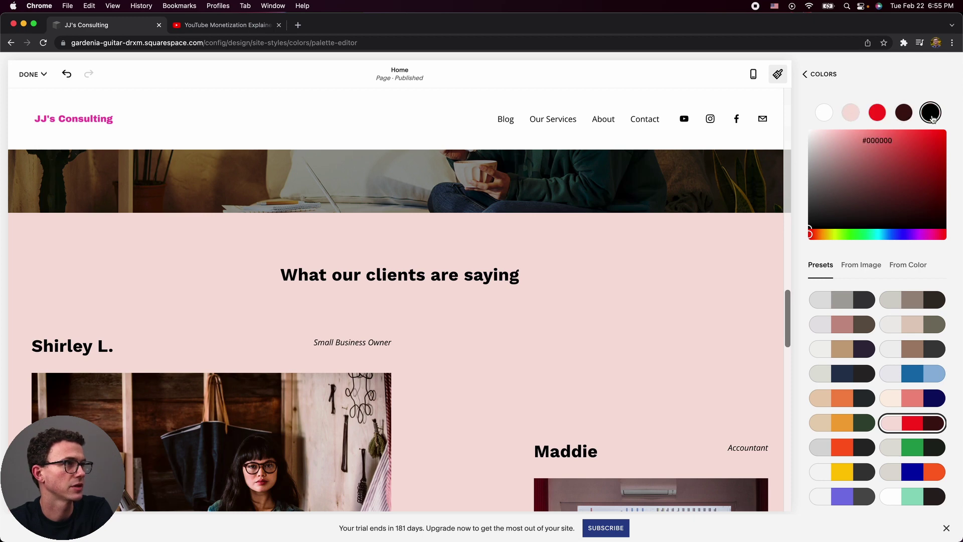
pyautogui.click(811, 227)
pyautogui.moveTo(811, 226); pyautogui.dragTo(812, 223)
pyautogui.click(903, 235)
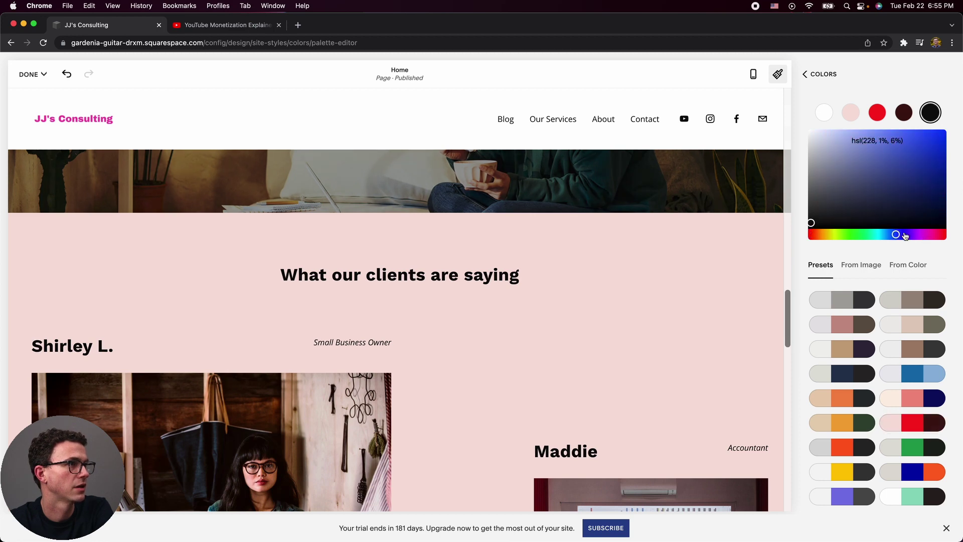
pyautogui.click(815, 219)
pyautogui.moveTo(954, 233); pyautogui.dragTo(928, 212)
pyautogui.click(940, 211)
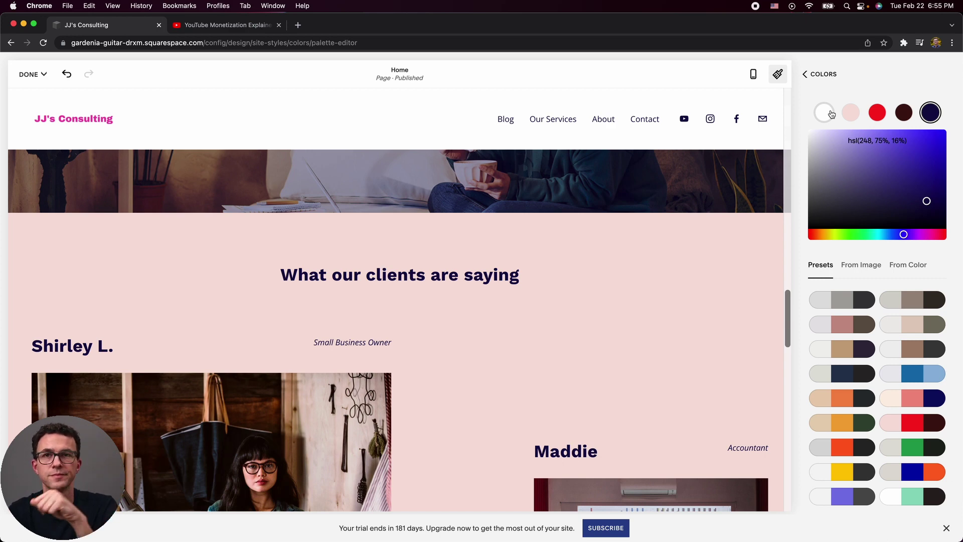
pyautogui.click(817, 76)
pyautogui.click(817, 76)
# Switch site animations to None, then glance at the Spacing settings.
pyautogui.click(834, 198)
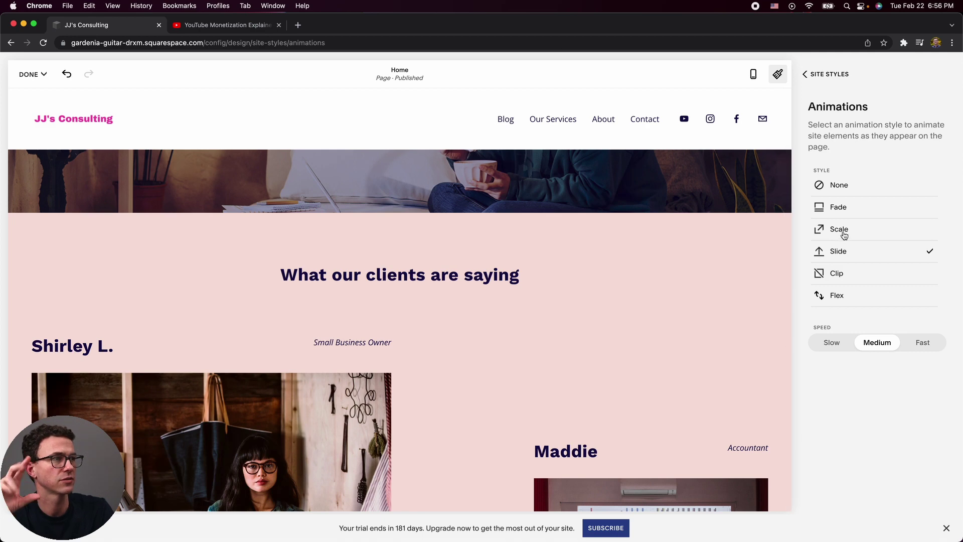
pyautogui.click(842, 186)
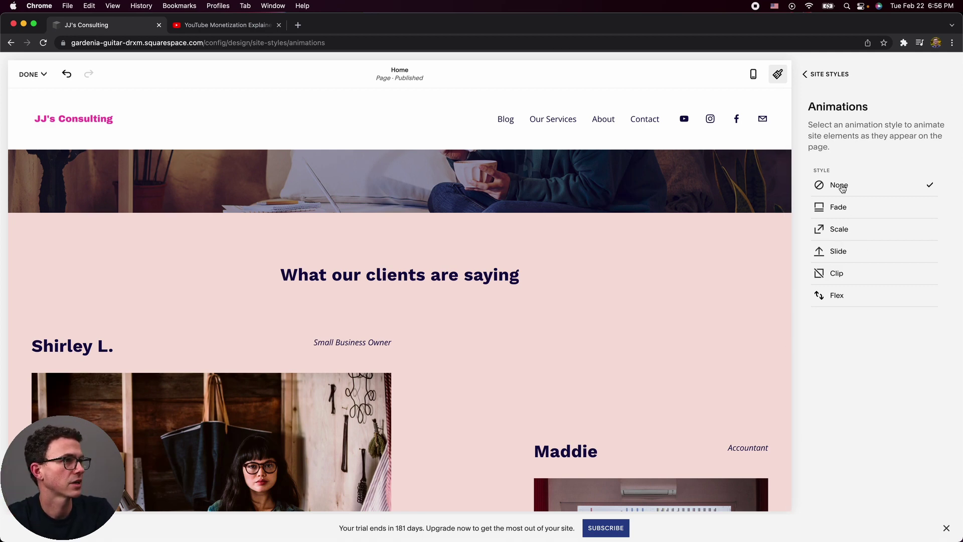
pyautogui.click(814, 75)
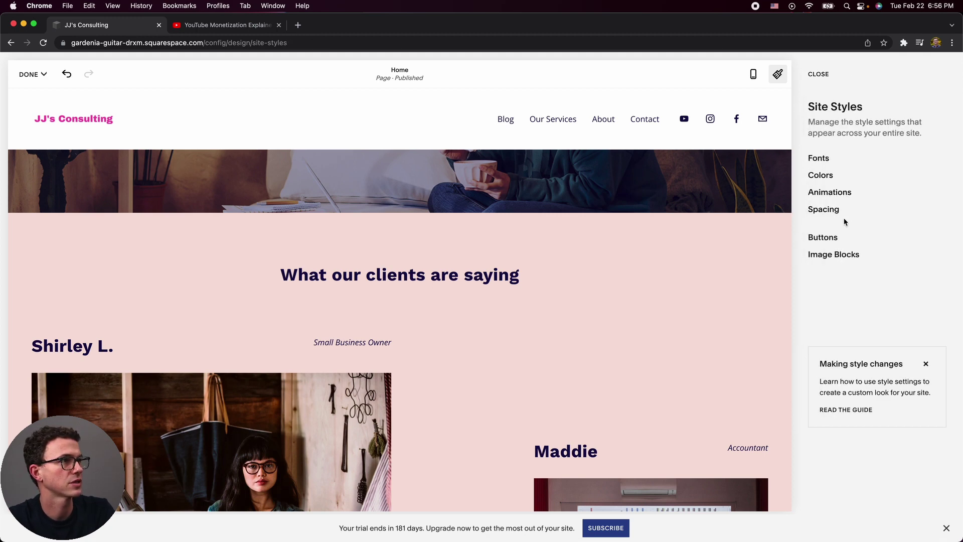
pyautogui.click(832, 210)
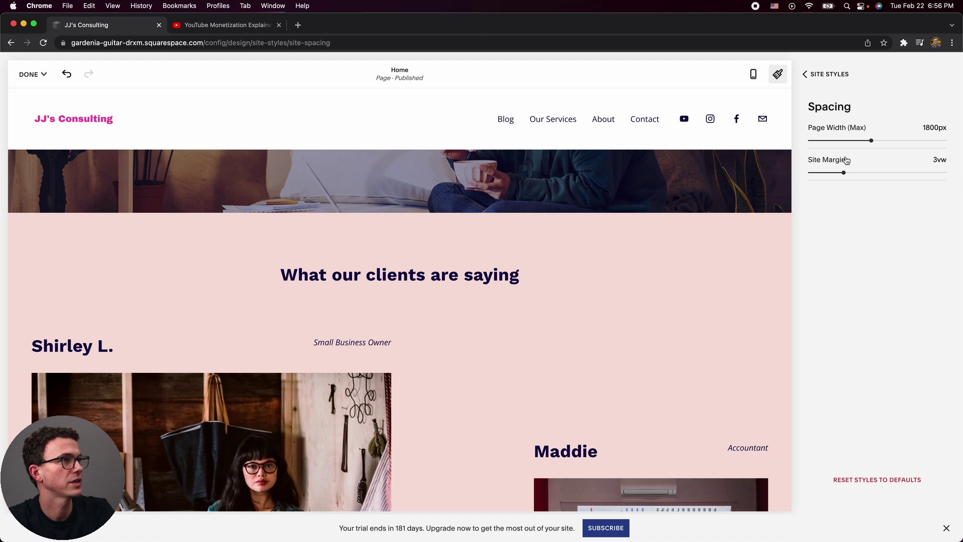
pyautogui.click(821, 75)
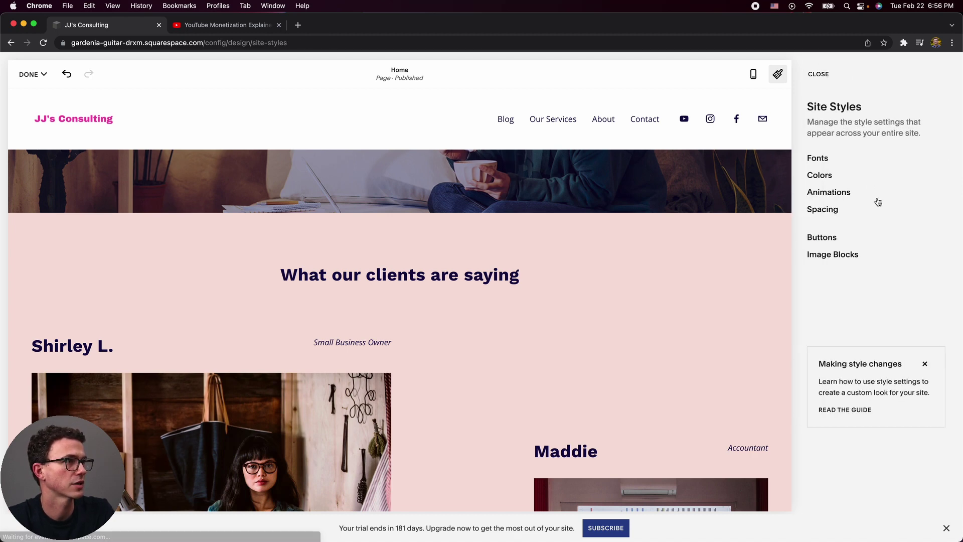
# Set the button Style to Outline and the button Shape to Rounded.
pyautogui.click(838, 237)
pyautogui.scroll(-1, 646, 296)
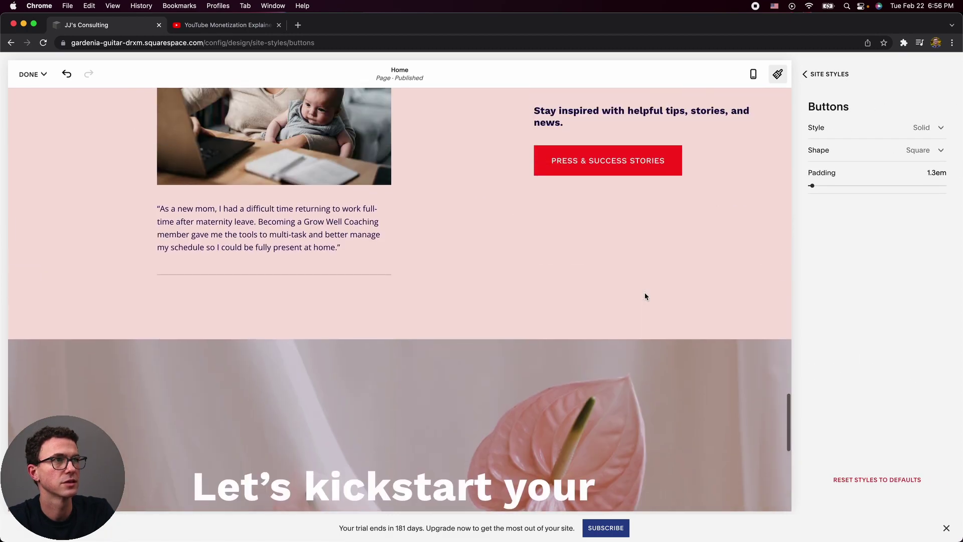
pyautogui.scroll(1, 639, 258)
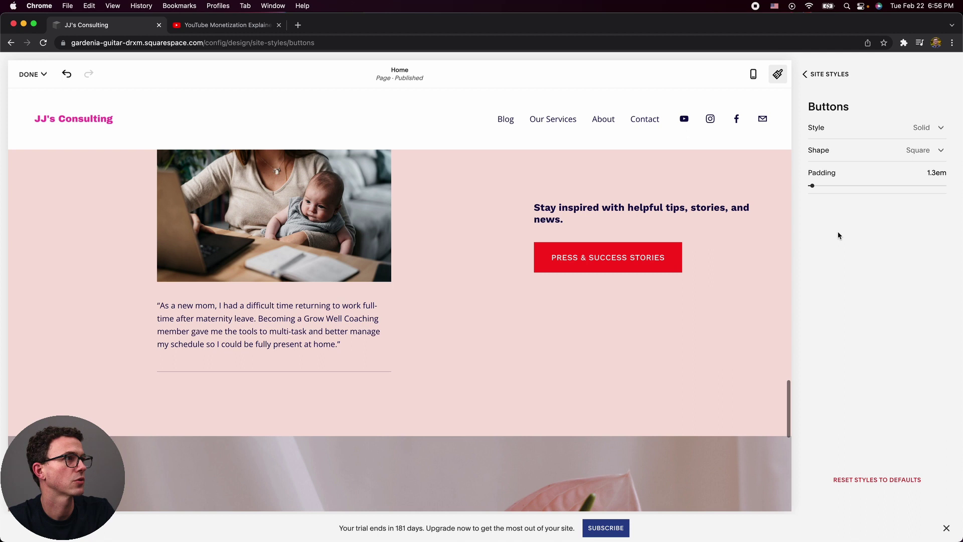
pyautogui.click(859, 132)
pyautogui.click(856, 150)
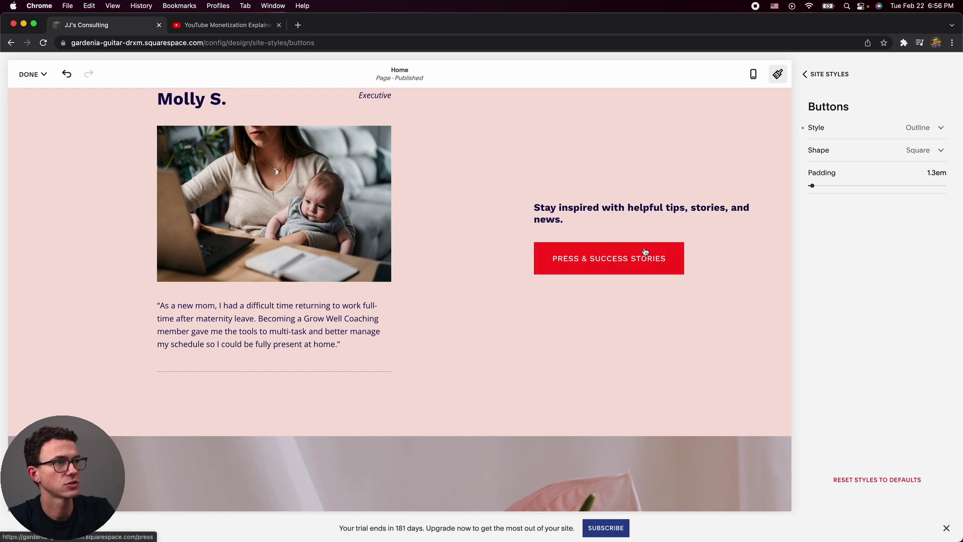
pyautogui.click(854, 153)
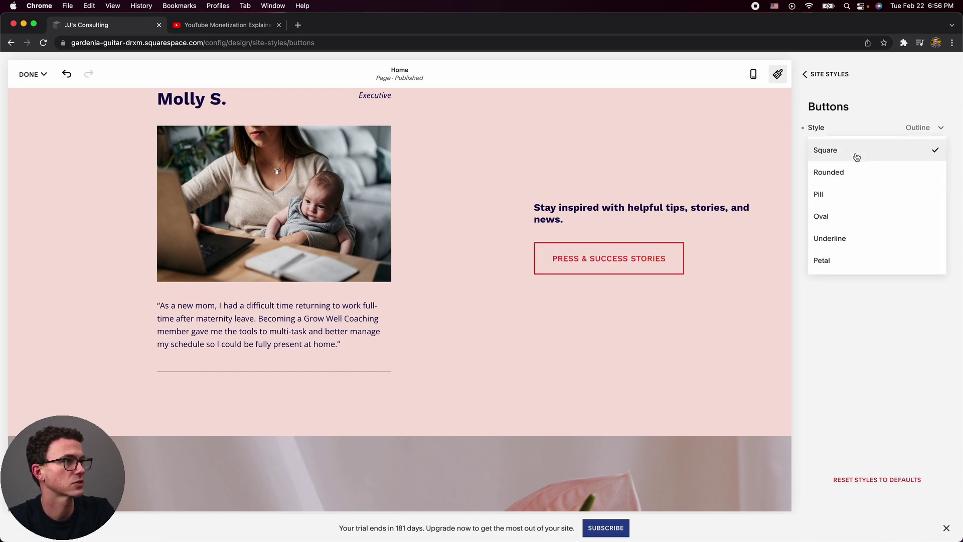
pyautogui.click(842, 182)
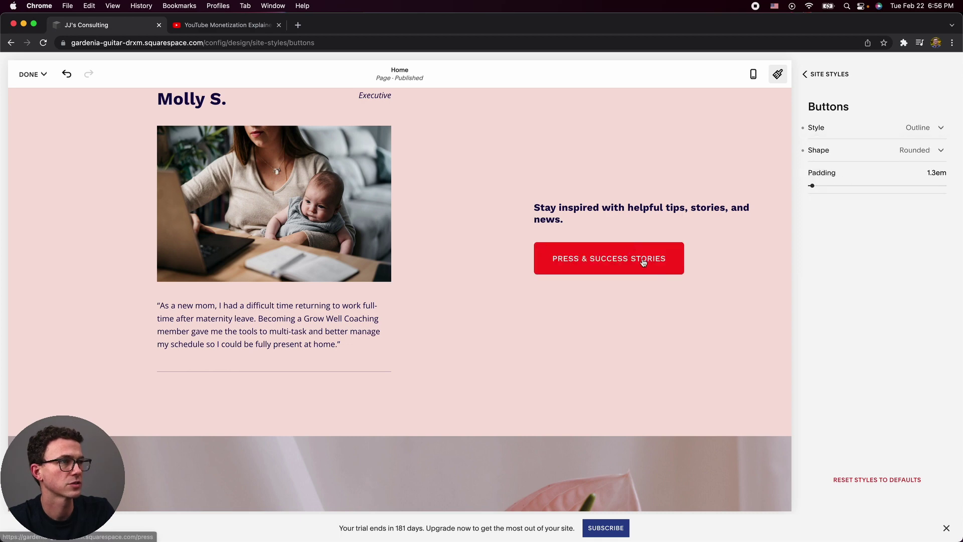
# Try a pill shape and padding of 6.1em then about 2.4em, then return the buttons to Rounded.
pyautogui.click(860, 152)
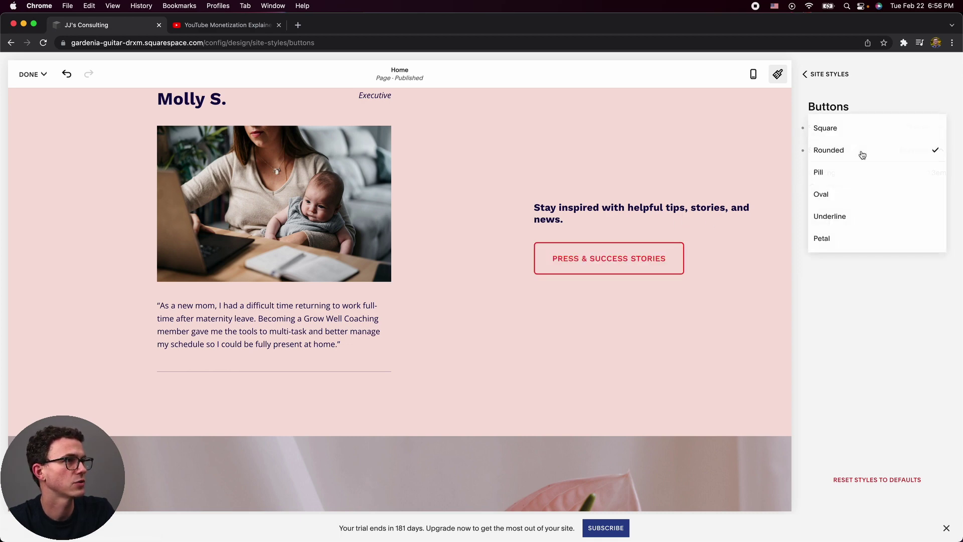
pyautogui.click(844, 177)
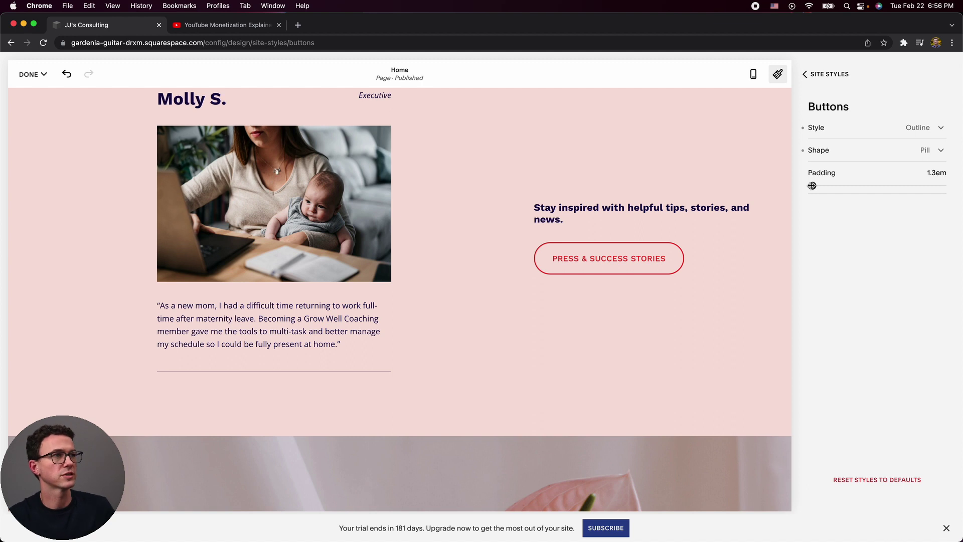
pyautogui.moveTo(813, 186); pyautogui.dragTo(814, 186)
pyautogui.moveTo(814, 186); pyautogui.dragTo(810, 186)
pyautogui.click(833, 151)
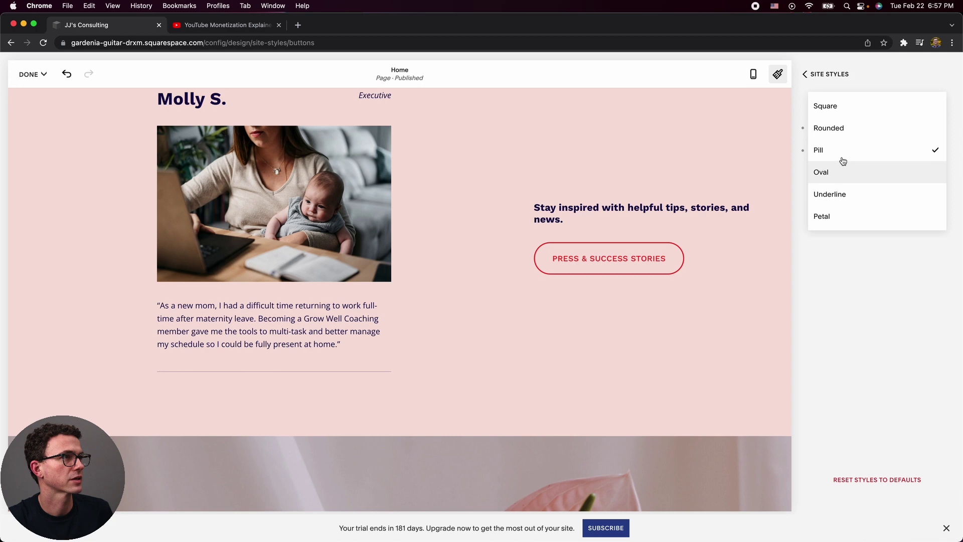
pyautogui.click(842, 138)
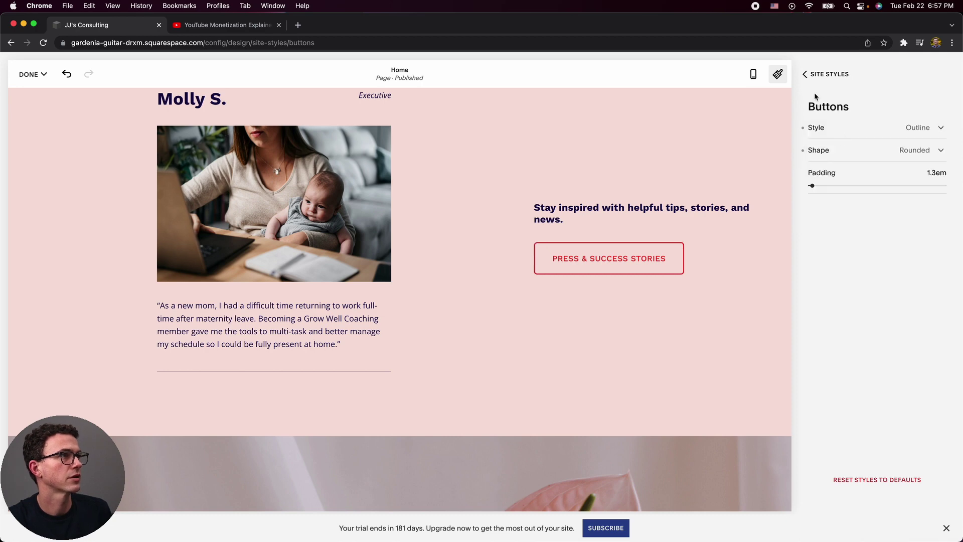
# Look over the Image Blocks styles, then close Site Styles to keep the edits.
pyautogui.click(812, 75)
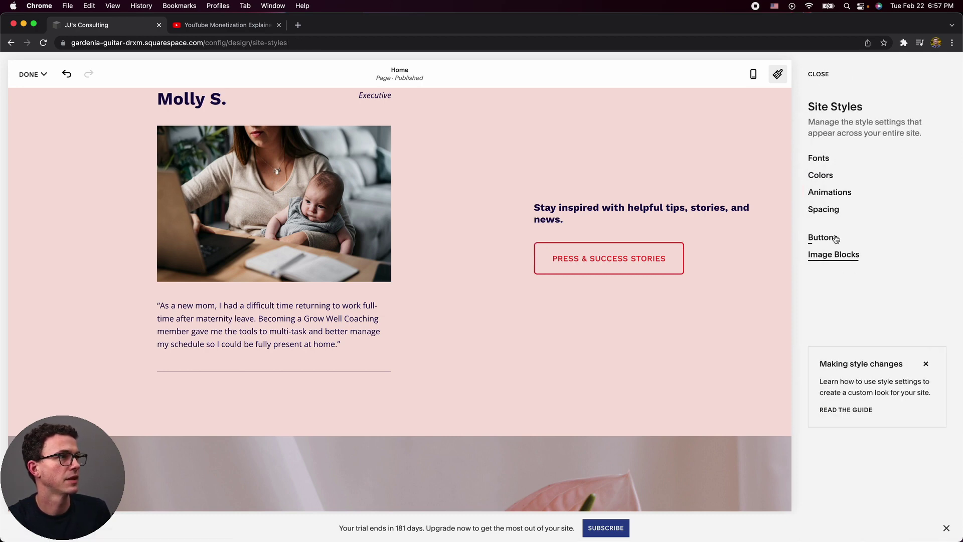
pyautogui.click(836, 255)
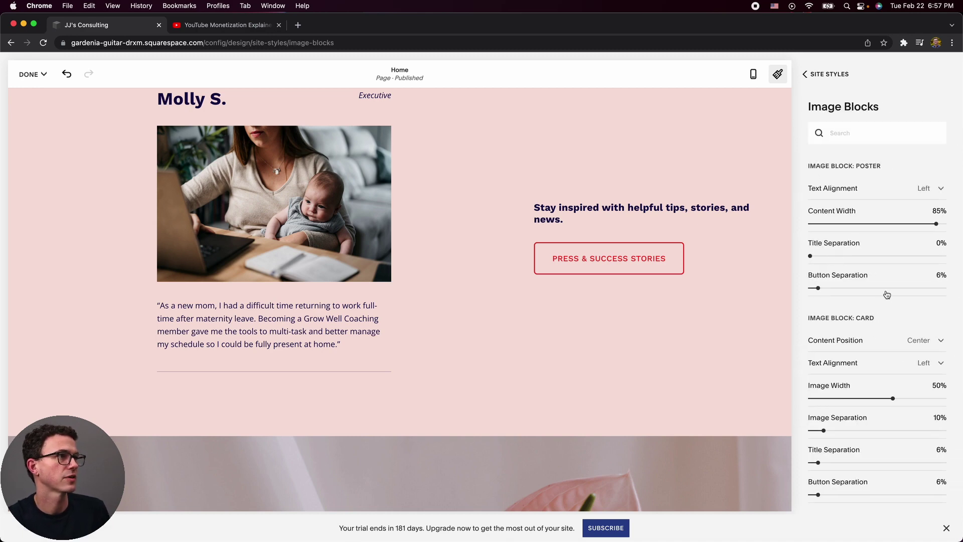
pyautogui.click(822, 75)
pyautogui.click(822, 76)
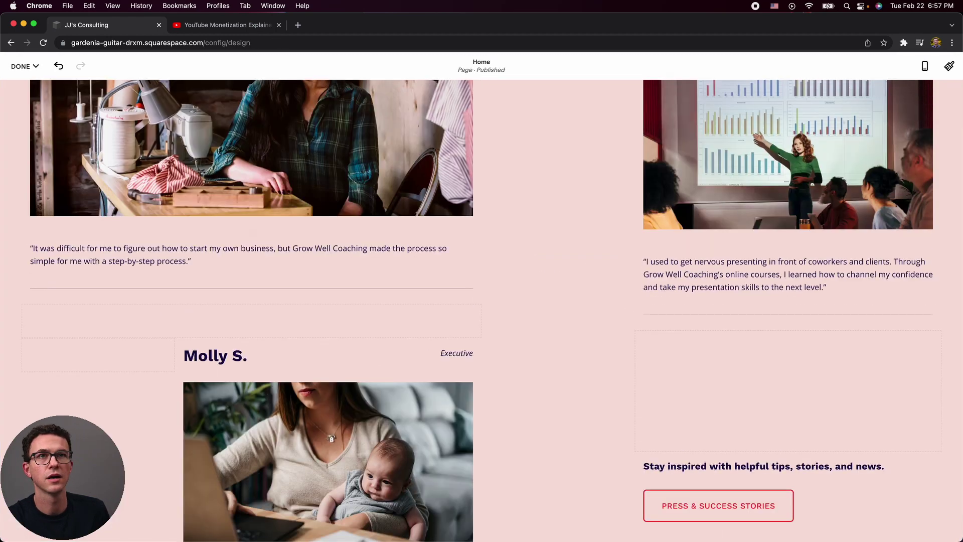
pyautogui.click(25, 66)
# Save the style changes and start uploading a favicon under Browser Icon.
pyautogui.click(25, 83)
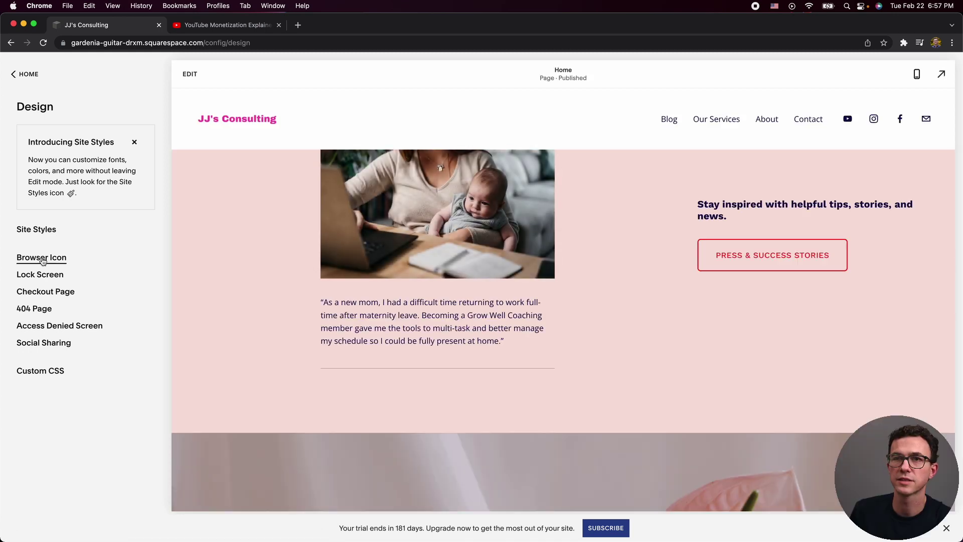
pyautogui.click(42, 258)
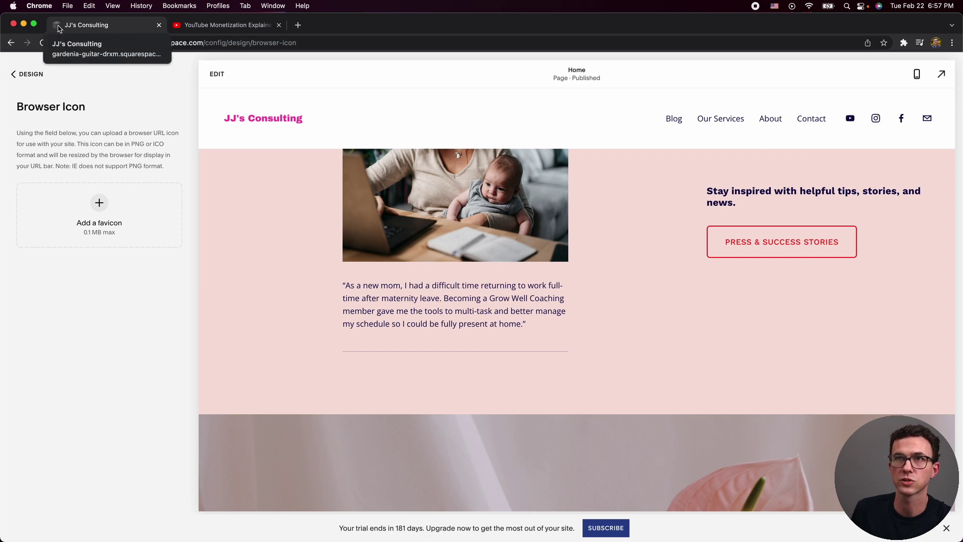
pyautogui.click(98, 210)
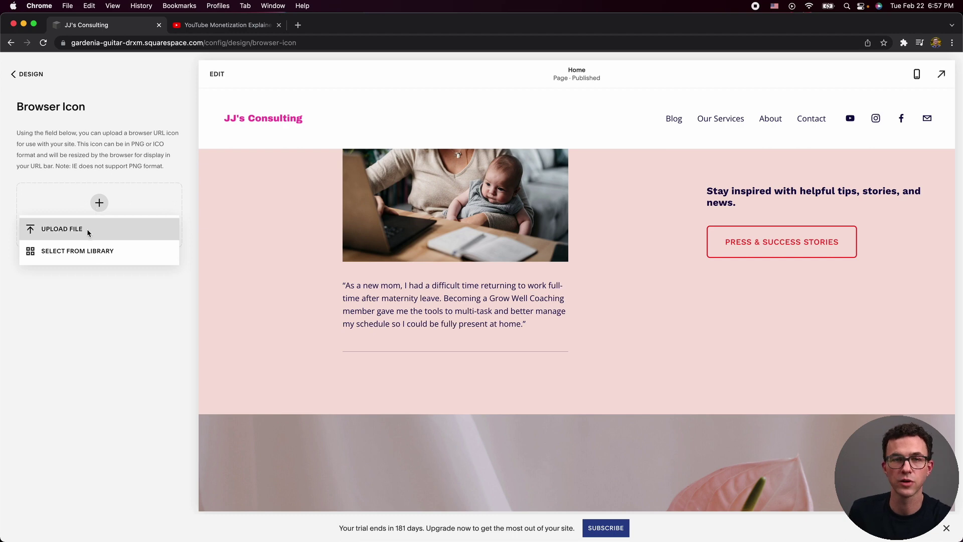
pyautogui.click(86, 228)
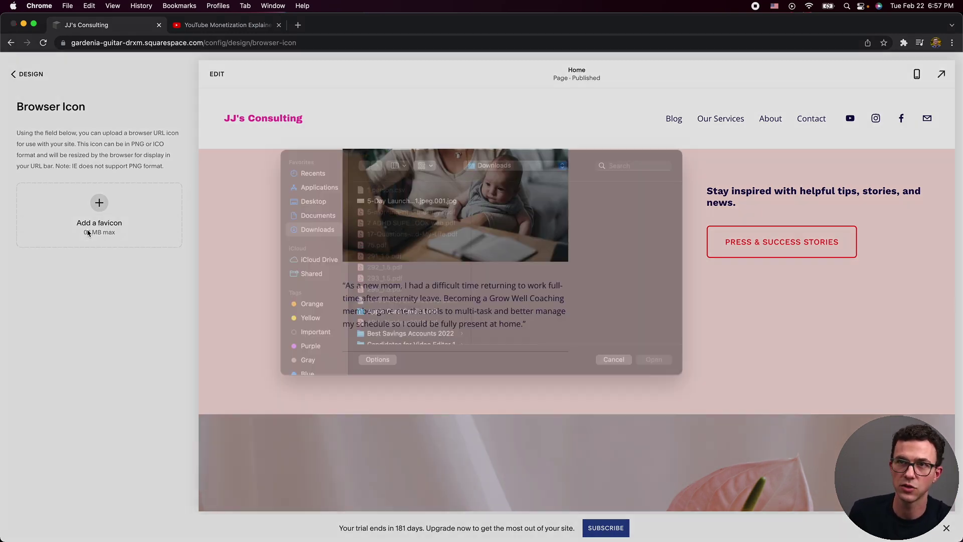
# Choose JJ.png as the favicon file and confirm the upload.
pyautogui.scroll(-10, 422, 288)
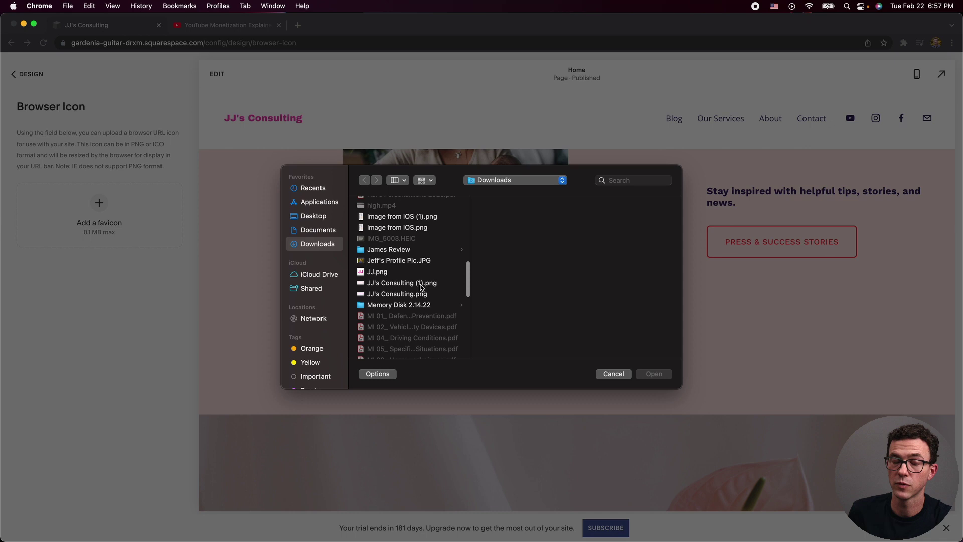
pyautogui.scroll(-8, 422, 287)
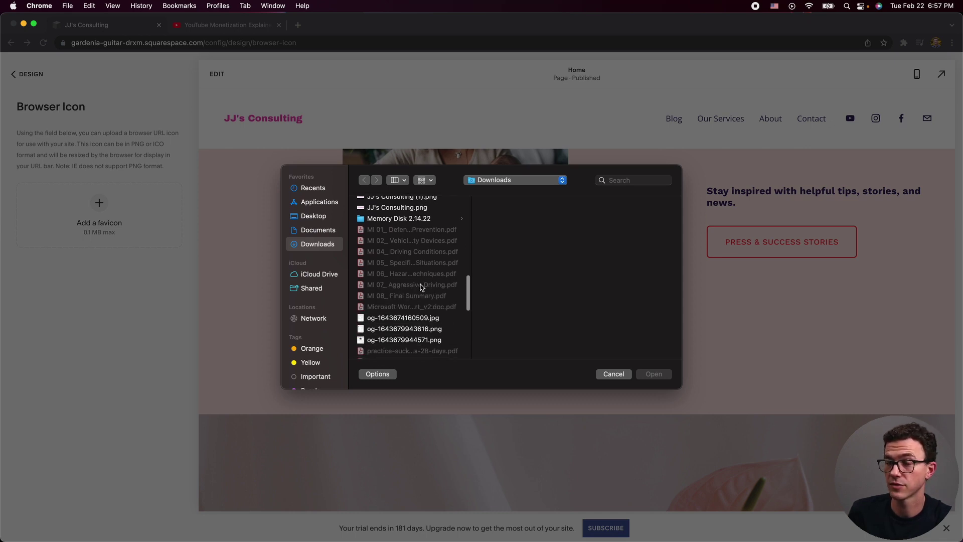
pyautogui.scroll(10, 410, 294)
pyautogui.scroll(-2, 408, 295)
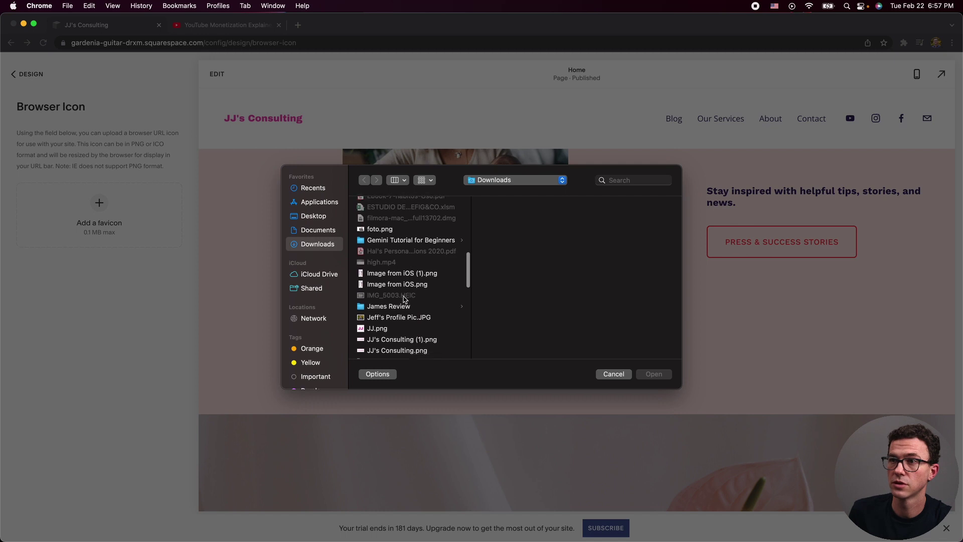
pyautogui.click(381, 328)
pyautogui.press('Return')
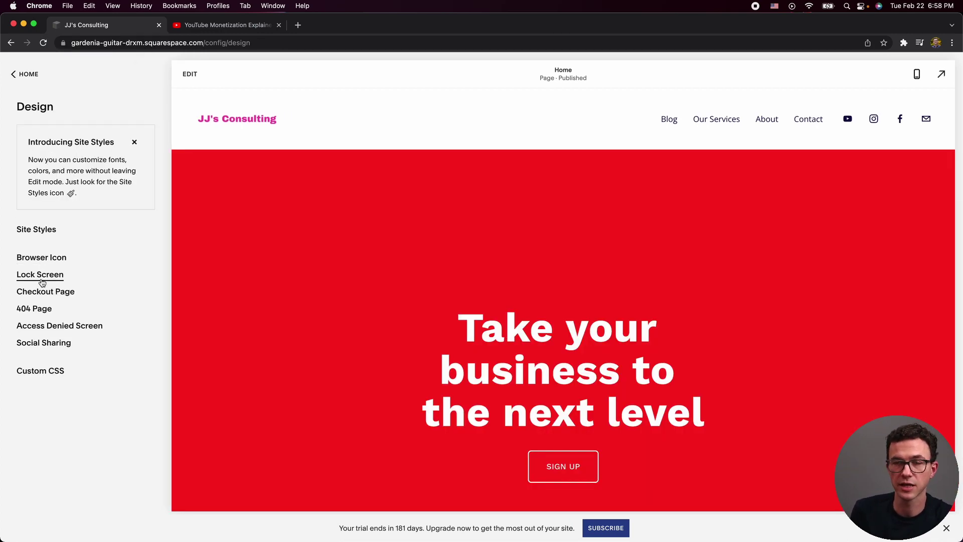
pyautogui.click(36, 294)
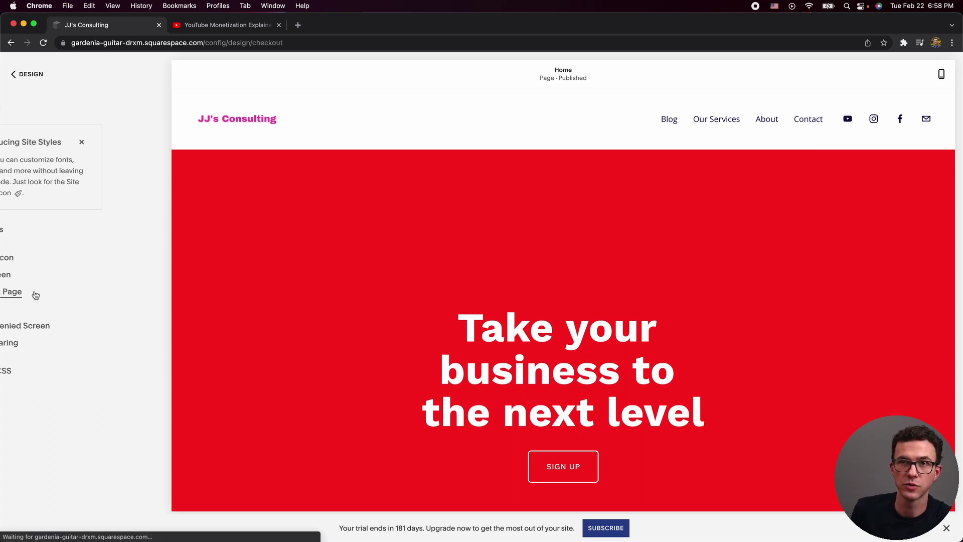
pyautogui.click(25, 77)
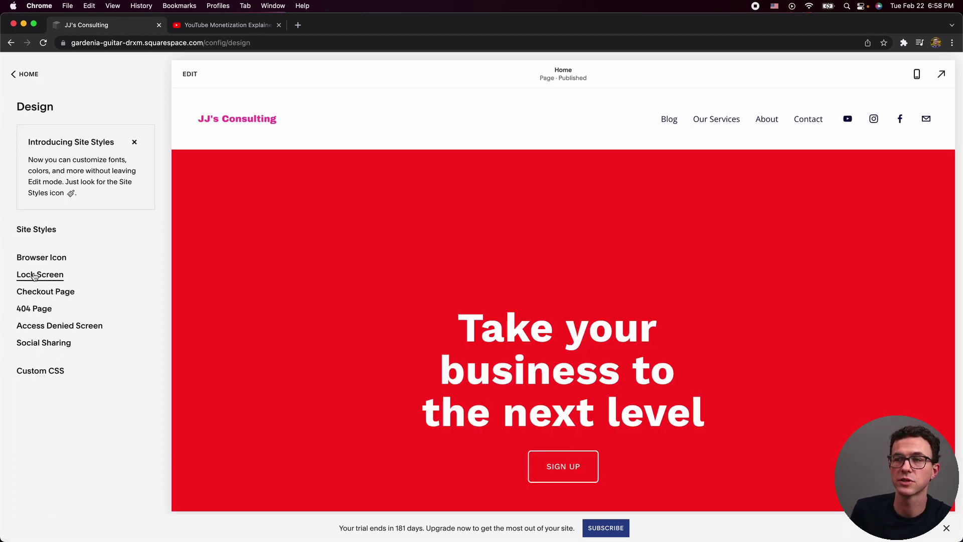
pyautogui.click(34, 276)
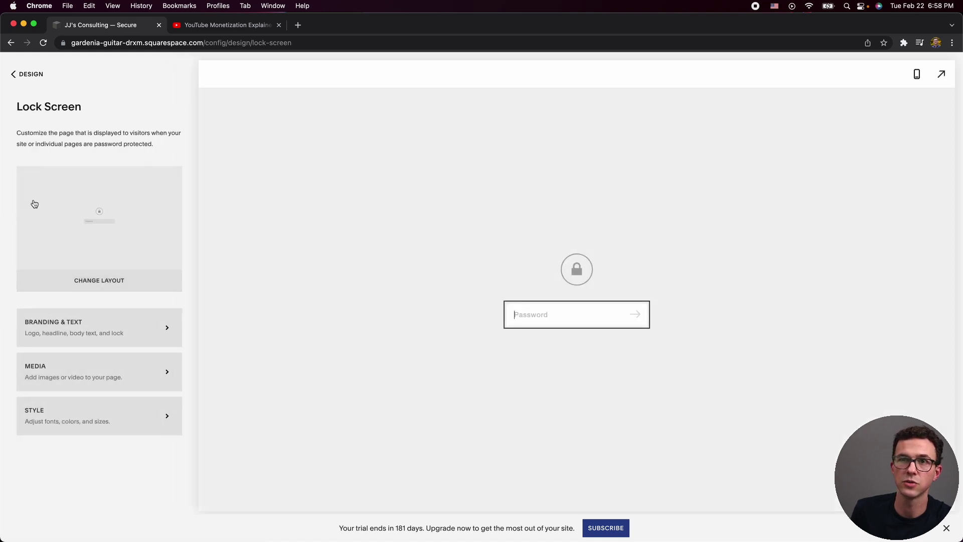
pyautogui.click(25, 76)
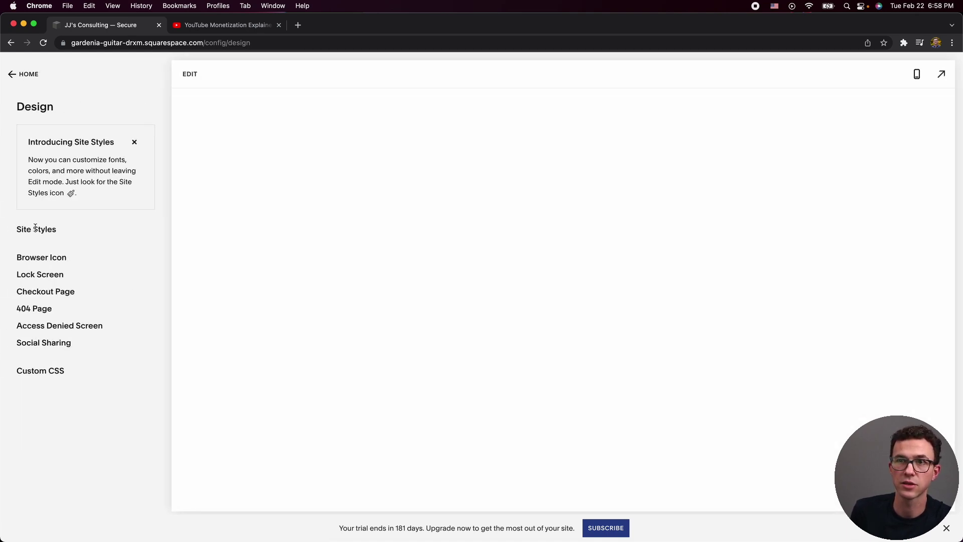
pyautogui.click(44, 293)
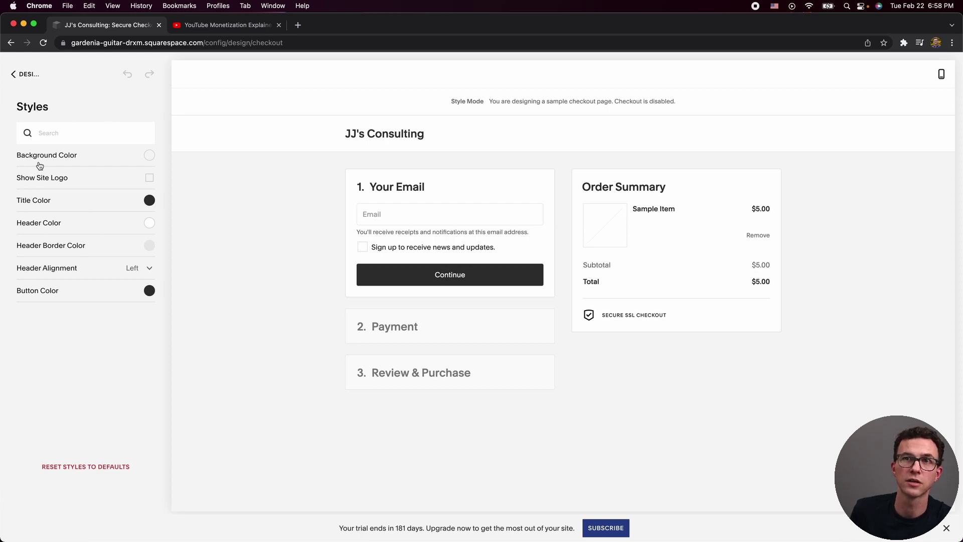
pyautogui.click(22, 75)
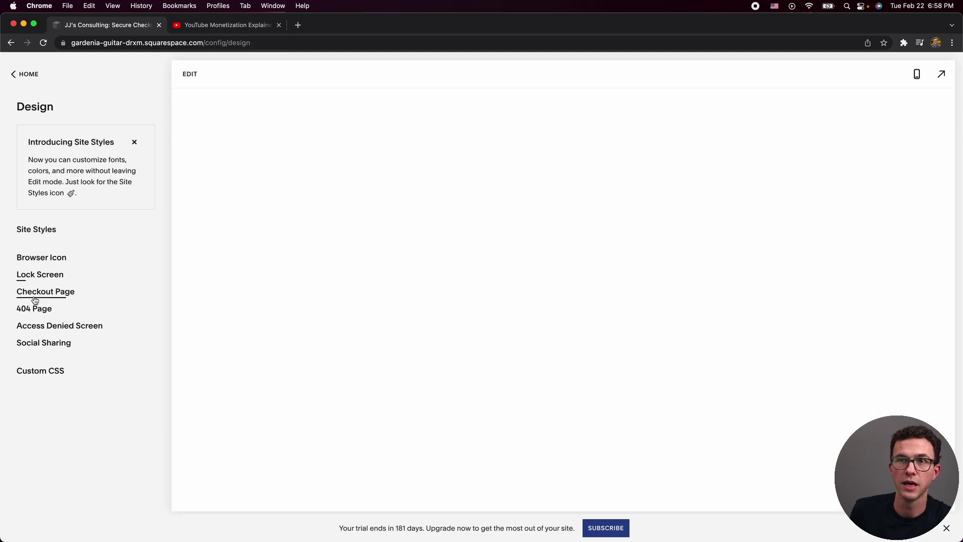
pyautogui.click(36, 309)
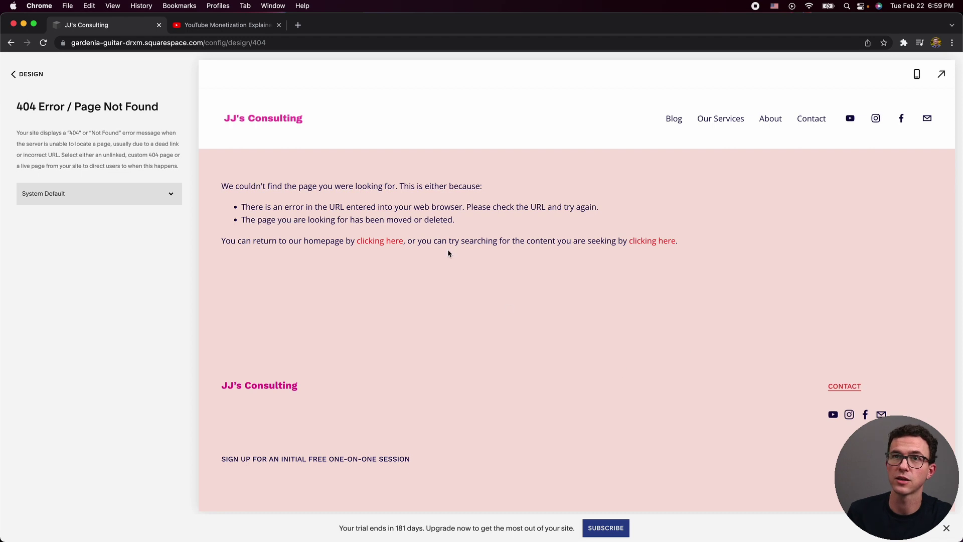
pyautogui.click(30, 74)
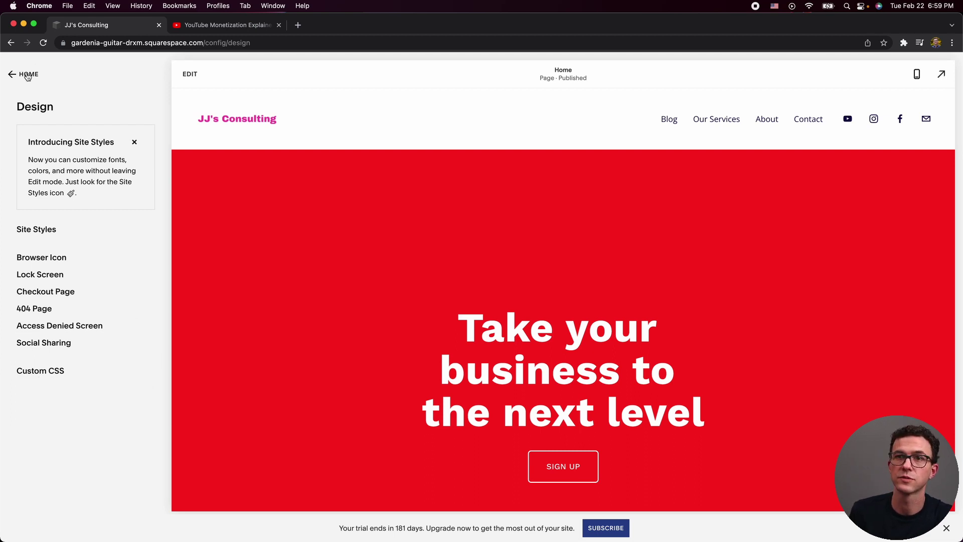
# Check the Commerce section and dismiss its where-you're-selling onboarding prompt.
pyautogui.click(27, 74)
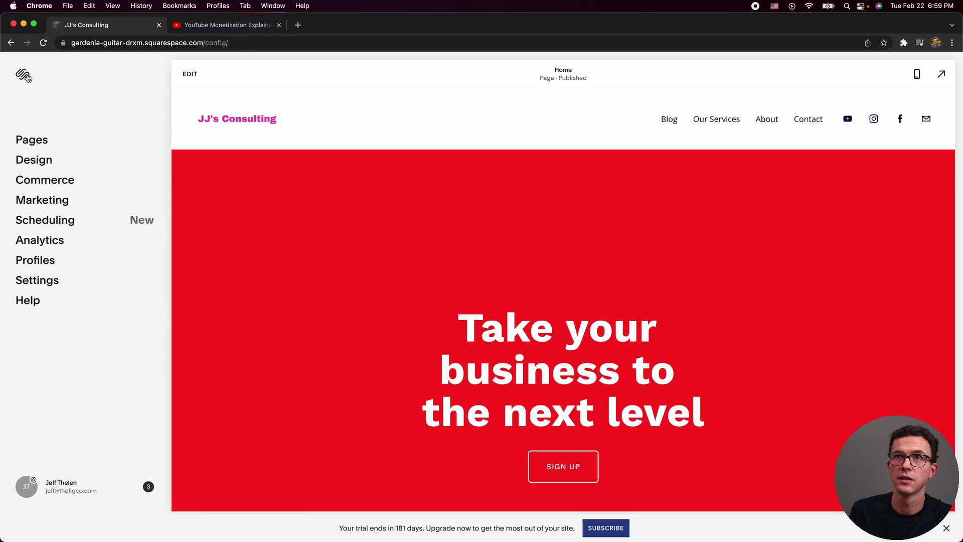
pyautogui.click(51, 179)
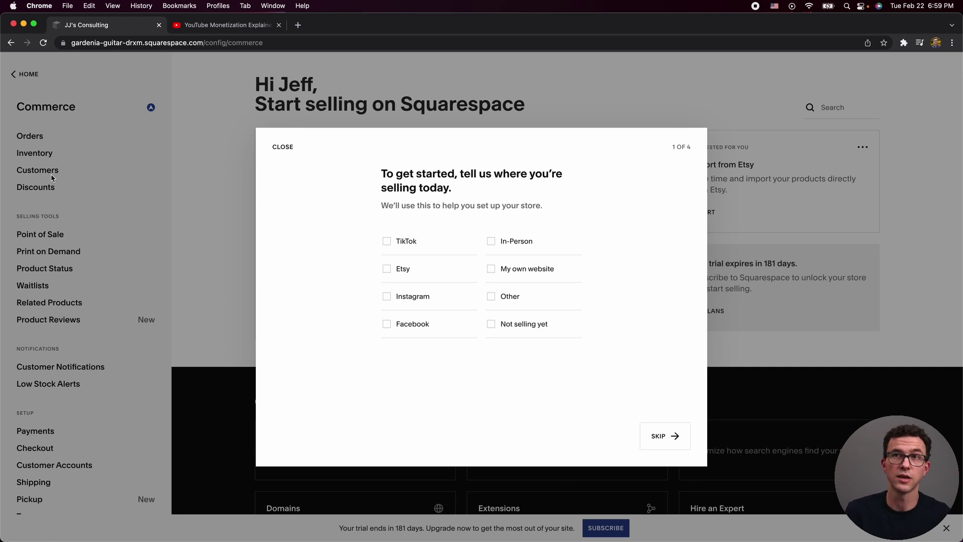
pyautogui.click(104, 140)
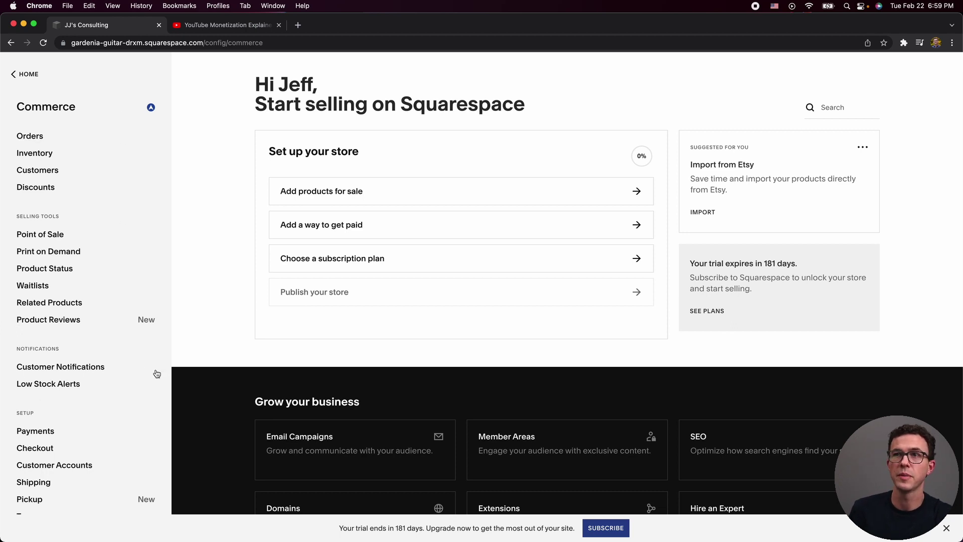
pyautogui.click(28, 75)
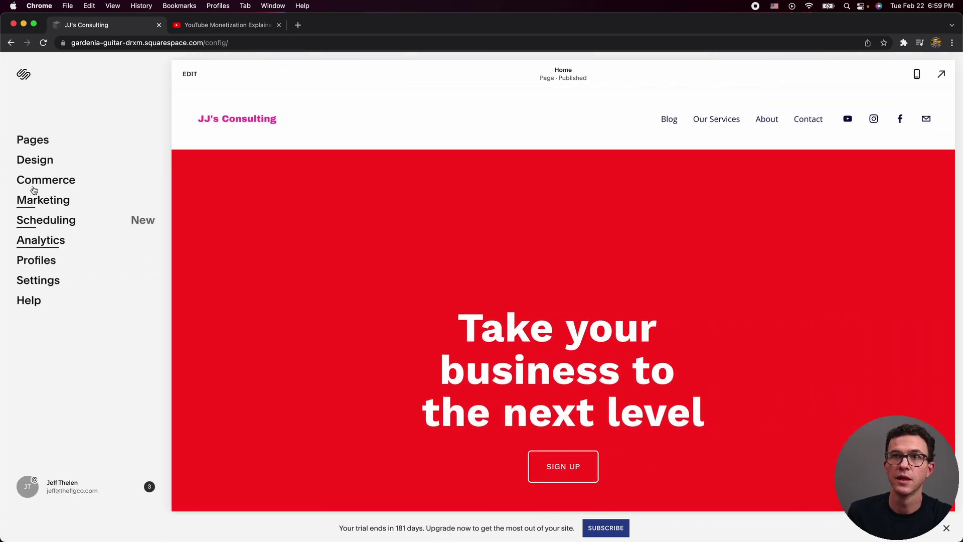
# View Marketing's Email Campaigns, dismiss its introduction, and return to the Marketing list.
pyautogui.click(46, 200)
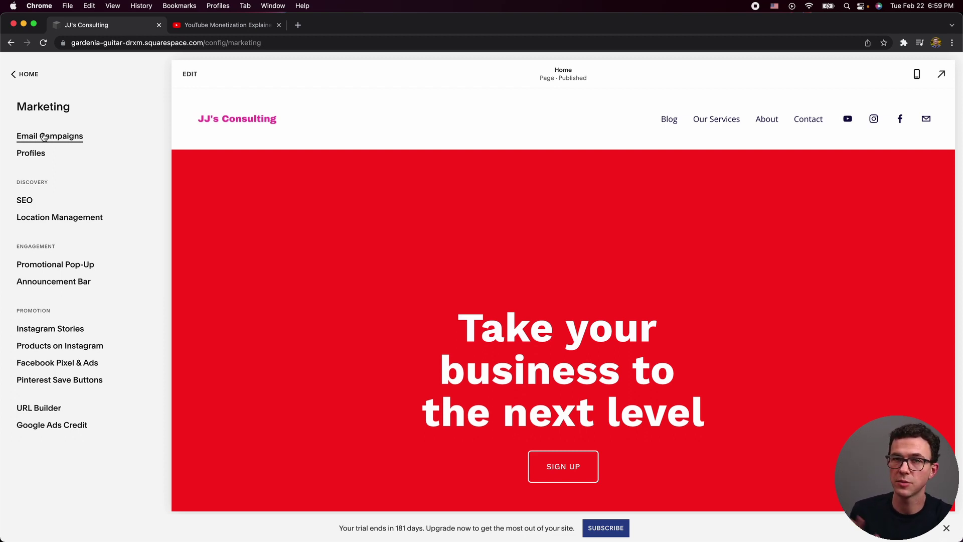
pyautogui.click(45, 137)
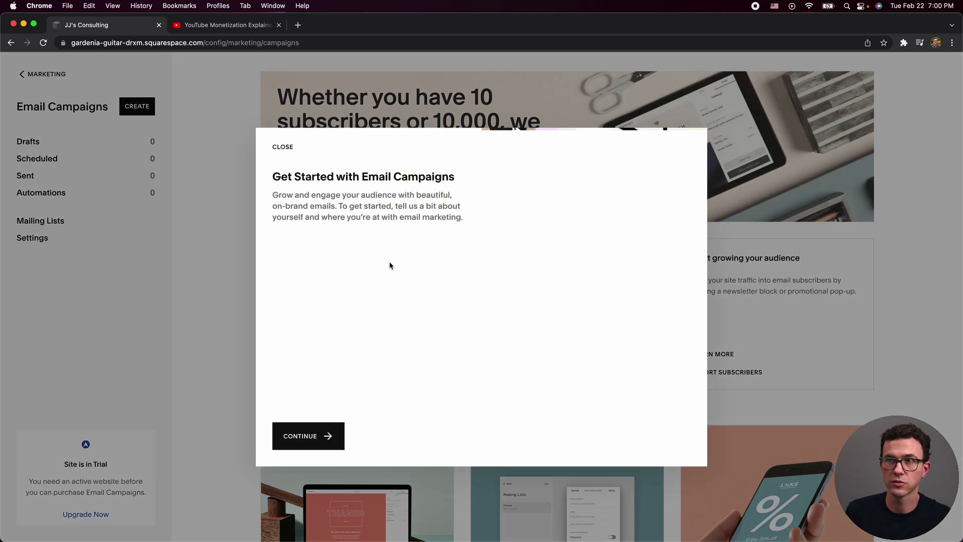
pyautogui.click(282, 148)
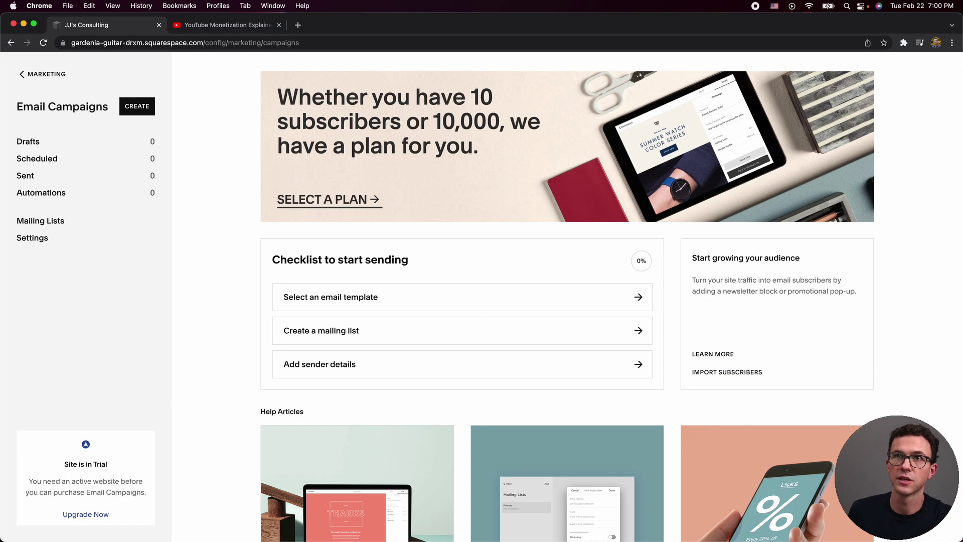
pyautogui.click(11, 43)
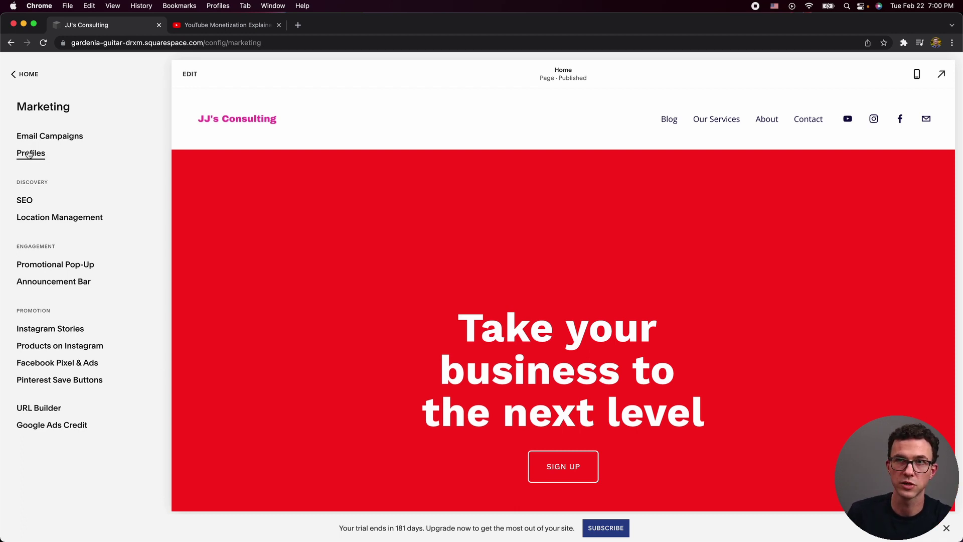
# View Google Search Keywords under SEO, then open the Promotional Pop-Up settings.
pyautogui.click(25, 202)
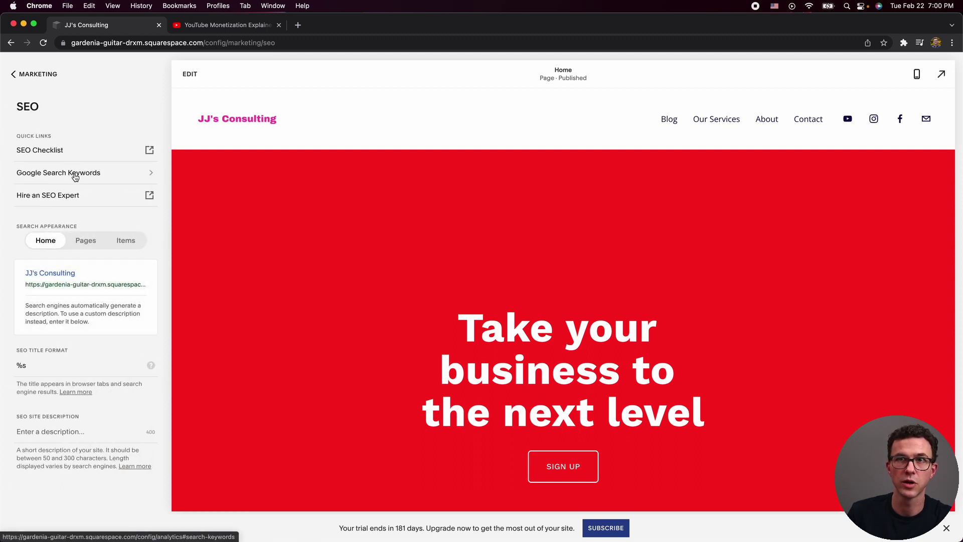
pyautogui.click(58, 179)
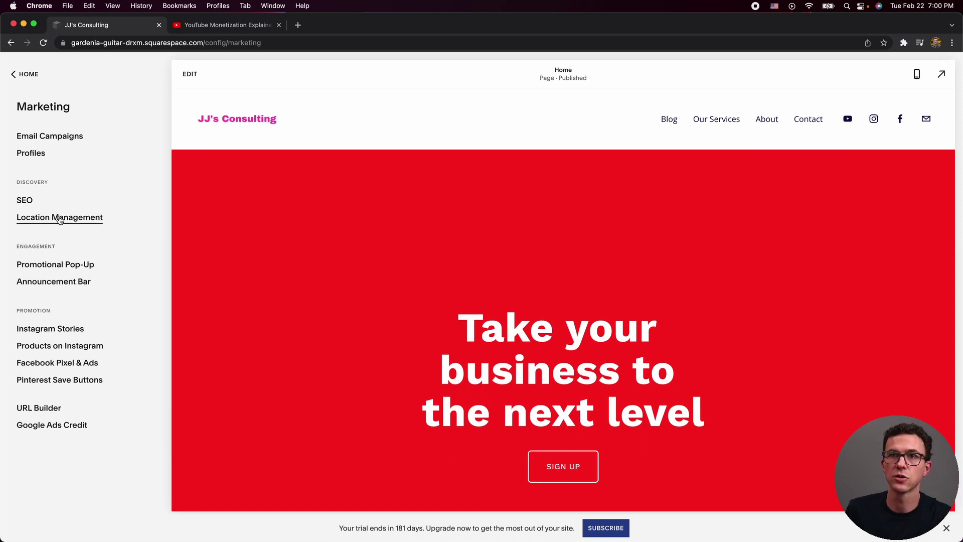
pyautogui.click(50, 264)
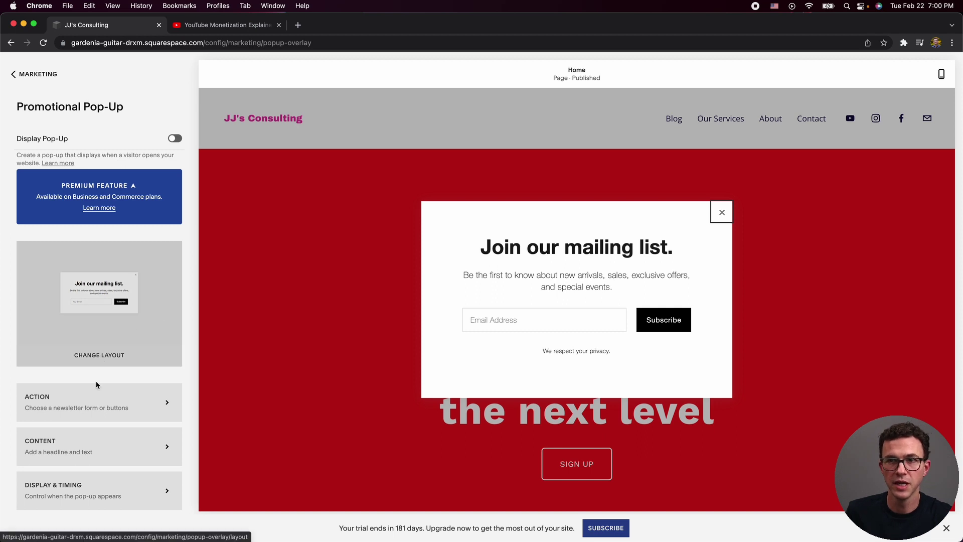
# Set the pop-up's Action to show a button labelled 'go here' instead of signup.
pyautogui.click(94, 403)
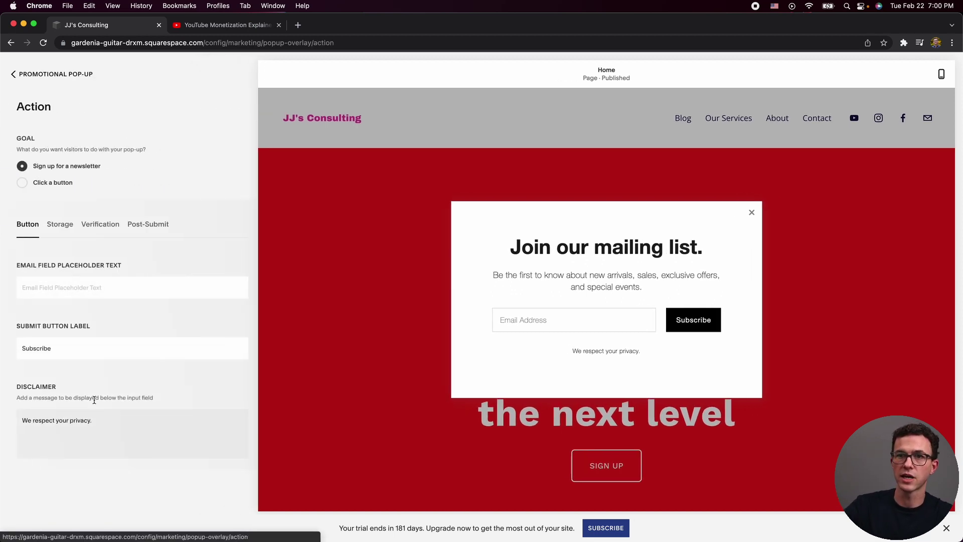
pyautogui.click(48, 185)
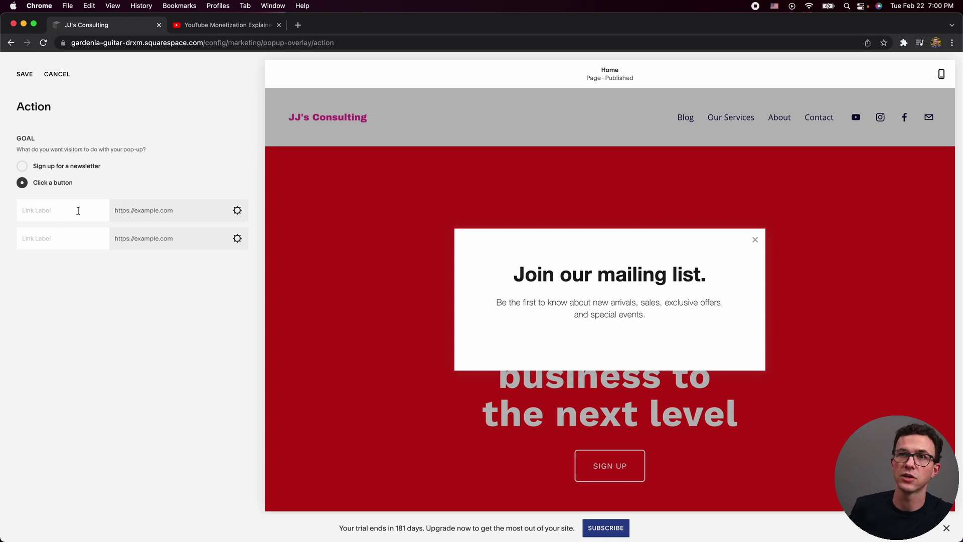
pyautogui.click(77, 213)
pyautogui.write('go')
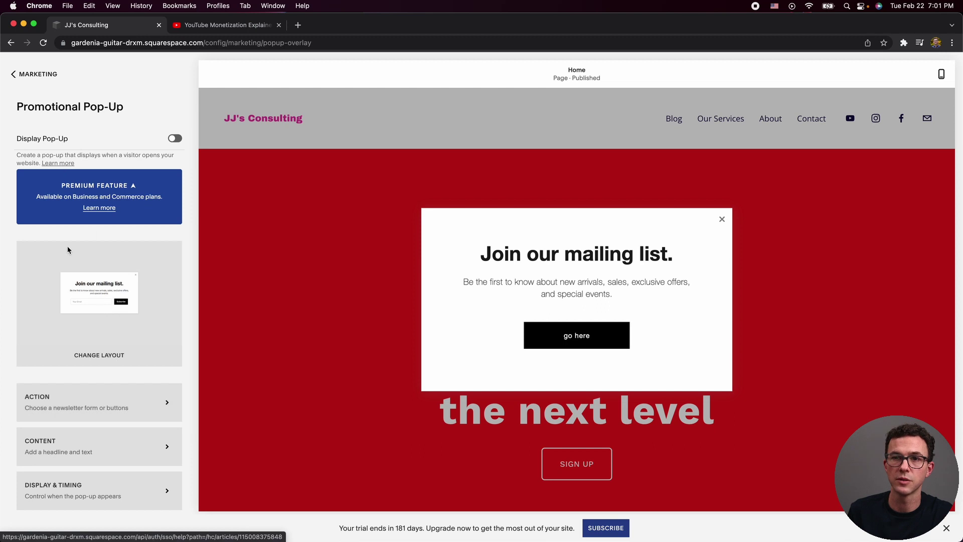
# Review Display & Timing (5-second delay, 30-day repeat) unchanged, then return to Marketing.
pyautogui.click(72, 489)
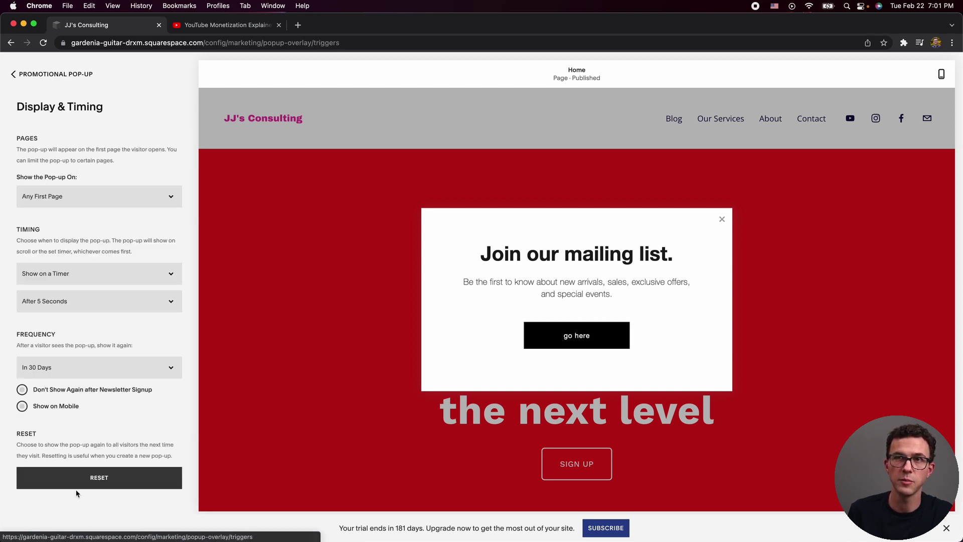
pyautogui.click(84, 274)
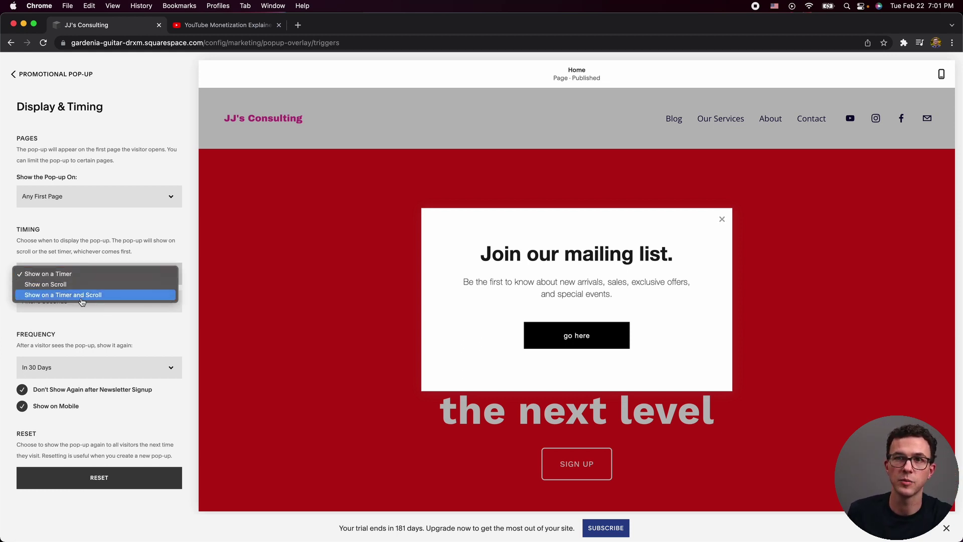
pyautogui.click(76, 335)
pyautogui.click(74, 376)
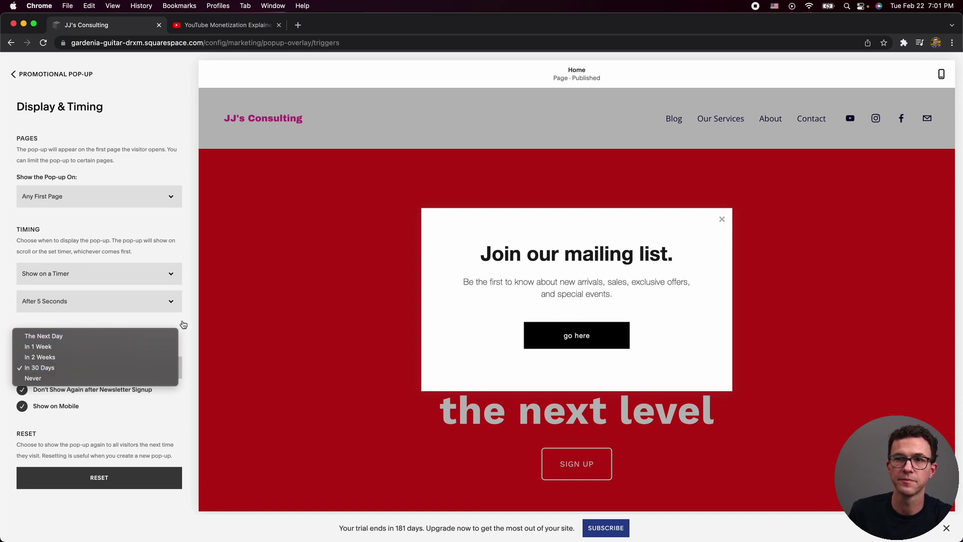
pyautogui.click(14, 74)
pyautogui.click(14, 74)
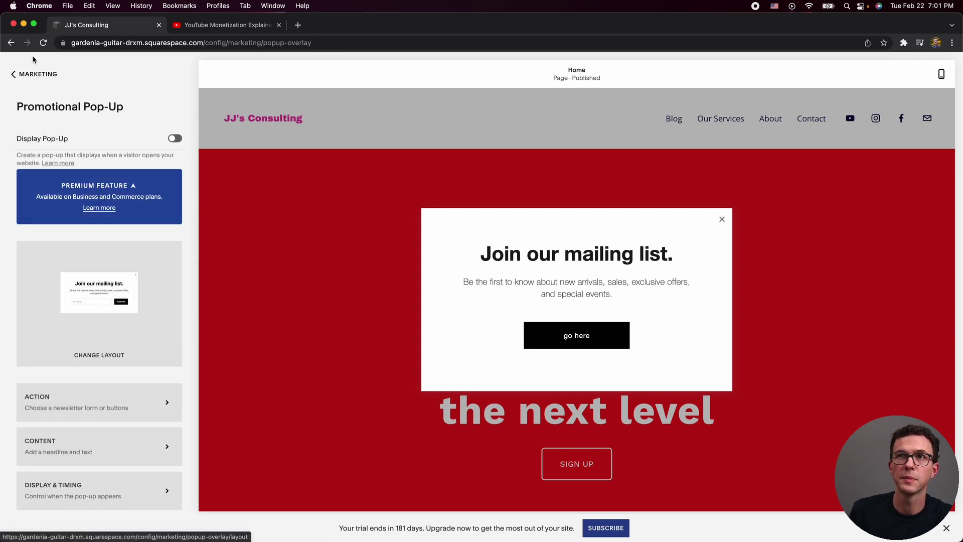
pyautogui.click(37, 75)
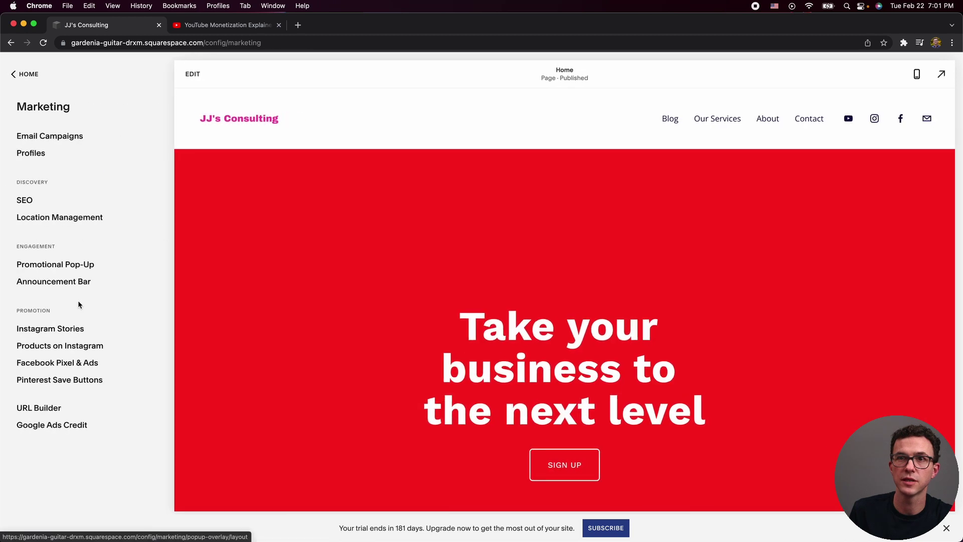
pyautogui.click(58, 282)
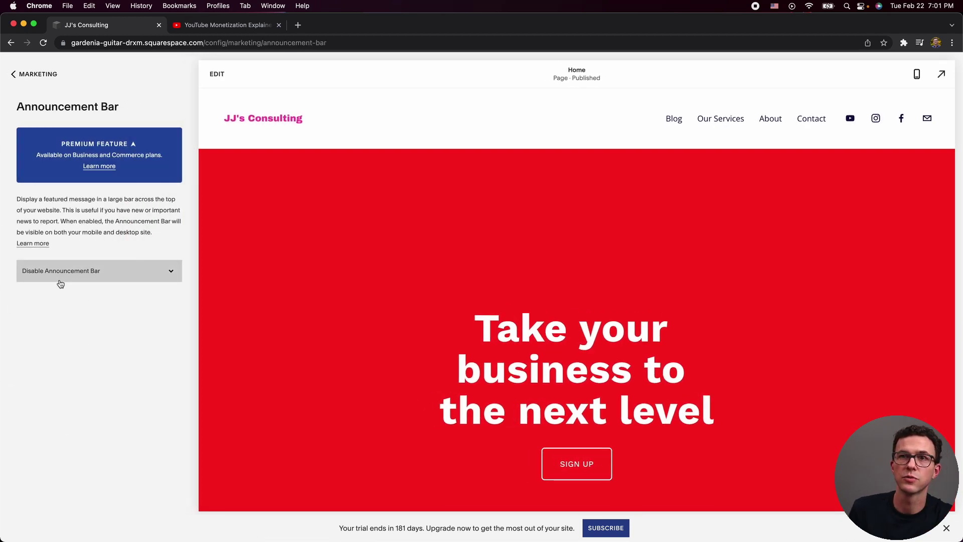
pyautogui.click(79, 279)
pyautogui.click(80, 282)
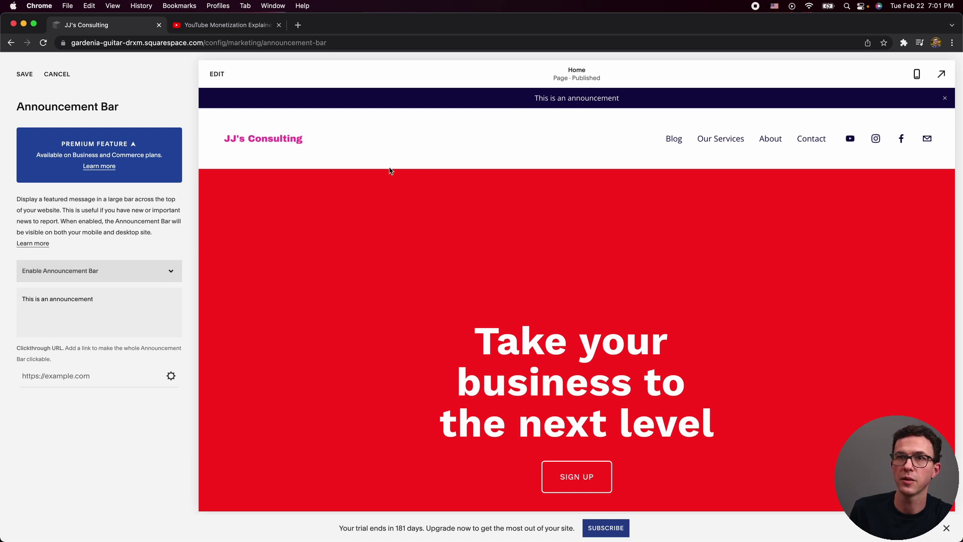
pyautogui.tripleClick(45, 301)
pyautogui.write('check out our new products!')
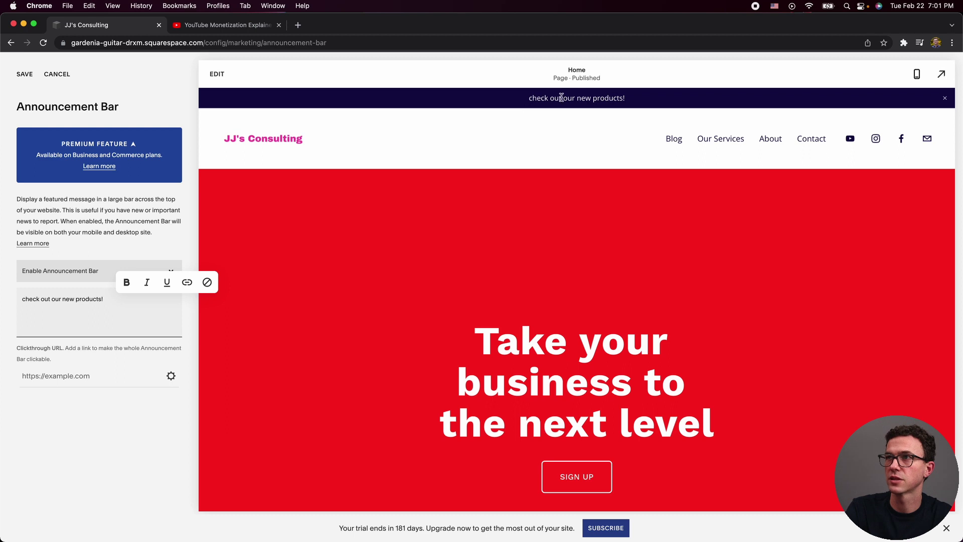
pyautogui.click(171, 376)
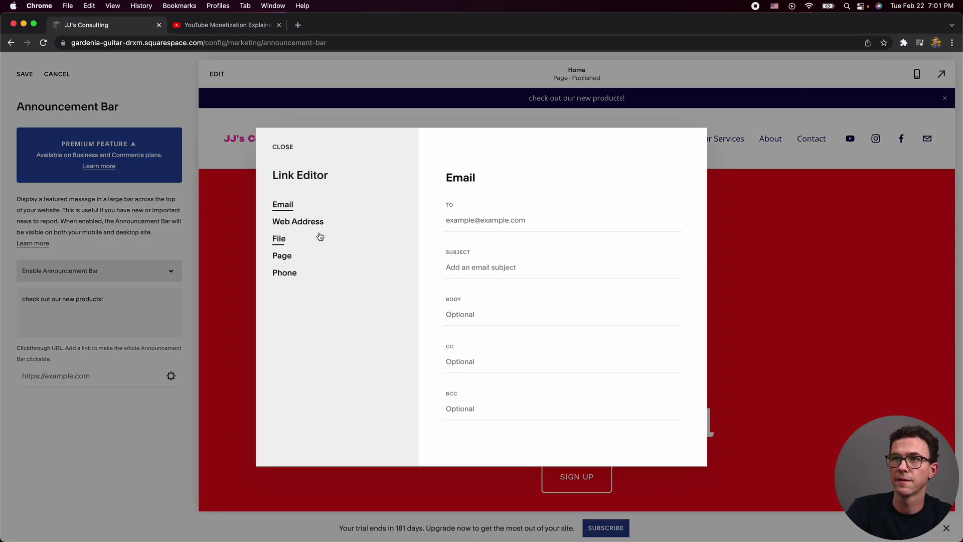
pyautogui.click(284, 257)
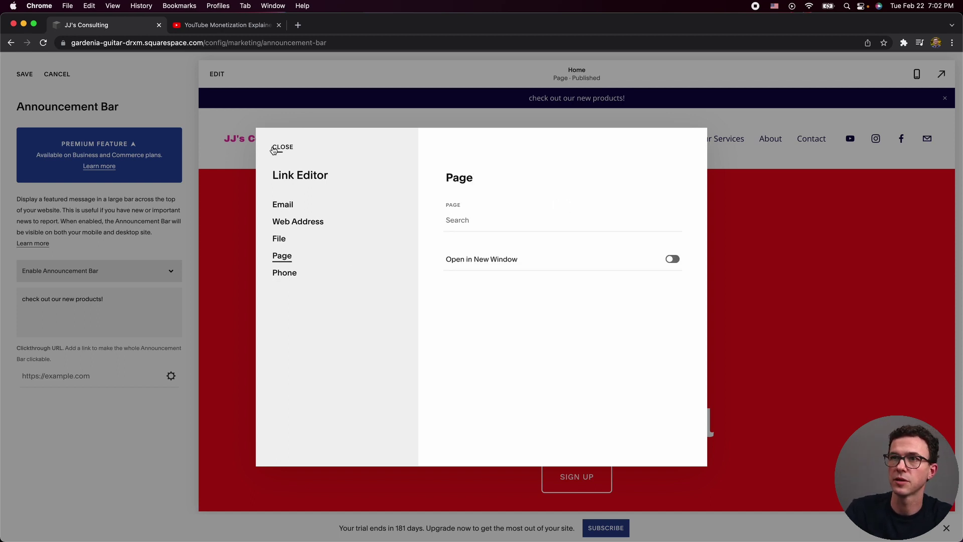
pyautogui.click(276, 149)
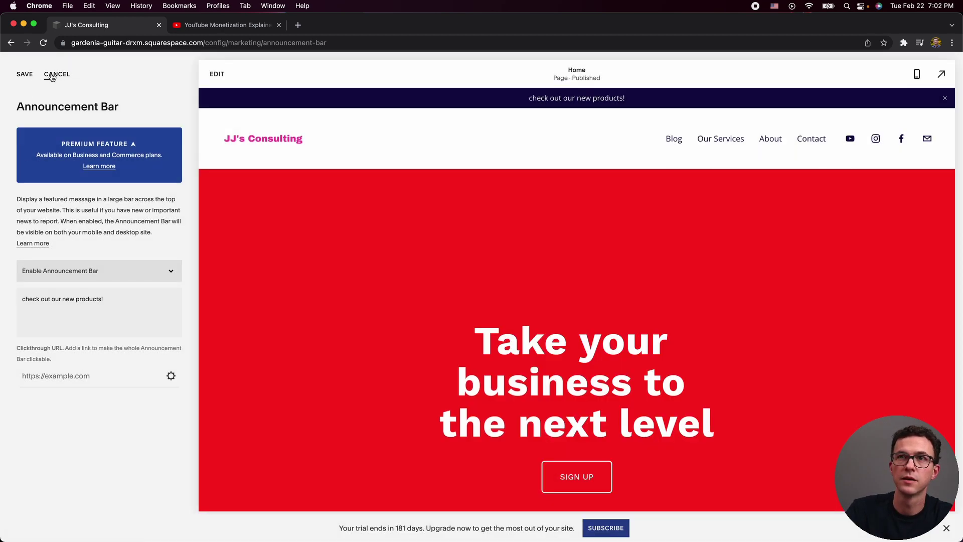
pyautogui.click(52, 74)
pyautogui.click(41, 75)
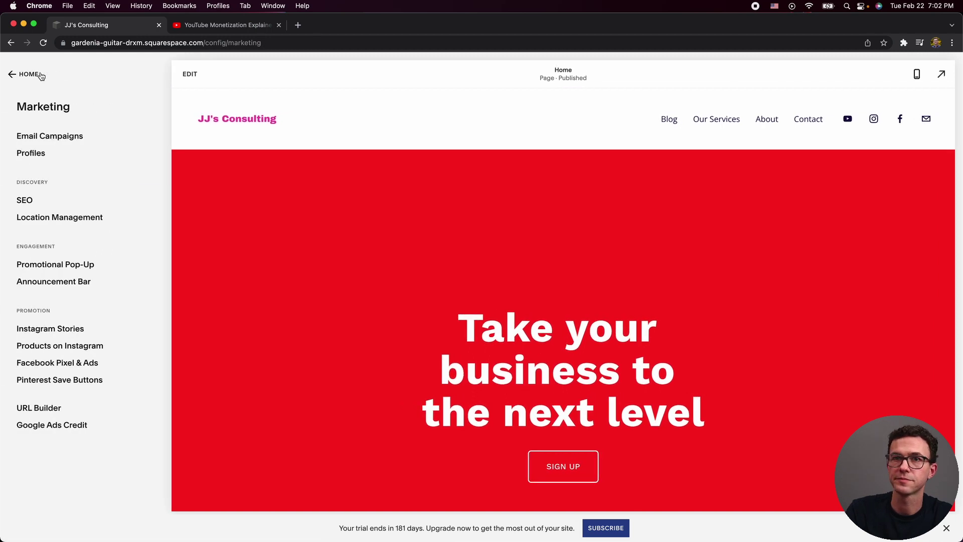
# Explore the Instagram Stories and Instagram product tagging tools in Marketing.
pyautogui.click(66, 330)
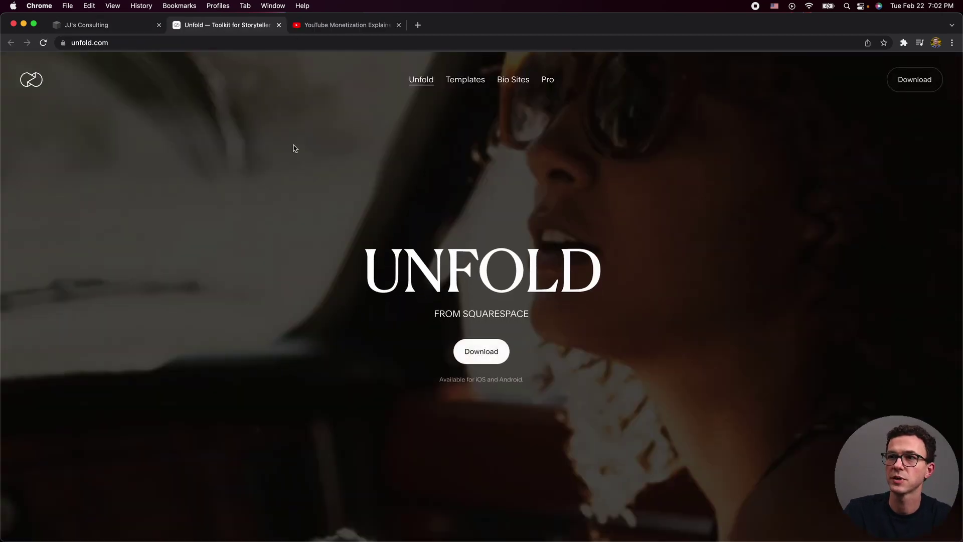
pyautogui.click(114, 26)
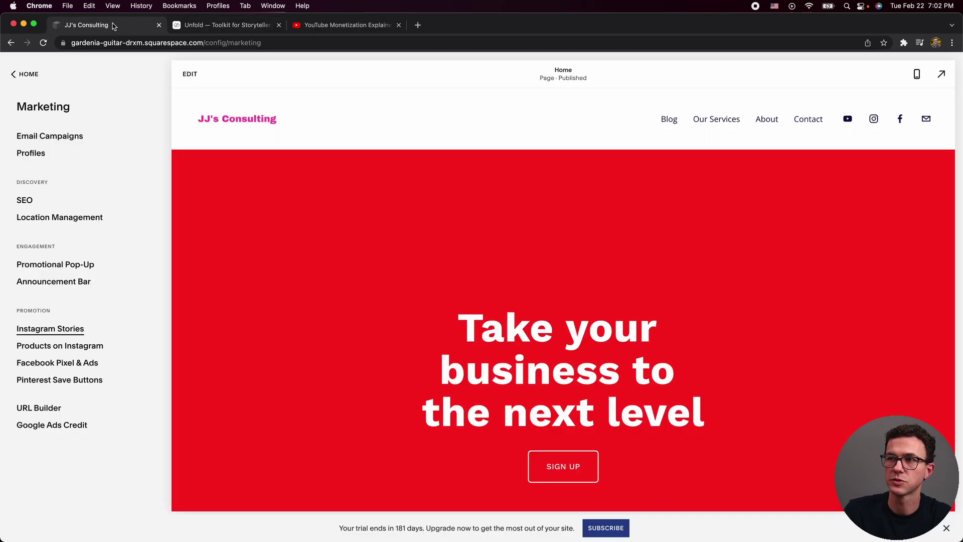
pyautogui.click(76, 352)
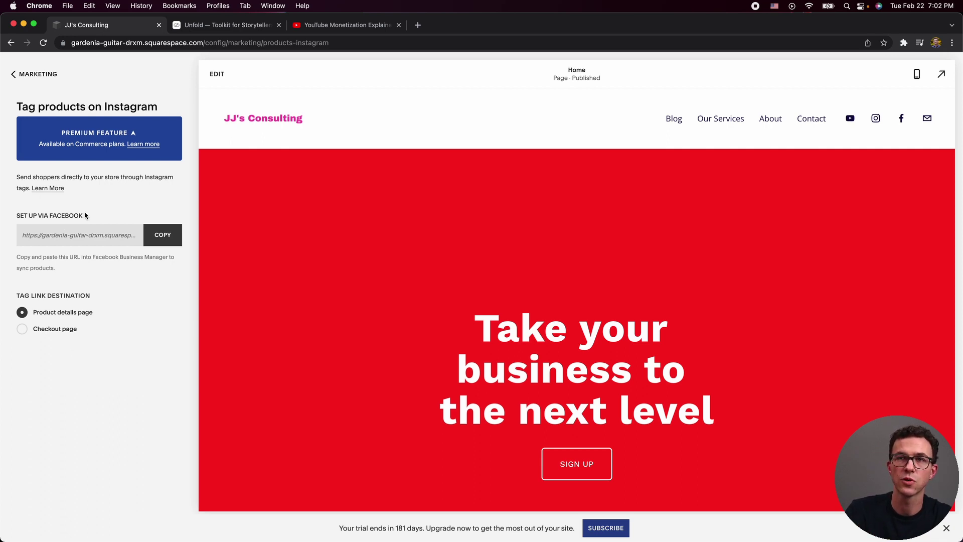
pyautogui.moveTo(75, 144); pyautogui.dragTo(111, 146)
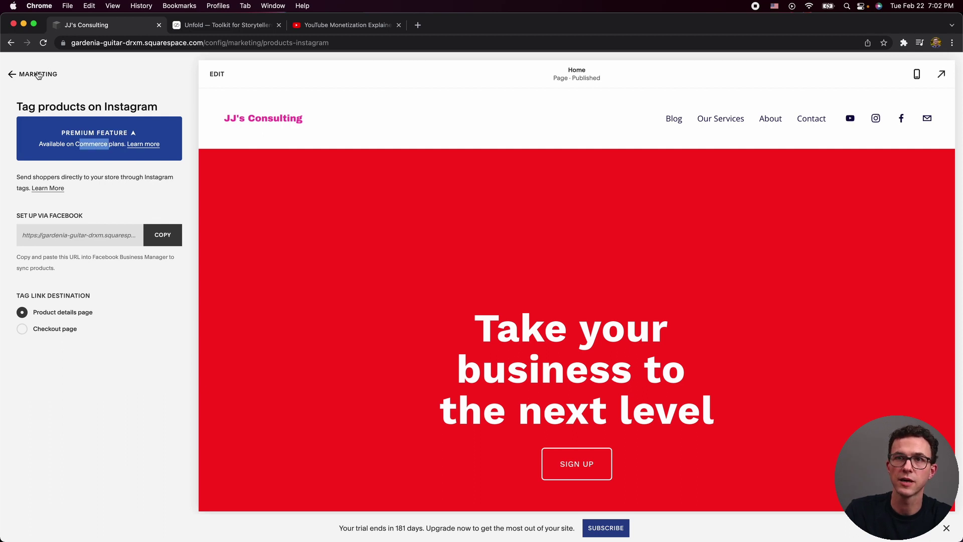
pyautogui.click(38, 75)
# Look at Facebook Pixel & Ads and the Google Ads Credit offer, then open Scheduling.
pyautogui.click(52, 362)
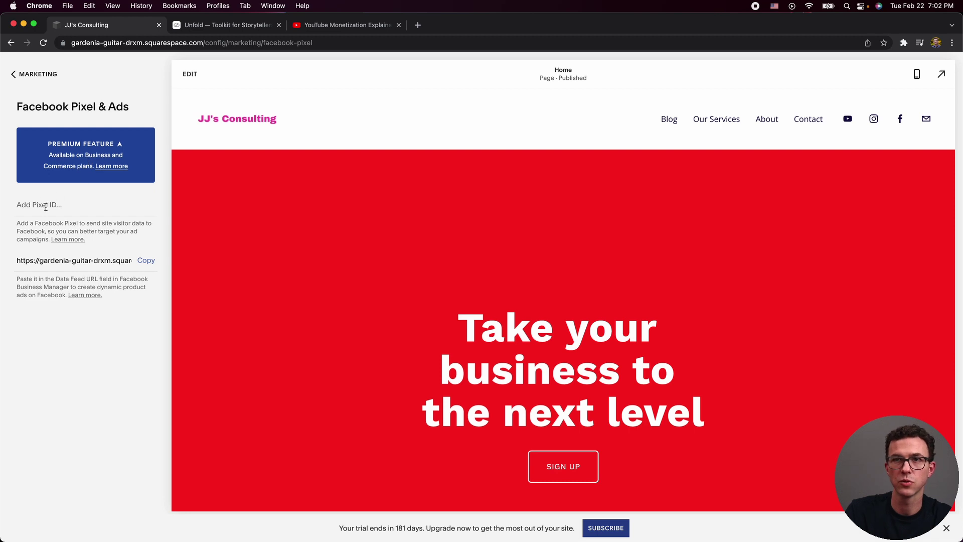
pyautogui.click(28, 77)
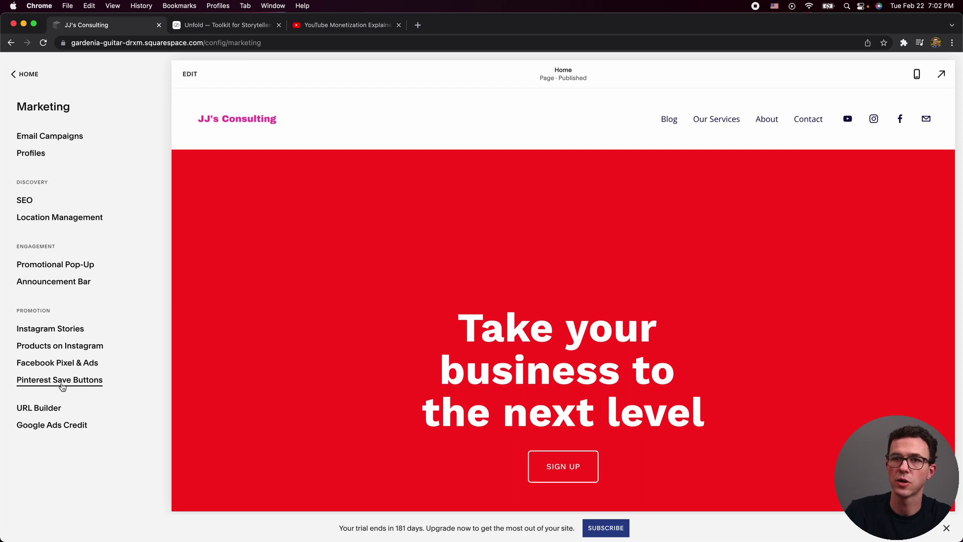
pyautogui.click(69, 425)
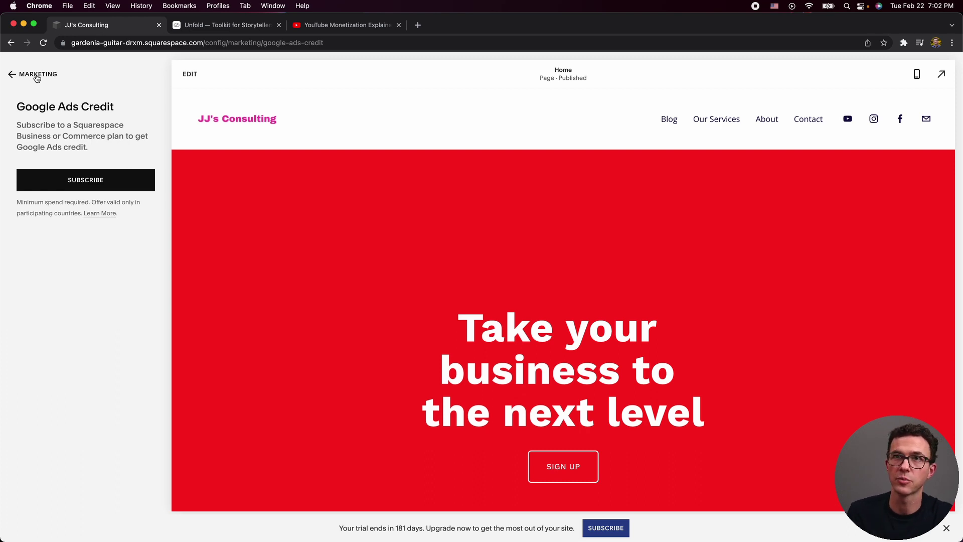
pyautogui.click(34, 76)
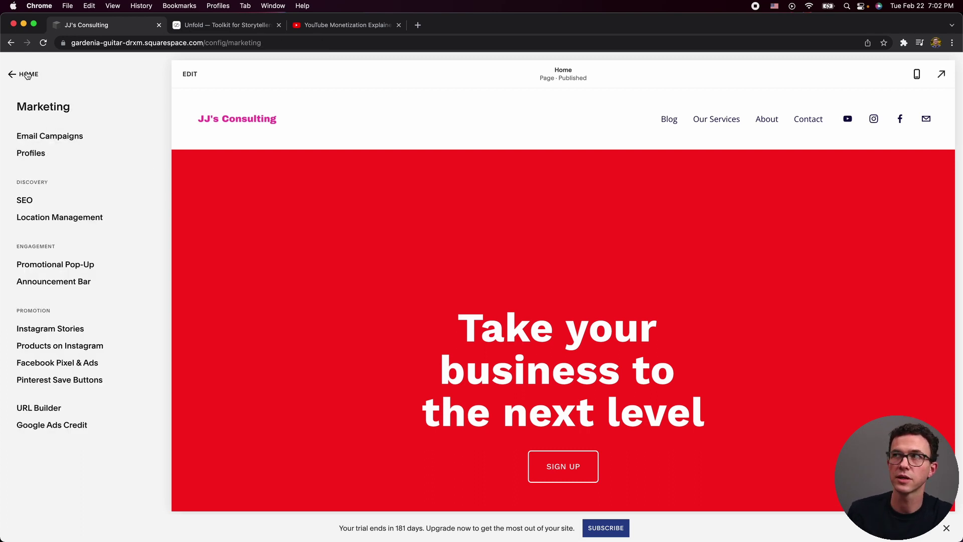
pyautogui.click(27, 74)
pyautogui.click(42, 222)
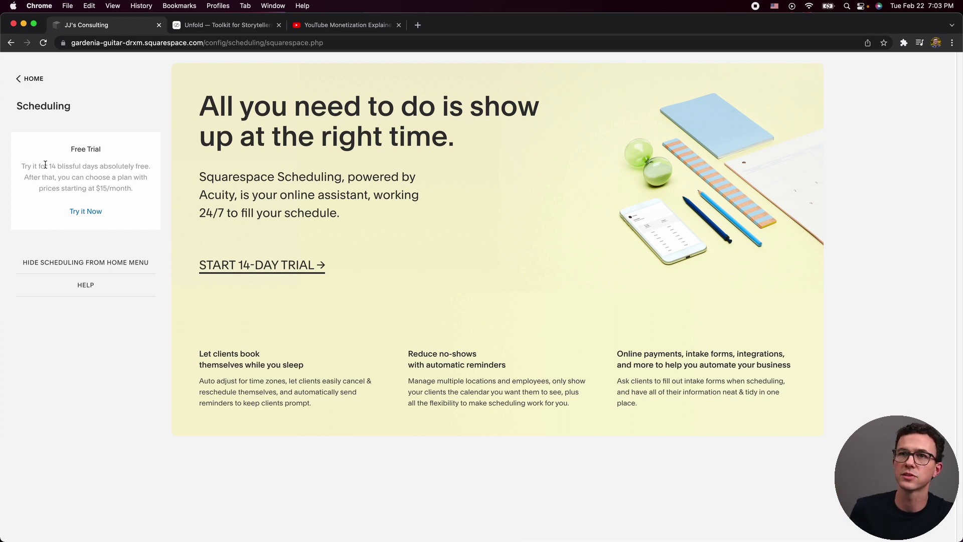
# Browse the Analytics Traffic and Traffic Sources reports, then return to the main menu.
pyautogui.moveTo(91, 187); pyautogui.dragTo(148, 190)
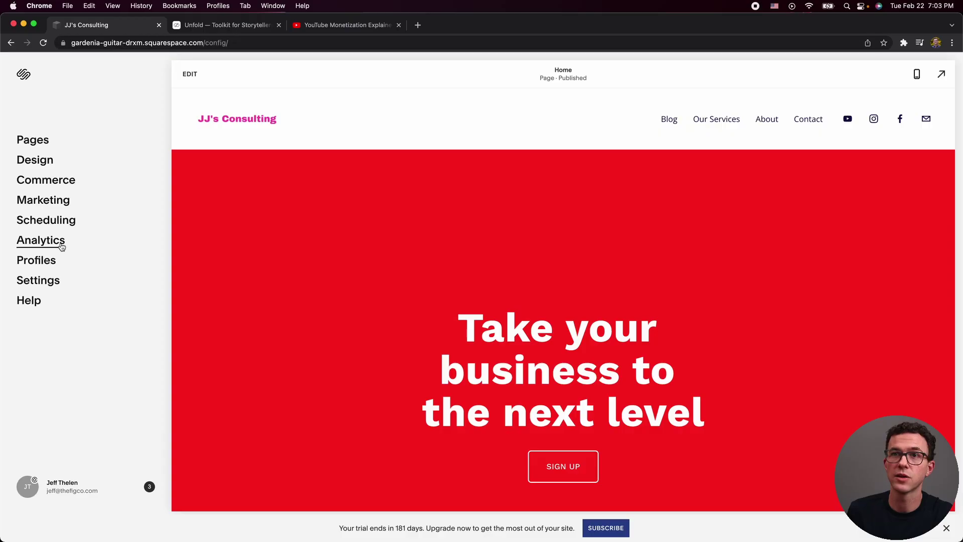
pyautogui.click(59, 246)
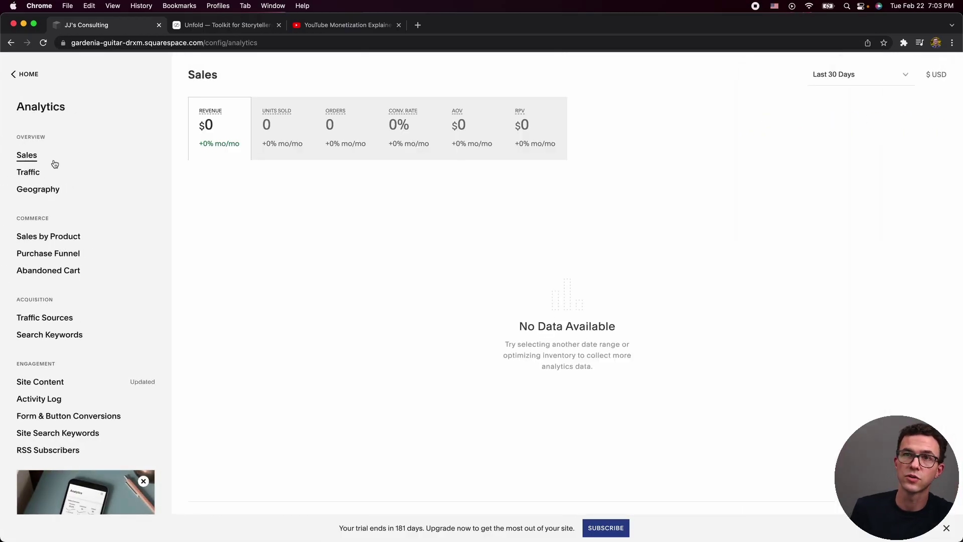
pyautogui.click(36, 177)
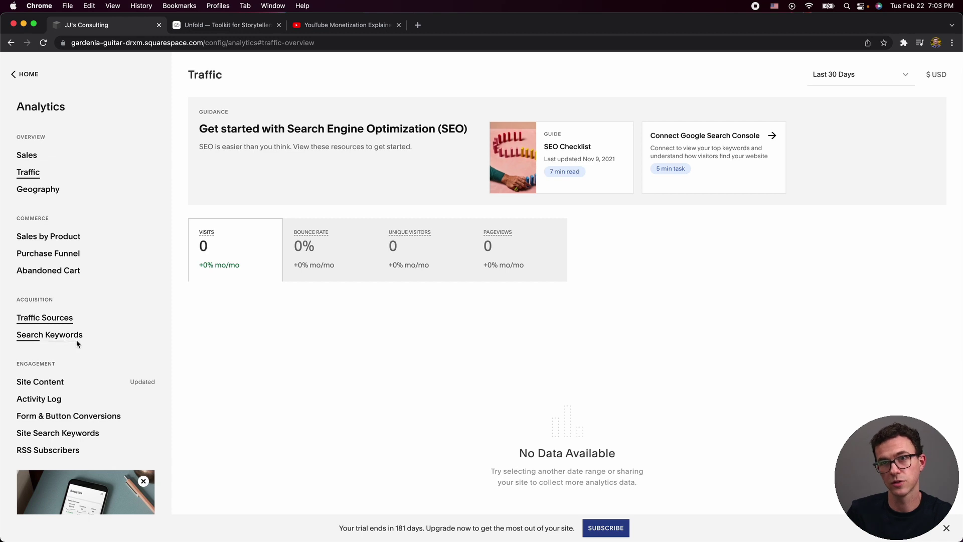
pyautogui.click(46, 318)
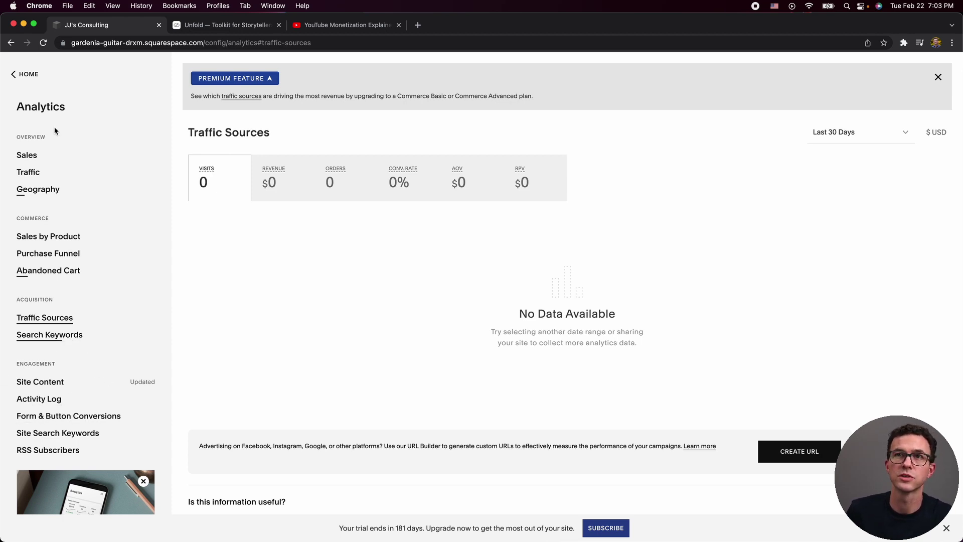
pyautogui.click(26, 75)
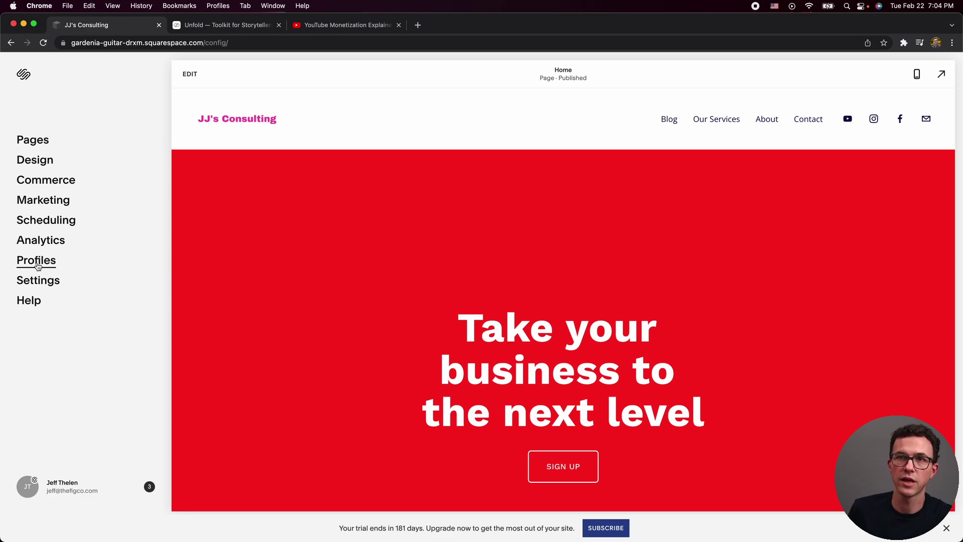
# Glance at Profiles, then set Site Availability to Password Protected with a saved password.
pyautogui.click(44, 266)
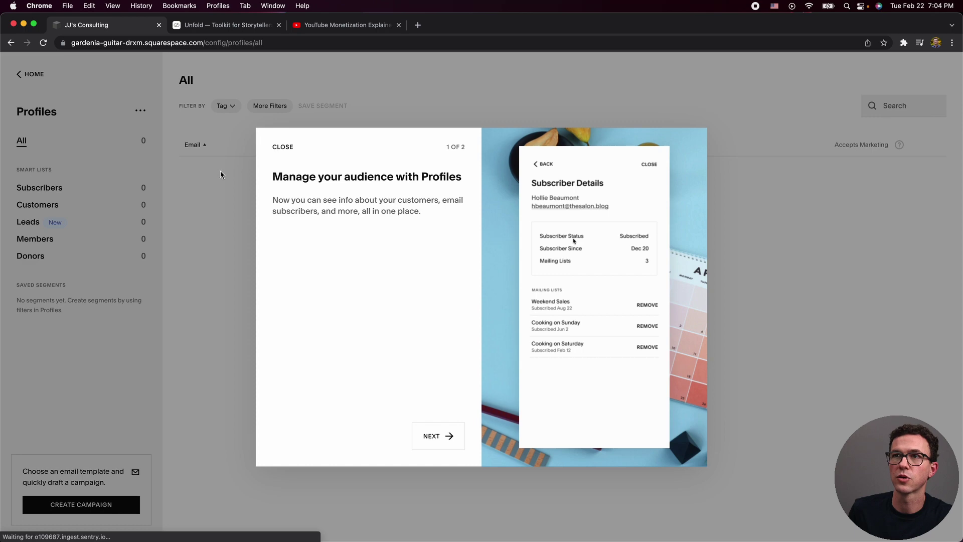
pyautogui.click(213, 174)
pyautogui.click(30, 74)
pyautogui.click(36, 280)
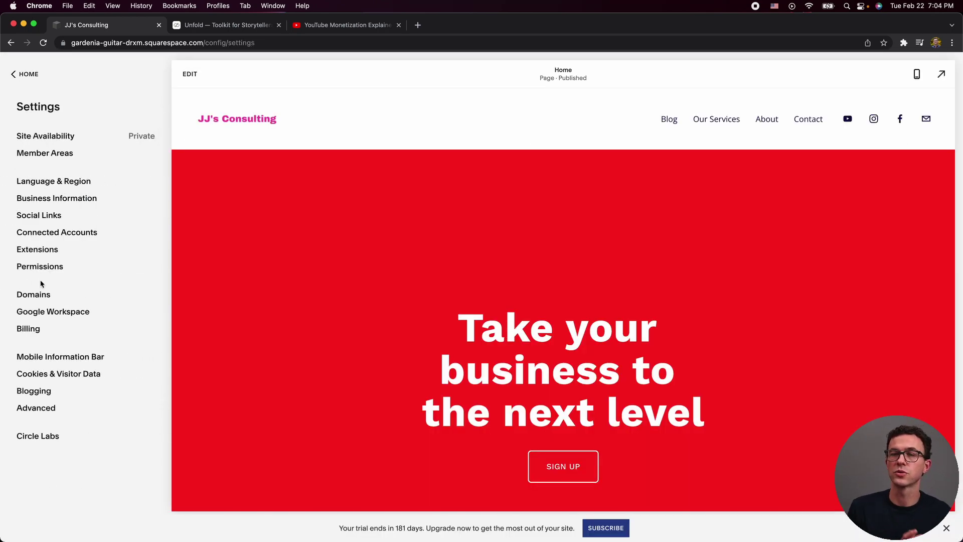
pyautogui.click(48, 134)
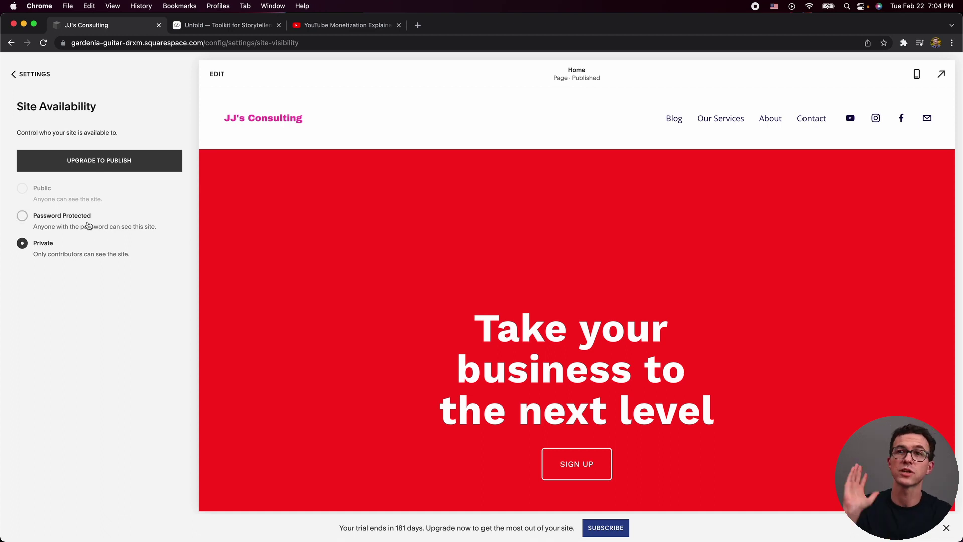
pyautogui.click(71, 221)
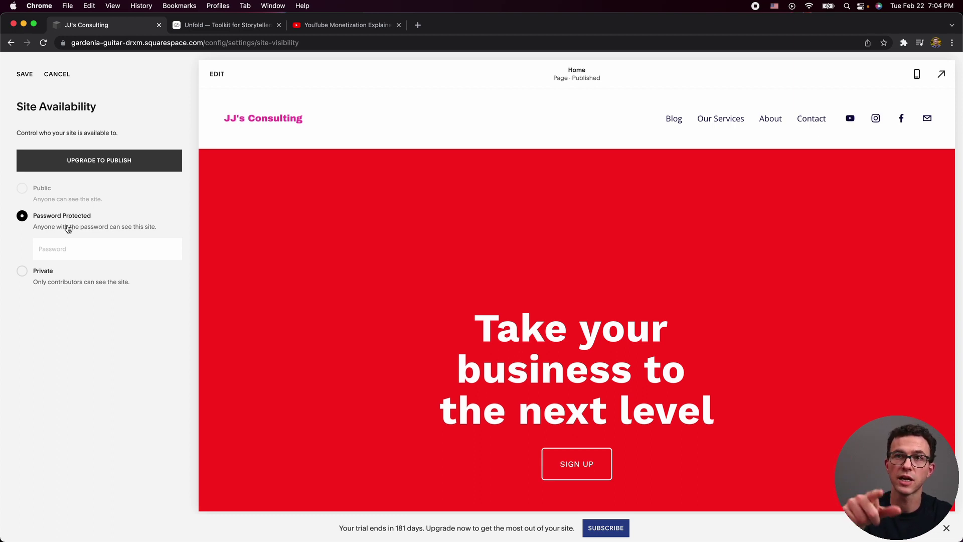
pyautogui.moveTo(36, 195)
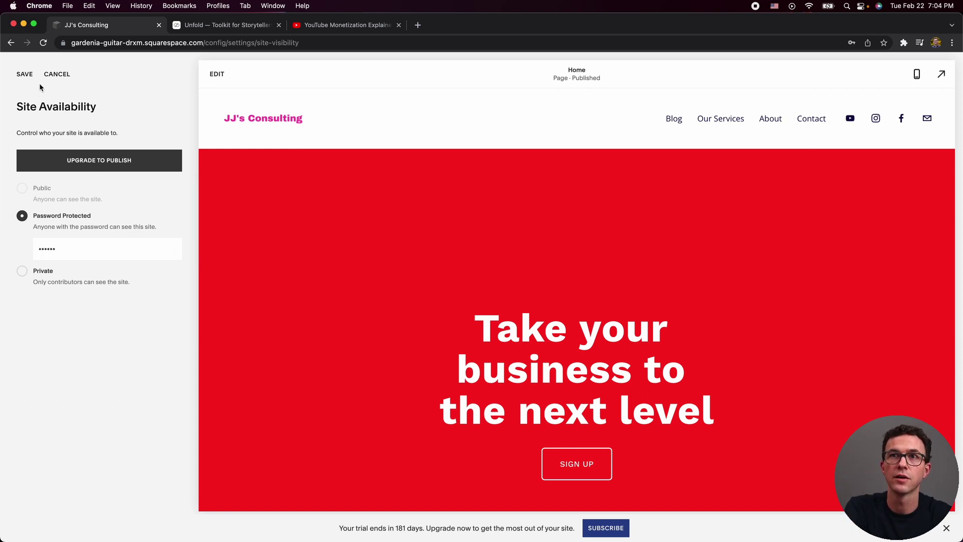
pyautogui.click(32, 75)
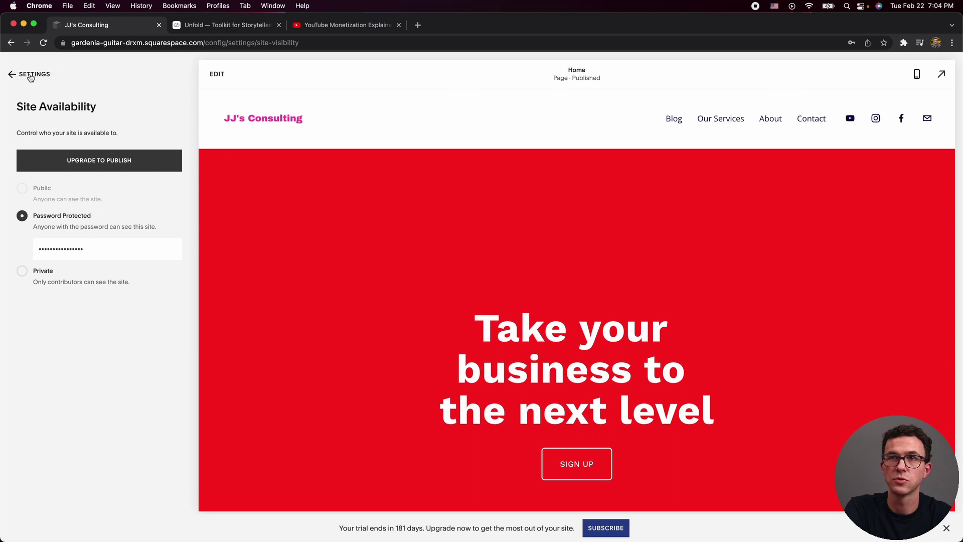
pyautogui.click(31, 75)
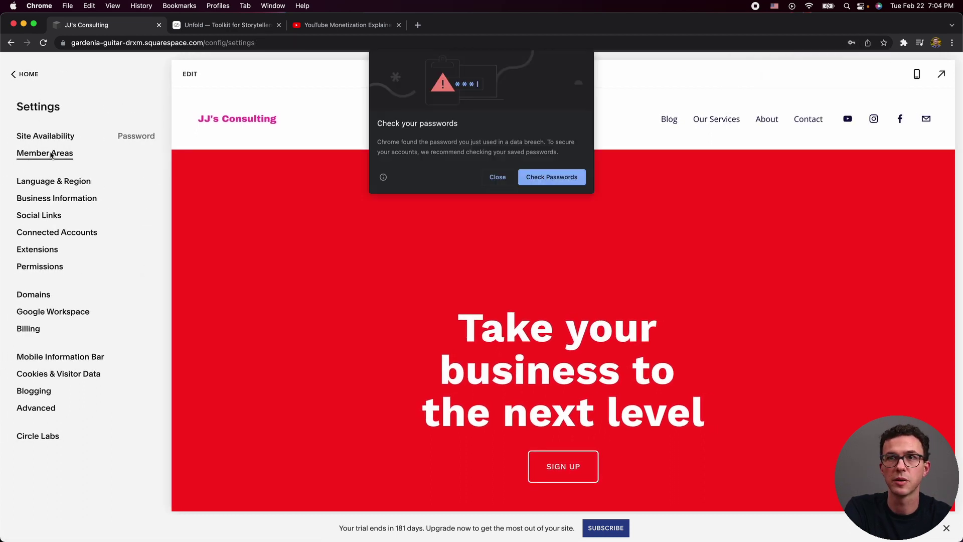
pyautogui.click(497, 177)
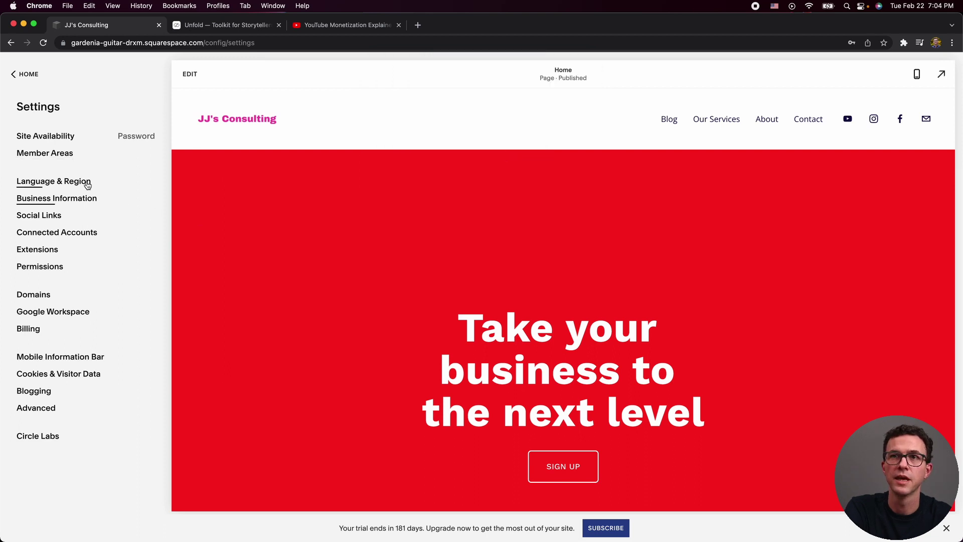
# Review the Business Information and Social Links settings.
pyautogui.click(60, 199)
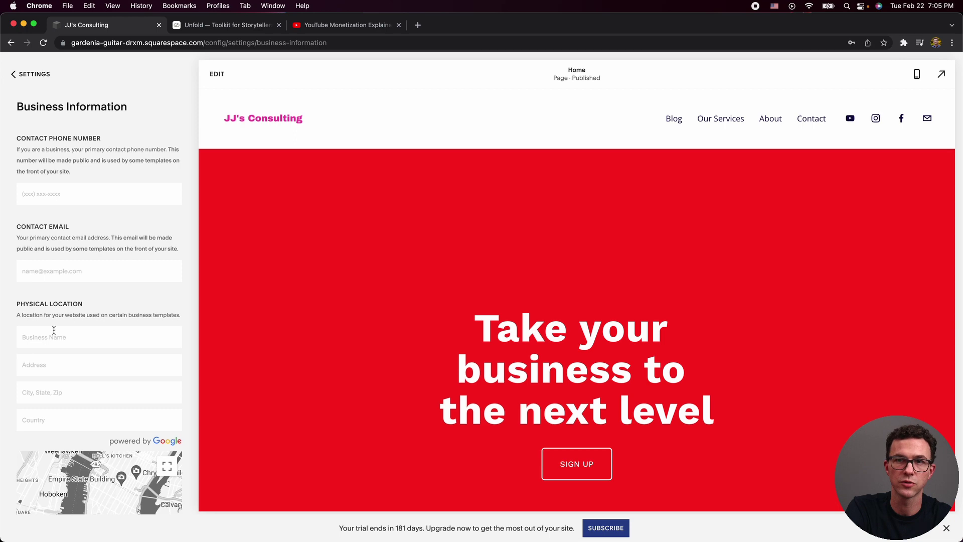
pyautogui.scroll(-8, 54, 330)
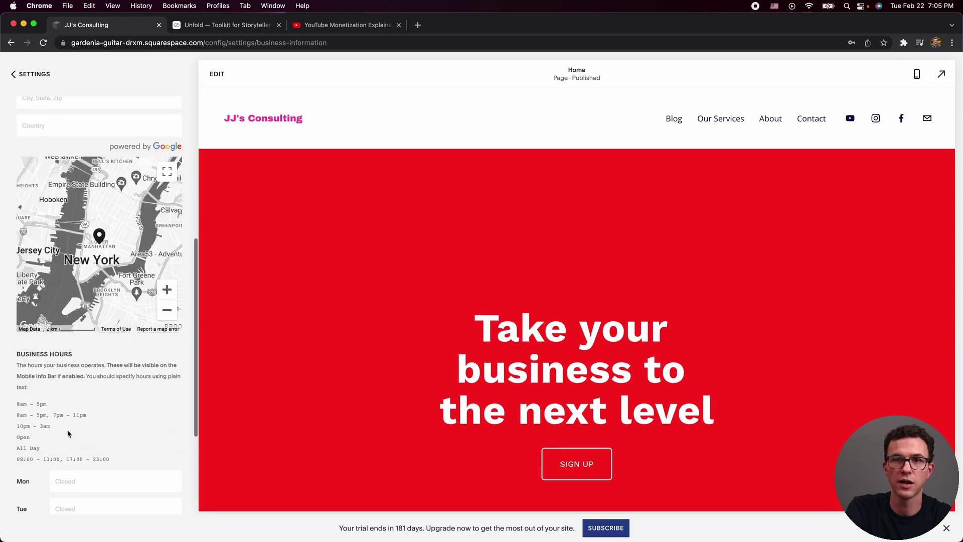
pyautogui.scroll(8, 68, 434)
pyautogui.click(28, 75)
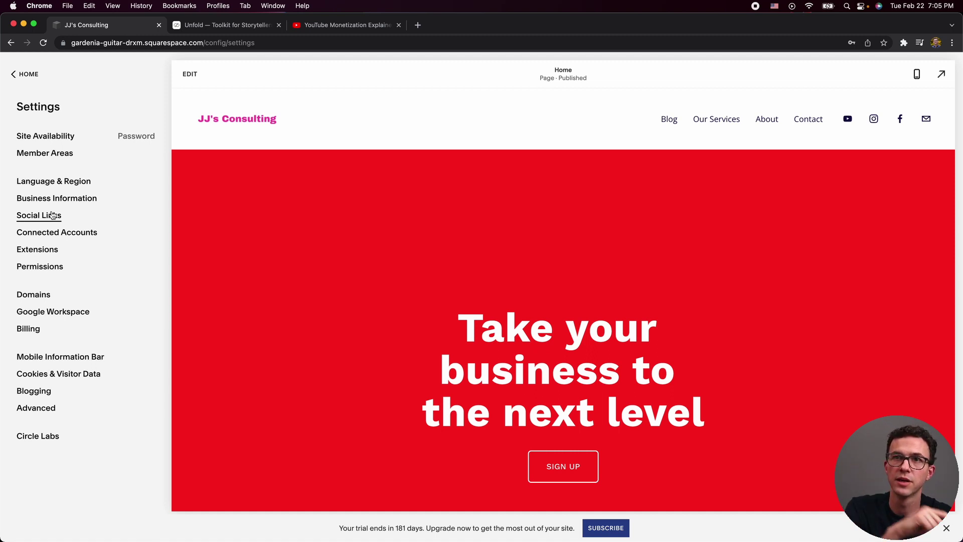
pyautogui.click(52, 215)
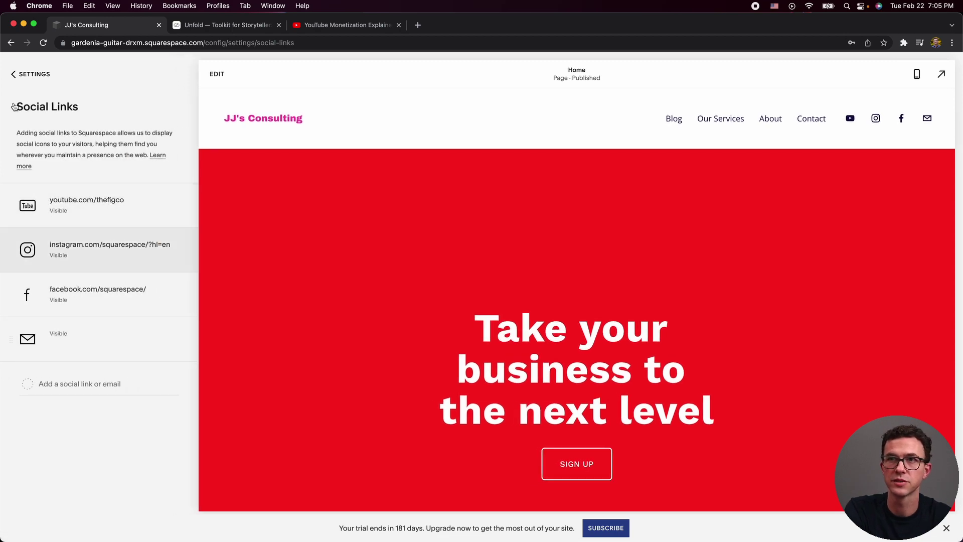
pyautogui.click(30, 74)
# Check available Connected Accounts services and browse Extensions, then return to Settings.
pyautogui.click(45, 234)
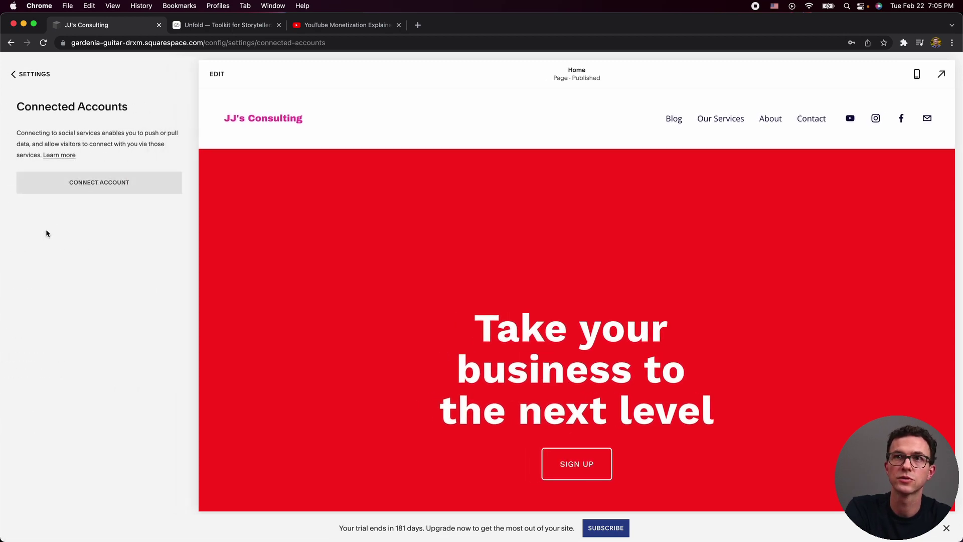
pyautogui.click(82, 176)
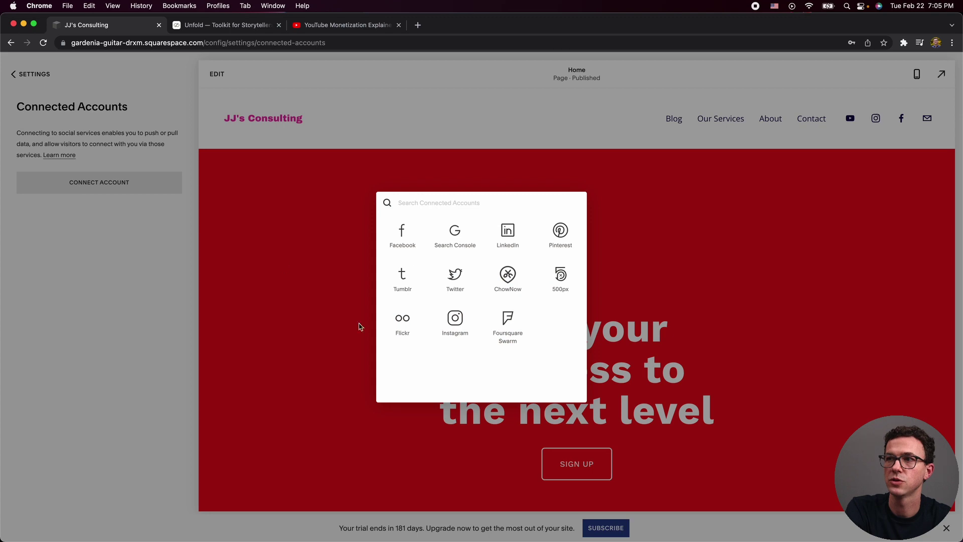
pyautogui.click(92, 260)
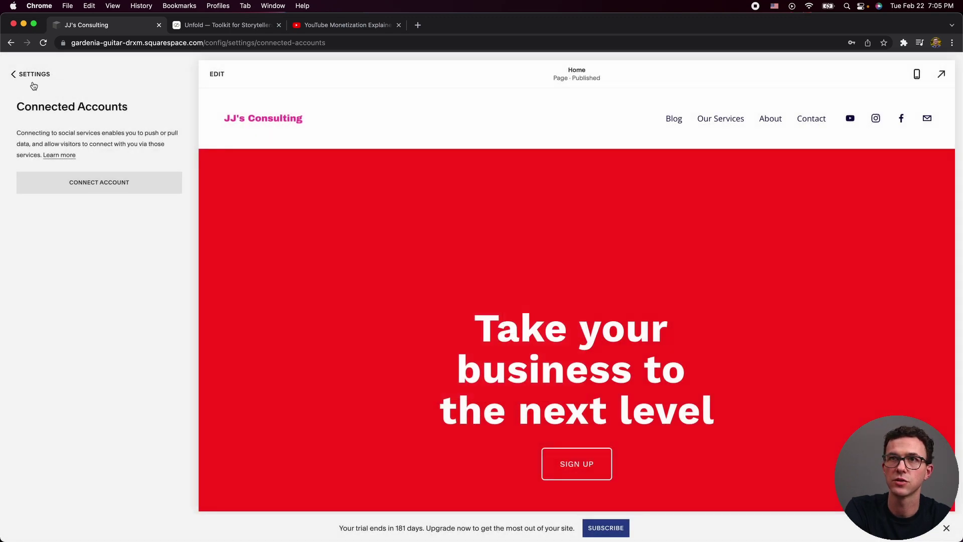
pyautogui.click(34, 75)
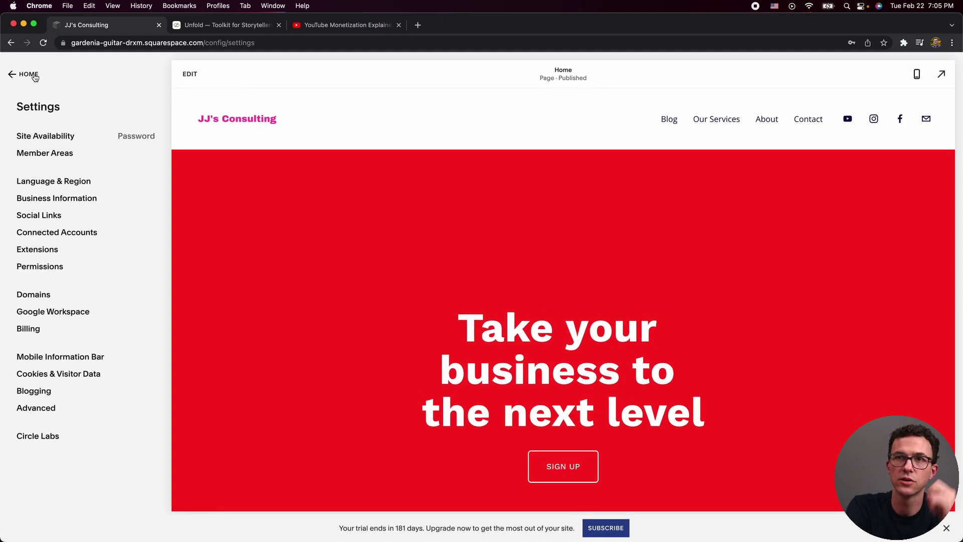
pyautogui.click(36, 250)
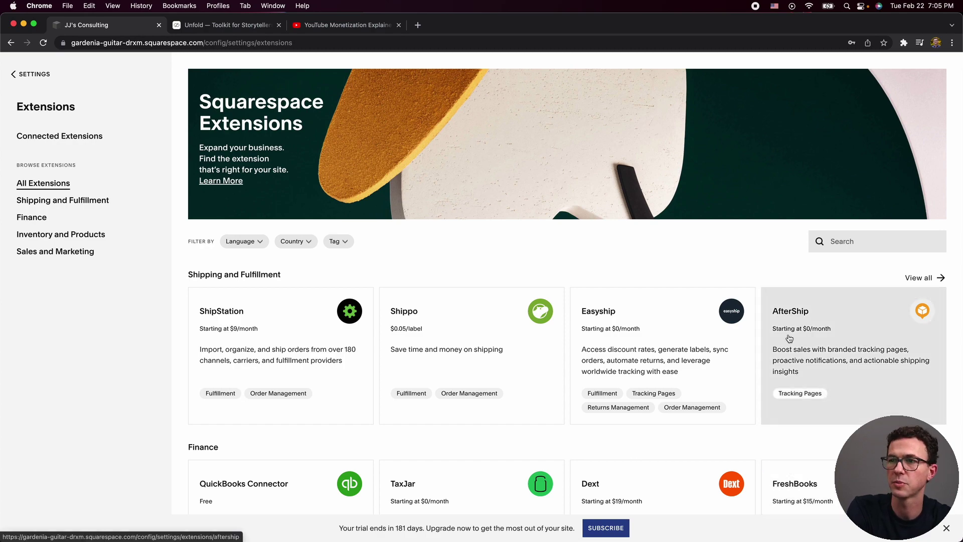
pyautogui.scroll(-8, 790, 338)
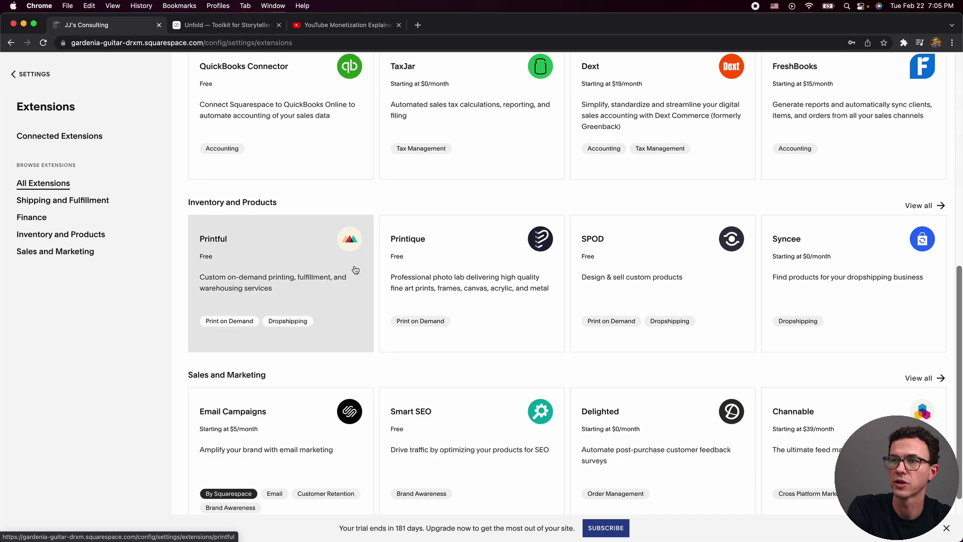
pyautogui.scroll(-1, 698, 313)
pyautogui.scroll(9, 698, 313)
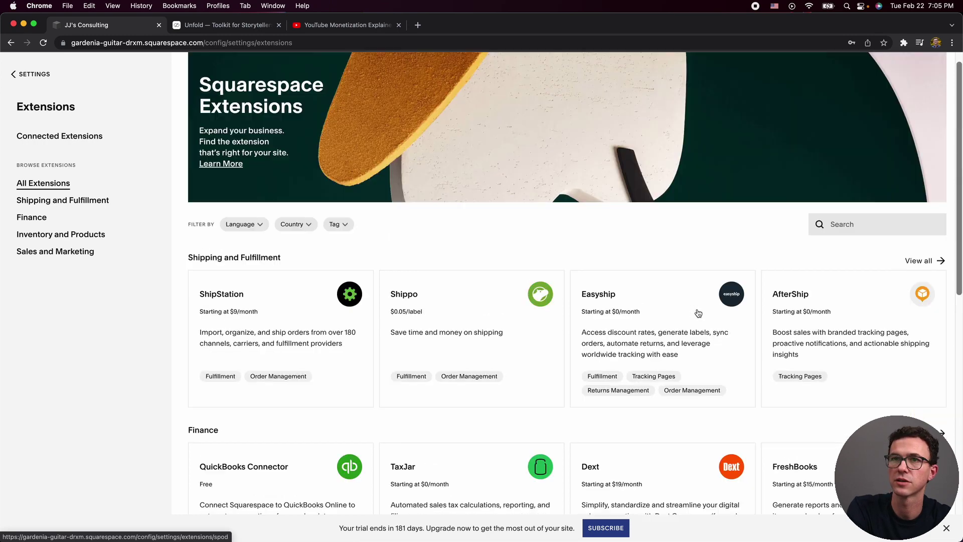
pyautogui.click(36, 74)
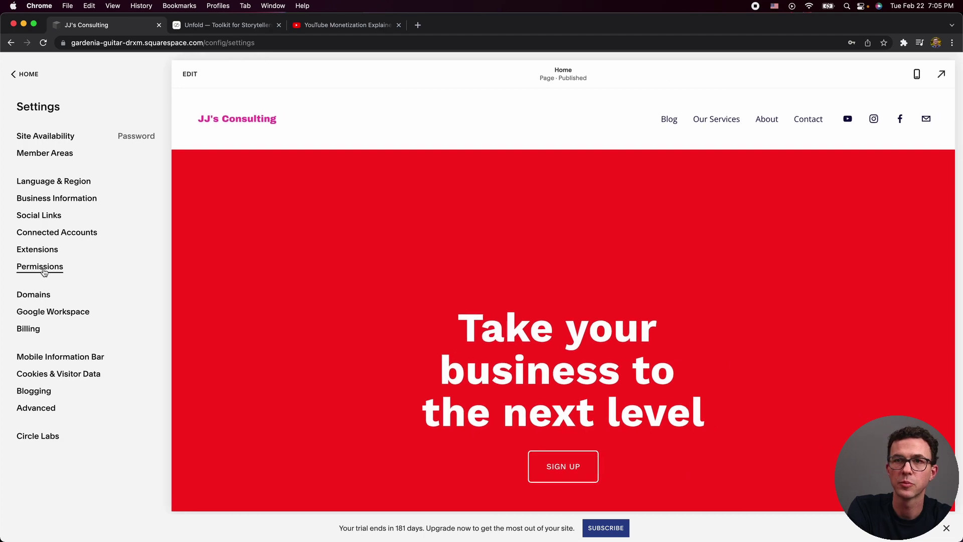
# Start a contributor invite under Permissions, cancel it, then open the Domains settings.
pyautogui.click(43, 266)
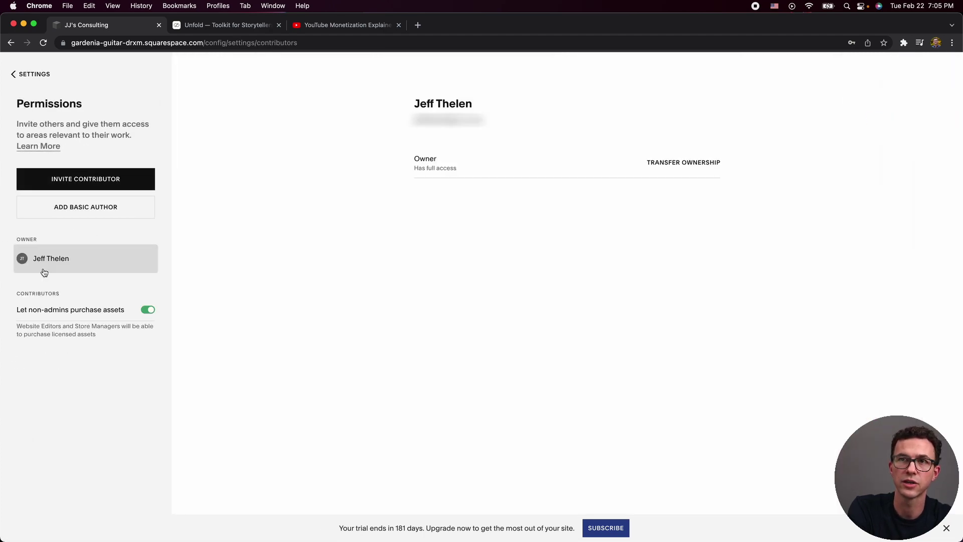
pyautogui.click(88, 179)
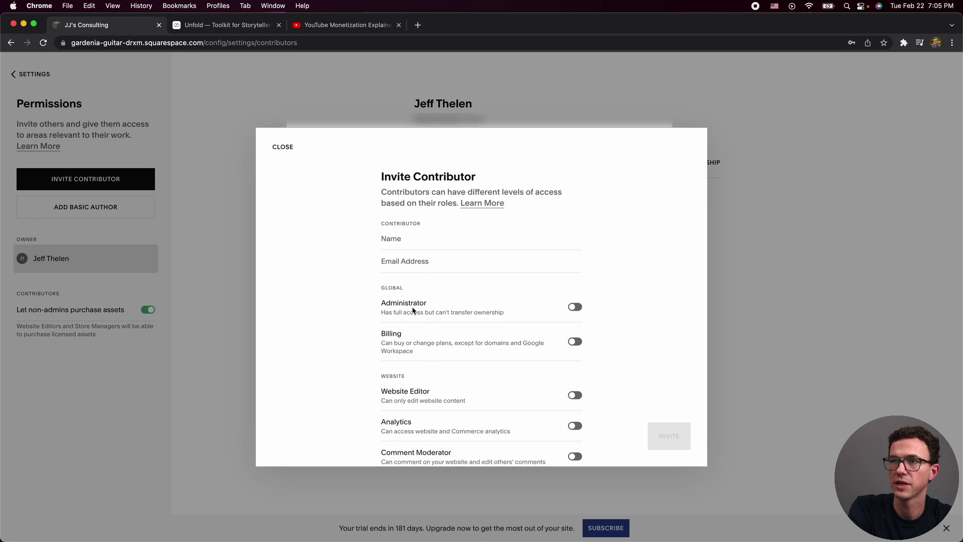
pyautogui.scroll(-2, 408, 411)
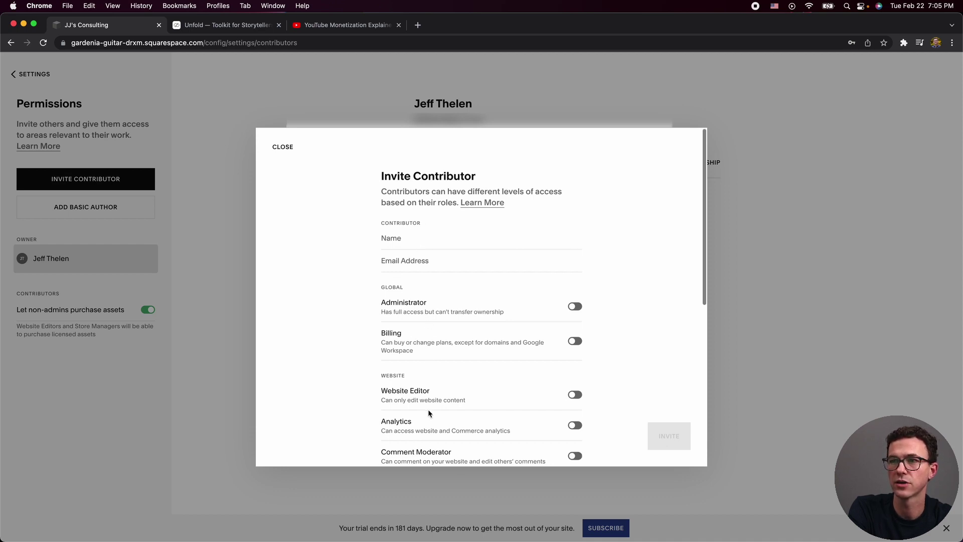
pyautogui.scroll(-2, 408, 418)
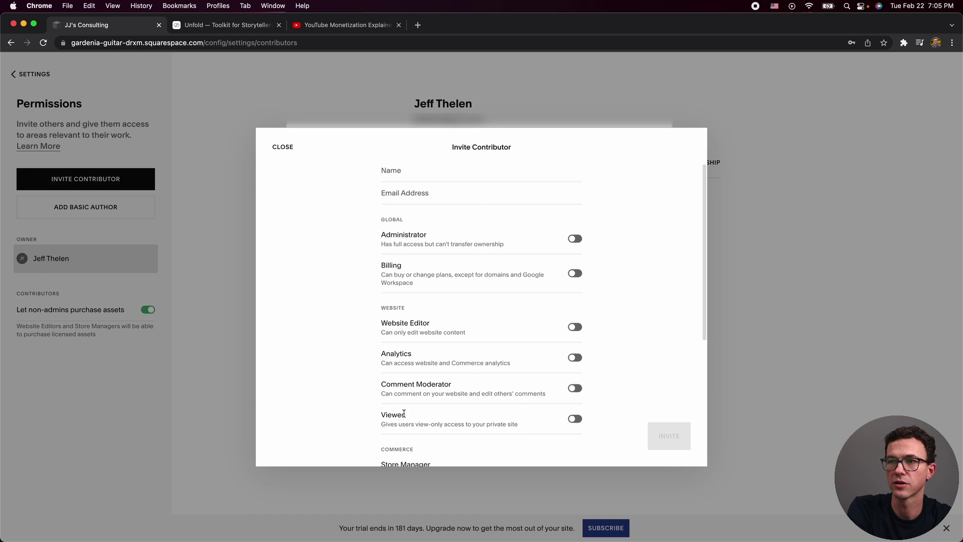
pyautogui.scroll(-5, 404, 413)
pyautogui.scroll(-3, 404, 414)
pyautogui.scroll(13, 409, 211)
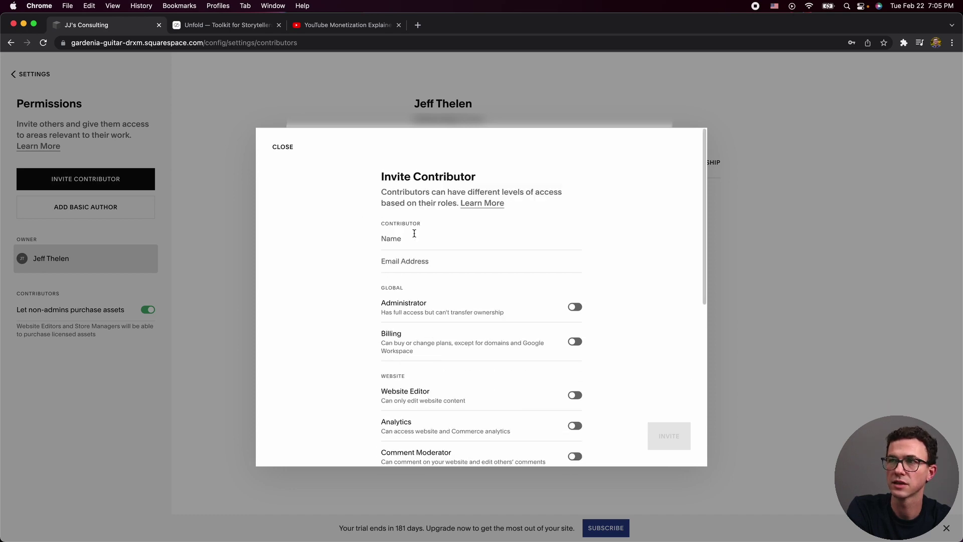
pyautogui.click(283, 148)
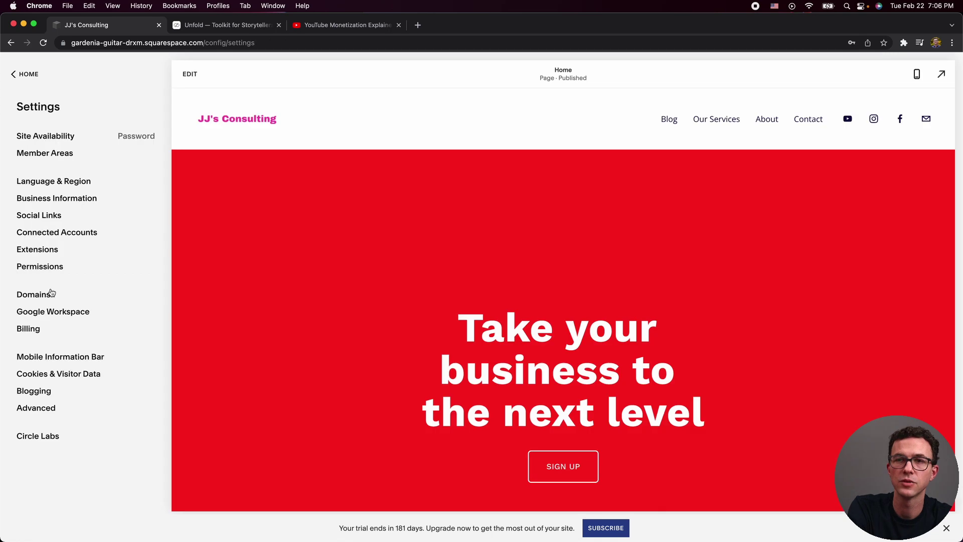
pyautogui.click(53, 294)
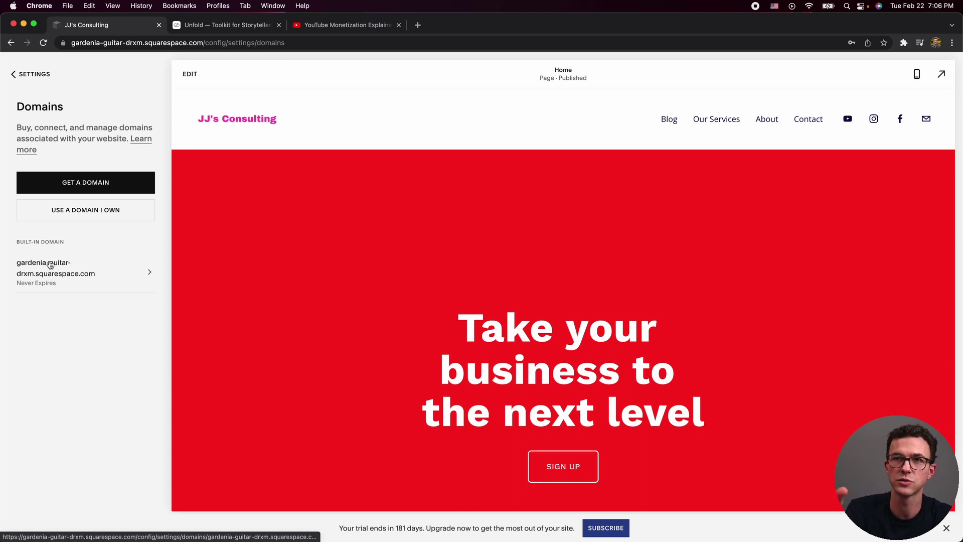
# Replace the built-in domain's Site ID to make it jjconsultingco.squarespace.com, confirm, and reload Settings.
pyautogui.click(50, 265)
pyautogui.doubleClick(76, 269)
pyautogui.tripleClick(74, 269)
pyautogui.press('BackSpace')
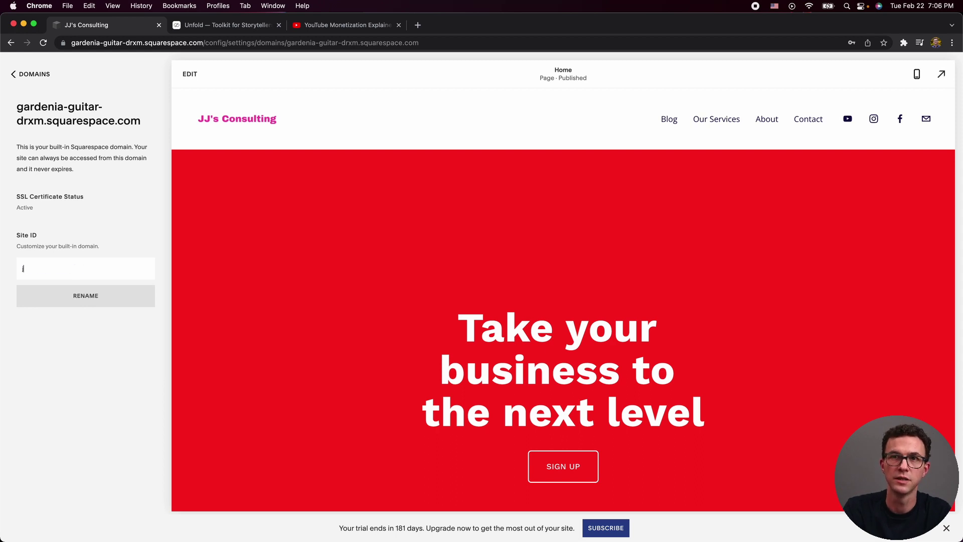
pyautogui.write('jjconsultingco')
pyautogui.click(79, 298)
pyautogui.click(78, 297)
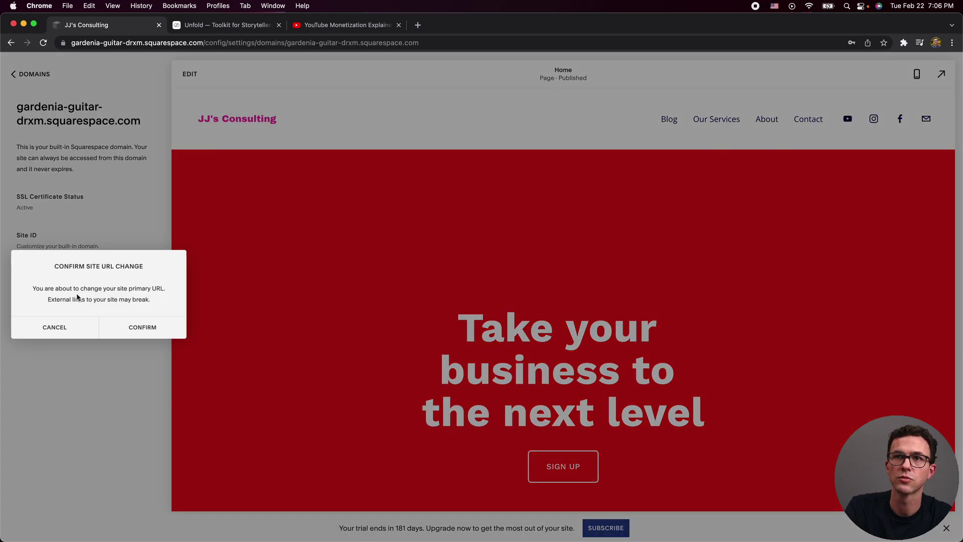
pyautogui.click(136, 327)
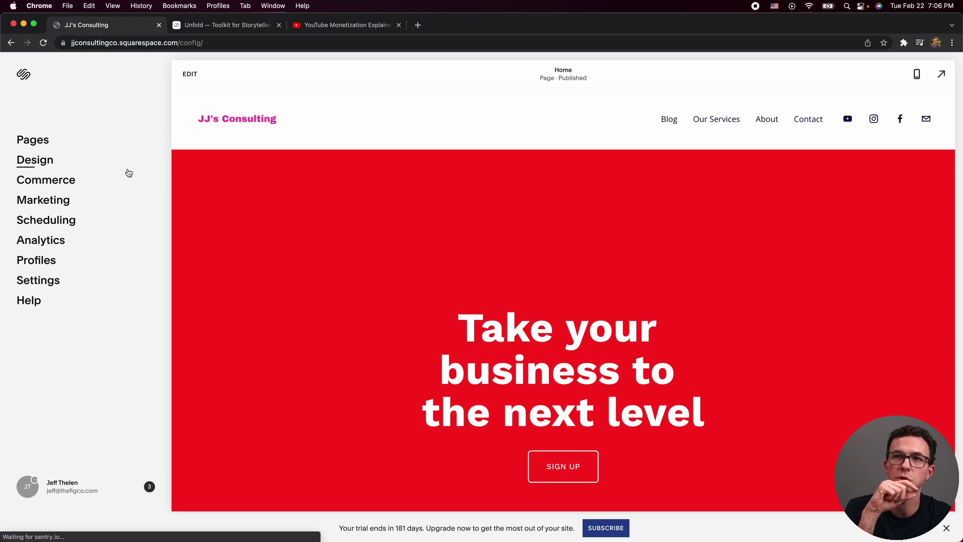
pyautogui.click(59, 282)
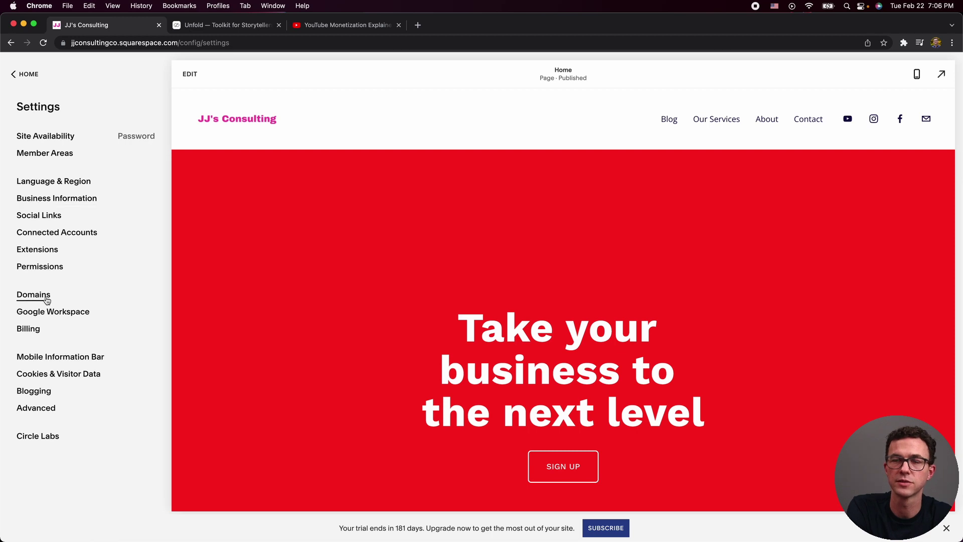
pyautogui.click(44, 297)
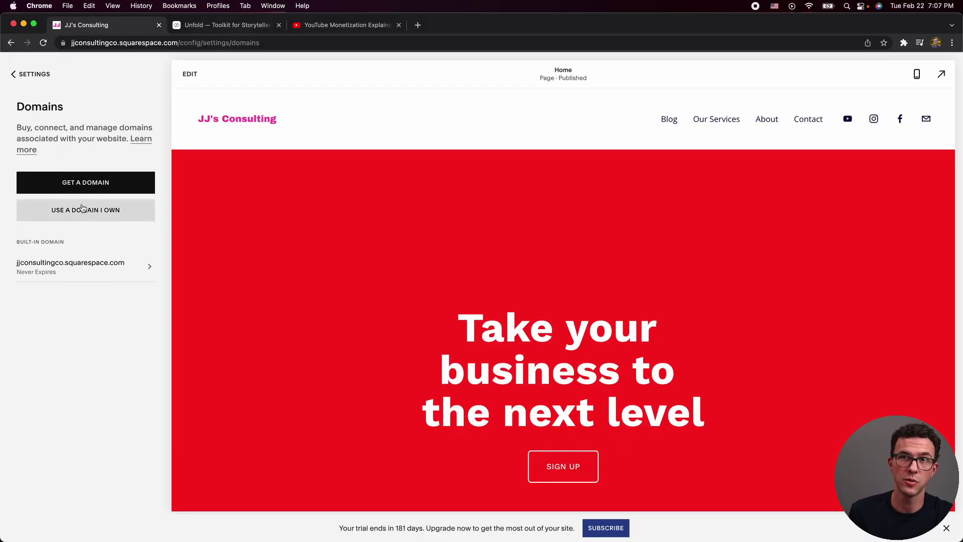
pyautogui.click(83, 208)
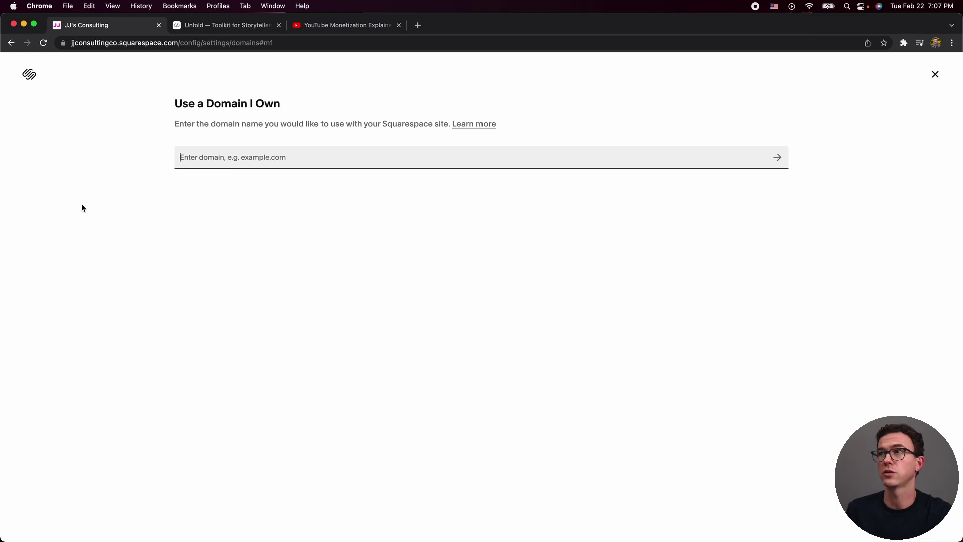
pyautogui.click(936, 74)
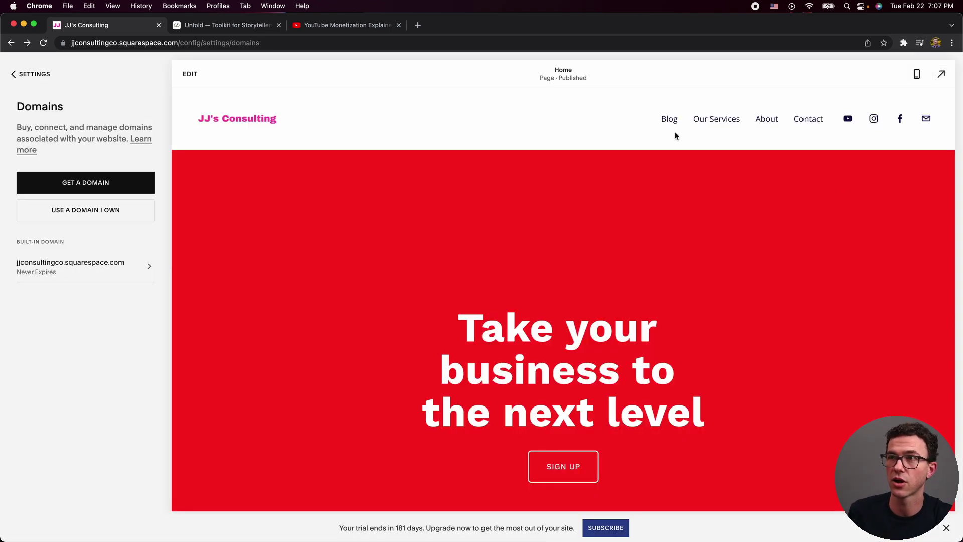
pyautogui.click(33, 75)
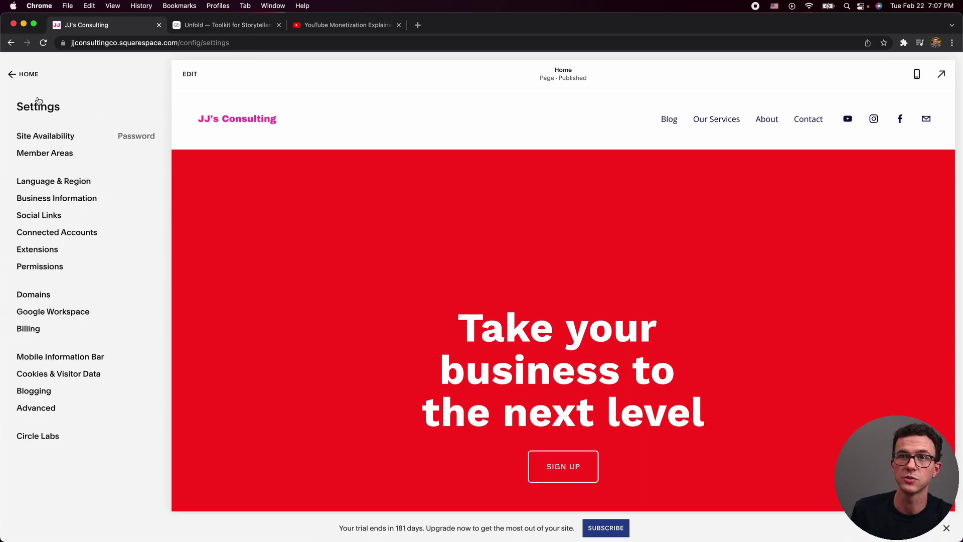
pyautogui.click(45, 252)
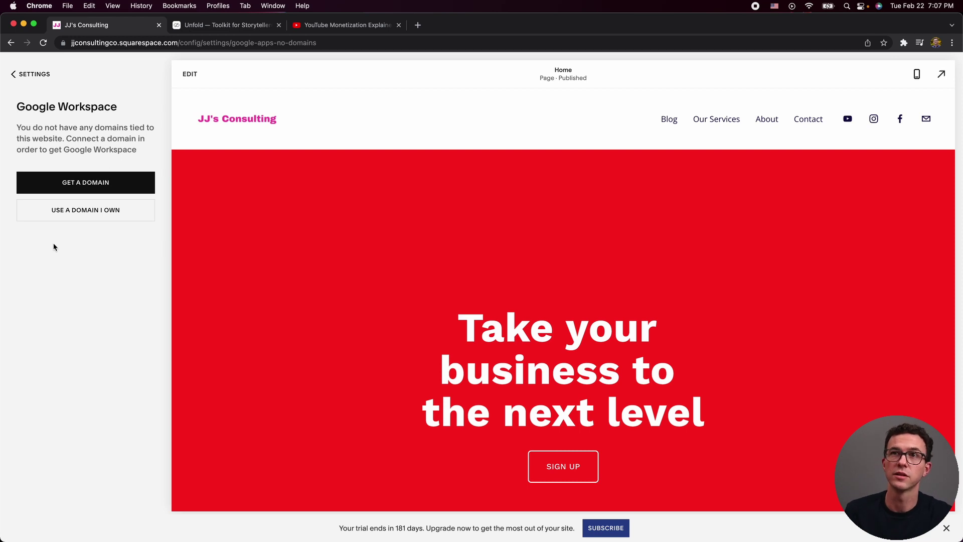
pyautogui.click(25, 74)
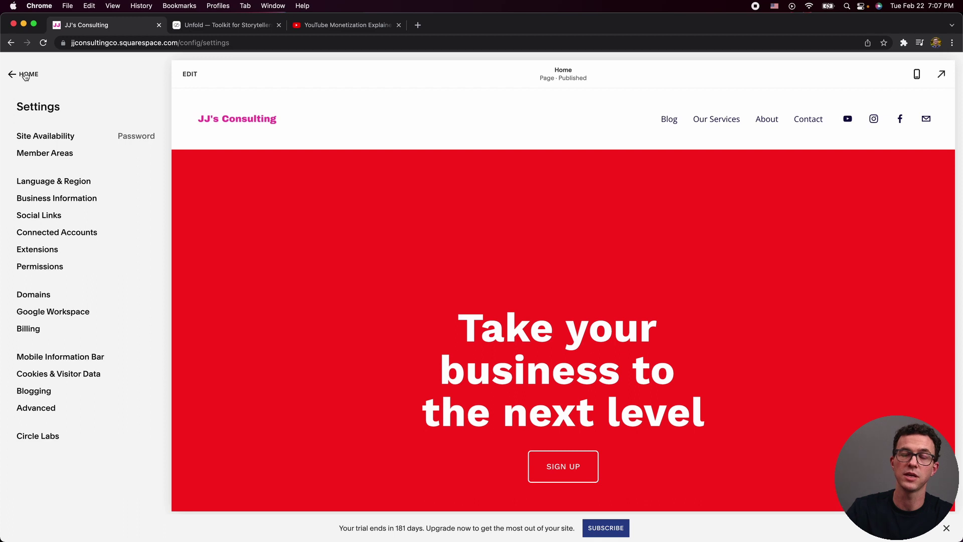
pyautogui.click(39, 331)
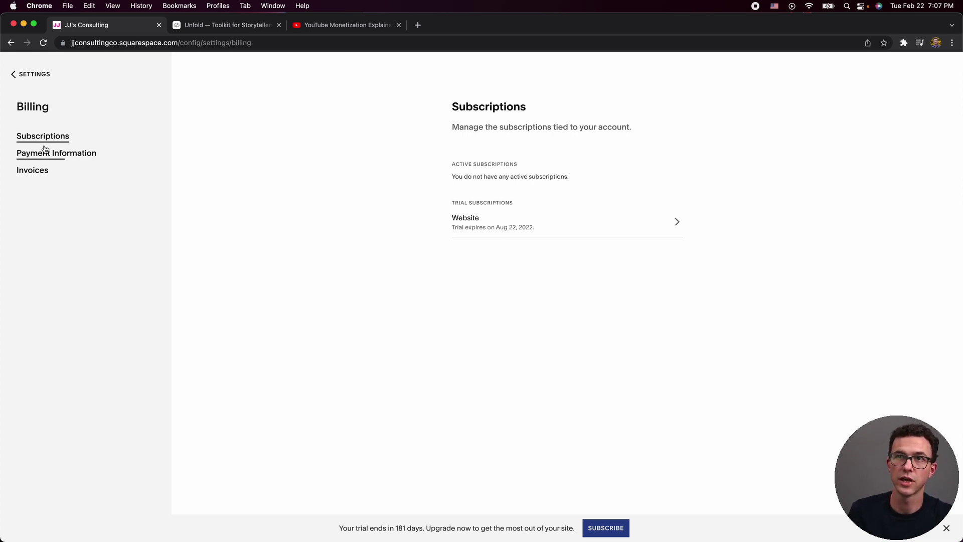
pyautogui.click(22, 74)
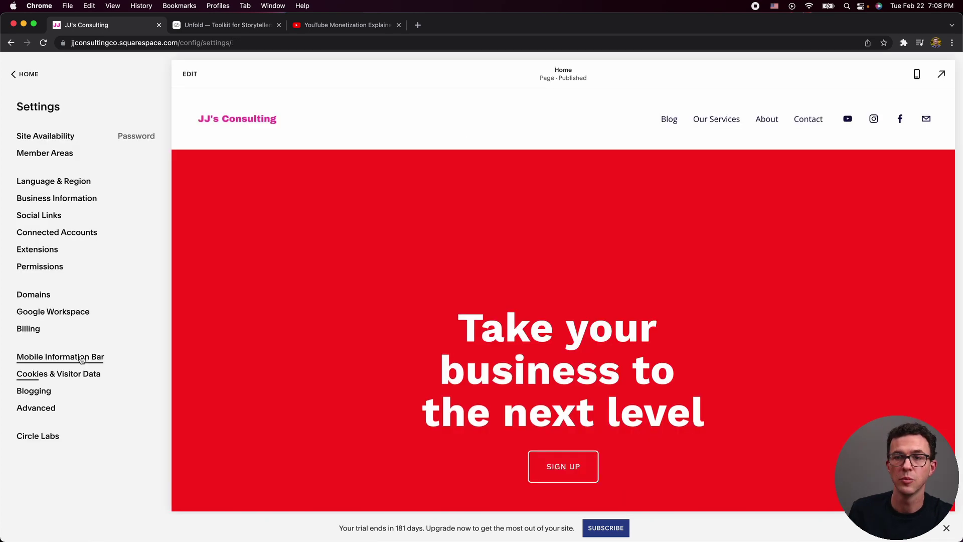
pyautogui.click(82, 358)
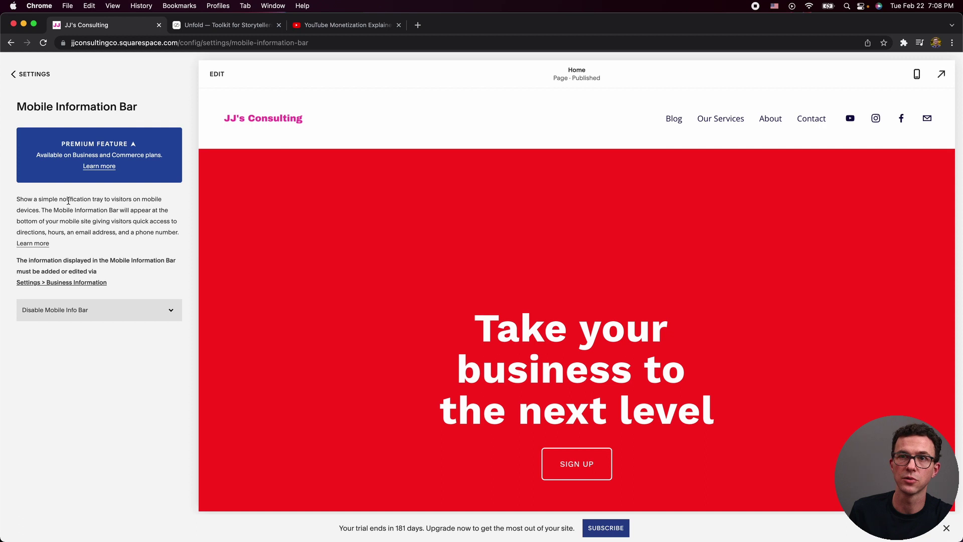
pyautogui.click(105, 310)
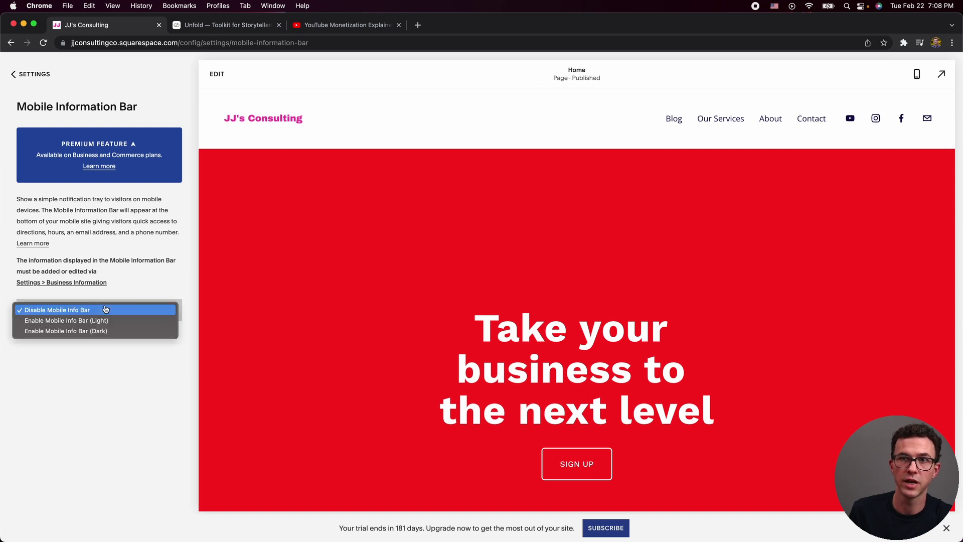
pyautogui.click(84, 384)
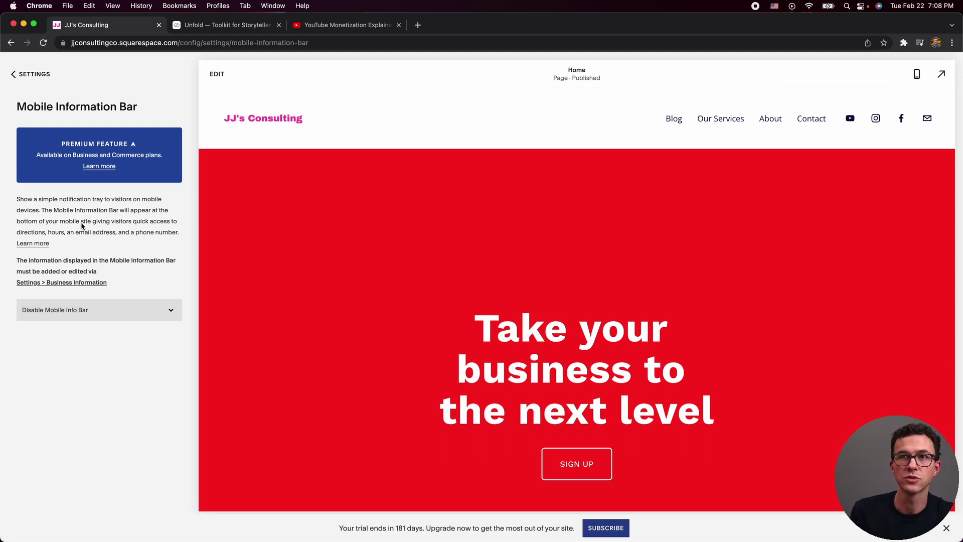
pyautogui.click(28, 74)
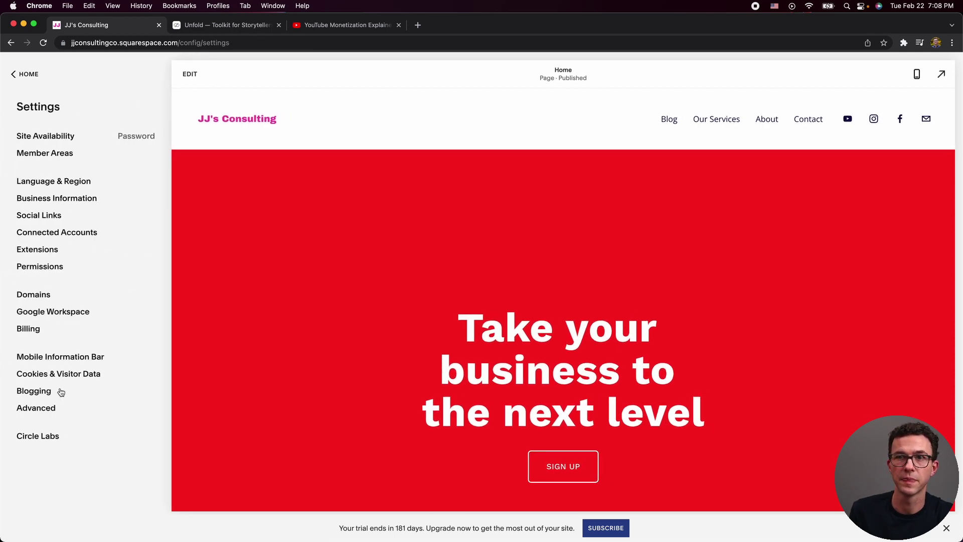
pyautogui.click(58, 375)
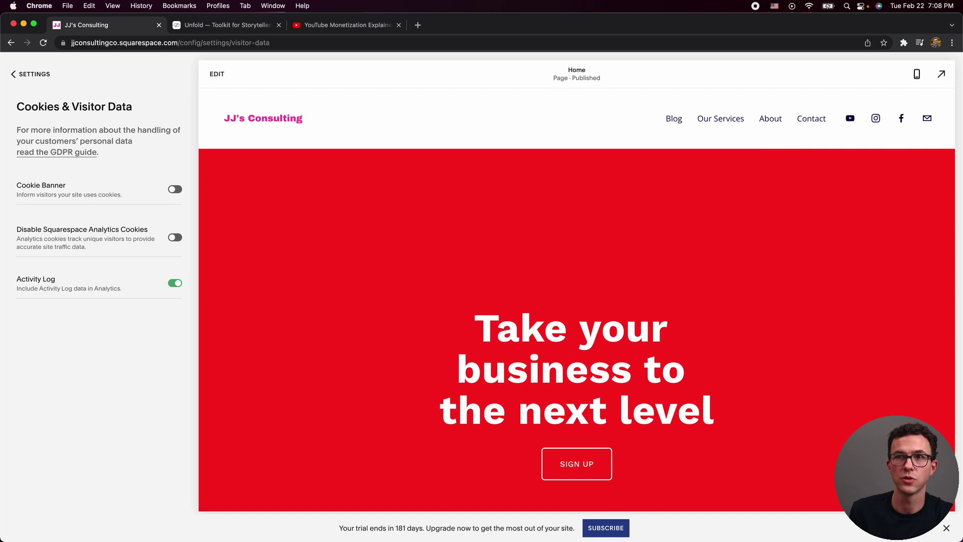
pyautogui.click(31, 74)
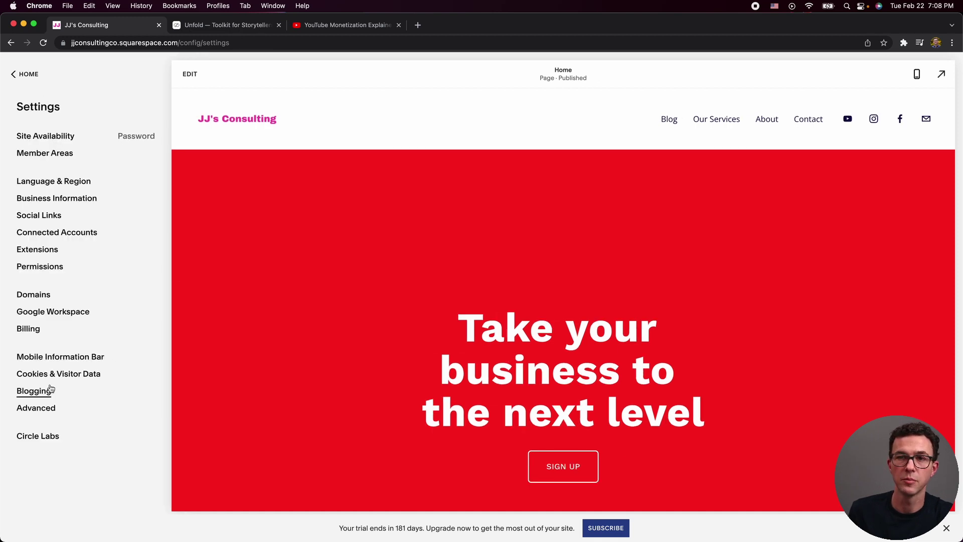
pyautogui.click(33, 391)
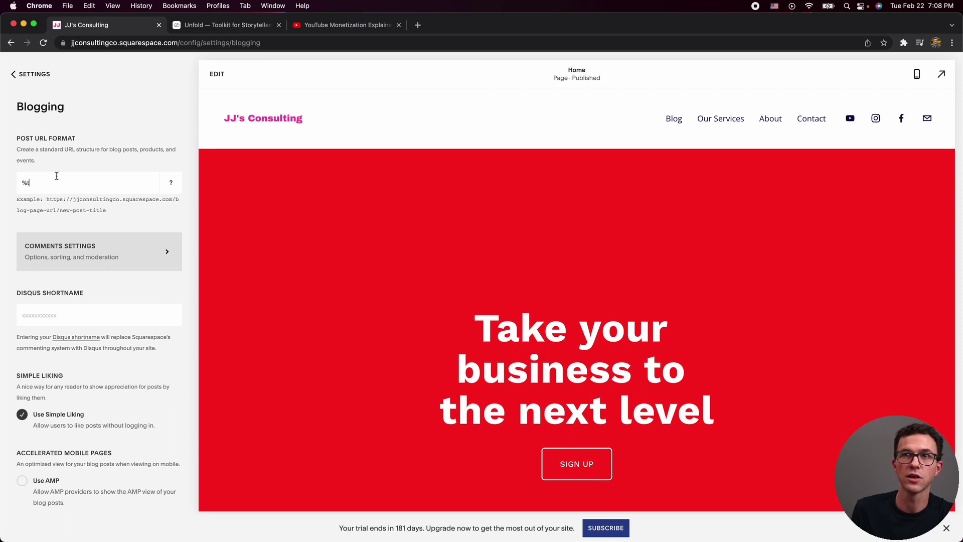
pyautogui.click(100, 250)
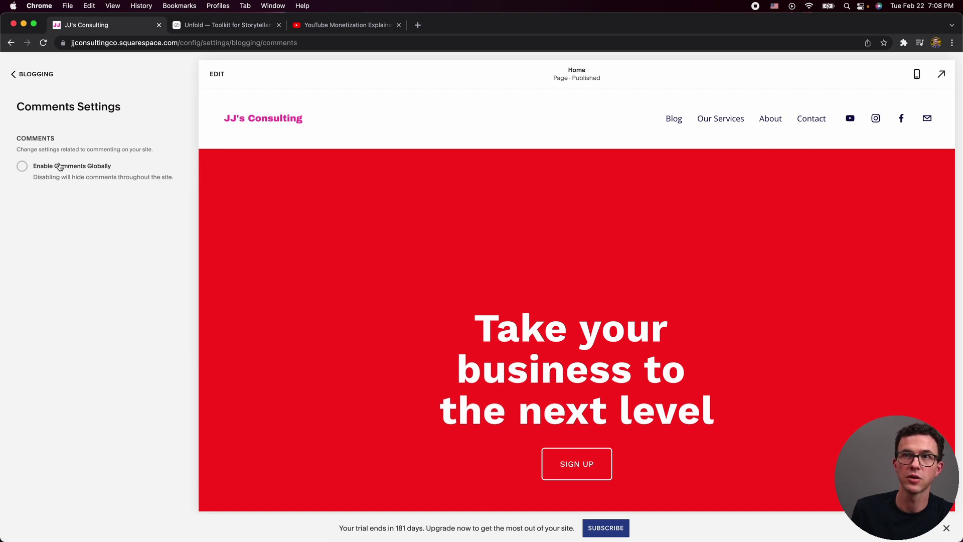
pyautogui.click(23, 74)
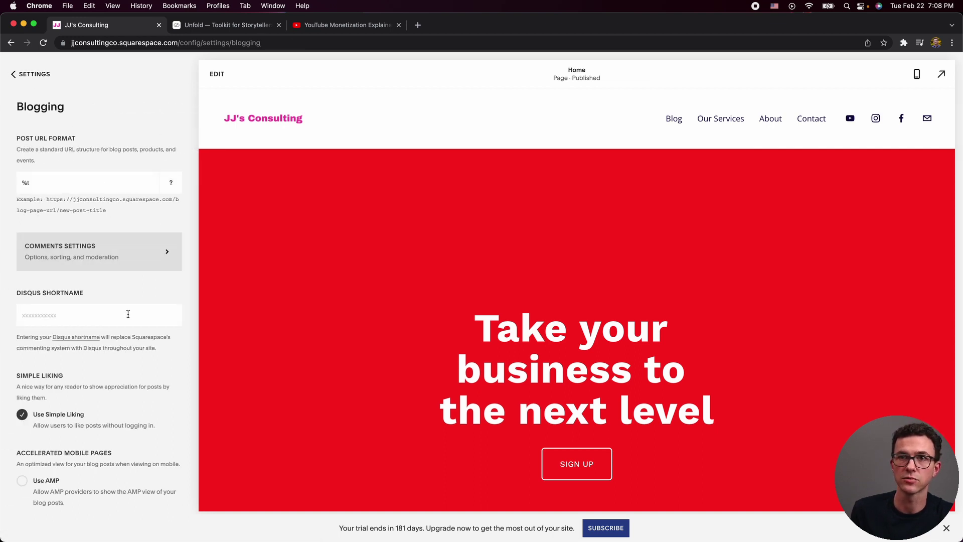
pyautogui.scroll(-1, 129, 316)
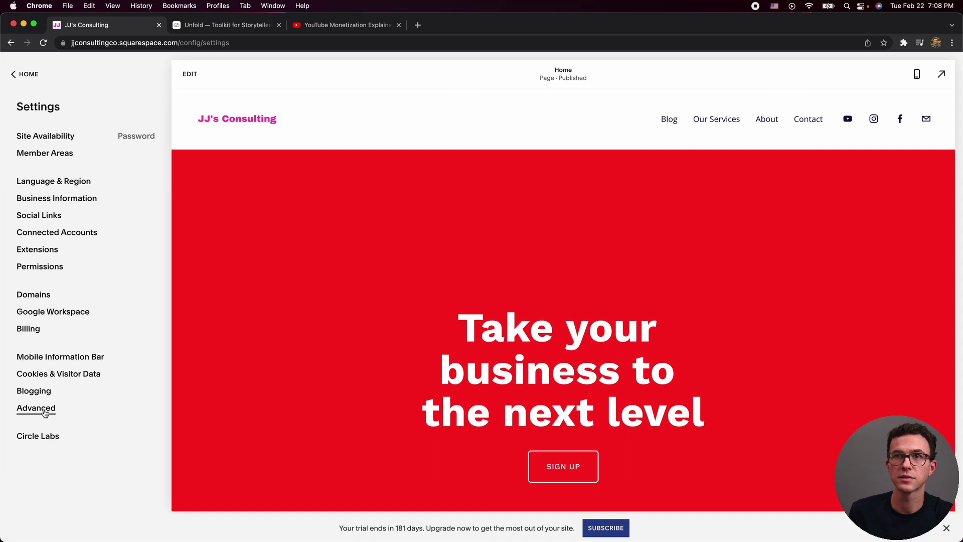
# In Advanced settings, check that the Code Injection and URL Mappings pages are still empty.
pyautogui.click(45, 409)
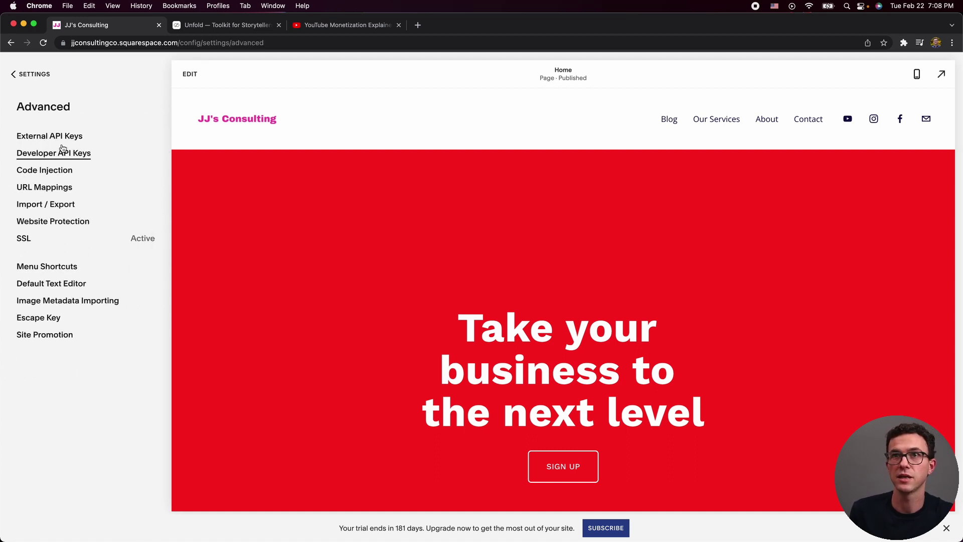
pyautogui.click(54, 173)
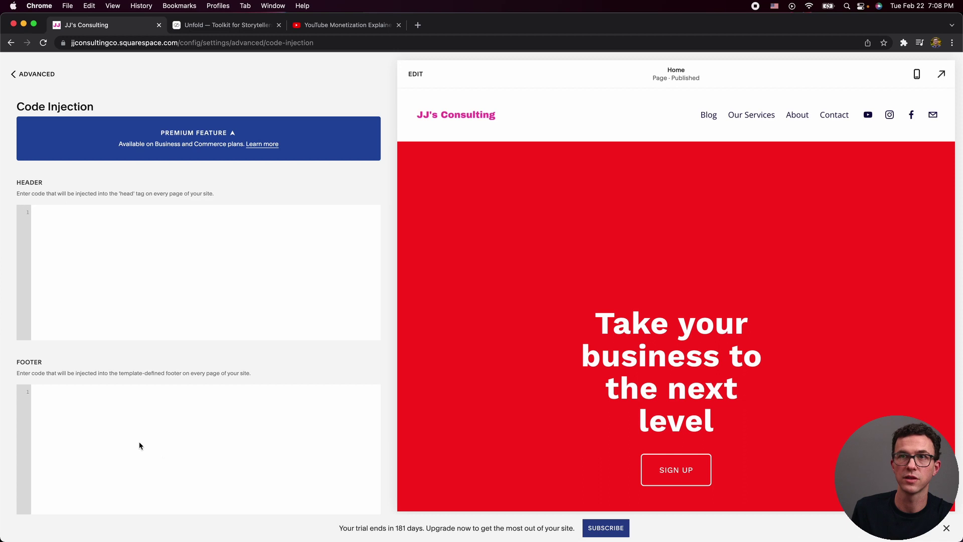
pyautogui.click(37, 74)
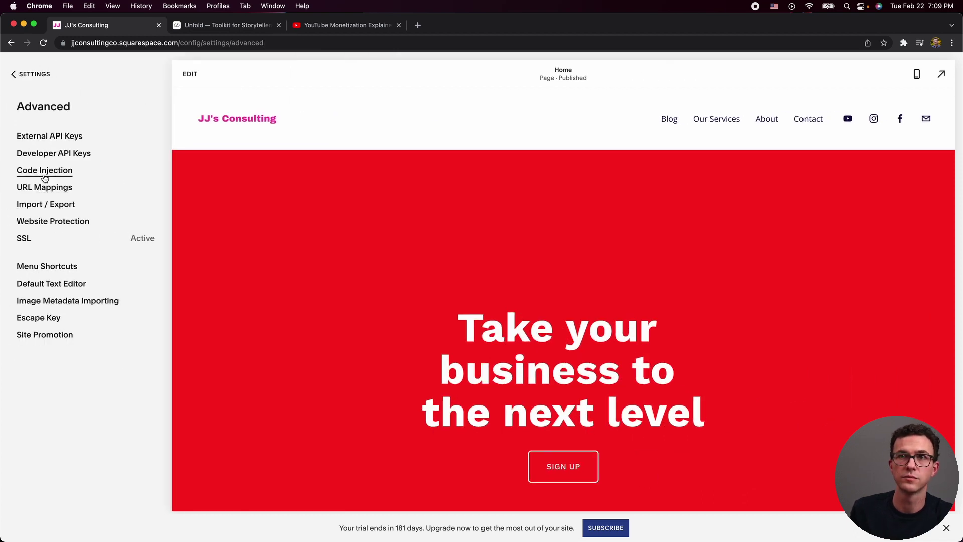
pyautogui.click(54, 188)
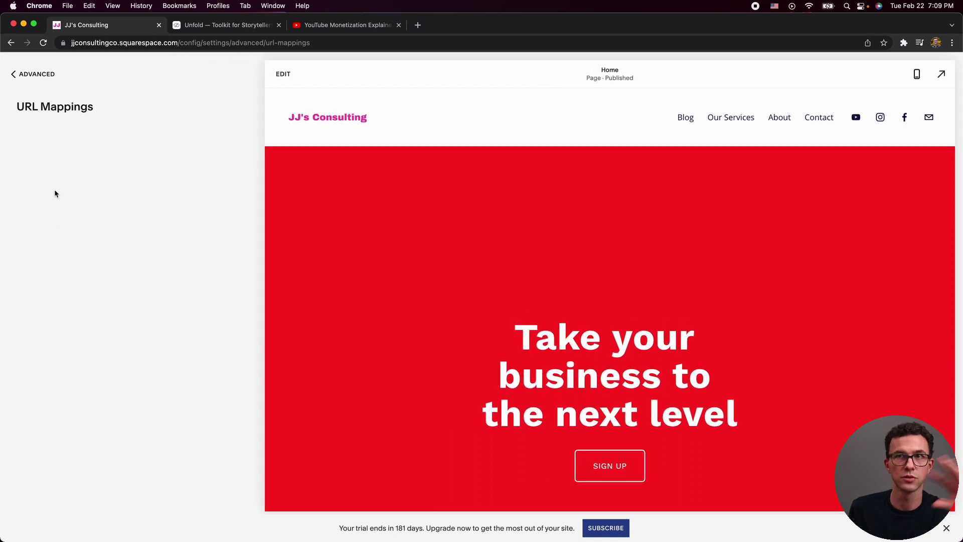
pyautogui.click(30, 78)
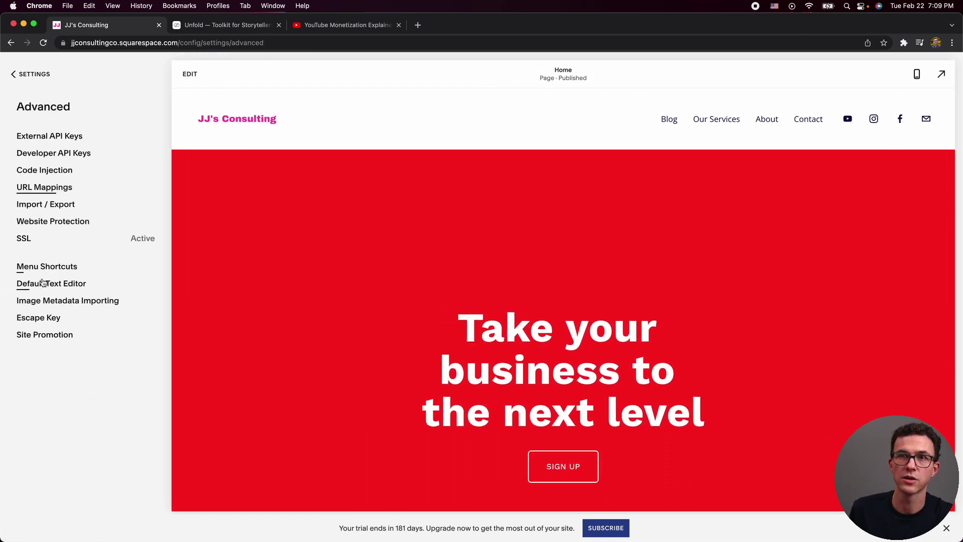